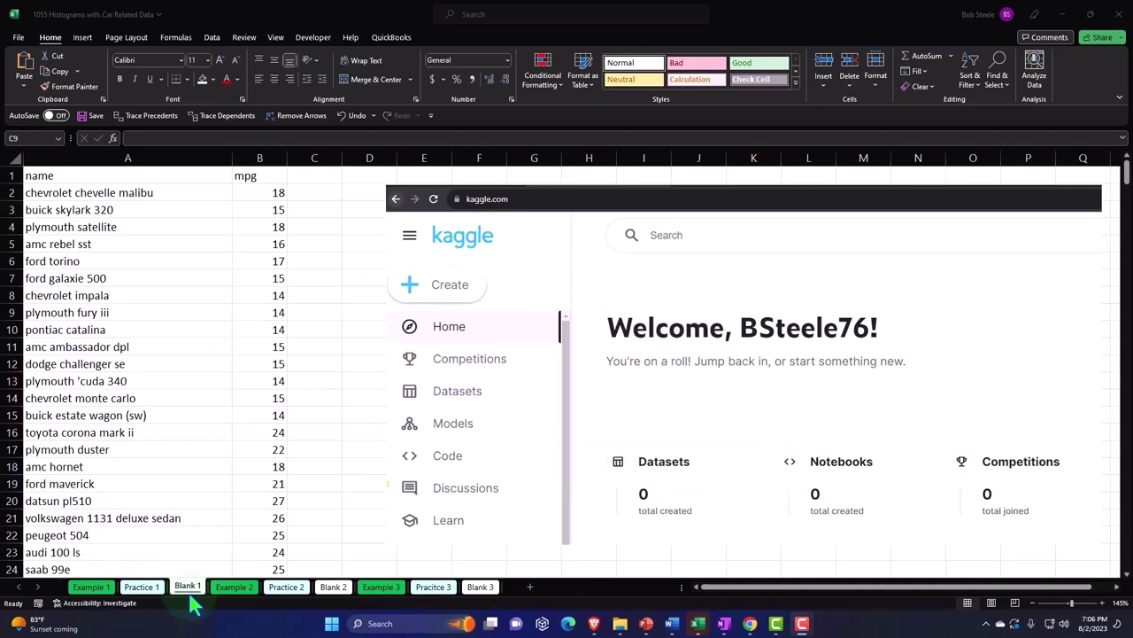
Step: Review the Example 1 mpg histogram, then move to the Example 2 cylinders sheet
{"action": "left_click", "coordinate": [103, 592]}
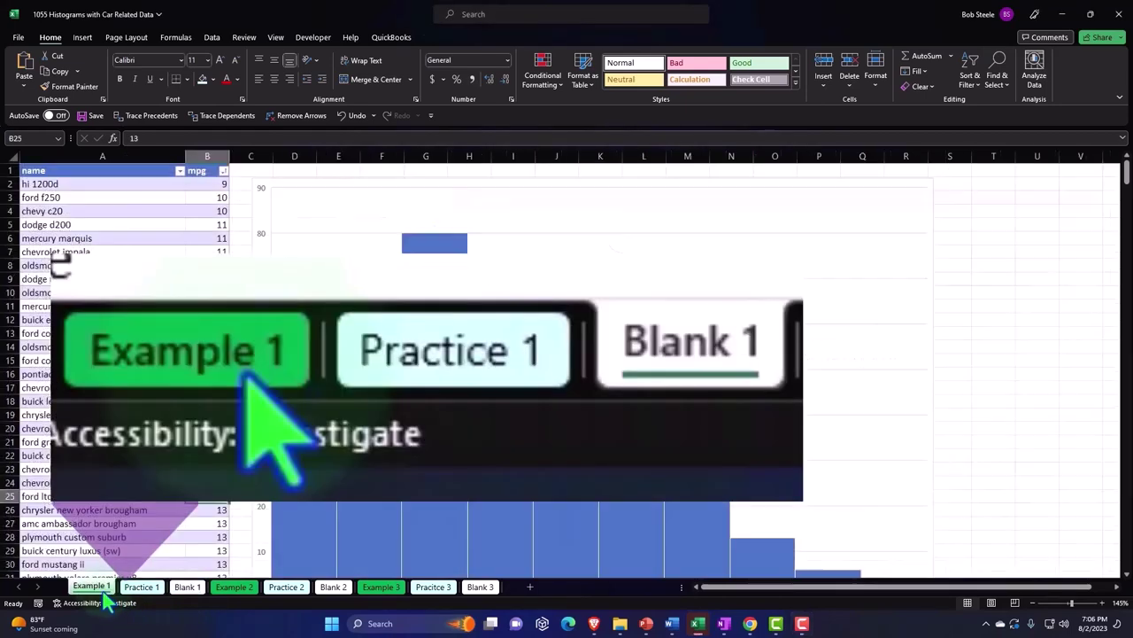
{"action": "left_click", "coordinate": [129, 400]}
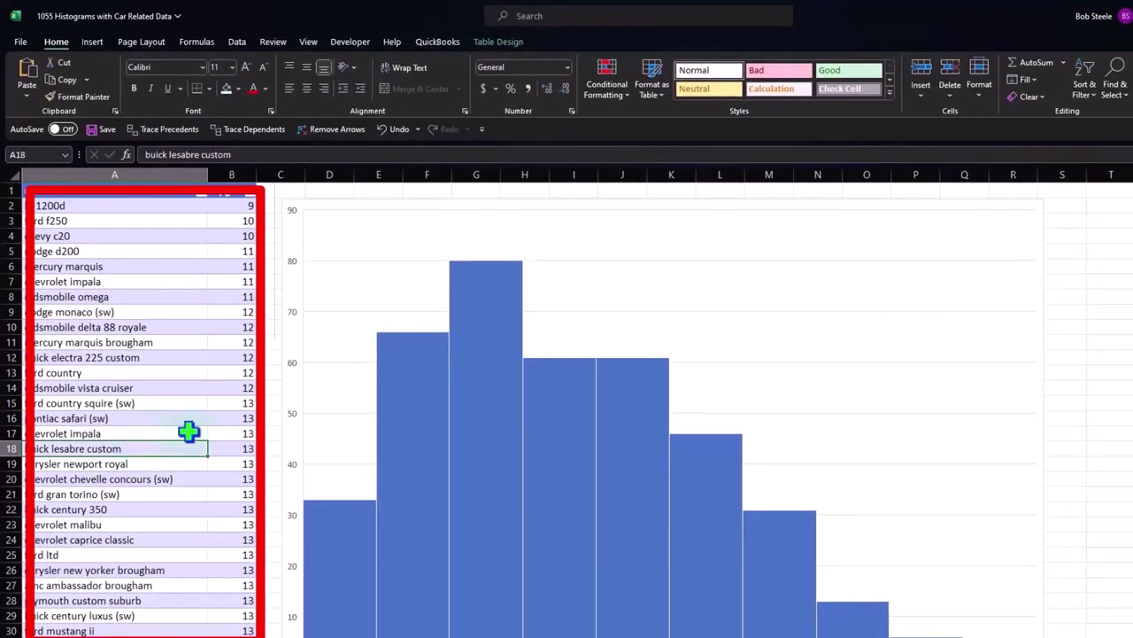
{"action": "left_click", "coordinate": [286, 326]}
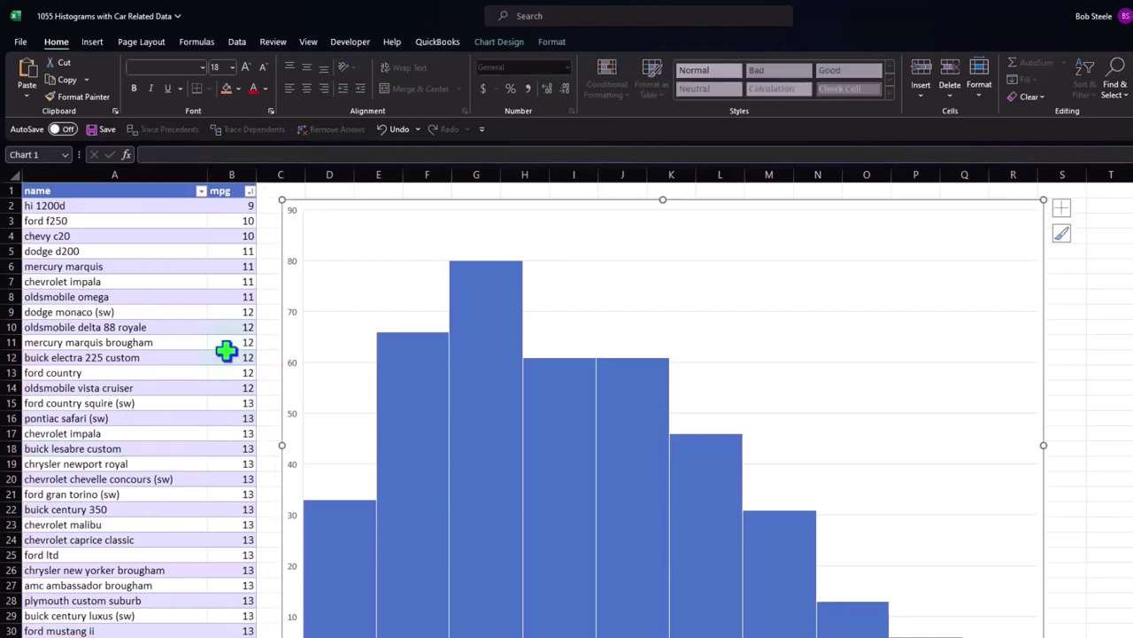
{"action": "scroll", "coordinate": [226, 351], "scroll_direction": "down", "scroll_amount": 1}
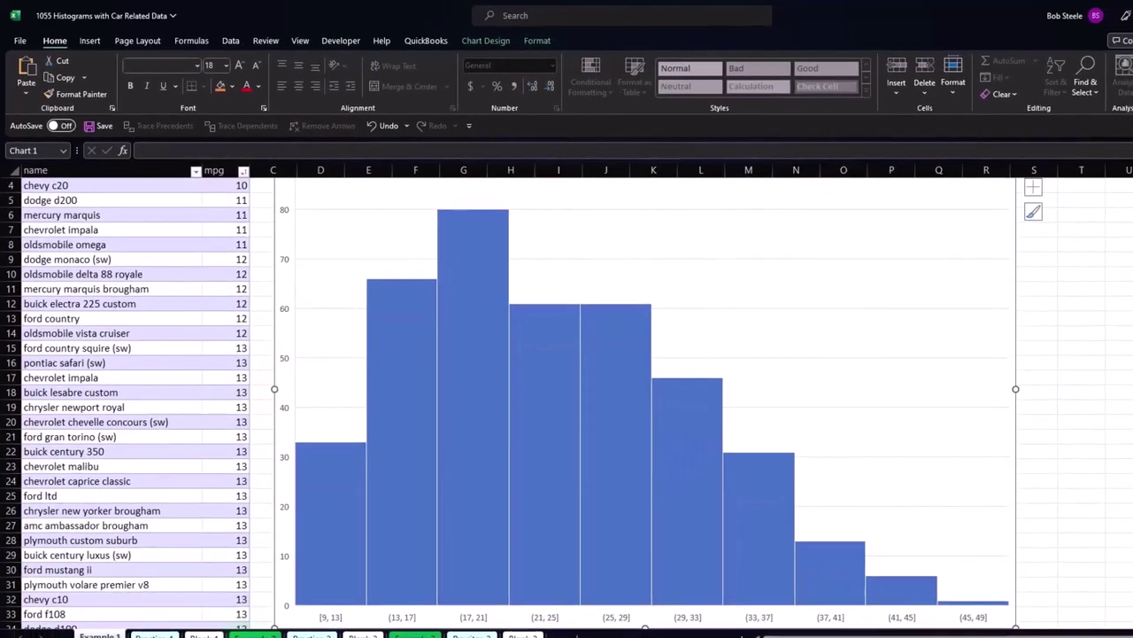
{"action": "left_click", "coordinate": [242, 611]}
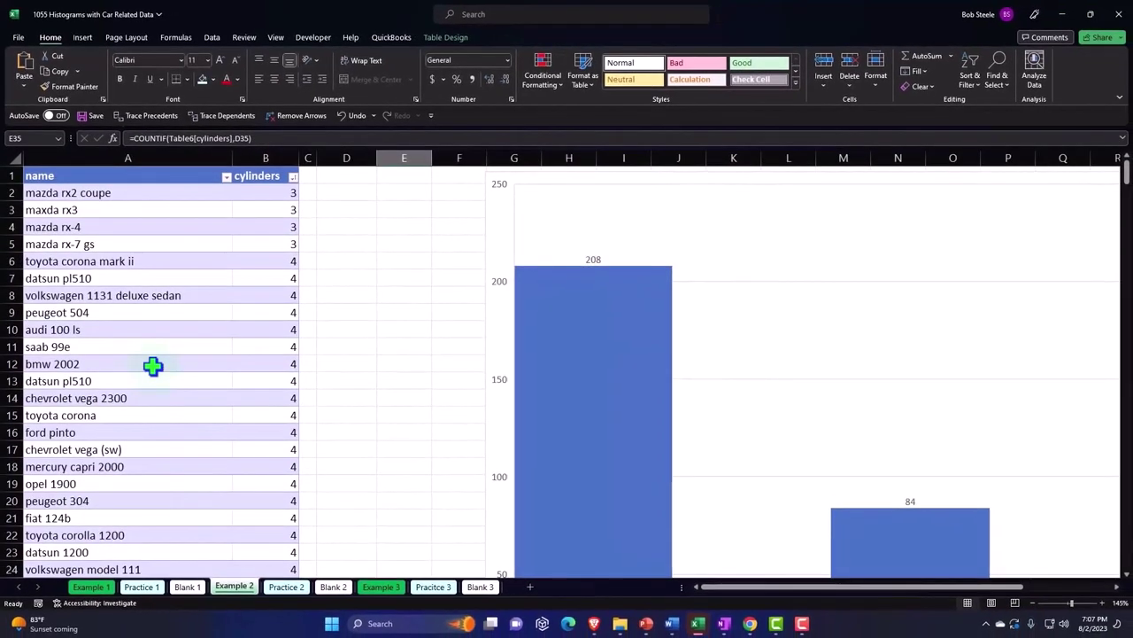
{"action": "left_click", "coordinate": [152, 366]}
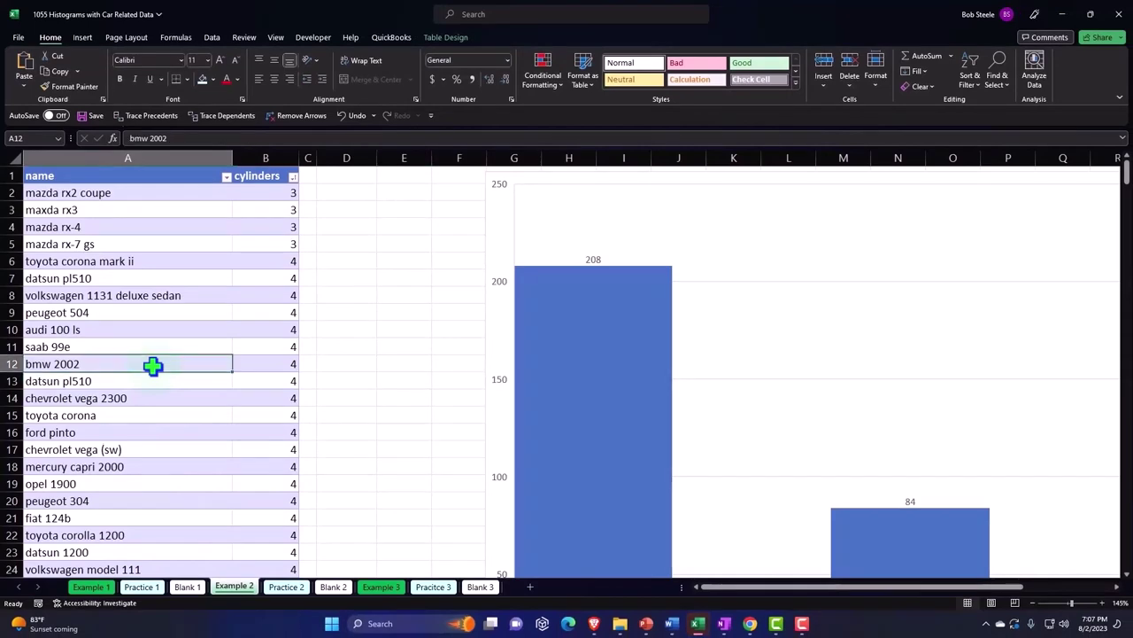
{"action": "scroll", "coordinate": [152, 365], "scroll_direction": "down", "scroll_amount": 2}
{"action": "scroll", "coordinate": [152, 366], "scroll_direction": "down", "scroll_amount": 2}
{"action": "scroll", "coordinate": [152, 365], "scroll_direction": "down", "scroll_amount": 2}
{"action": "scroll", "coordinate": [152, 365], "scroll_direction": "down", "scroll_amount": 1}
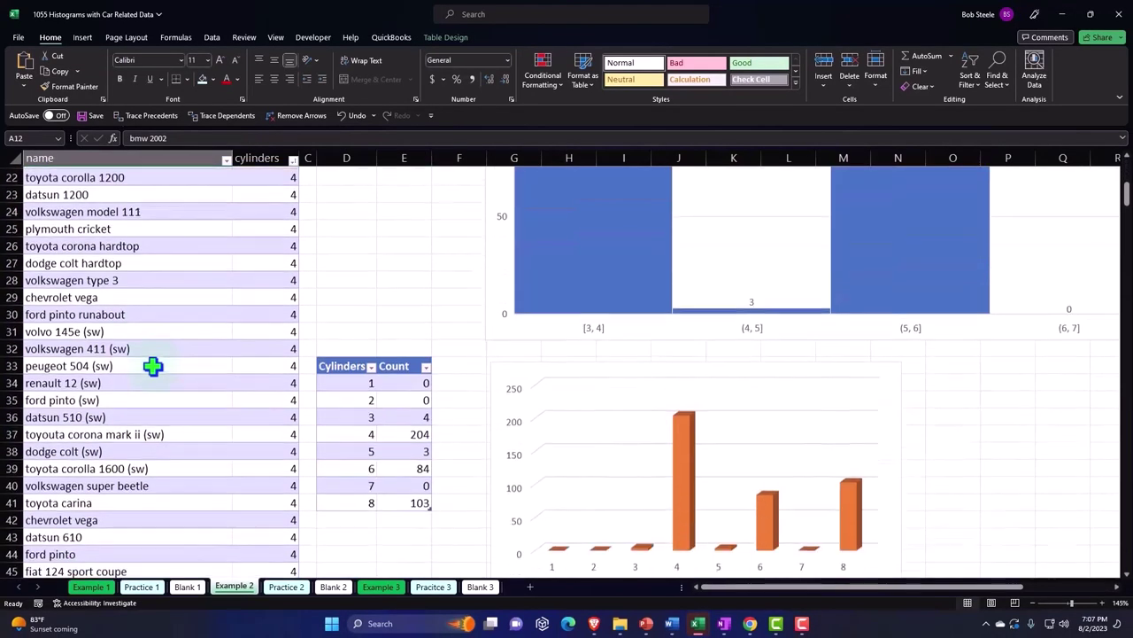
{"action": "scroll", "coordinate": [153, 366], "scroll_direction": "down", "scroll_amount": 1}
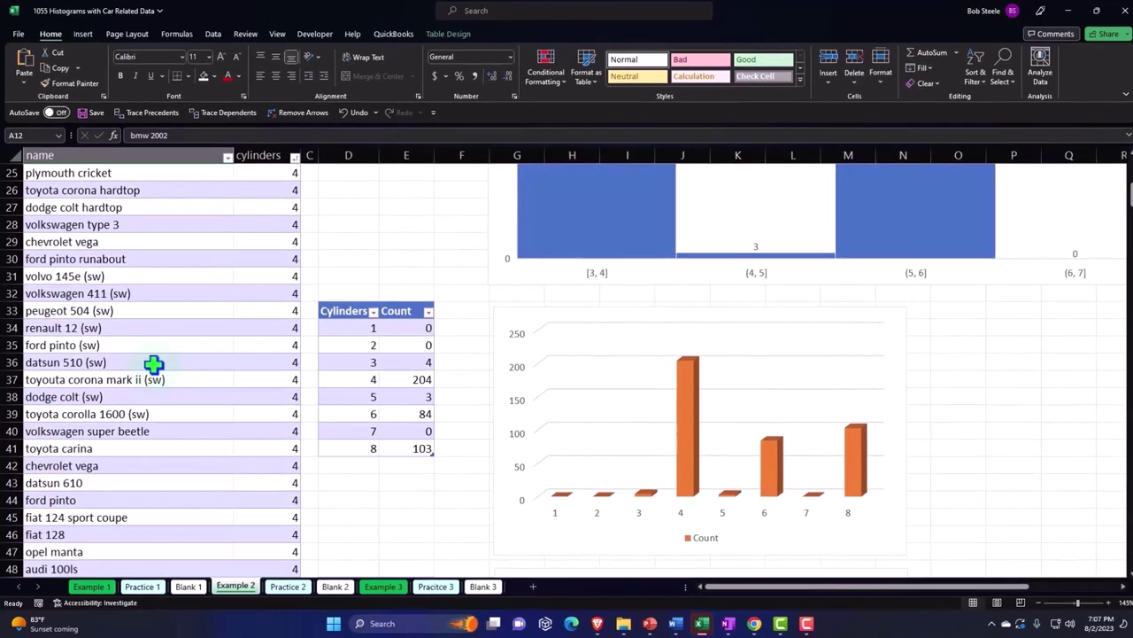
{"action": "left_click", "coordinate": [333, 310]}
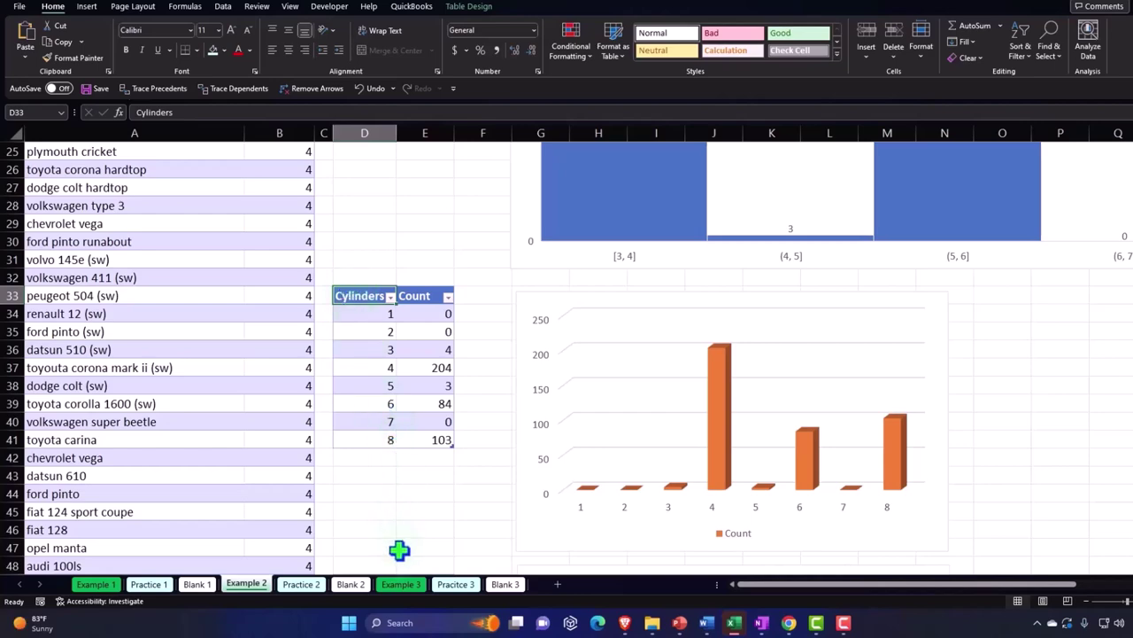
Step: Look through the Example 3 horsepower histogram, then move to the Blank 1 sheet
{"action": "left_click", "coordinate": [403, 586]}
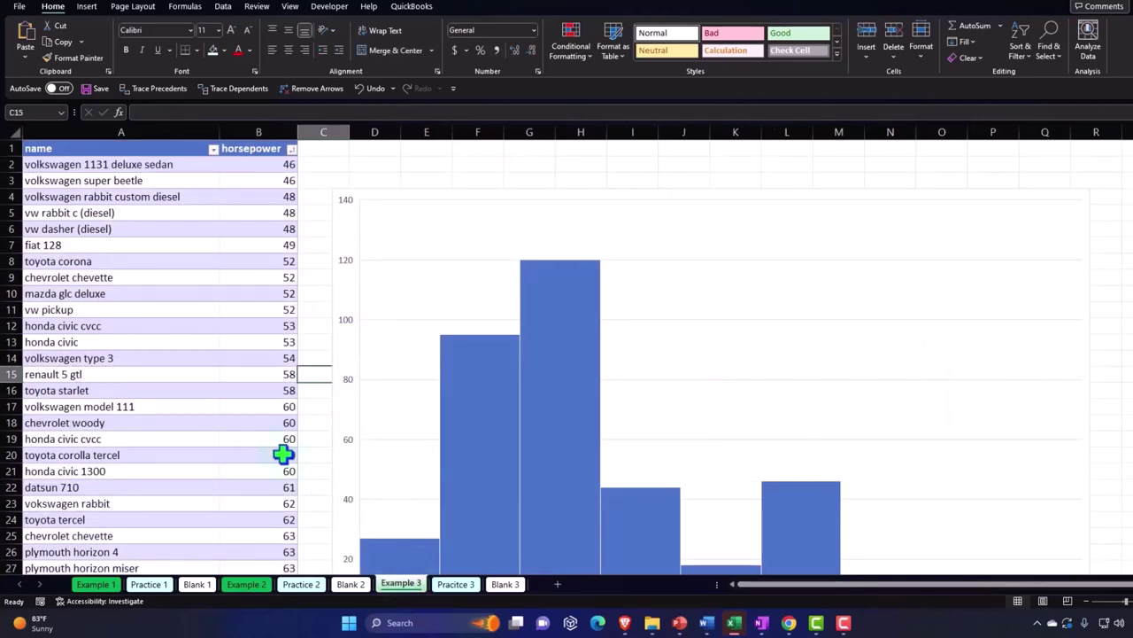
{"action": "scroll", "coordinate": [228, 373], "scroll_direction": "down", "scroll_amount": 4}
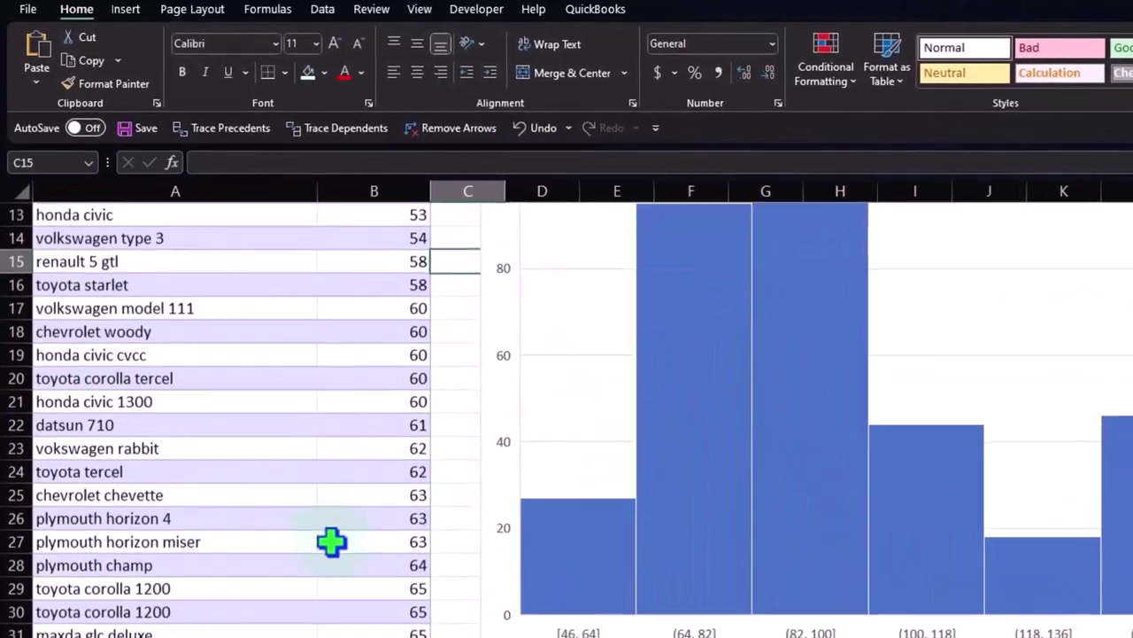
{"action": "scroll", "coordinate": [331, 541], "scroll_direction": "down", "scroll_amount": 1}
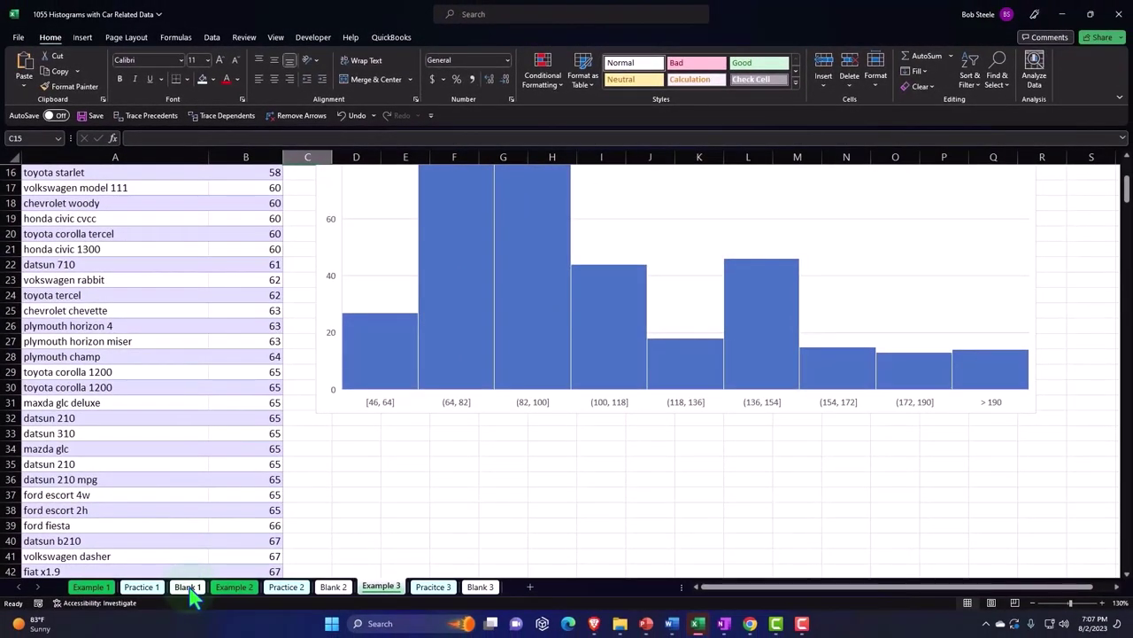
{"action": "left_click", "coordinate": [188, 588]}
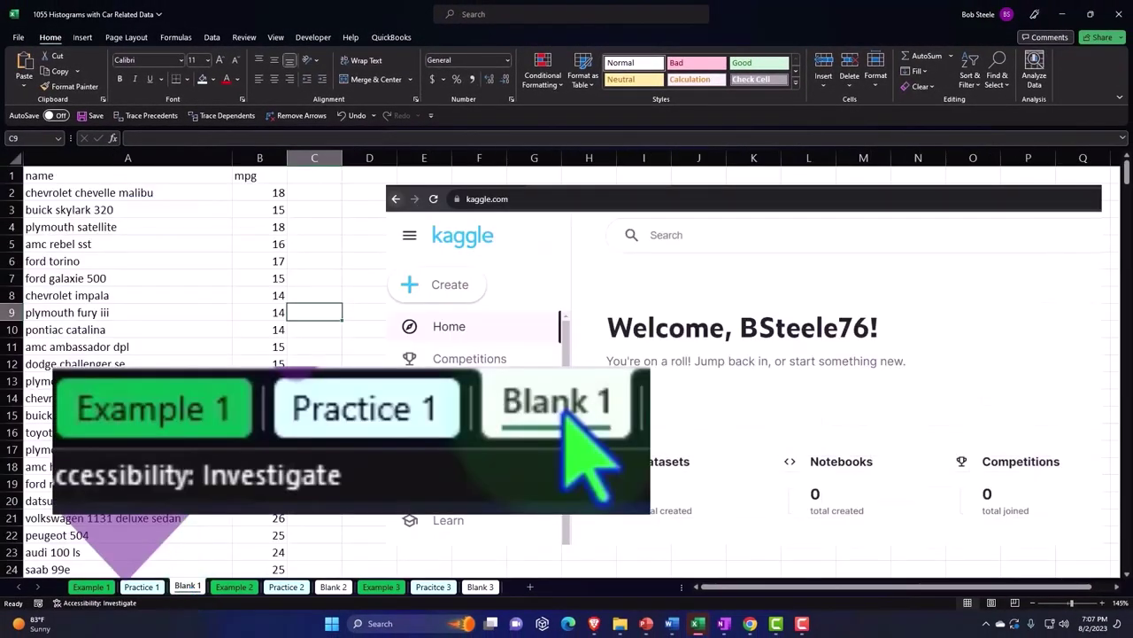
Step: Check the car name and mpg data, then delete the Kaggle screenshot picture
{"action": "left_click", "coordinate": [127, 292]}
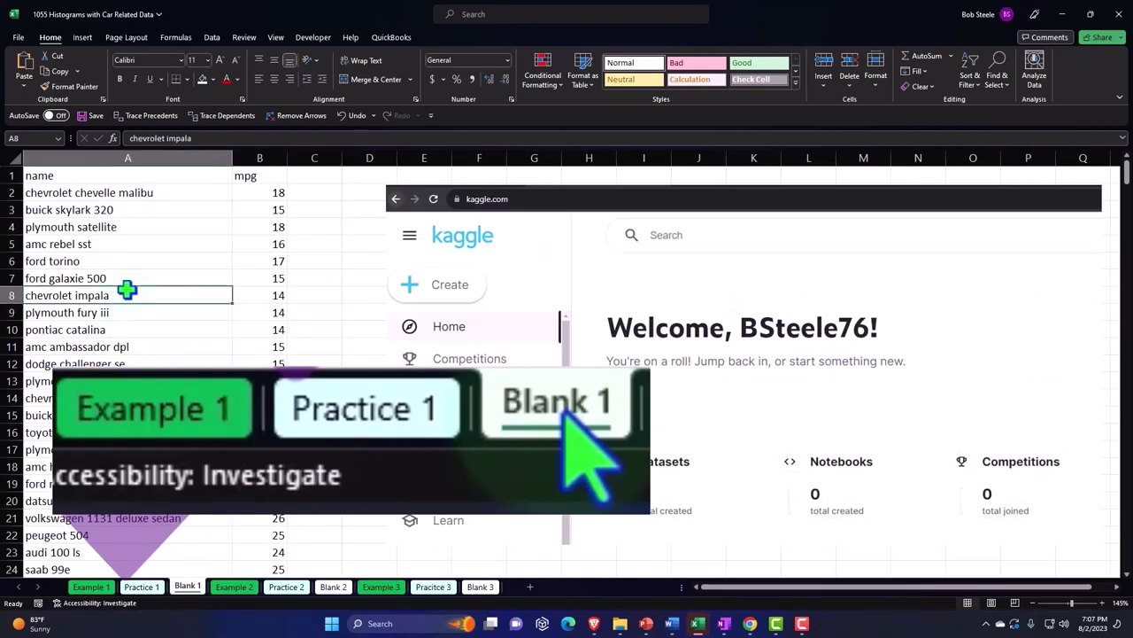
{"action": "left_click", "coordinate": [261, 176]}
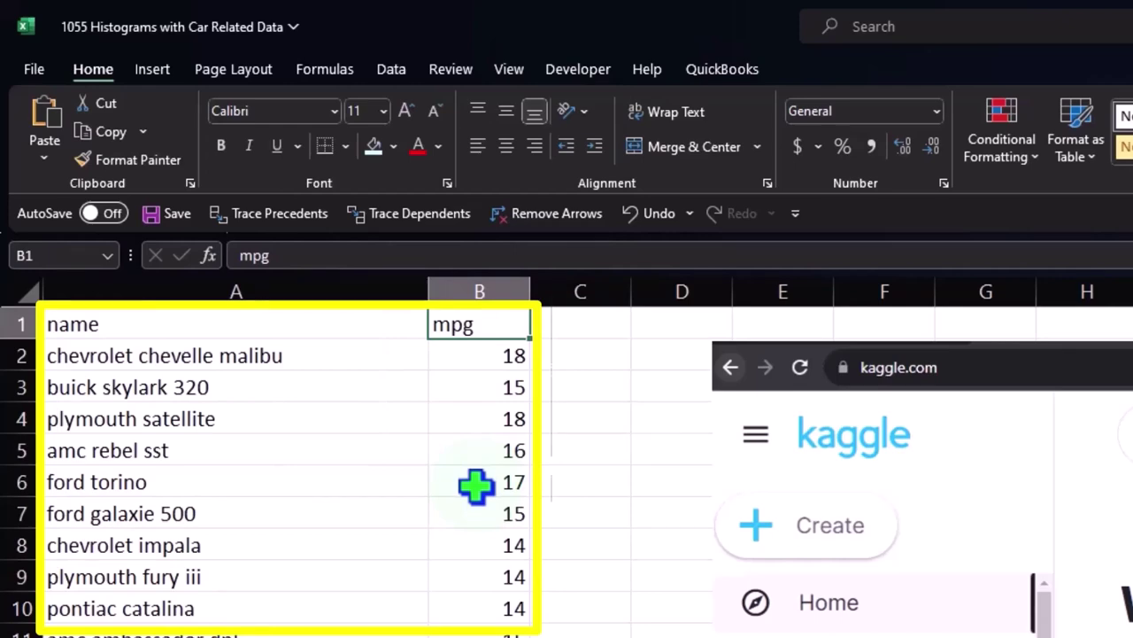
{"action": "scroll", "coordinate": [476, 484], "scroll_direction": "down", "scroll_amount": 1}
{"action": "scroll", "coordinate": [476, 485], "scroll_direction": "down", "scroll_amount": 2}
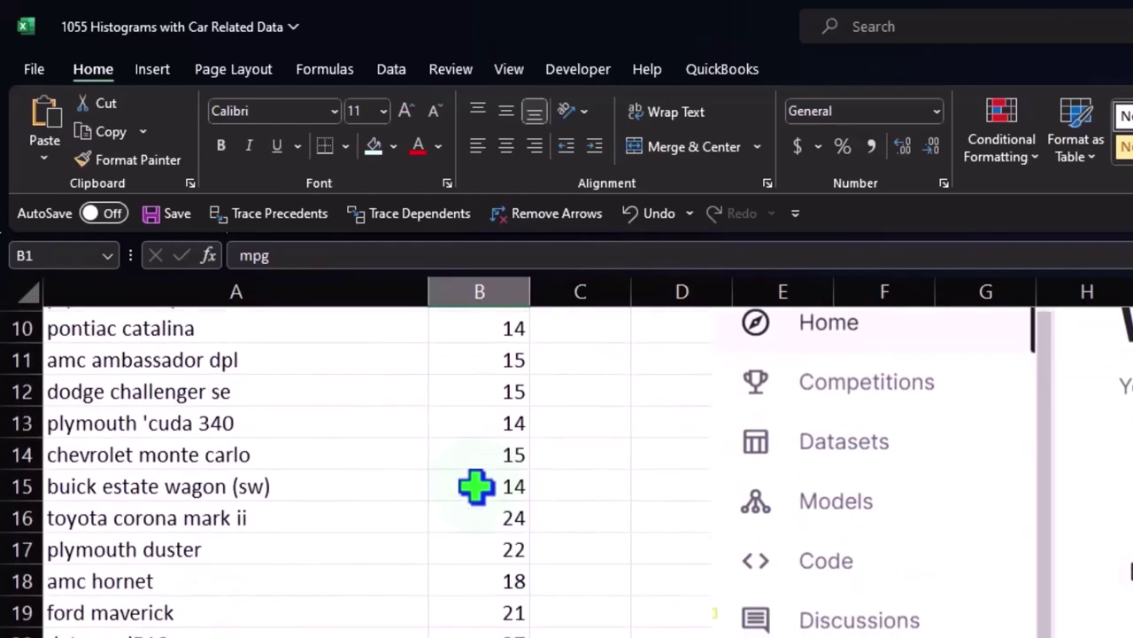
{"action": "scroll", "coordinate": [477, 485], "scroll_direction": "down", "scroll_amount": 3}
{"action": "scroll", "coordinate": [477, 484], "scroll_direction": "down", "scroll_amount": 2}
{"action": "scroll", "coordinate": [476, 484], "scroll_direction": "down", "scroll_amount": 3}
{"action": "scroll", "coordinate": [476, 484], "scroll_direction": "up", "scroll_amount": 3}
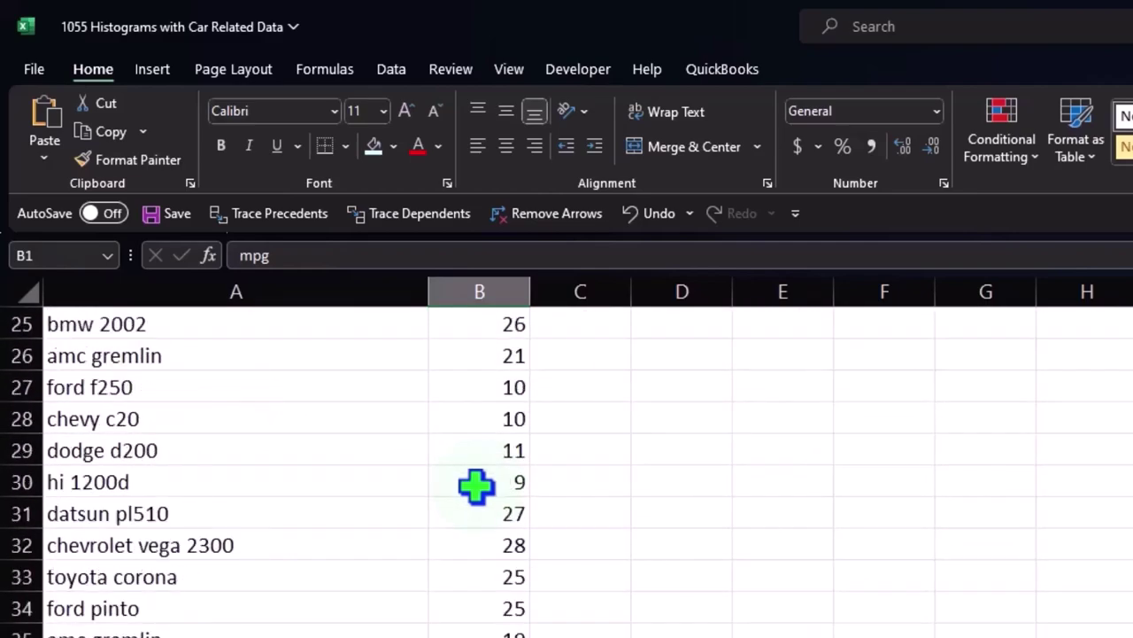
{"action": "scroll", "coordinate": [476, 484], "scroll_direction": "up", "scroll_amount": 8}
{"action": "left_click", "coordinate": [833, 447]}
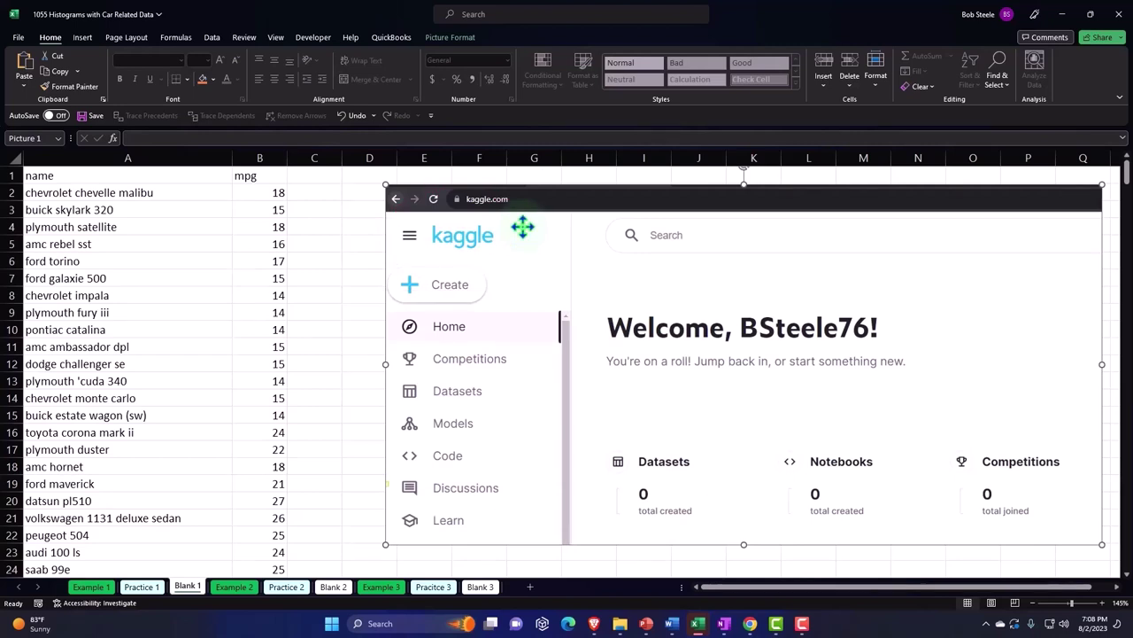
{"action": "key", "text": "Delete"}
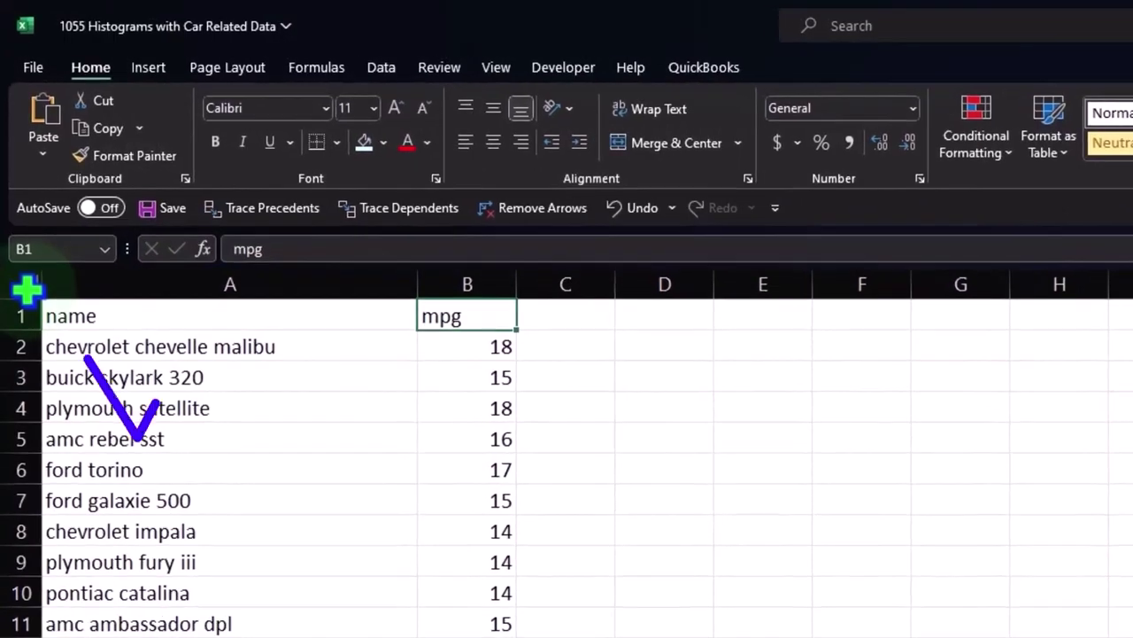
Step: Give all cells Currency format with symbol None, 0 decimal places and red (1,234) negatives
{"action": "left_click", "coordinate": [26, 280]}
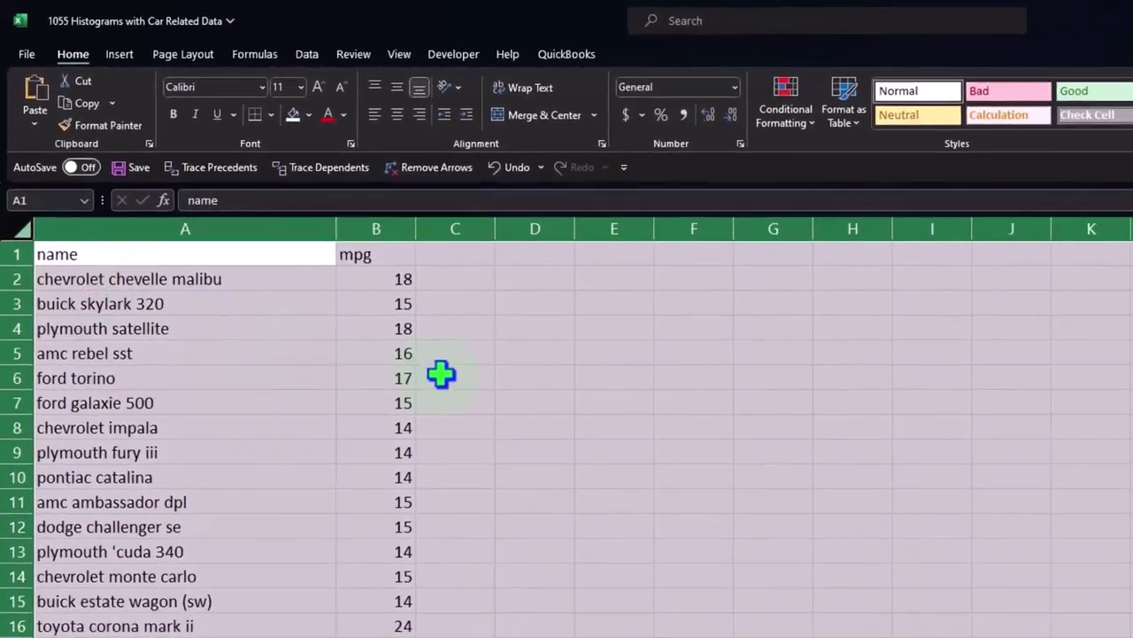
{"action": "right_click", "coordinate": [308, 266]}
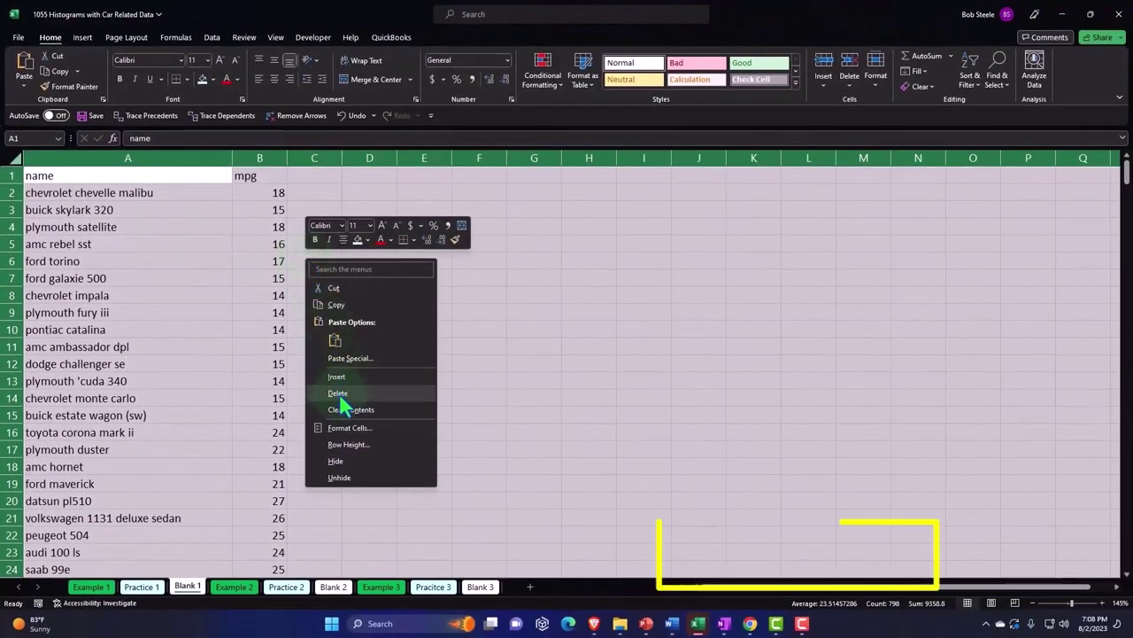
{"action": "left_click", "coordinate": [352, 432]}
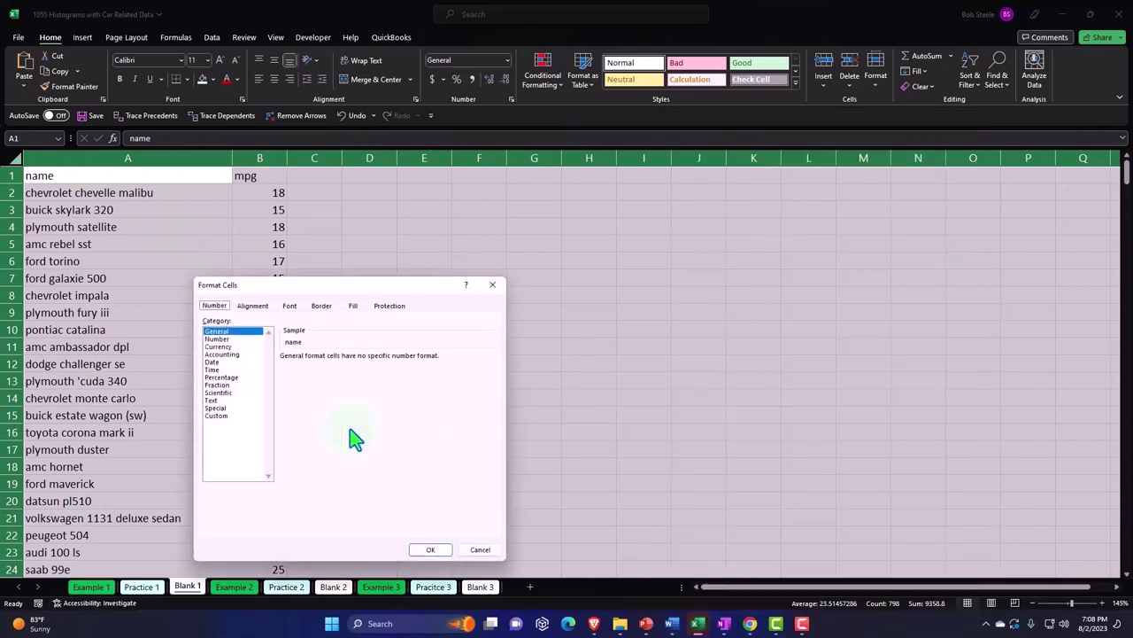
{"action": "left_click_drag", "start_coordinate": [367, 292], "coordinate": [507, 201]}
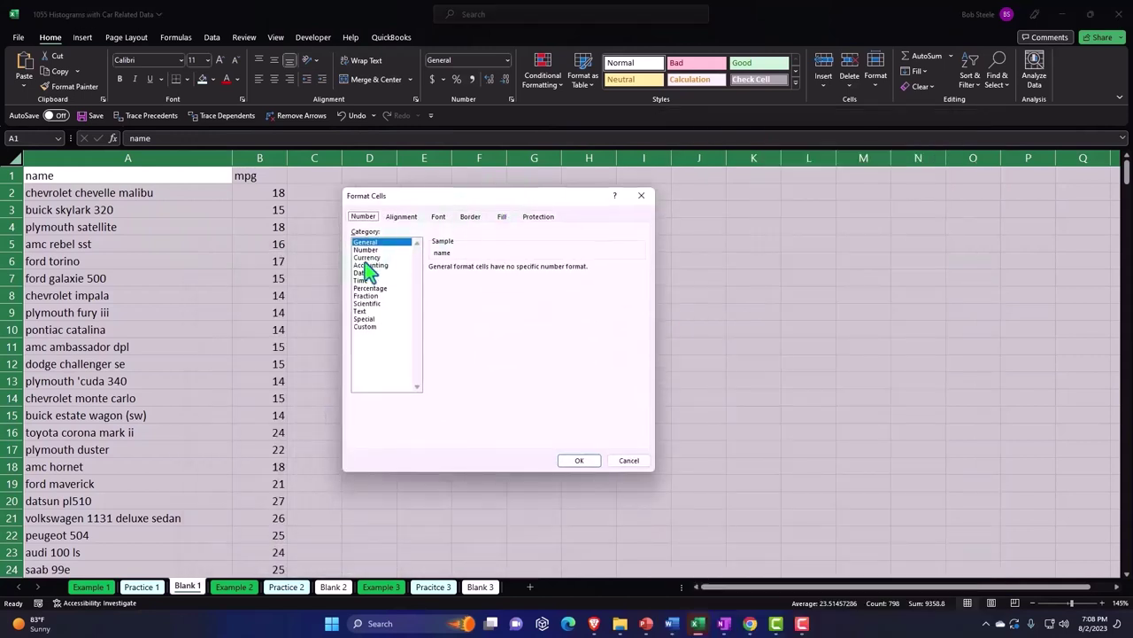
{"action": "left_click", "coordinate": [367, 257]}
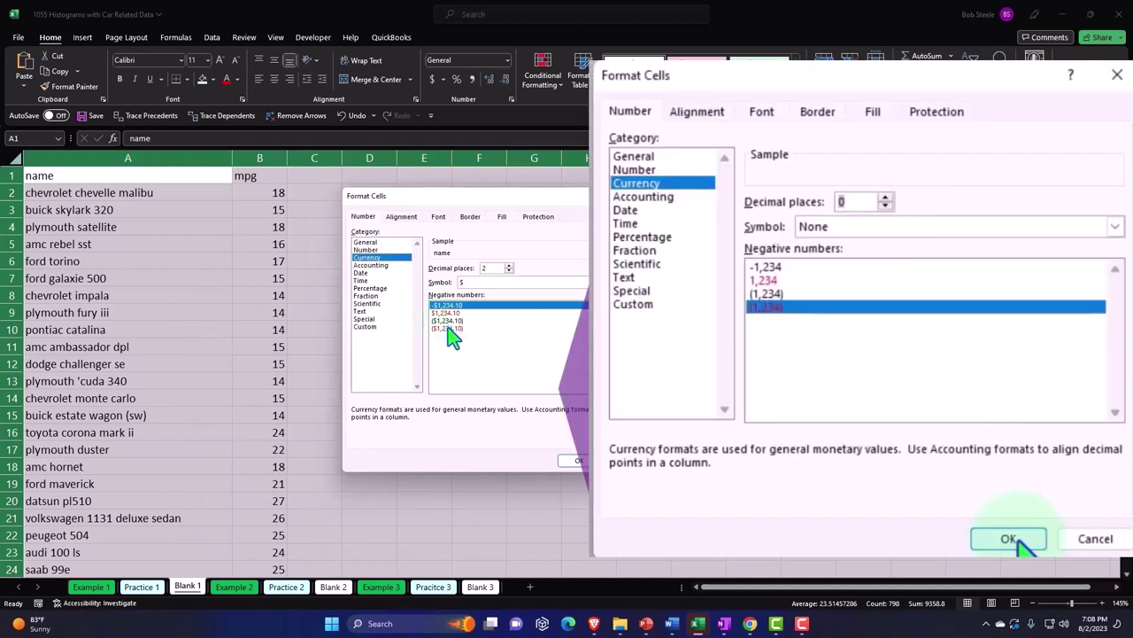
{"action": "left_click", "coordinate": [448, 329]}
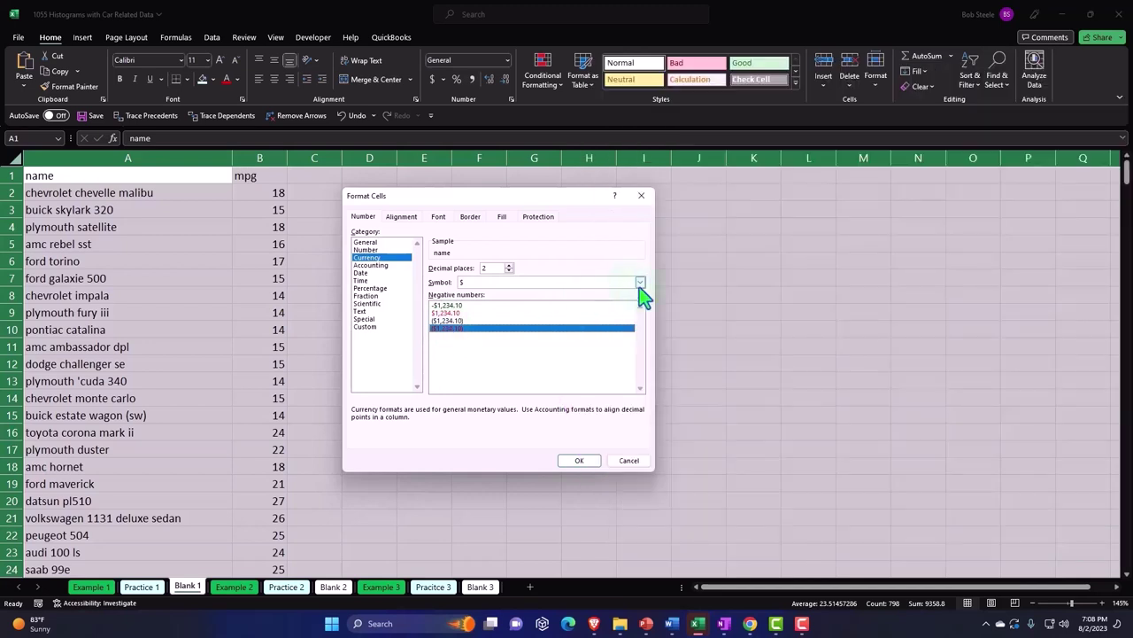
{"action": "left_click", "coordinate": [640, 282]}
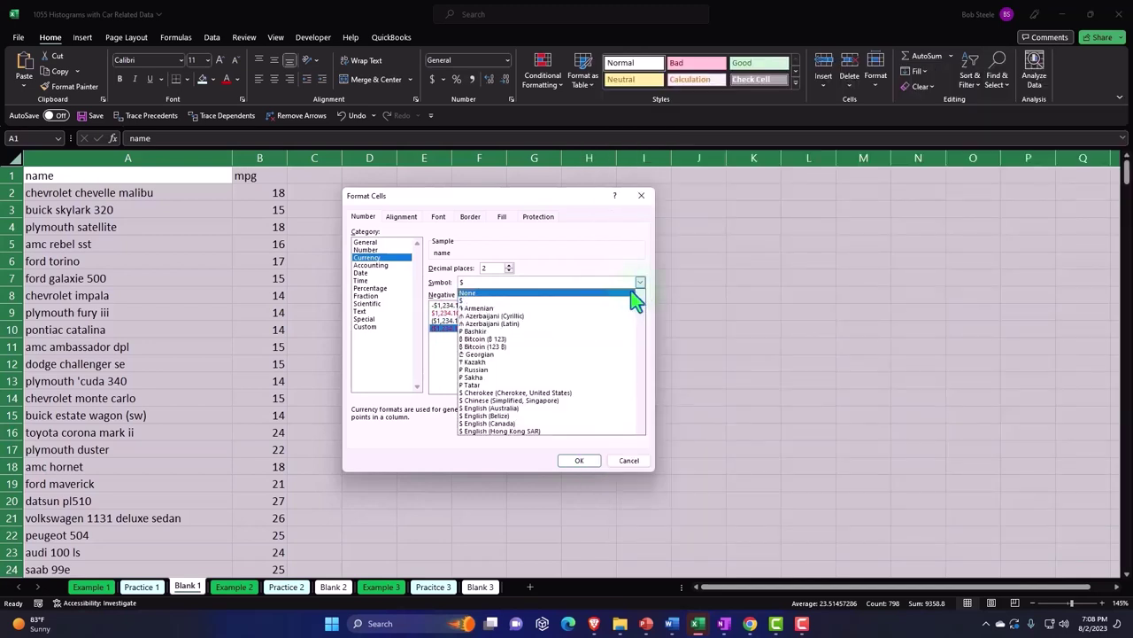
{"action": "left_click", "coordinate": [625, 297]}
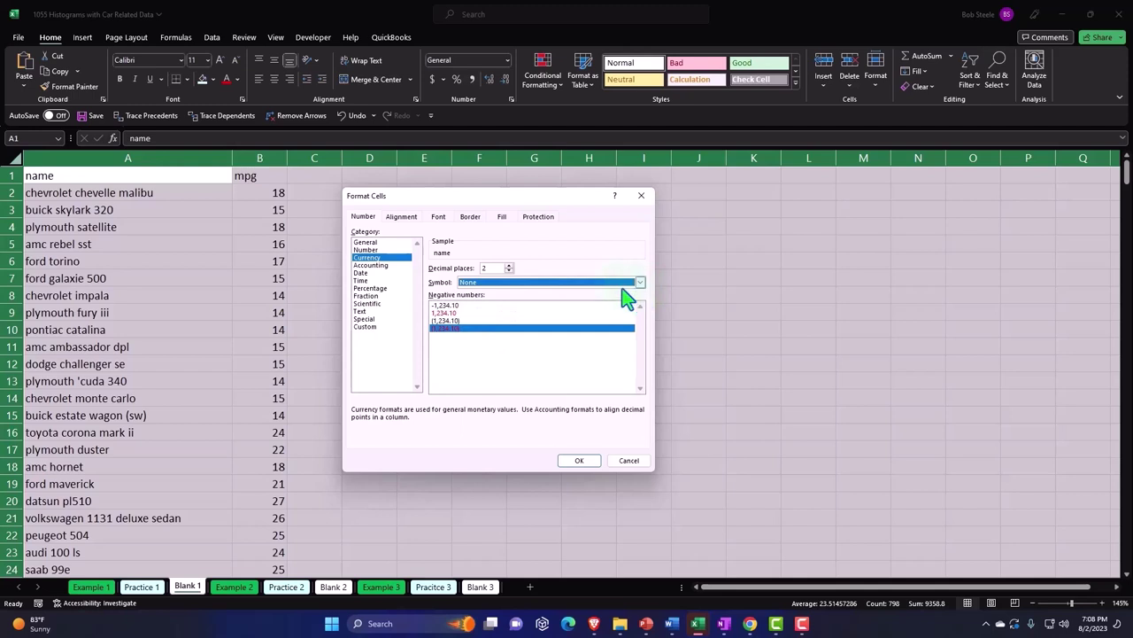
{"action": "left_click", "coordinate": [509, 270]}
{"action": "left_click", "coordinate": [509, 270]}
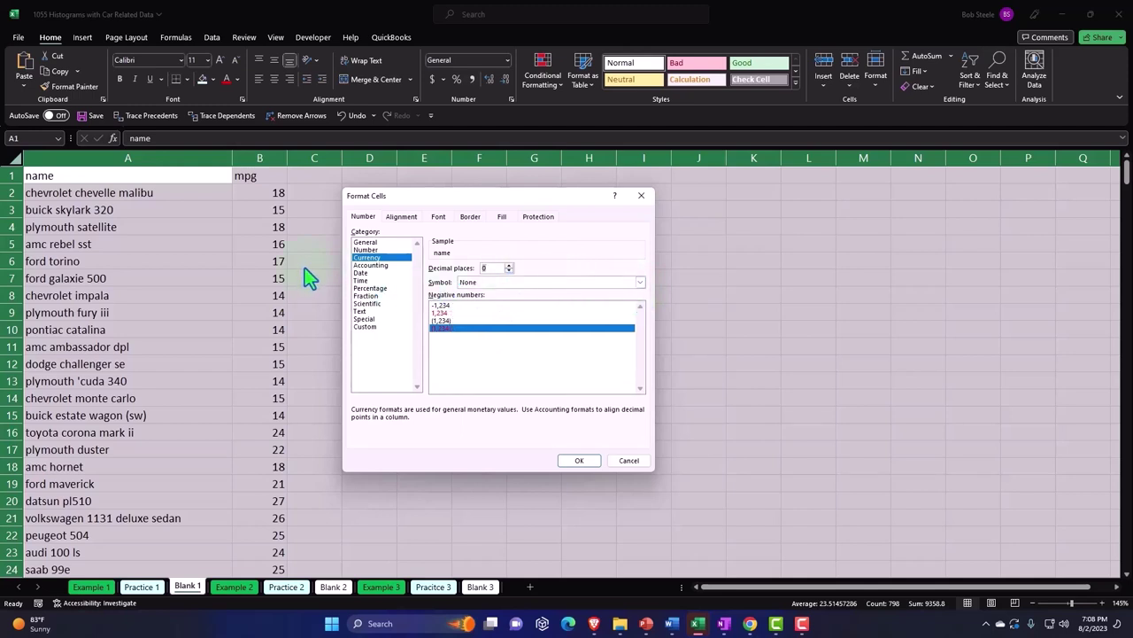
{"action": "left_click", "coordinate": [578, 460]}
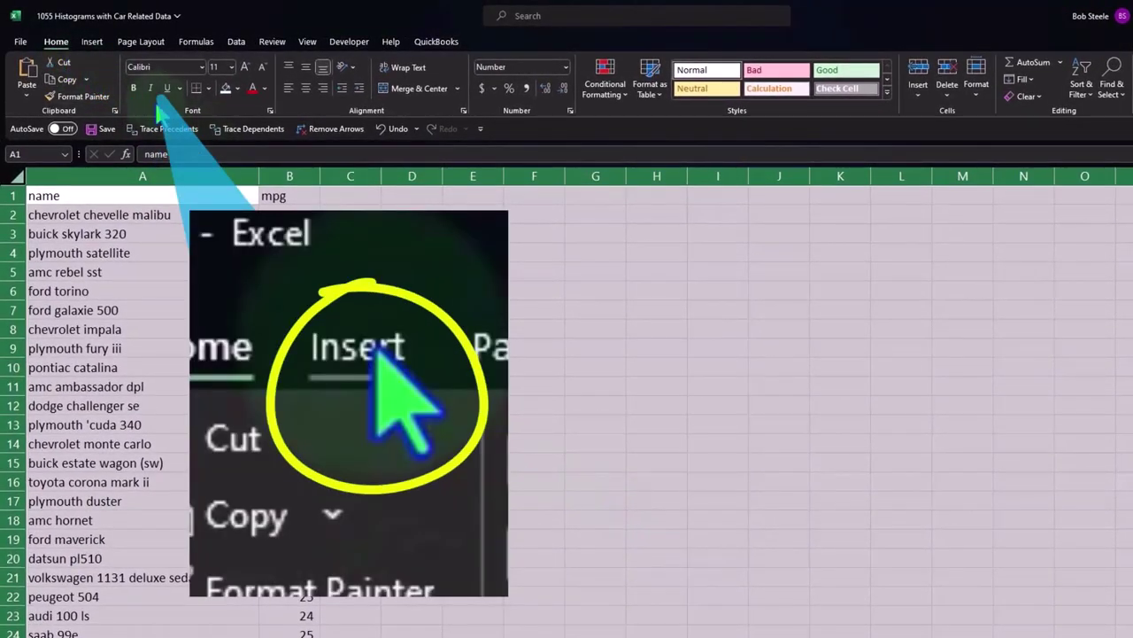
Step: Make the whole sheet's text bold
{"action": "left_click", "coordinate": [133, 85]}
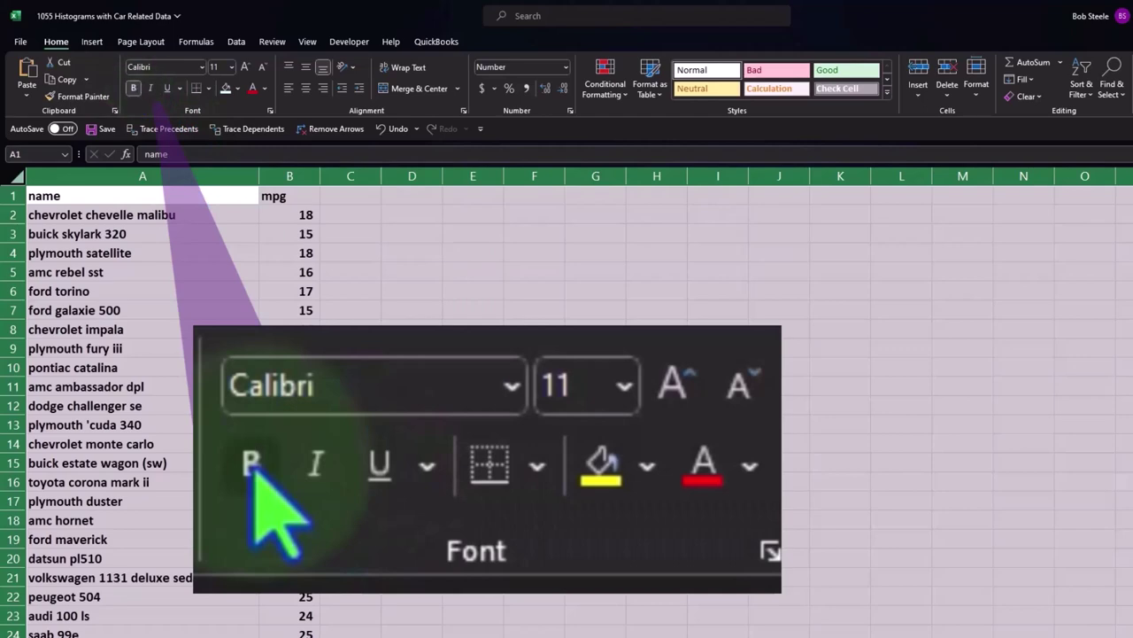
{"action": "left_click", "coordinate": [412, 386]}
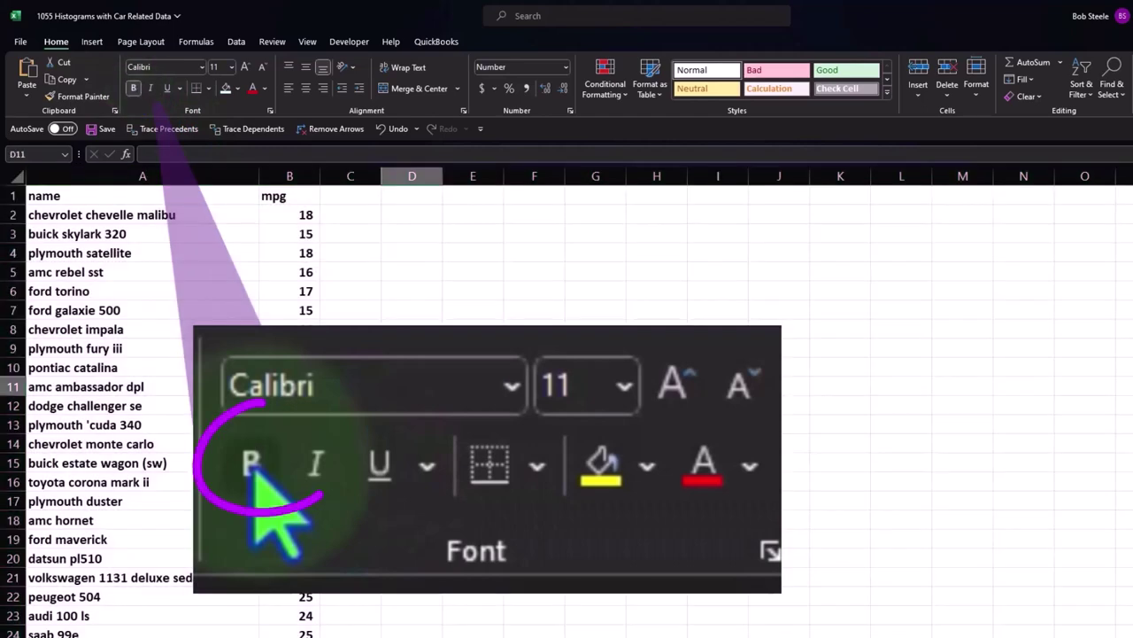
{"action": "scroll", "coordinate": [440, 392], "scroll_direction": "down", "scroll_amount": 1}
{"action": "scroll", "coordinate": [440, 391], "scroll_direction": "up", "scroll_amount": 2, "text": "ctrl"}
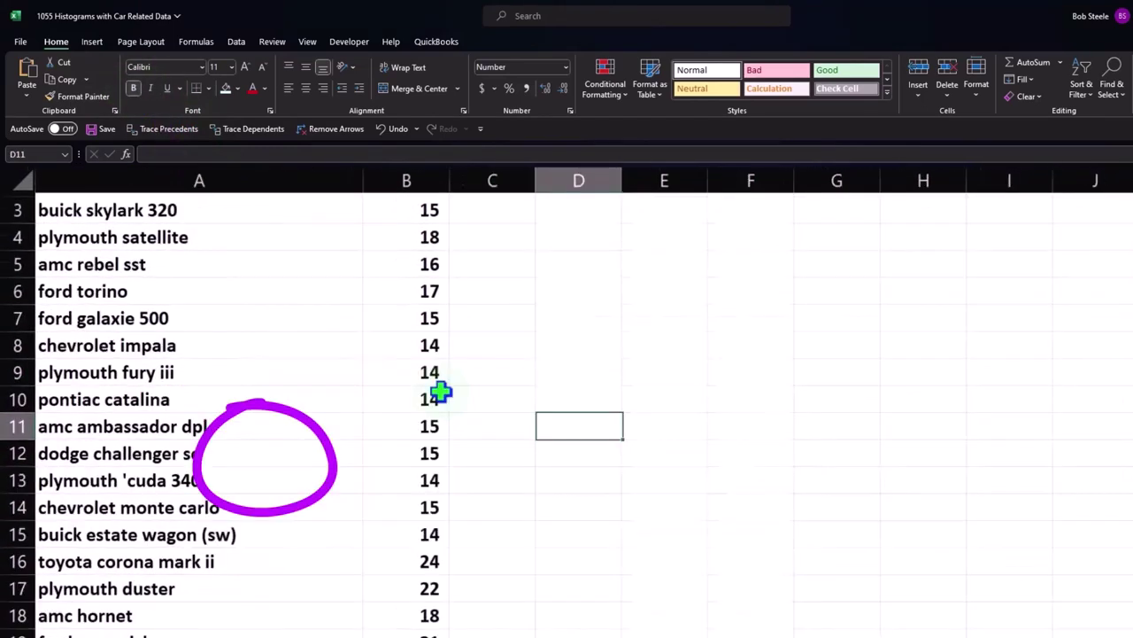
{"action": "scroll", "coordinate": [441, 391], "scroll_direction": "down", "scroll_amount": 1}
{"action": "scroll", "coordinate": [440, 391], "scroll_direction": "up", "scroll_amount": 1}
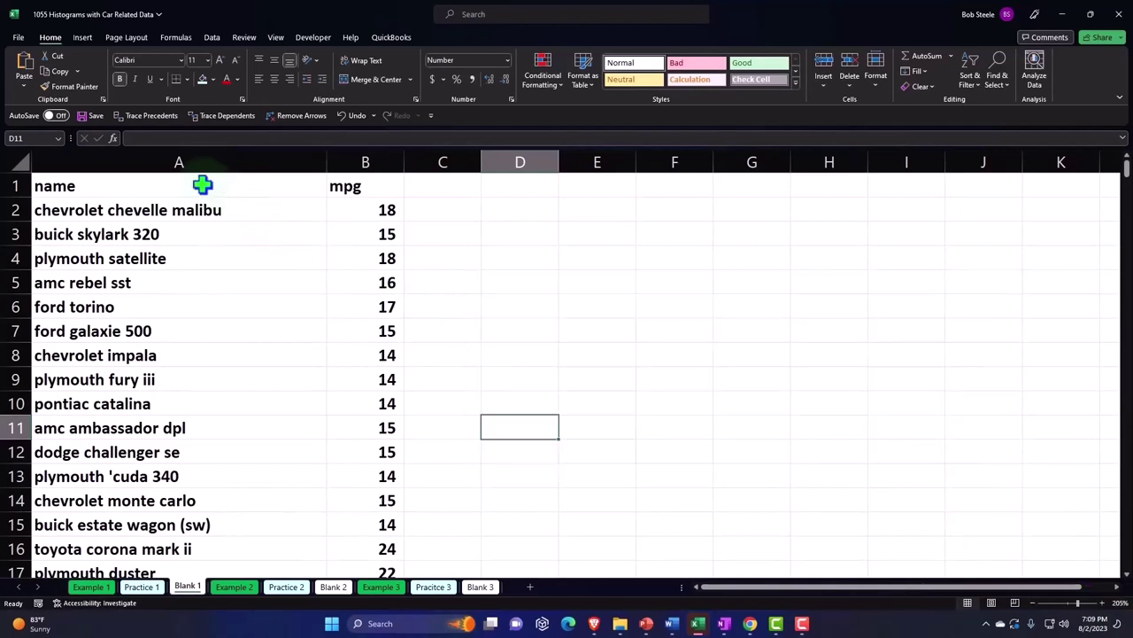
Step: Center the name and mpg headers in A1:B1
{"action": "left_click_drag", "start_coordinate": [202, 184], "coordinate": [329, 186]}
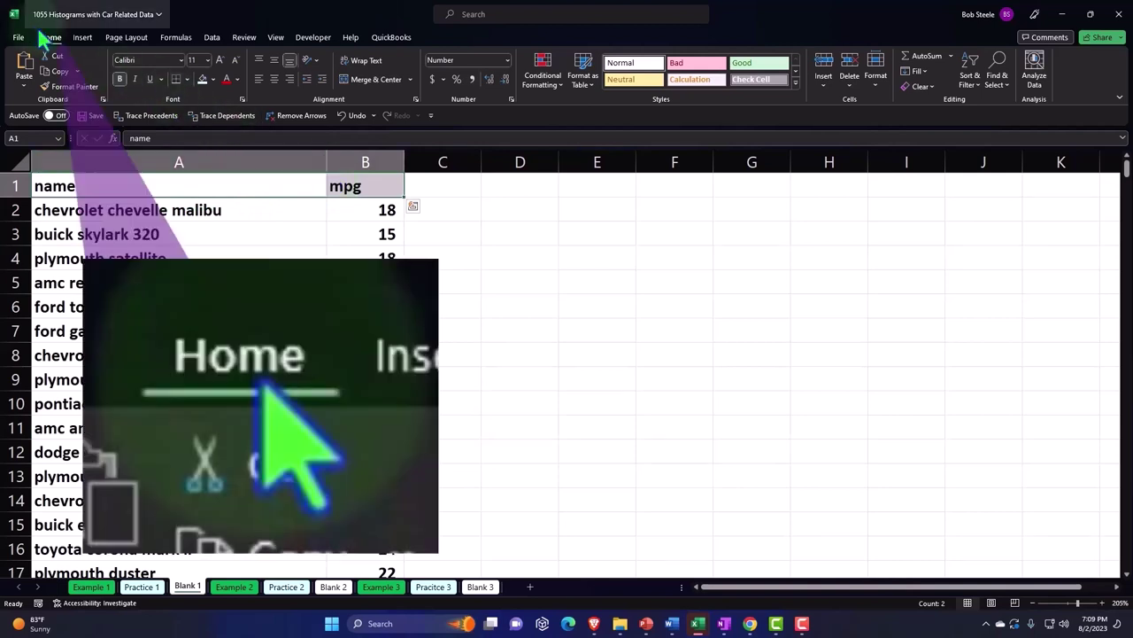
{"action": "left_click", "coordinate": [275, 79]}
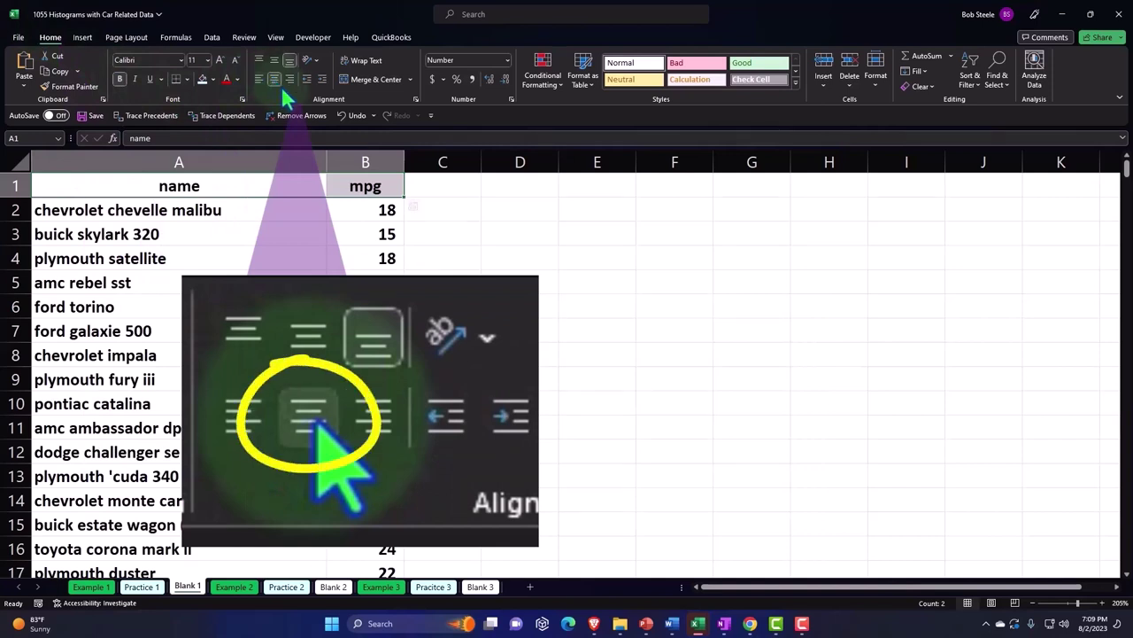
{"action": "left_click", "coordinate": [368, 281]}
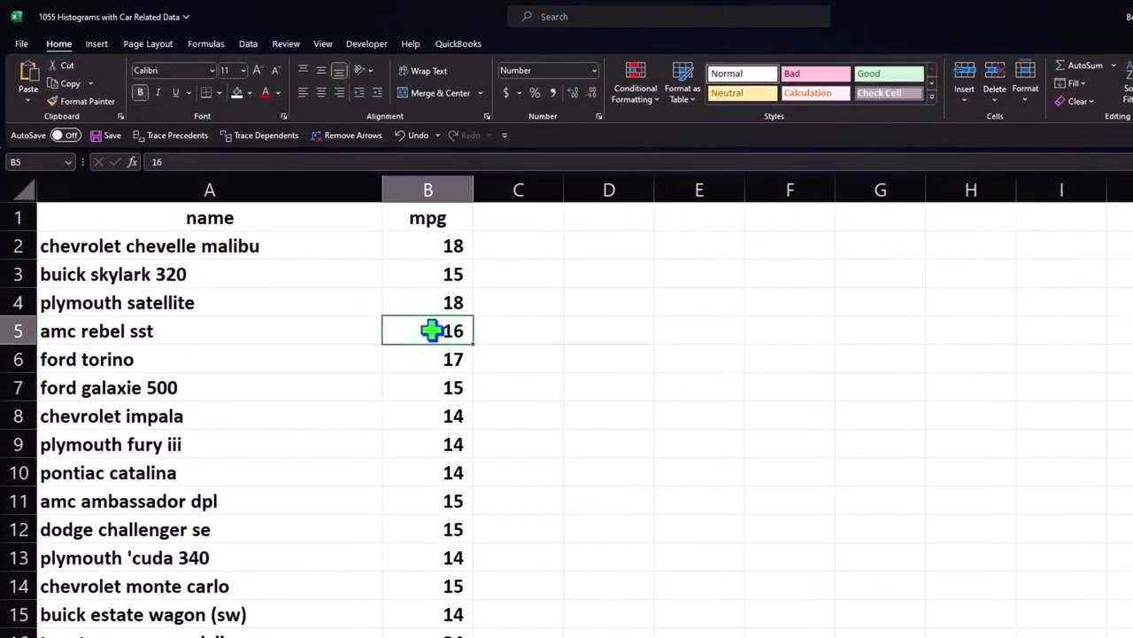
{"action": "scroll", "coordinate": [486, 372], "scroll_direction": "down", "scroll_amount": 3}
{"action": "scroll", "coordinate": [486, 372], "scroll_direction": "down", "scroll_amount": 3}
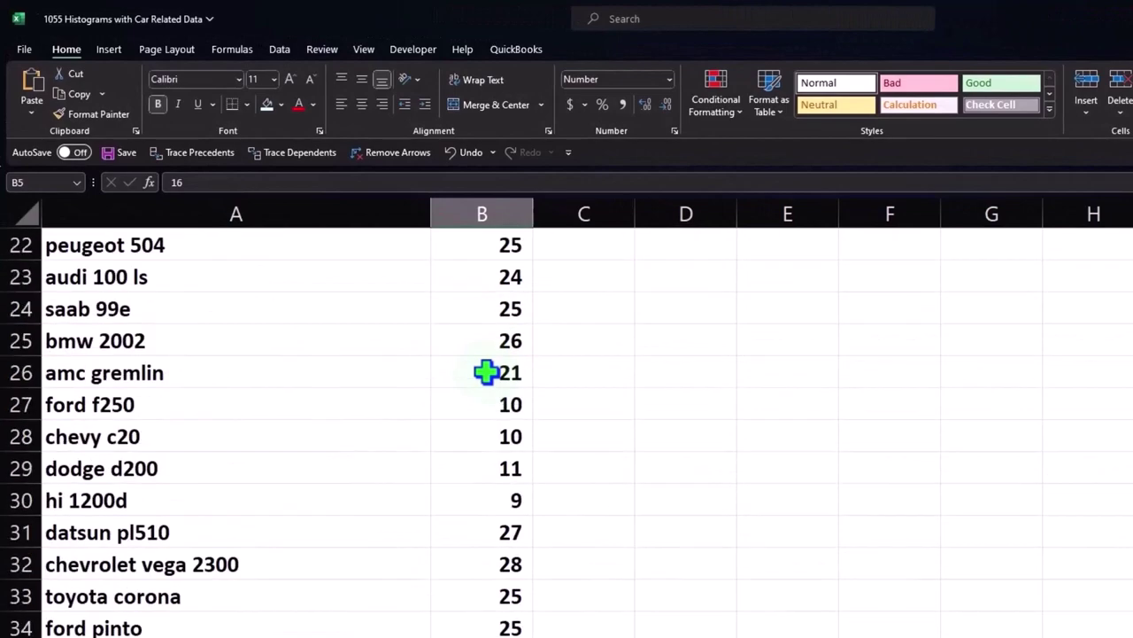
{"action": "scroll", "coordinate": [486, 372], "scroll_direction": "down", "scroll_amount": 3}
{"action": "scroll", "coordinate": [486, 372], "scroll_direction": "down", "scroll_amount": 3}
{"action": "scroll", "coordinate": [486, 372], "scroll_direction": "down", "scroll_amount": 6}
{"action": "scroll", "coordinate": [486, 372], "scroll_direction": "down", "scroll_amount": 4}
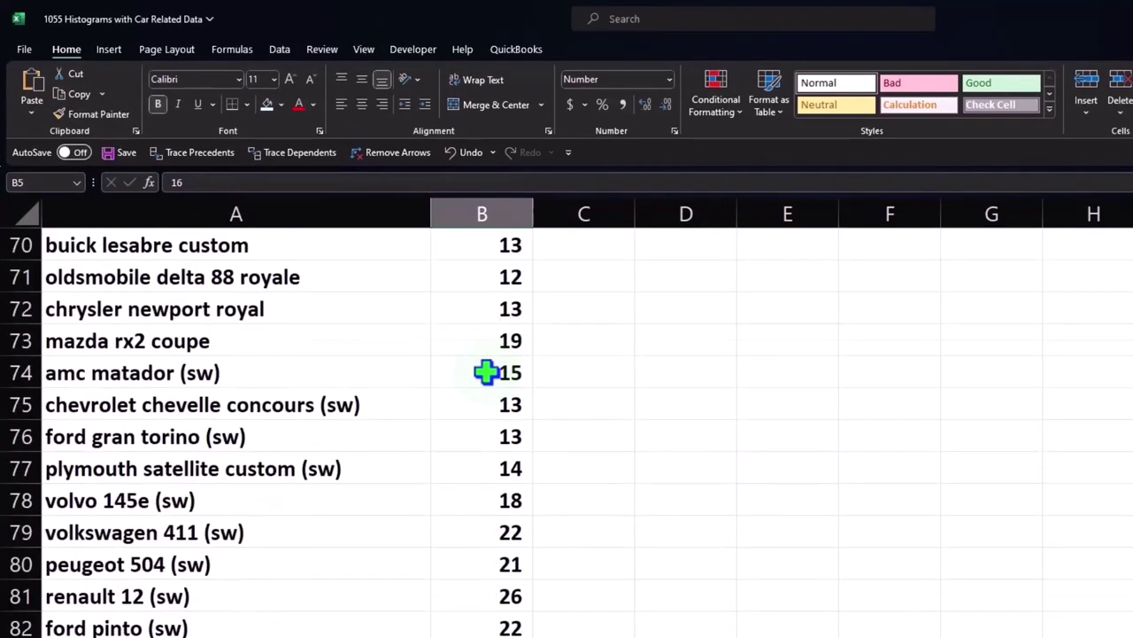
{"action": "scroll", "coordinate": [487, 475], "scroll_direction": "down", "scroll_amount": 2}
{"action": "scroll", "coordinate": [487, 476], "scroll_direction": "down", "scroll_amount": 4}
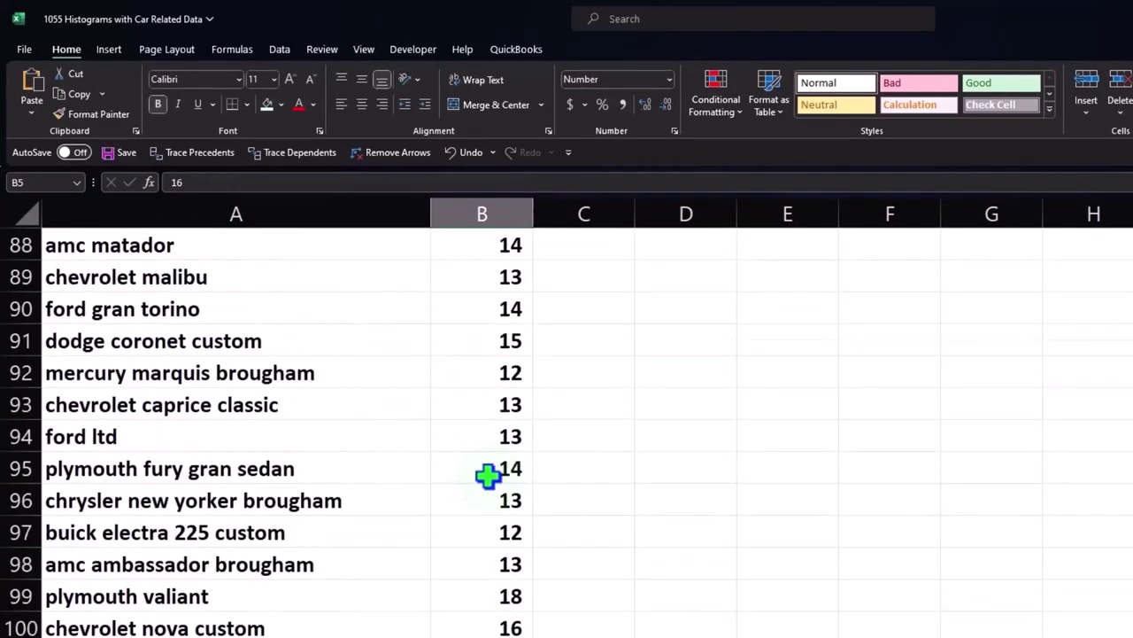
{"action": "scroll", "coordinate": [487, 475], "scroll_direction": "down", "scroll_amount": 7}
{"action": "scroll", "coordinate": [487, 475], "scroll_direction": "down", "scroll_amount": 6}
{"action": "scroll", "coordinate": [487, 475], "scroll_direction": "down", "scroll_amount": 4}
{"action": "scroll", "coordinate": [487, 475], "scroll_direction": "down", "scroll_amount": 7}
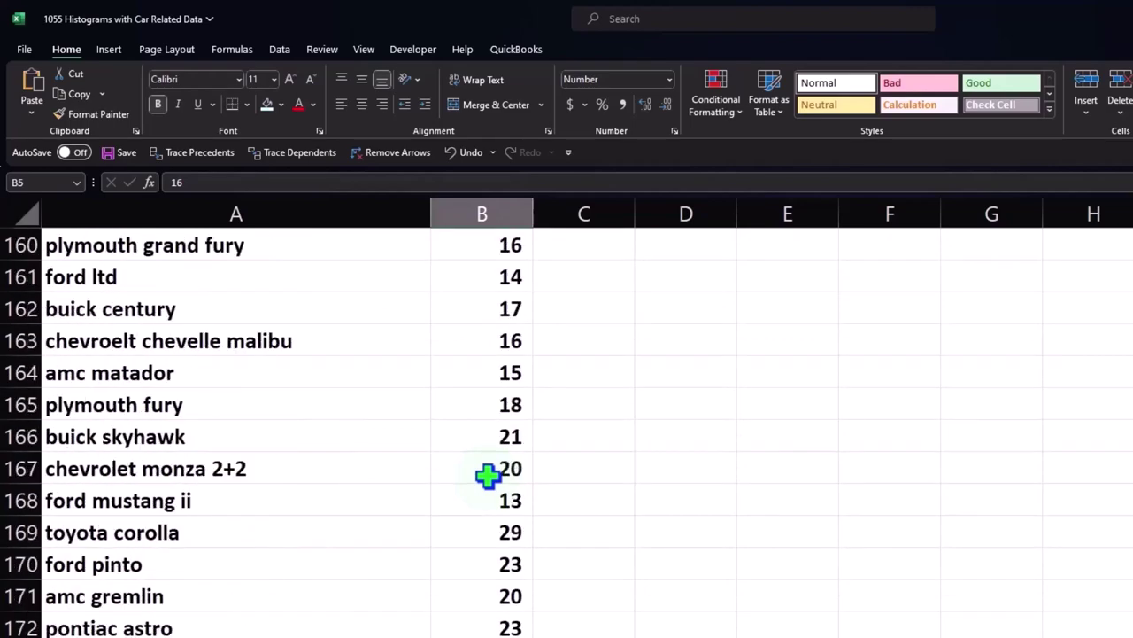
{"action": "scroll", "coordinate": [487, 476], "scroll_direction": "down", "scroll_amount": 5}
{"action": "scroll", "coordinate": [487, 476], "scroll_direction": "down", "scroll_amount": 4}
{"action": "scroll", "coordinate": [487, 476], "scroll_direction": "down", "scroll_amount": 10}
{"action": "scroll", "coordinate": [487, 476], "scroll_direction": "down", "scroll_amount": 5}
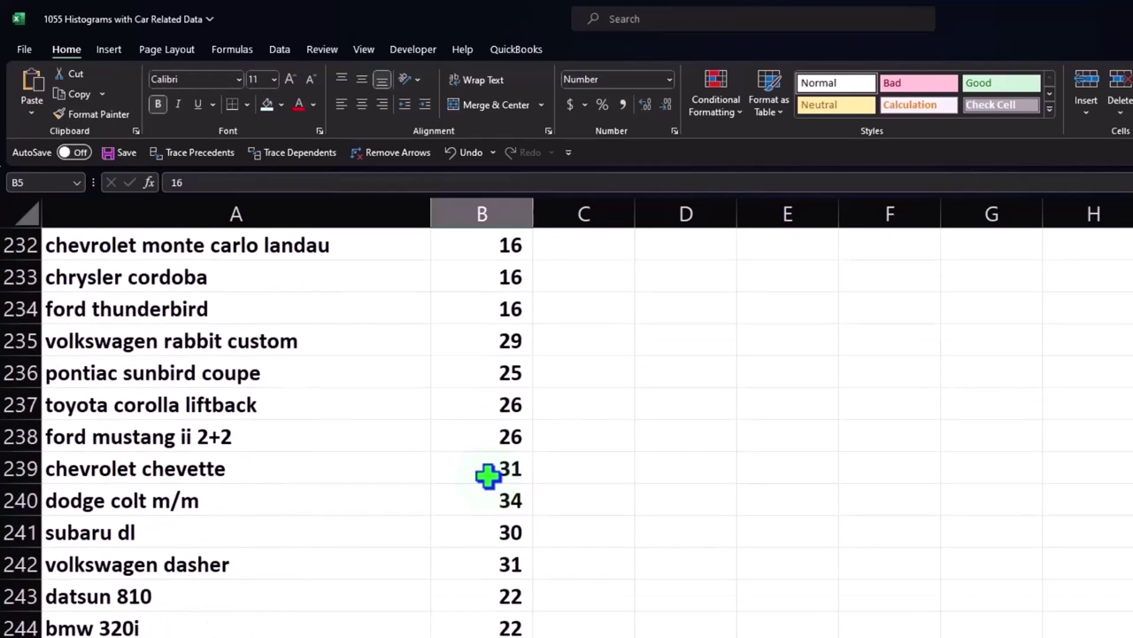
{"action": "scroll", "coordinate": [487, 476], "scroll_direction": "down", "scroll_amount": 12}
{"action": "scroll", "coordinate": [487, 476], "scroll_direction": "down", "scroll_amount": 11}
{"action": "scroll", "coordinate": [487, 476], "scroll_direction": "down", "scroll_amount": 7}
{"action": "scroll", "coordinate": [487, 476], "scroll_direction": "down", "scroll_amount": 13}
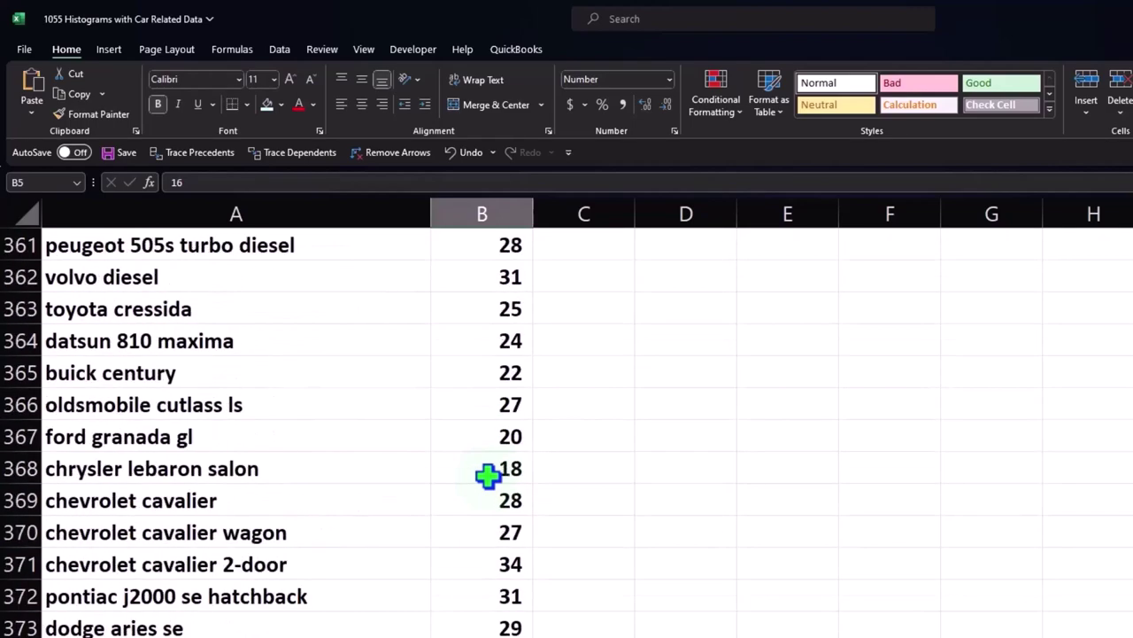
{"action": "scroll", "coordinate": [487, 475], "scroll_direction": "down", "scroll_amount": 12}
{"action": "scroll", "coordinate": [487, 476], "scroll_direction": "down", "scroll_amount": 1}
{"action": "scroll", "coordinate": [487, 475], "scroll_direction": "up", "scroll_amount": 3}
{"action": "scroll", "coordinate": [488, 476], "scroll_direction": "up", "scroll_amount": 7}
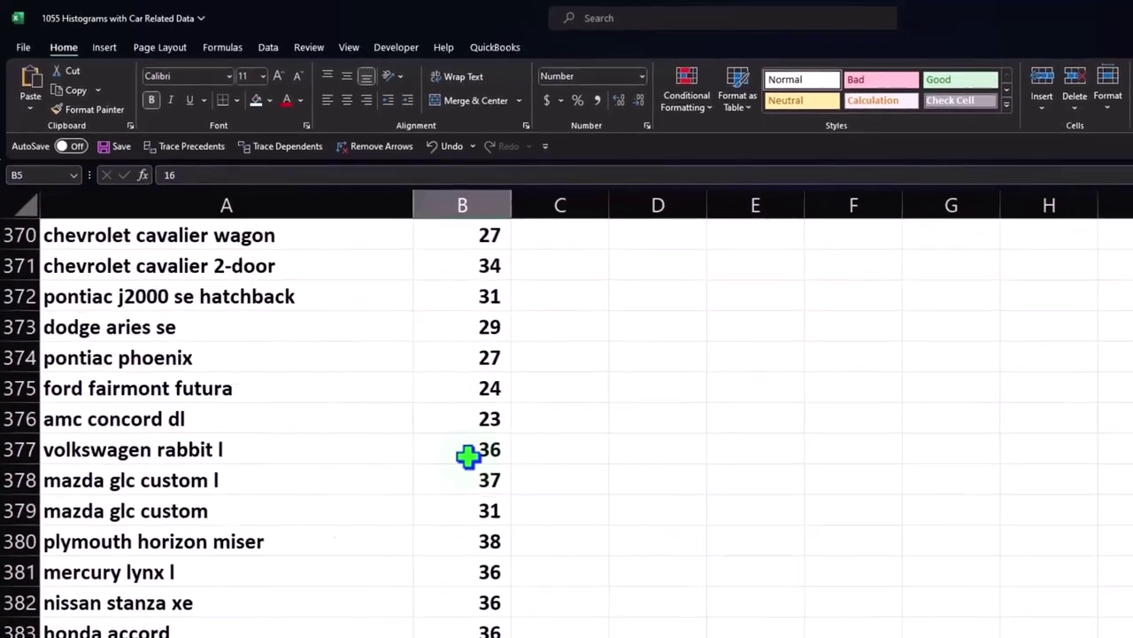
{"action": "scroll", "coordinate": [487, 475], "scroll_direction": "up", "scroll_amount": 5}
{"action": "scroll", "coordinate": [863, 205], "scroll_direction": "up", "scroll_amount": 20}
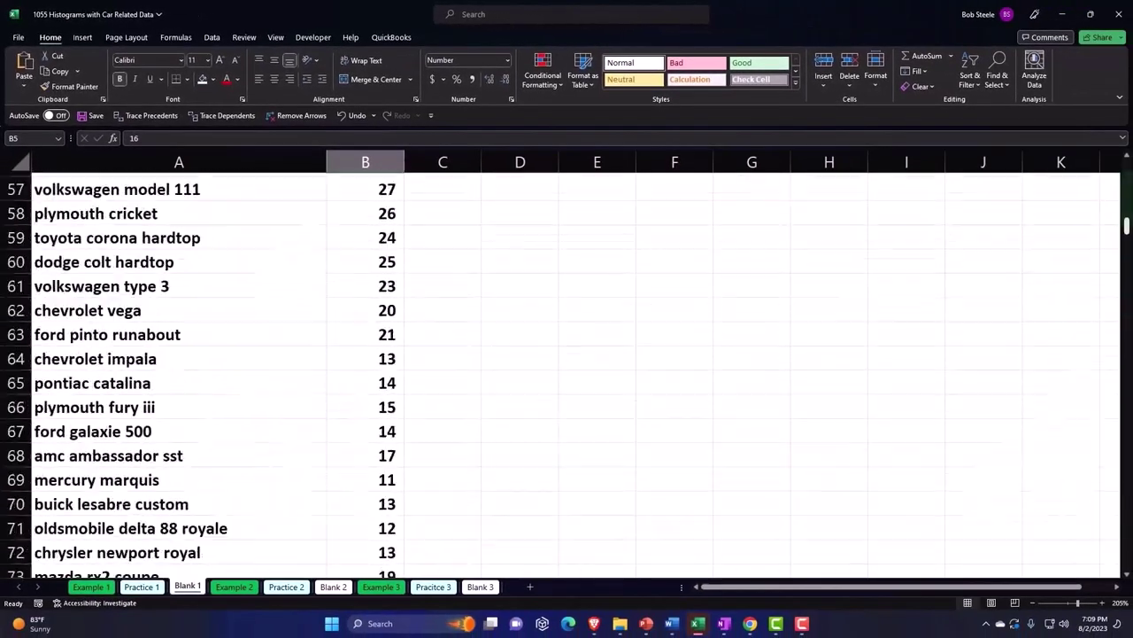
{"action": "scroll", "coordinate": [863, 205], "scroll_direction": "up", "scroll_amount": 19}
{"action": "left_click", "coordinate": [220, 283]}
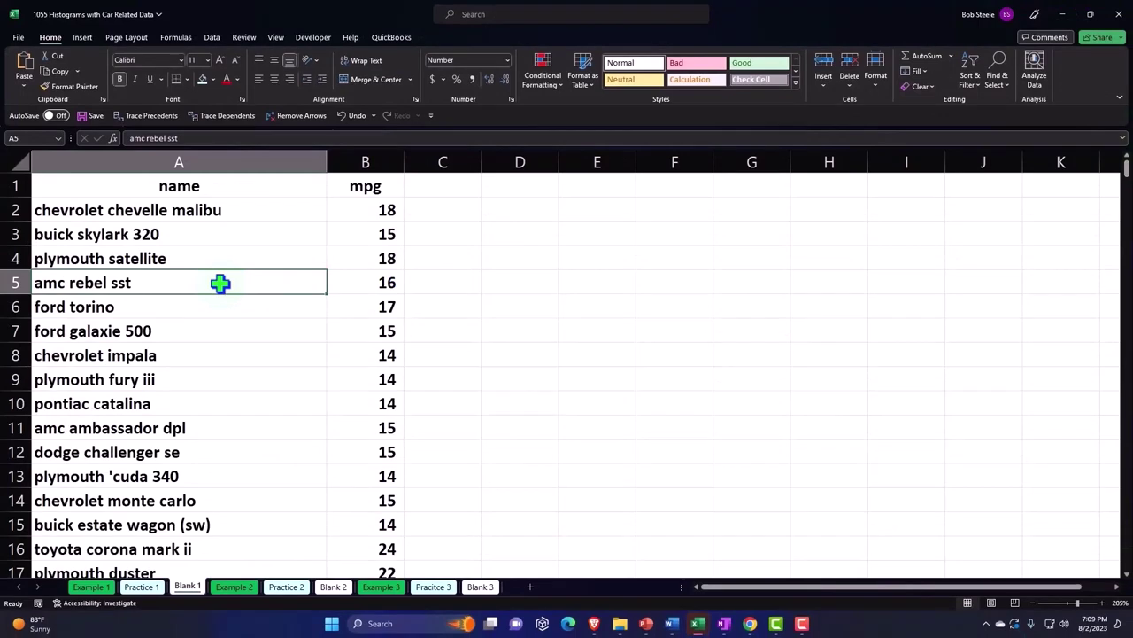
Step: Convert the name and mpg data into a table with headers, creating Table11
{"action": "left_click", "coordinate": [80, 37]}
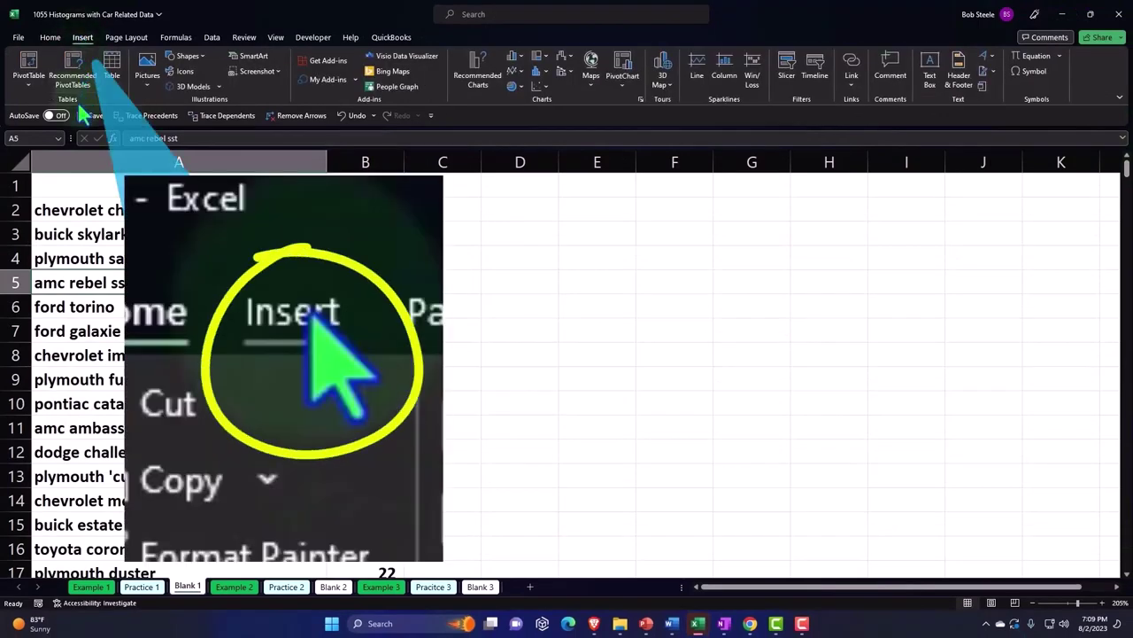
{"action": "left_click", "coordinate": [114, 80]}
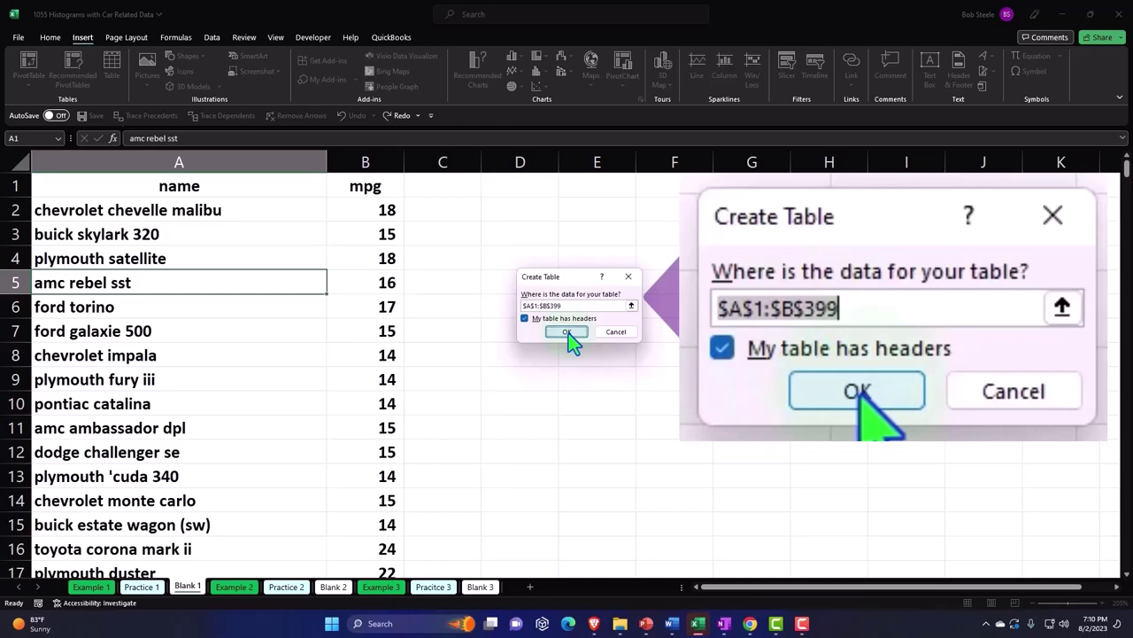
{"action": "left_click", "coordinate": [569, 333]}
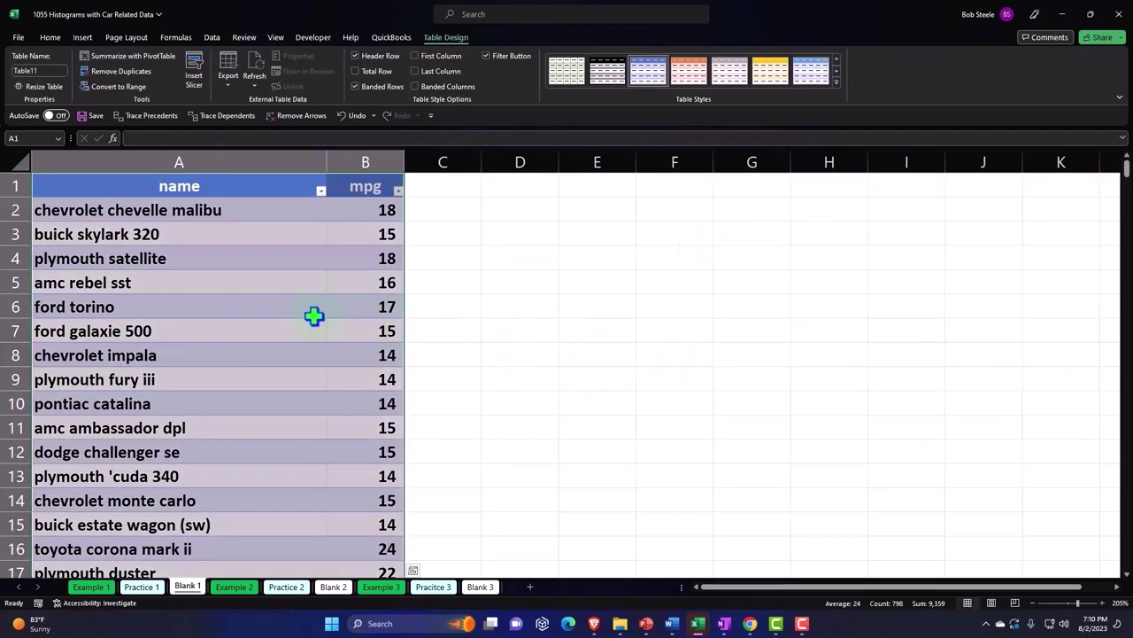
{"action": "left_click", "coordinate": [313, 317]}
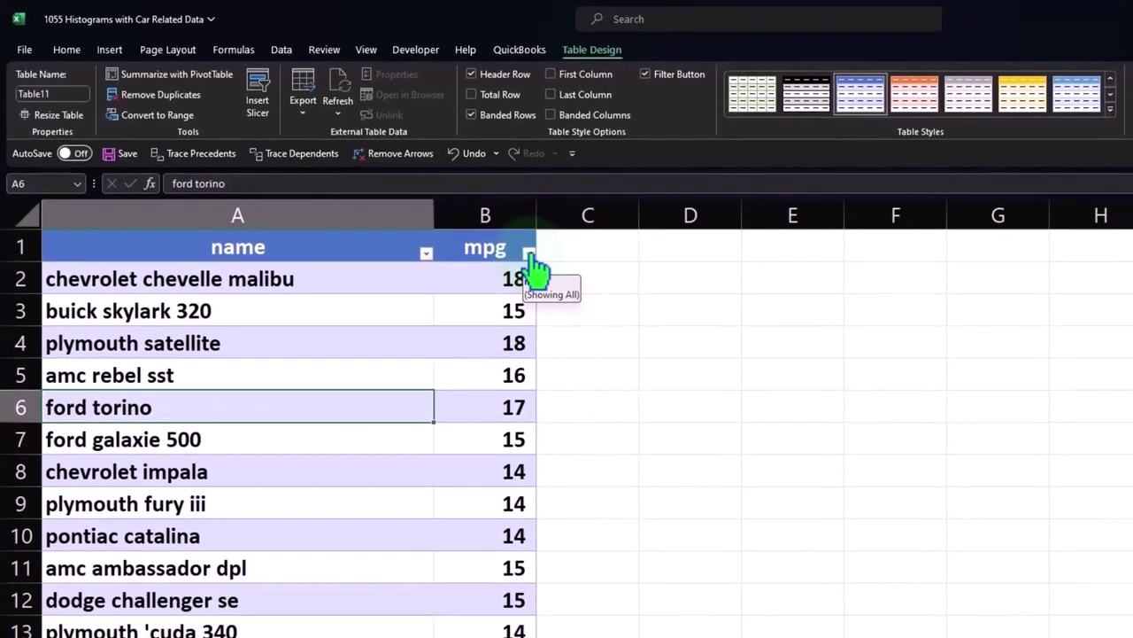
Step: Sort the table by mpg from smallest to largest and scroll through the results
{"action": "left_click", "coordinate": [528, 255]}
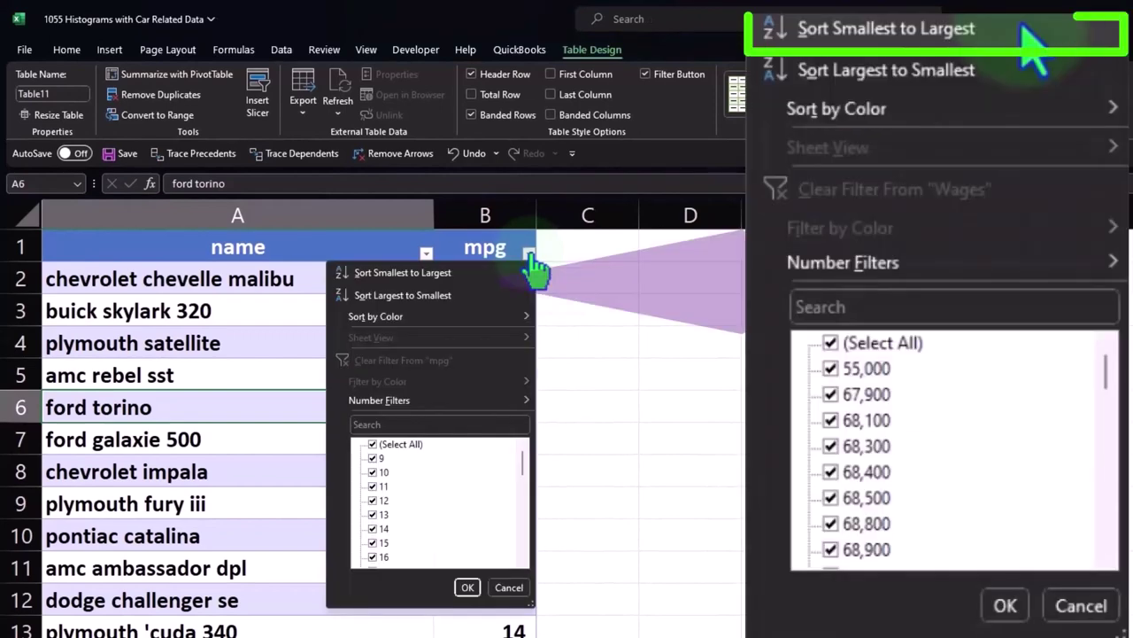
{"action": "left_click", "coordinate": [469, 272]}
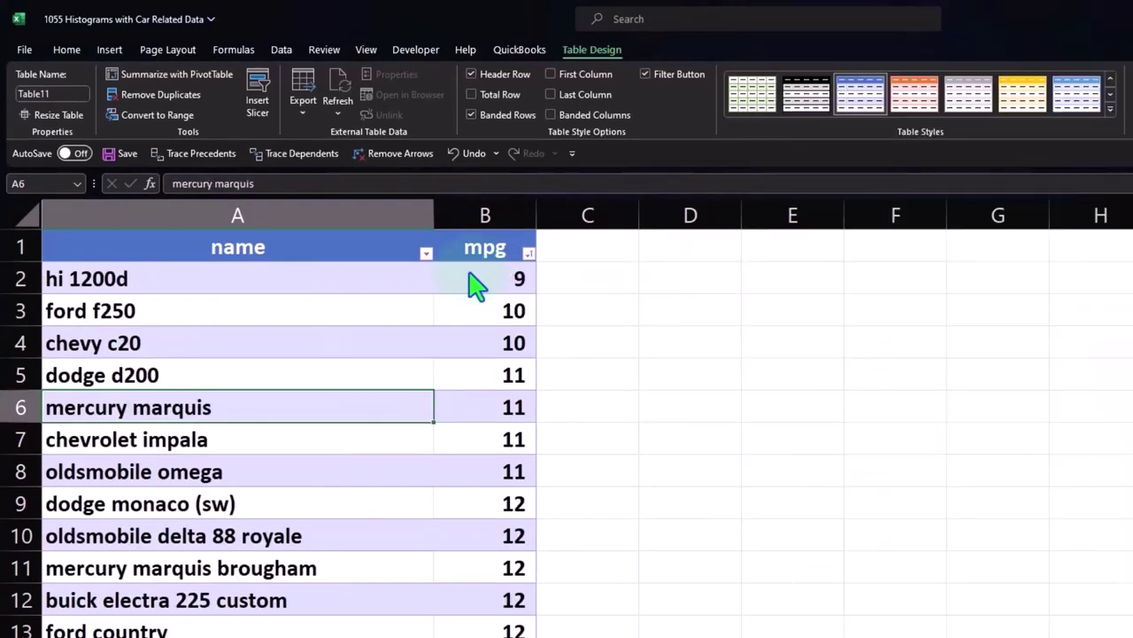
{"action": "scroll", "coordinate": [485, 400], "scroll_direction": "down", "scroll_amount": 1}
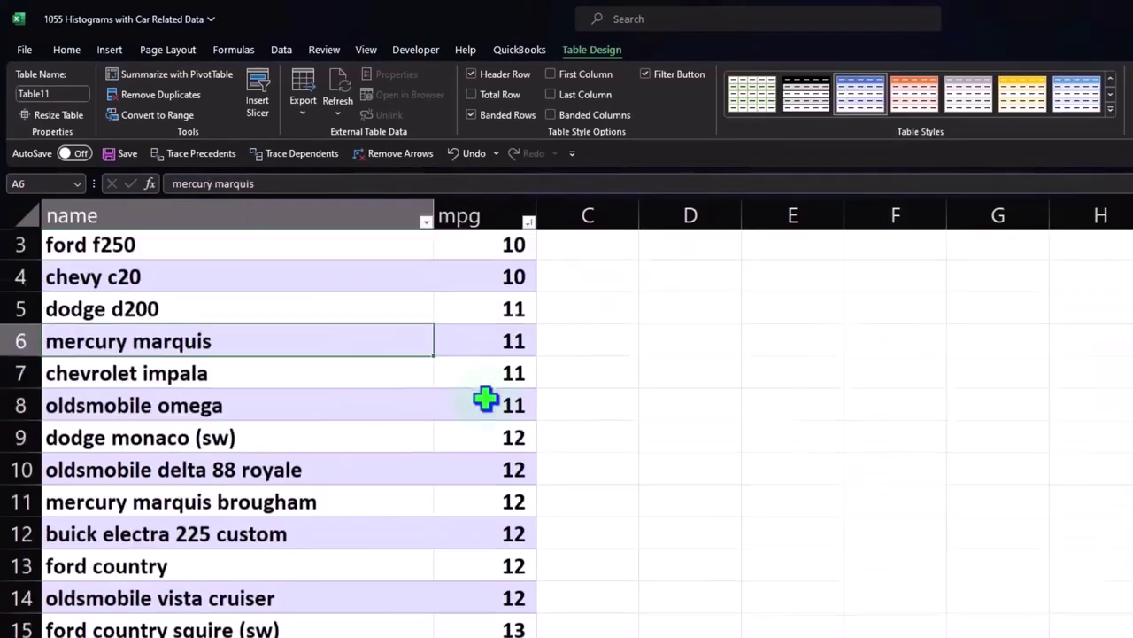
{"action": "scroll", "coordinate": [486, 399], "scroll_direction": "down", "scroll_amount": 2}
{"action": "scroll", "coordinate": [485, 399], "scroll_direction": "down", "scroll_amount": 3}
{"action": "scroll", "coordinate": [486, 399], "scroll_direction": "down", "scroll_amount": 8}
{"action": "scroll", "coordinate": [486, 400], "scroll_direction": "down", "scroll_amount": 5}
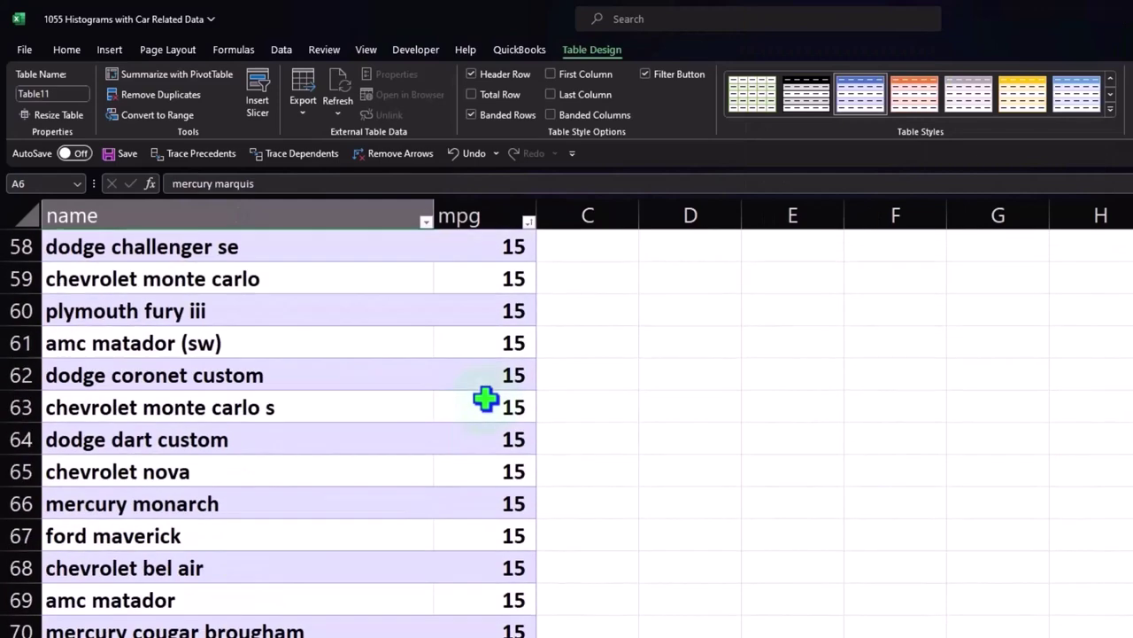
{"action": "scroll", "coordinate": [485, 400], "scroll_direction": "down", "scroll_amount": 6}
{"action": "scroll", "coordinate": [485, 399], "scroll_direction": "down", "scroll_amount": 8}
{"action": "scroll", "coordinate": [485, 399], "scroll_direction": "down", "scroll_amount": 5}
{"action": "scroll", "coordinate": [485, 400], "scroll_direction": "down", "scroll_amount": 11}
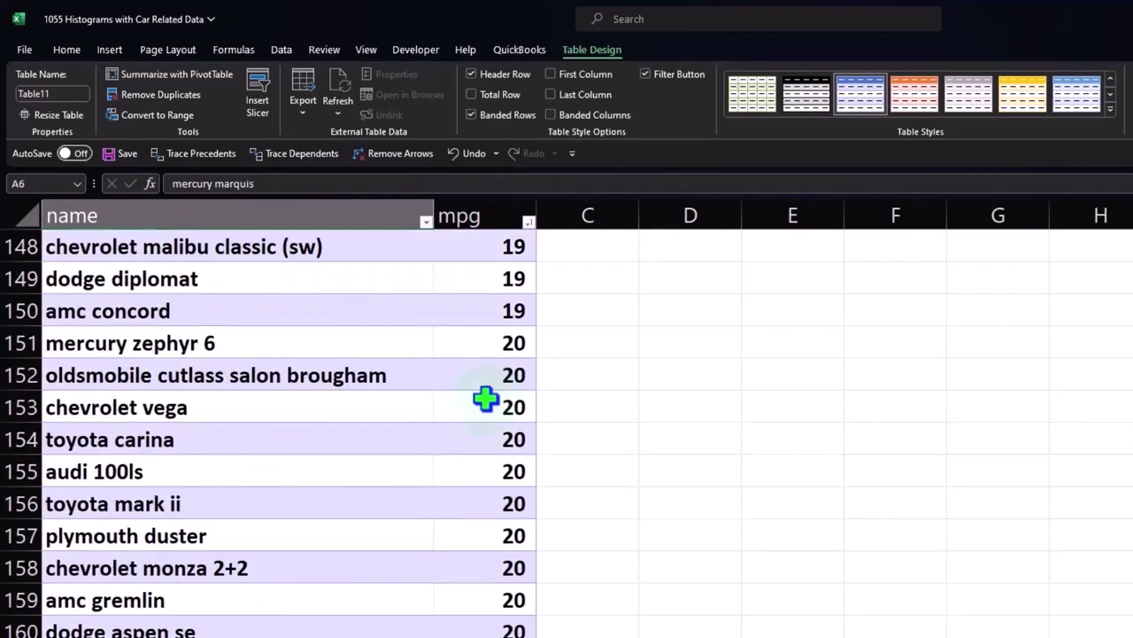
{"action": "scroll", "coordinate": [485, 400], "scroll_direction": "up", "scroll_amount": 7}
{"action": "scroll", "coordinate": [485, 400], "scroll_direction": "up", "scroll_amount": 11}
{"action": "scroll", "coordinate": [488, 400], "scroll_direction": "up", "scroll_amount": 10}
{"action": "scroll", "coordinate": [488, 400], "scroll_direction": "up", "scroll_amount": 13}
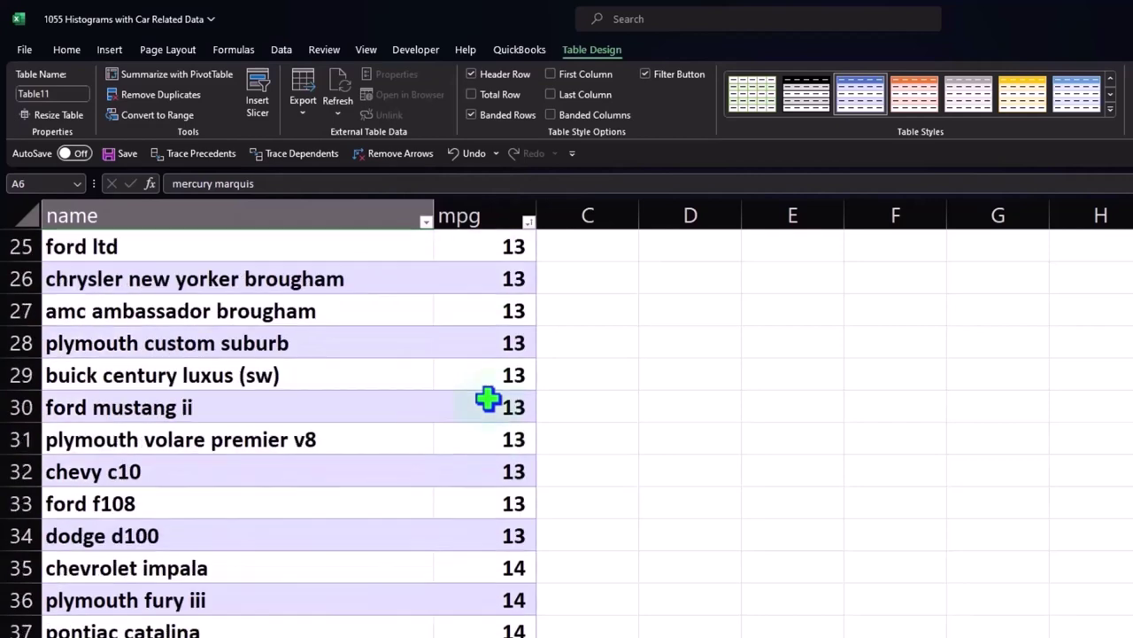
{"action": "scroll", "coordinate": [488, 399], "scroll_direction": "up", "scroll_amount": 8}
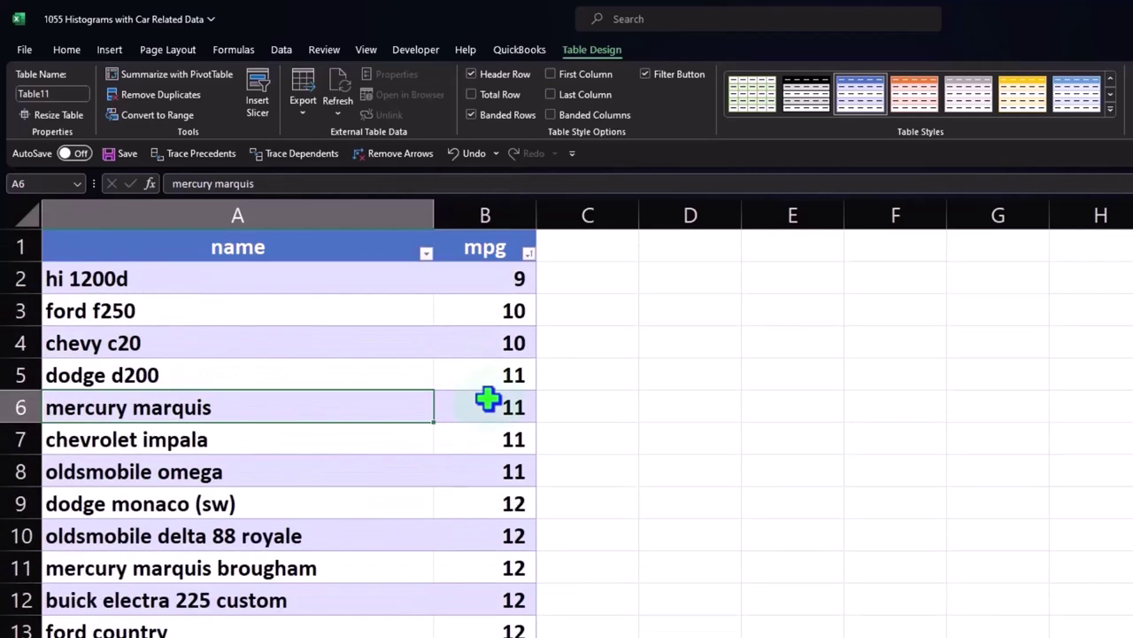
Step: Re-sort by mpg from largest to smallest so mazda glc at 47 is first
{"action": "left_click", "coordinate": [528, 254]}
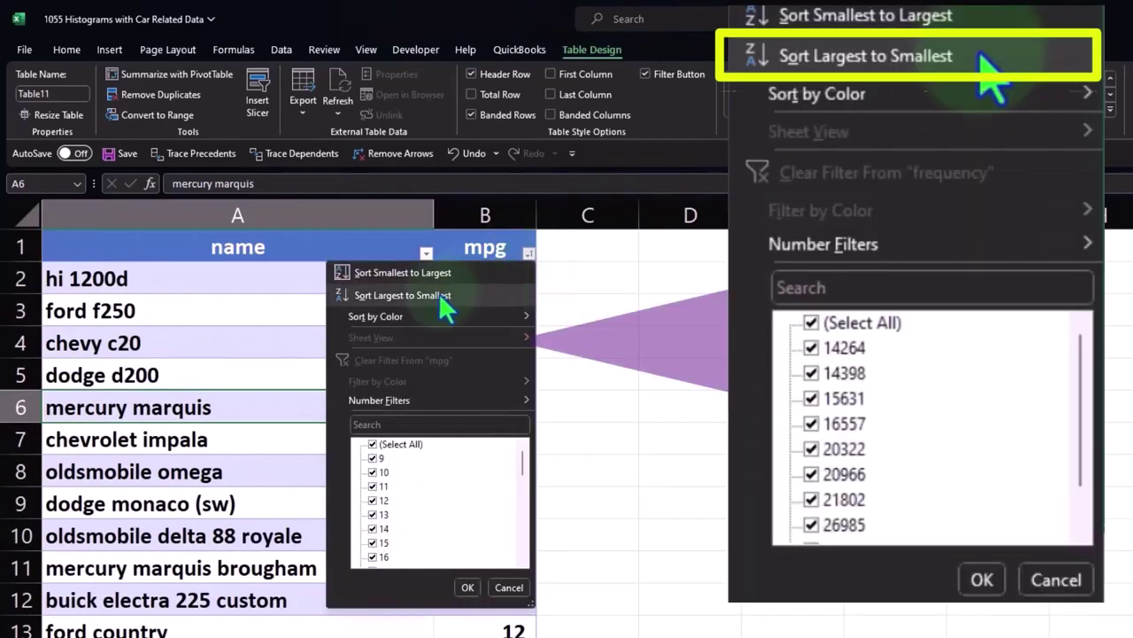
{"action": "left_click", "coordinate": [446, 307]}
{"action": "left_click", "coordinate": [456, 279]}
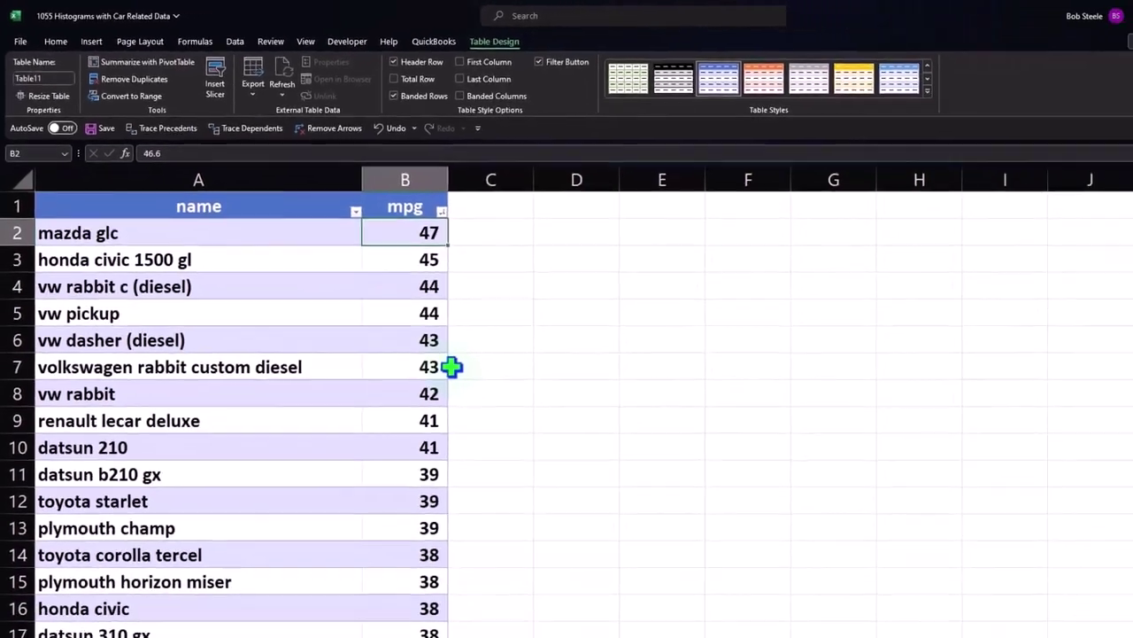
{"action": "key", "text": "Right"}
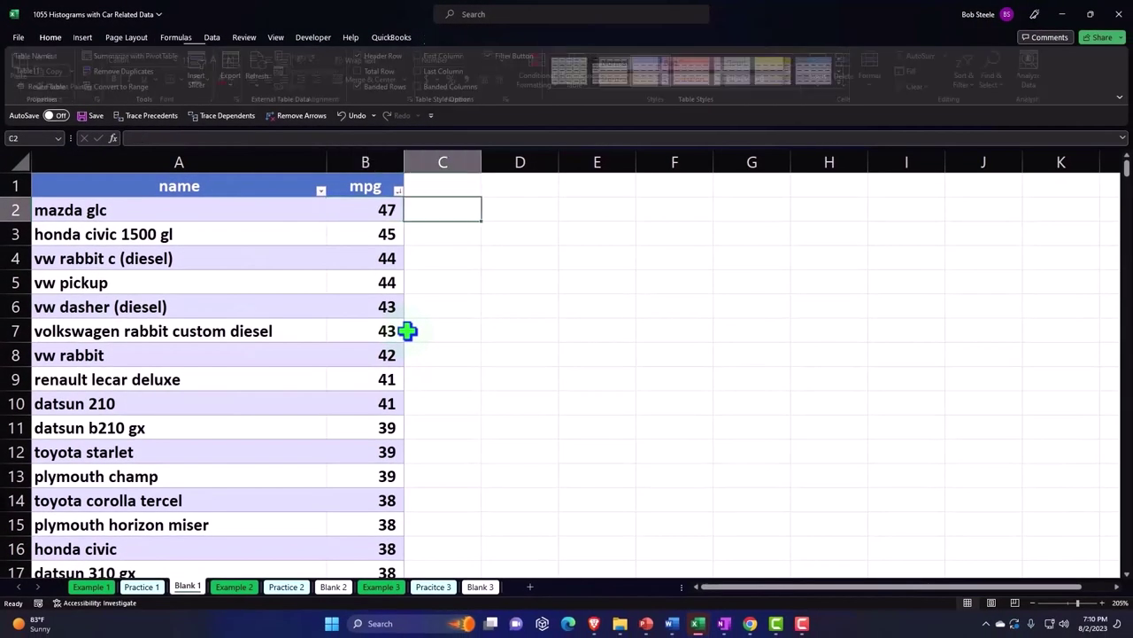
{"action": "key", "text": "Right"}
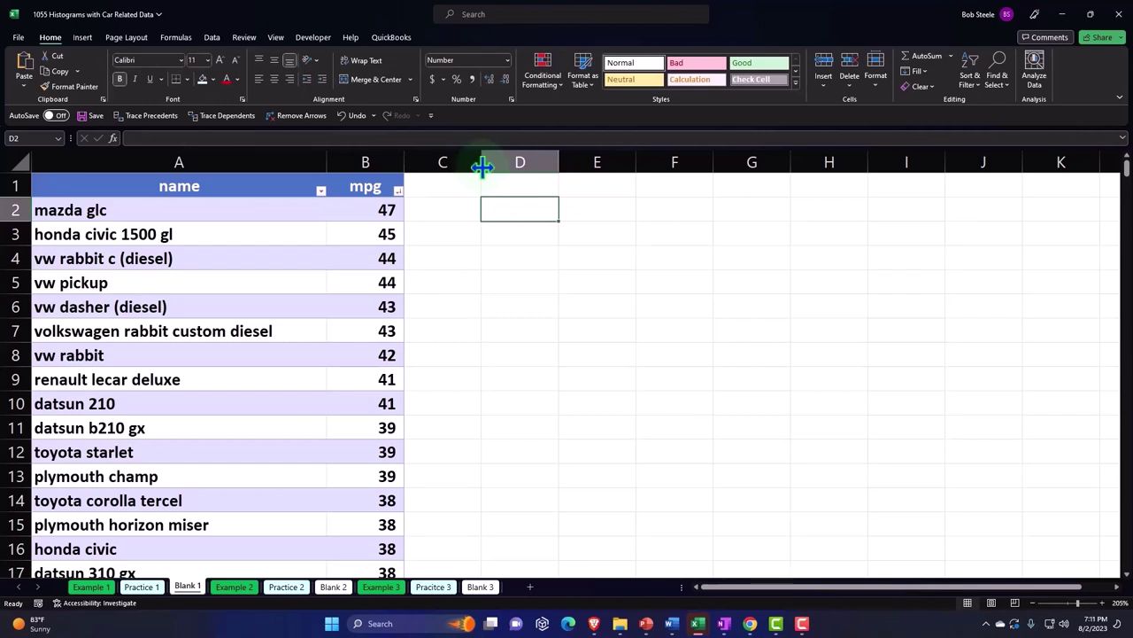
Step: Drag column C narrower to about 11 pixels as a spacer
{"action": "left_click_drag", "start_coordinate": [482, 166], "coordinate": [426, 174]}
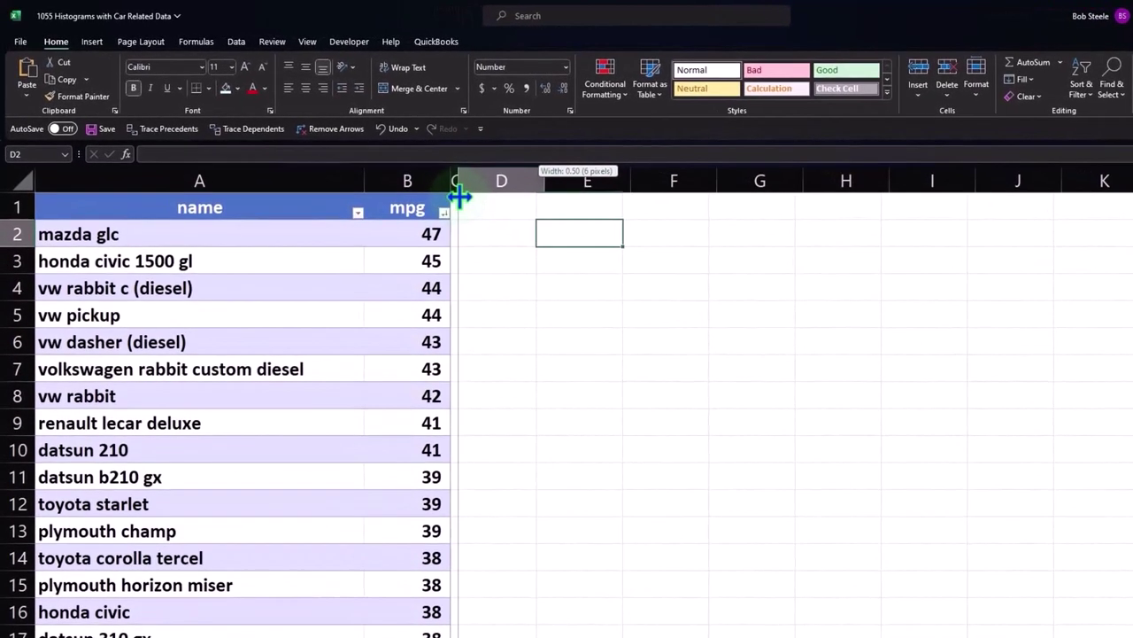
{"action": "left_click_drag", "start_coordinate": [434, 177], "coordinate": [465, 196]}
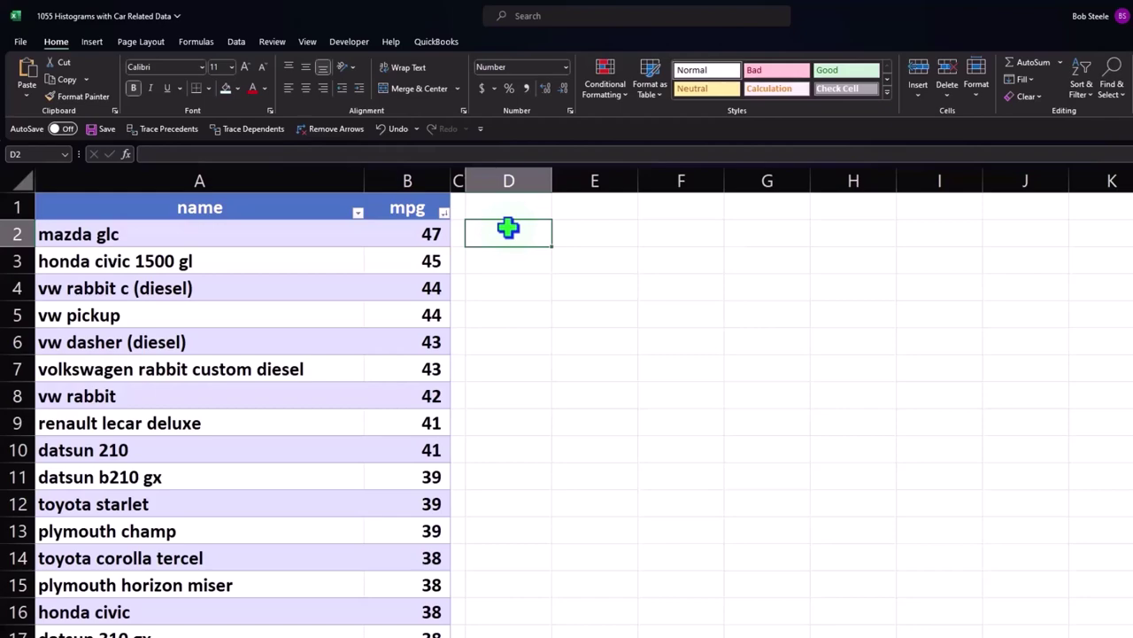
Step: Label D2 'Avarage' and enter =AVERAGE(Table11[mpg]) in E2, returning 24
{"action": "type", "text": "Av"}
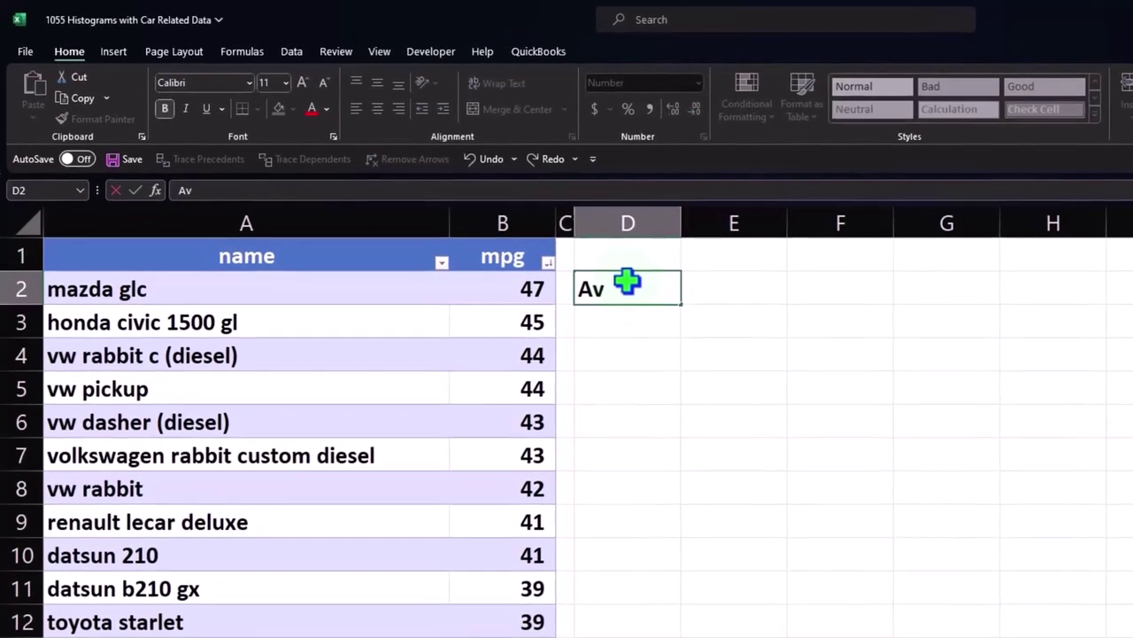
{"action": "type", "text": "arage"}
{"action": "key", "text": "Tab"}
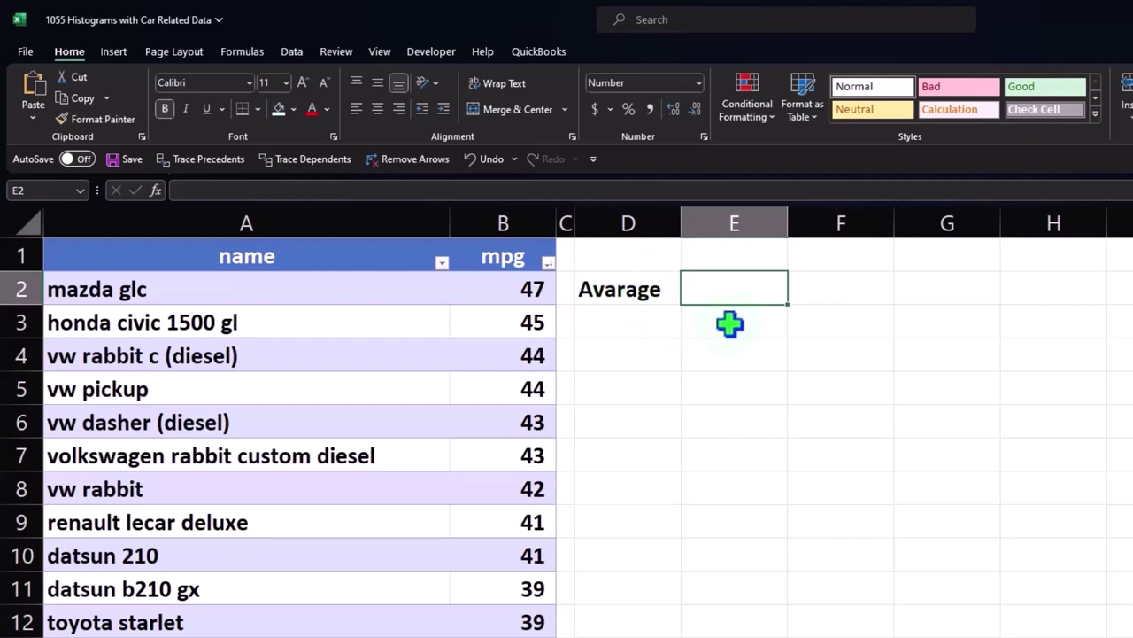
{"action": "type", "text": "=aver"}
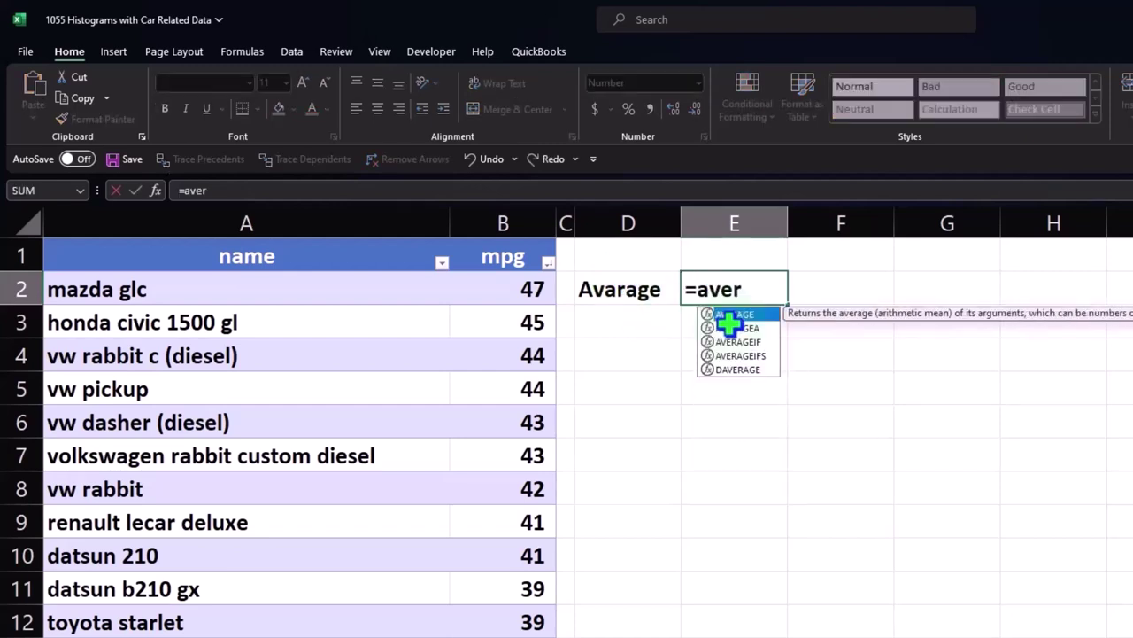
{"action": "type", "text": "age"}
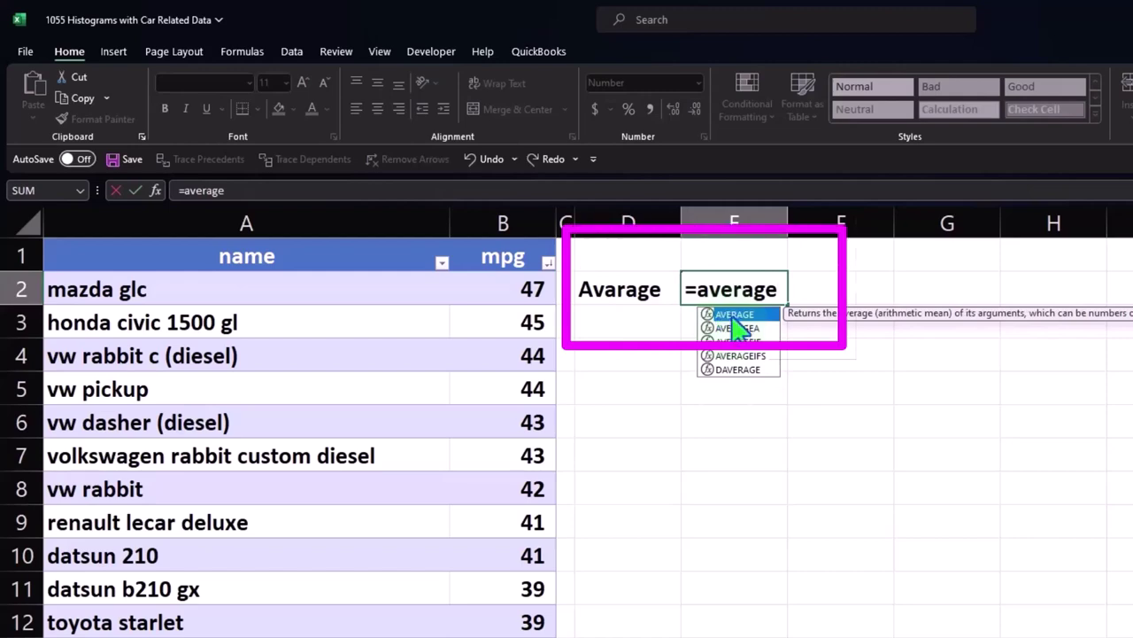
{"action": "double_click", "coordinate": [732, 316]}
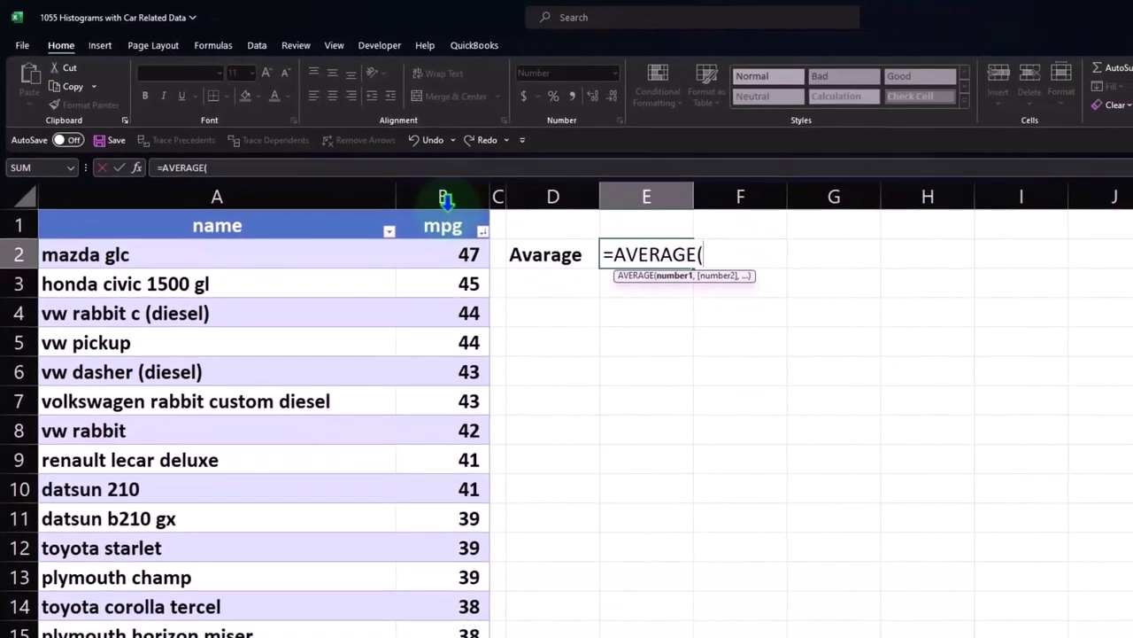
{"action": "left_click", "coordinate": [445, 202]}
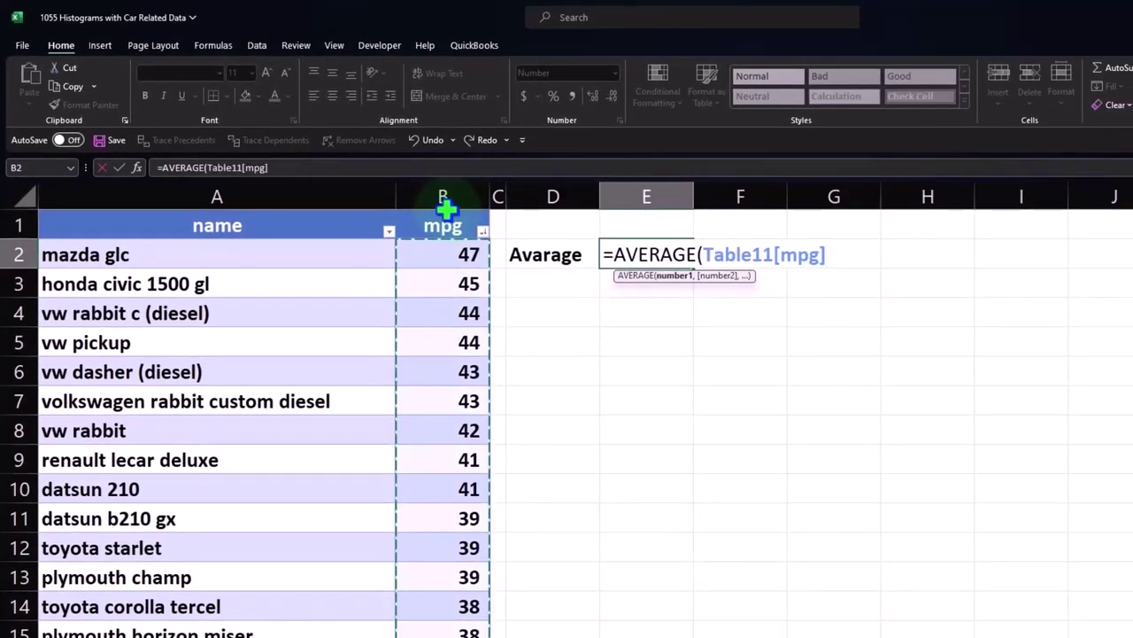
{"action": "key", "text": "Return"}
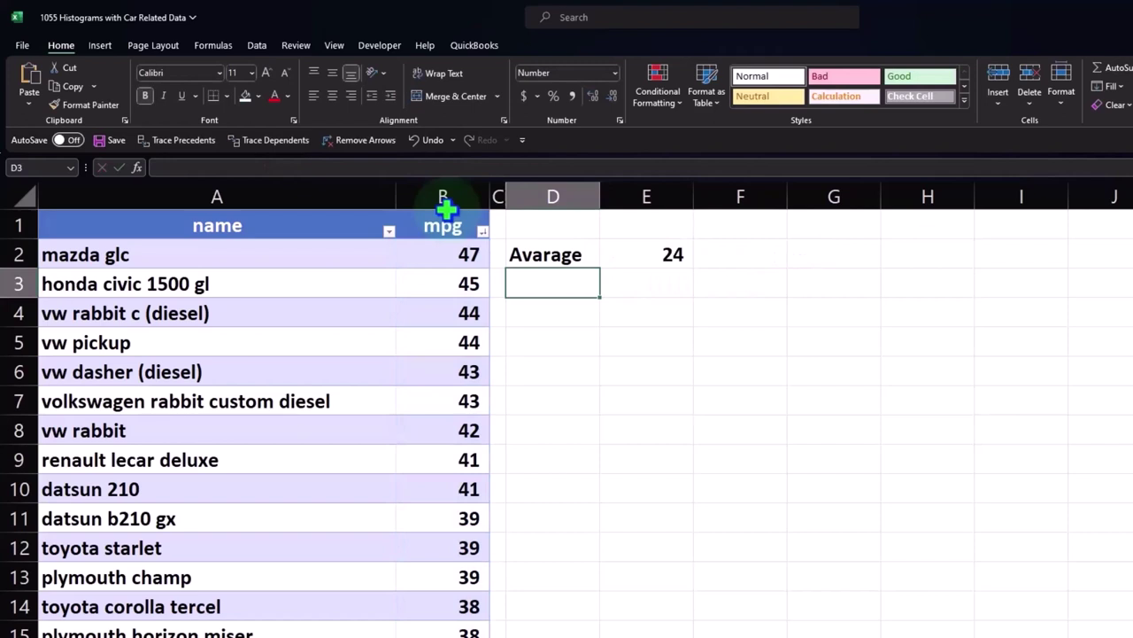
Step: Label D3 'Median' and enter a MEDIAN formula on the mpg column in E3, returning 23
{"action": "type", "text": "Median"}
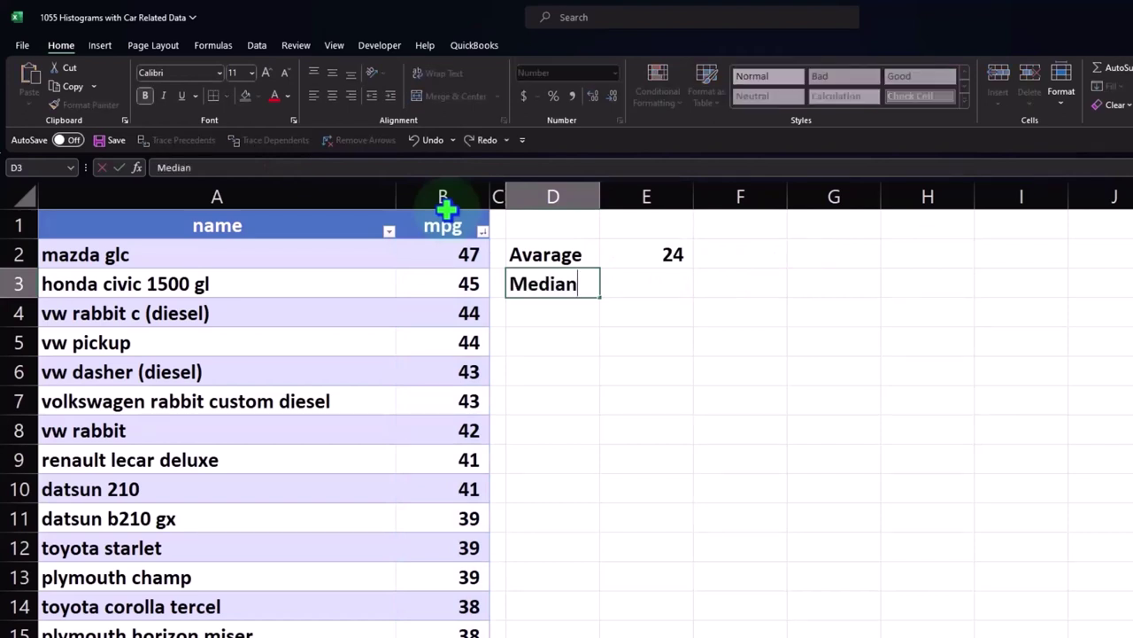
{"action": "key", "text": "Tab"}
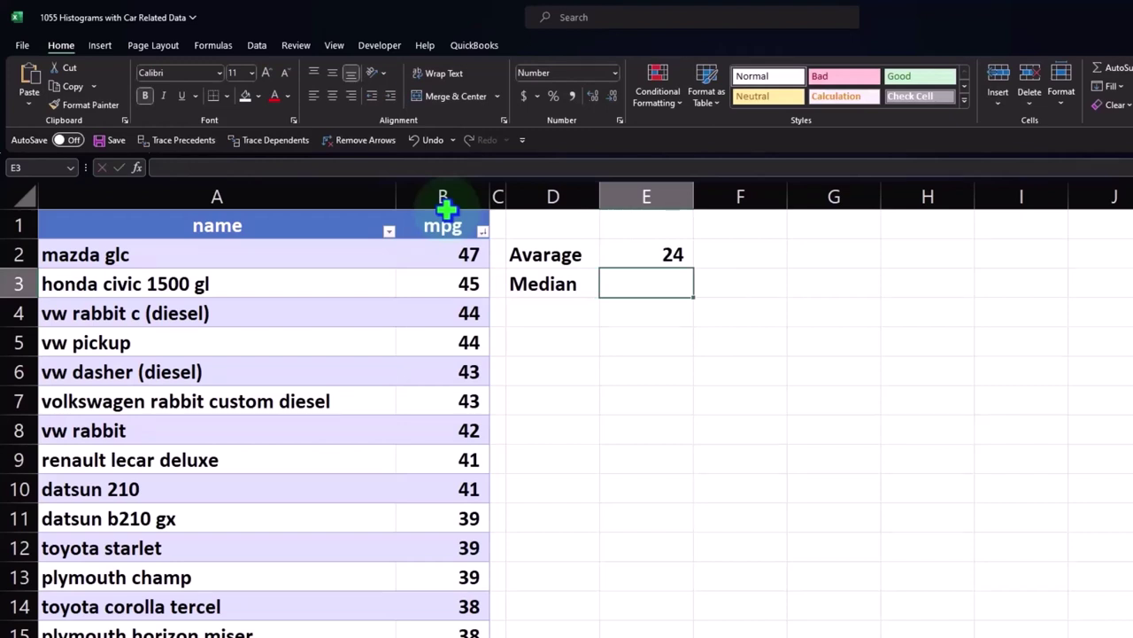
{"action": "type", "text": "="}
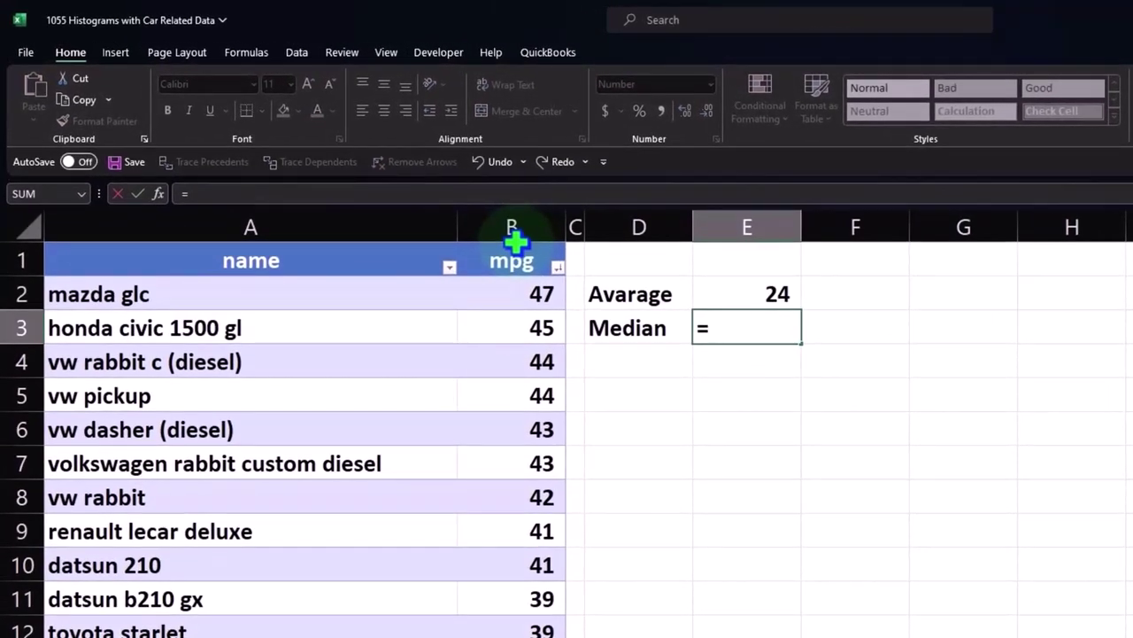
{"action": "type", "text": "me"}
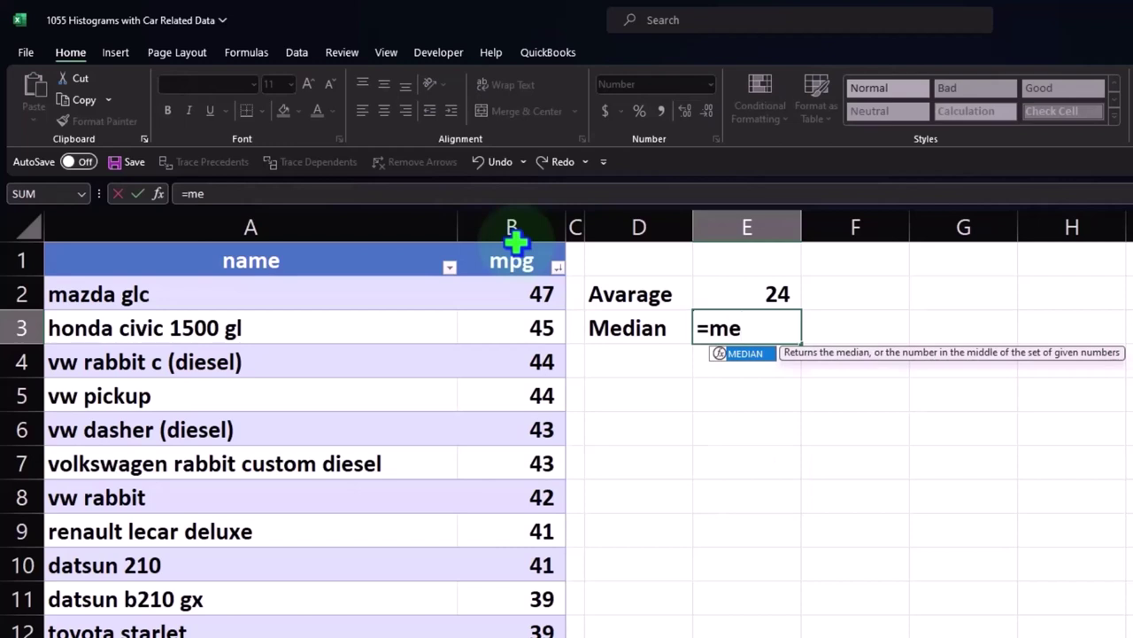
{"action": "double_click", "coordinate": [742, 359]}
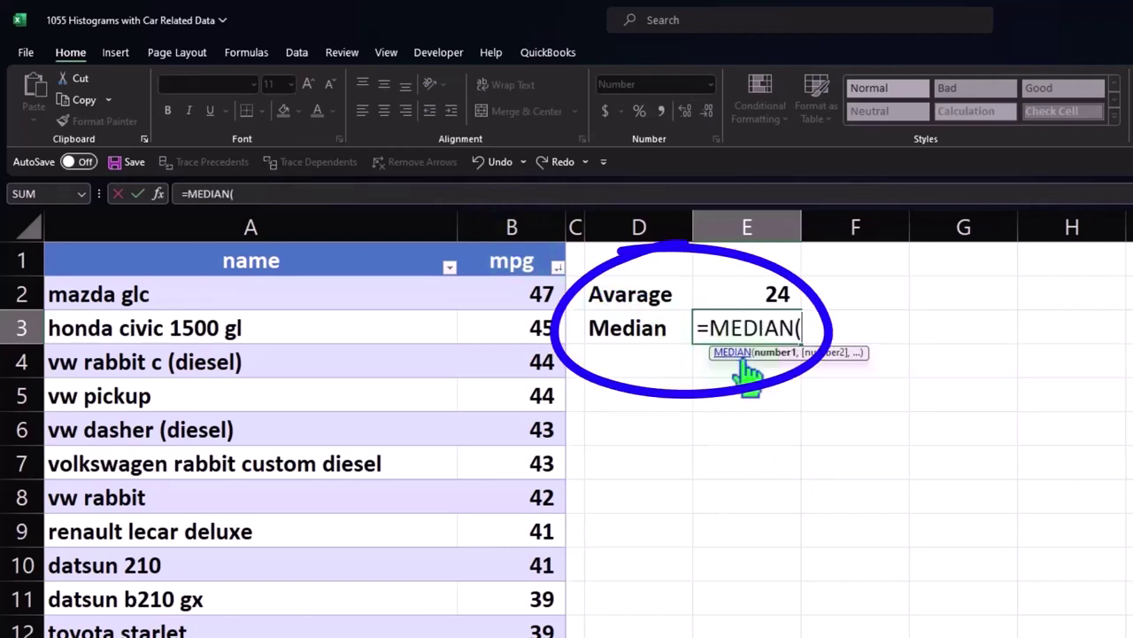
{"action": "left_click", "coordinate": [518, 235]}
{"action": "key", "text": "Return"}
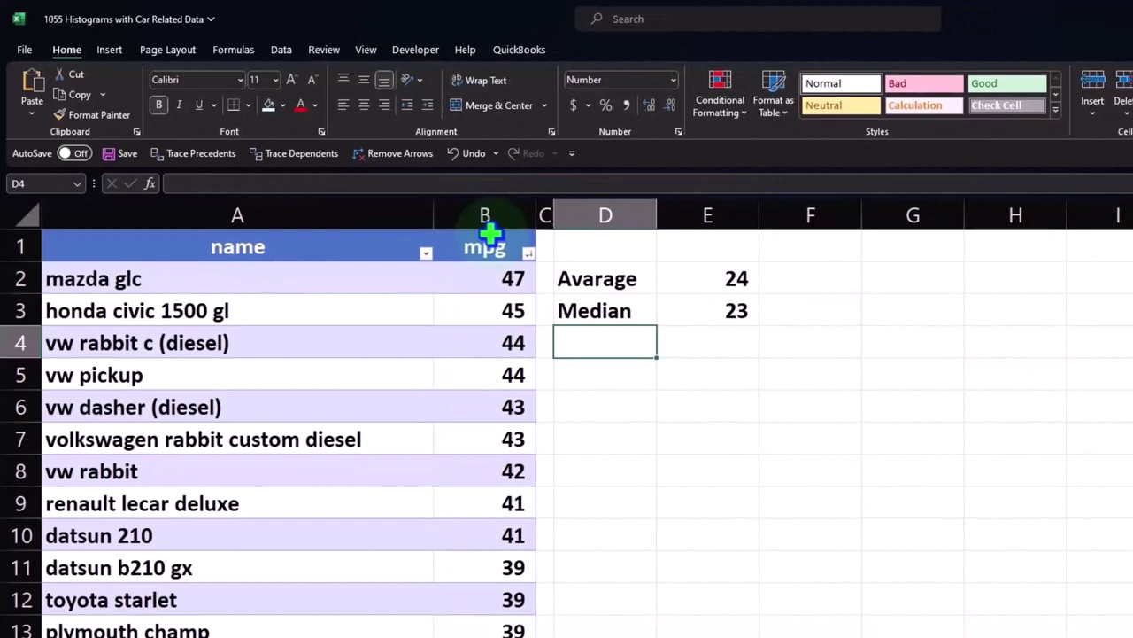
{"action": "left_click", "coordinate": [490, 232]}
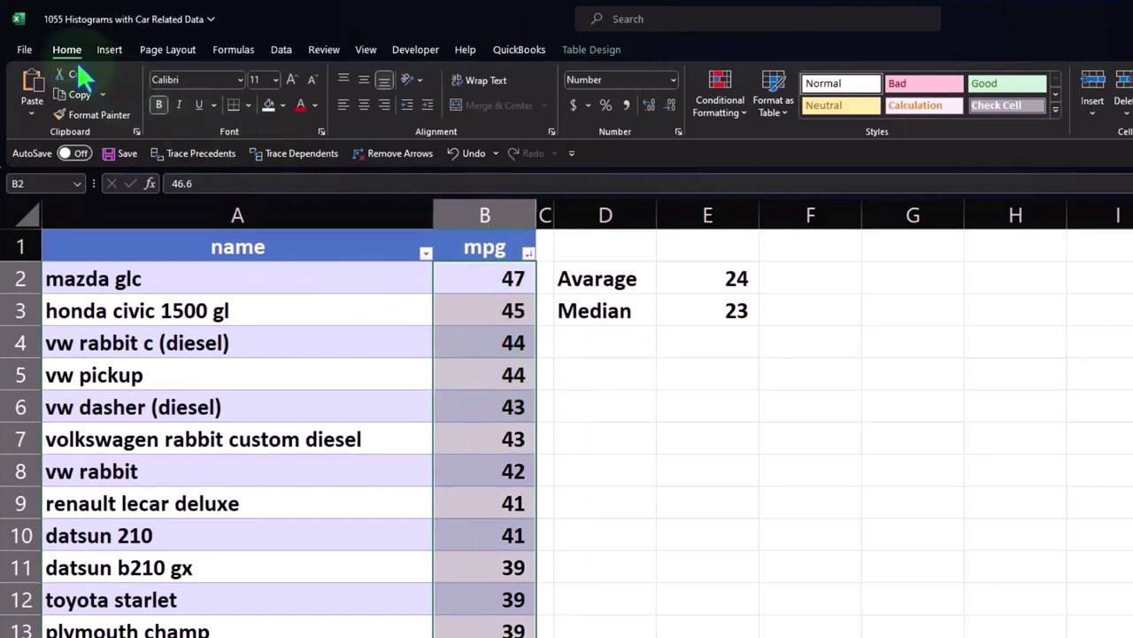
Step: Insert a Histogram statistic chart of the mpg values
{"action": "left_click", "coordinate": [109, 50]}
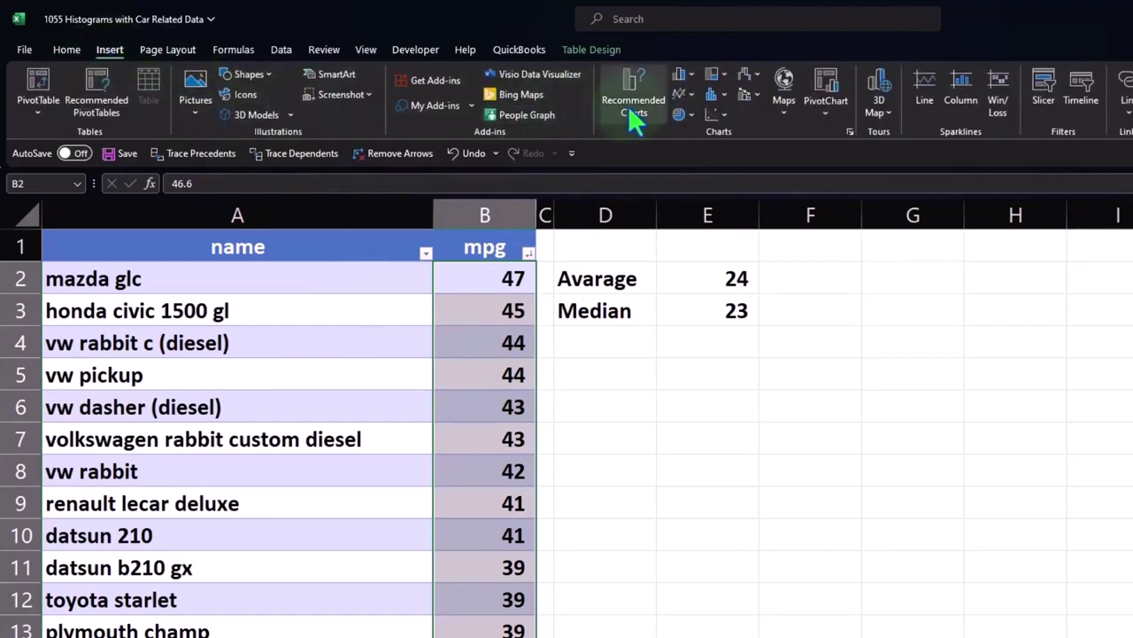
{"action": "left_click", "coordinate": [727, 96]}
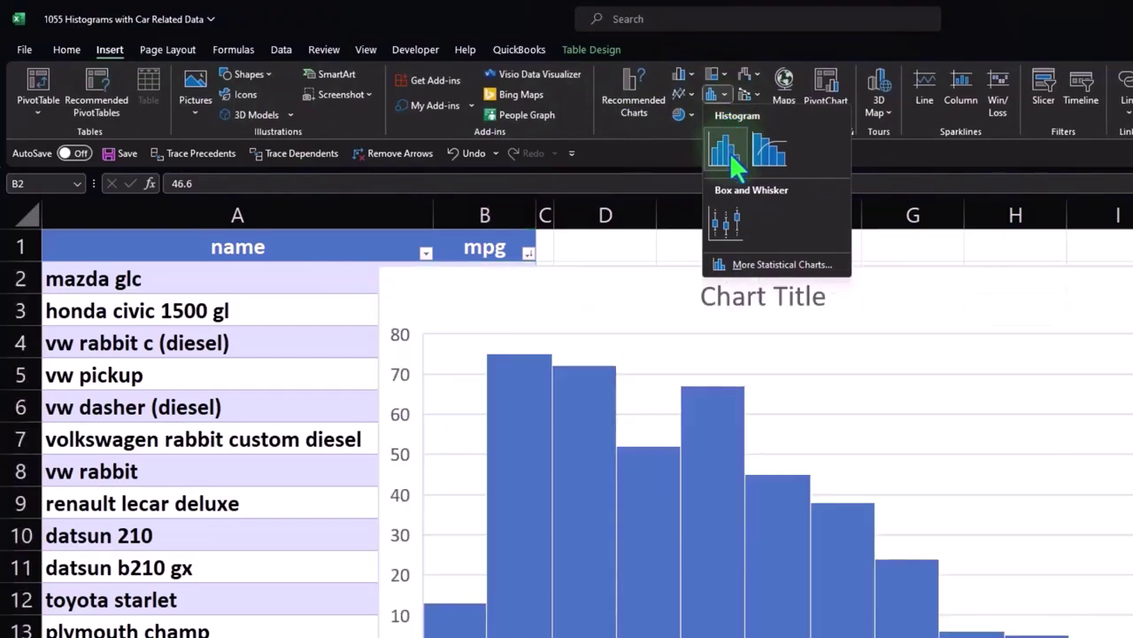
{"action": "left_click", "coordinate": [735, 164]}
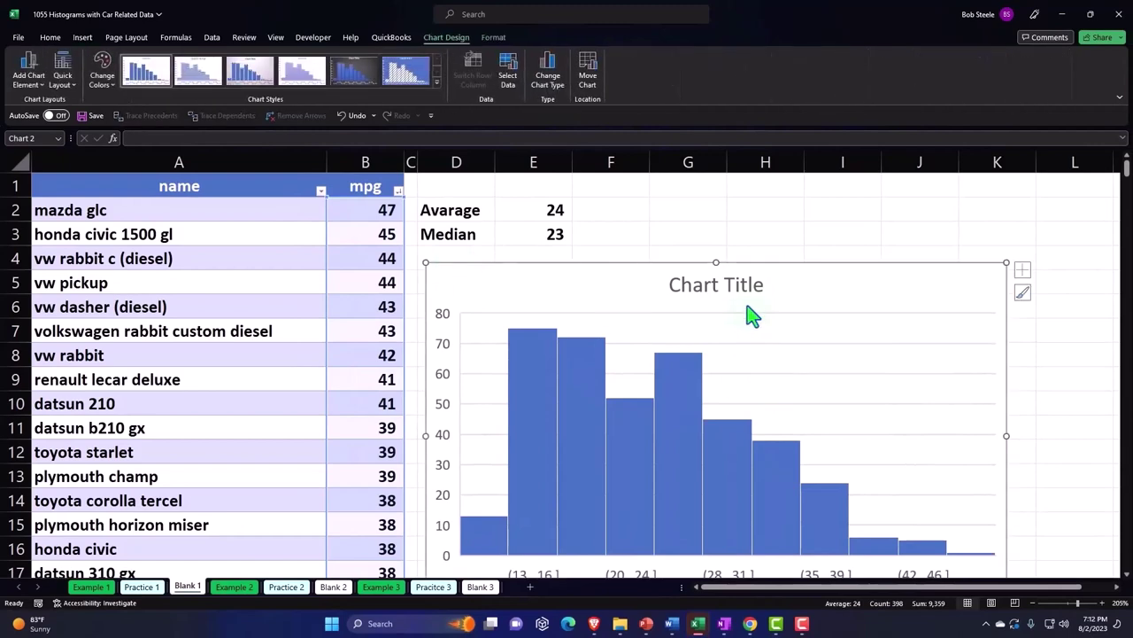
Step: Delete the histogram's title and open Format Axis for its horizontal axis
{"action": "left_click", "coordinate": [751, 291]}
{"action": "key", "text": "Delete"}
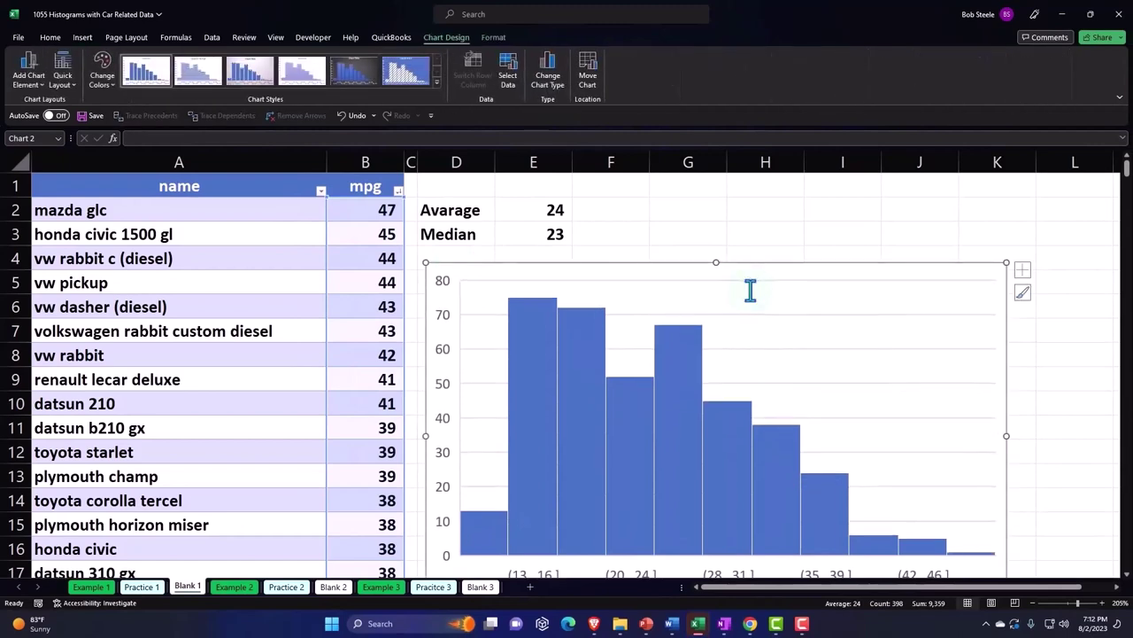
{"action": "scroll", "coordinate": [751, 288], "scroll_direction": "down", "scroll_amount": 1}
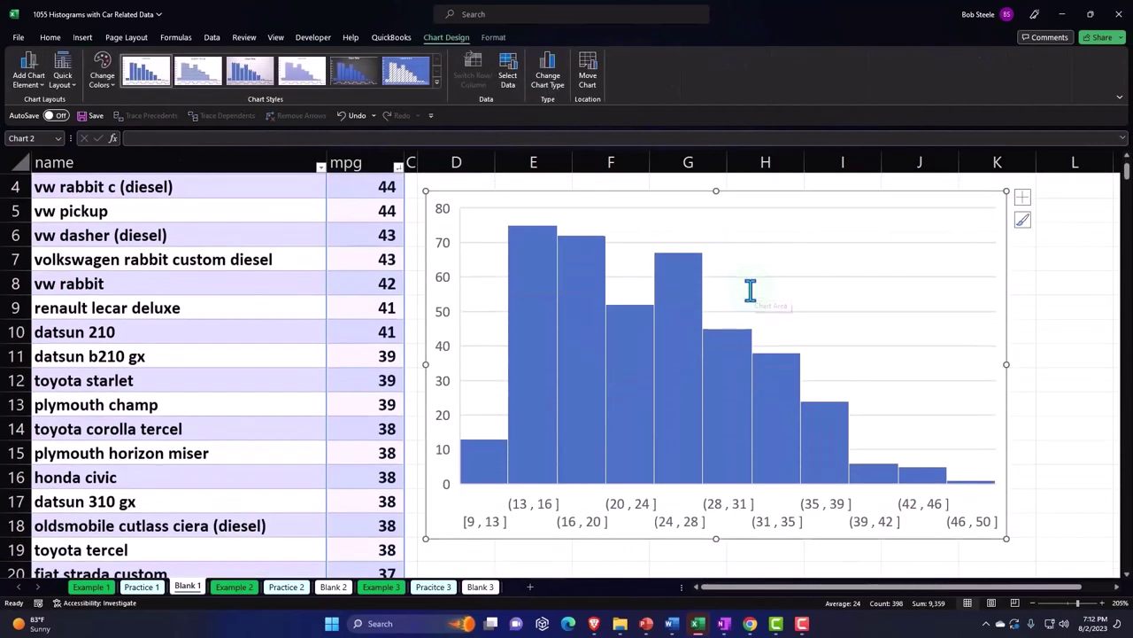
{"action": "left_click", "coordinate": [782, 529]}
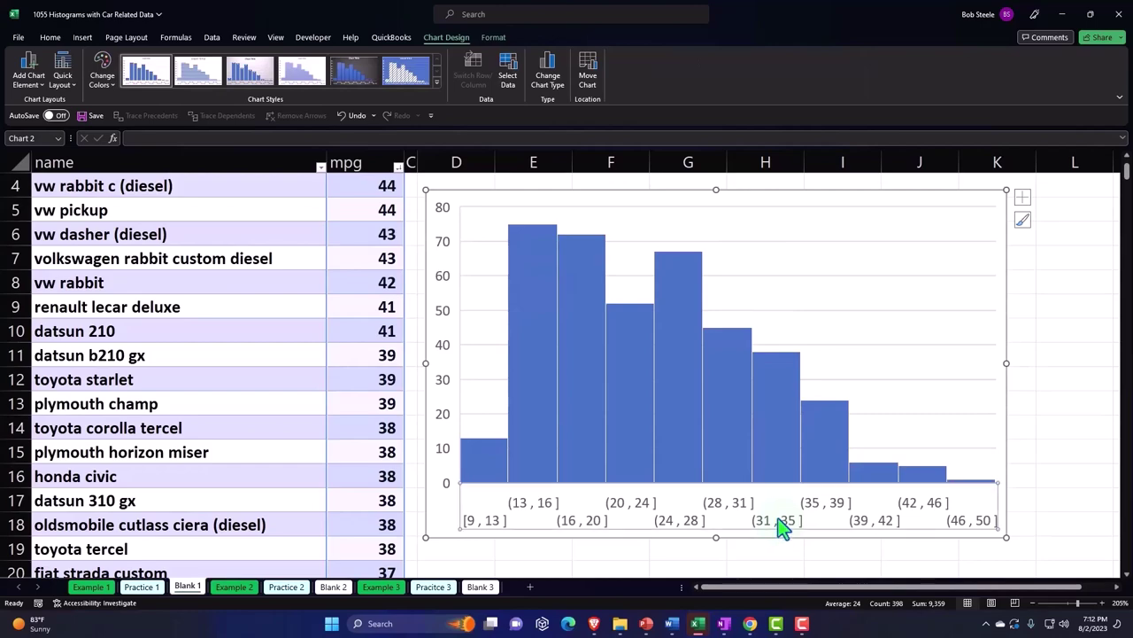
{"action": "double_click", "coordinate": [782, 529]}
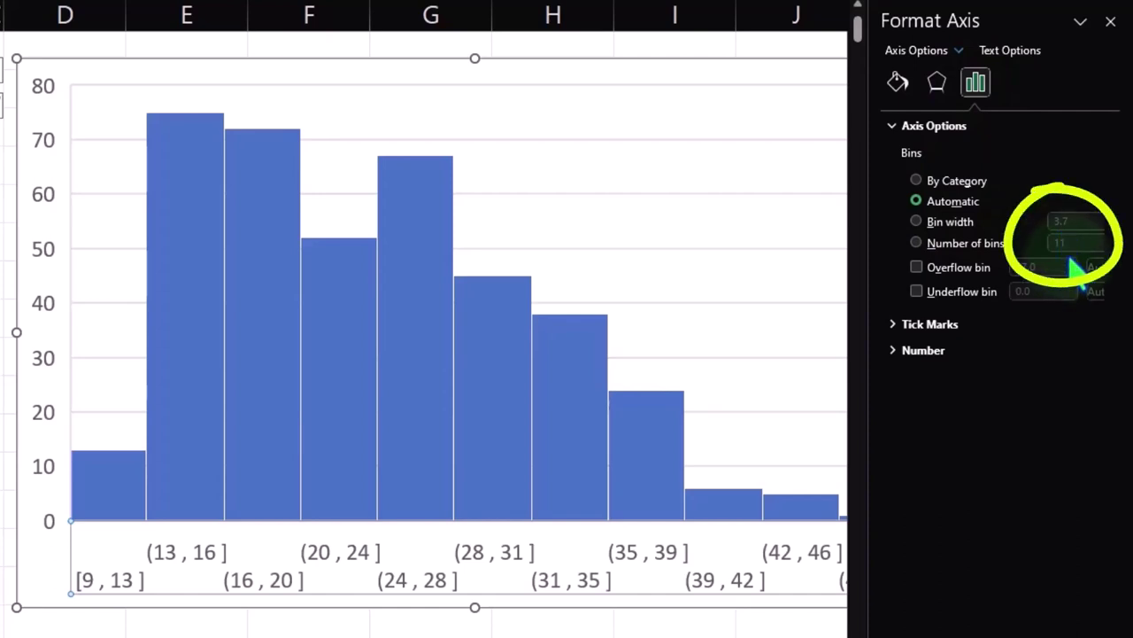
Step: Switch the horizontal axis to fixed Bin width and try widths of 2 and 1
{"action": "left_click", "coordinate": [917, 222]}
{"action": "double_click", "coordinate": [1071, 221]}
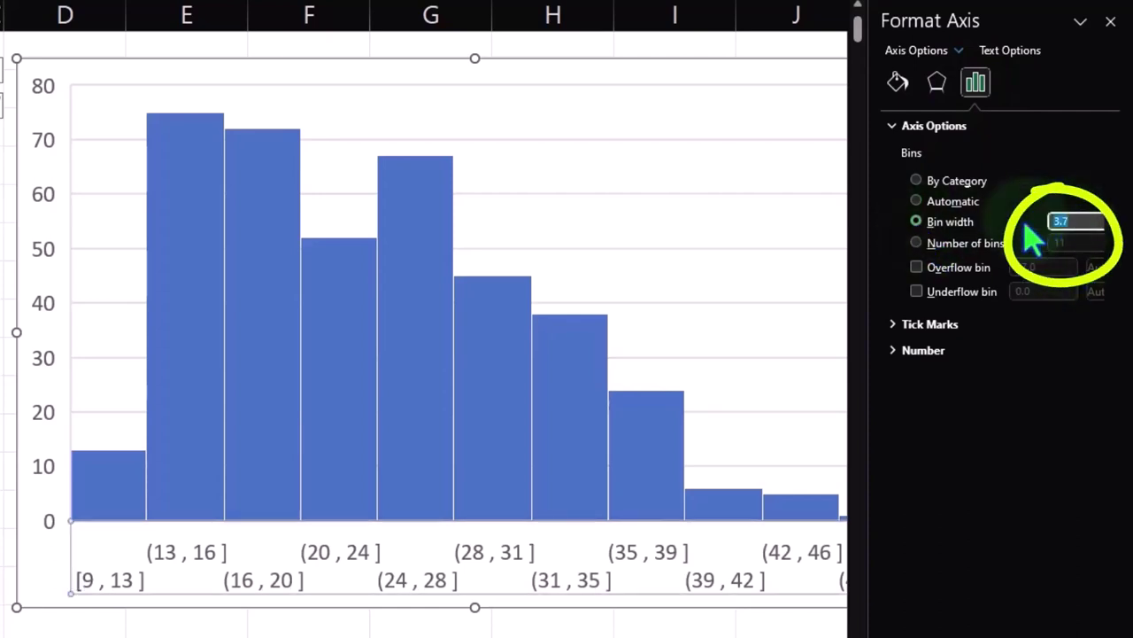
{"action": "type", "text": "2"}
{"action": "key", "text": "Tab"}
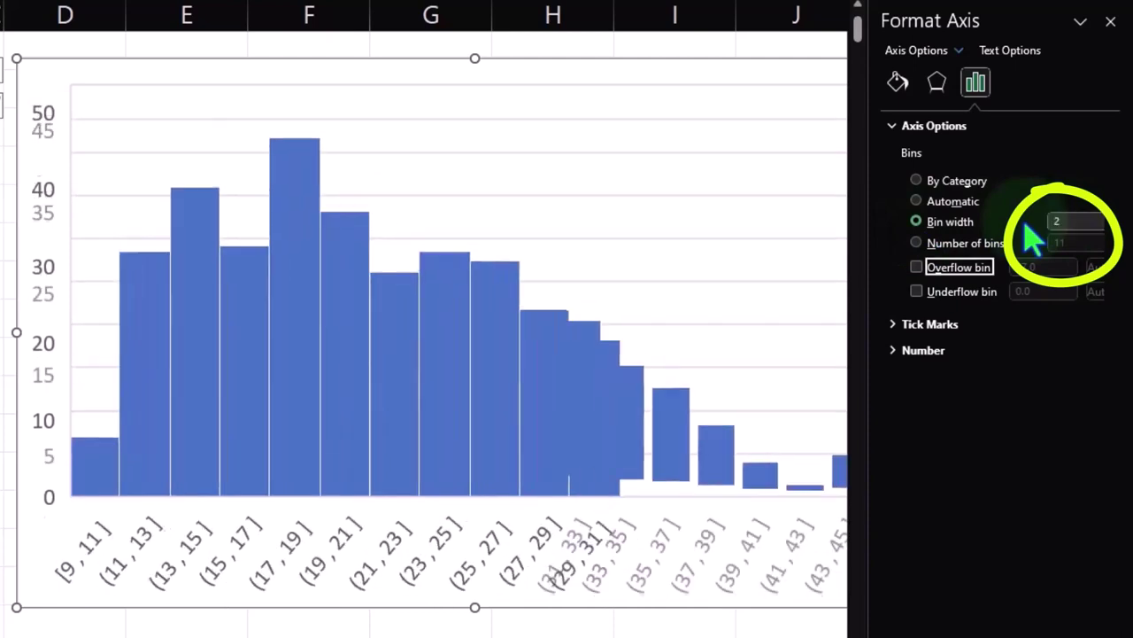
{"action": "scroll", "coordinate": [425, 319], "scroll_direction": "right", "scroll_amount": 3}
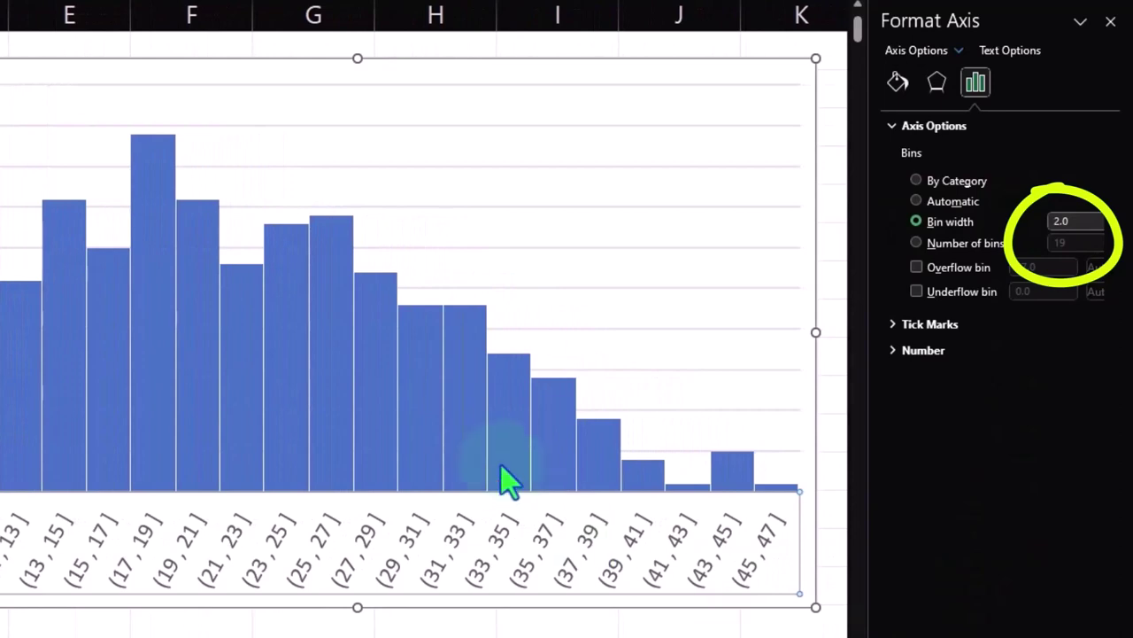
{"action": "mouse_move", "coordinate": [479, 389]}
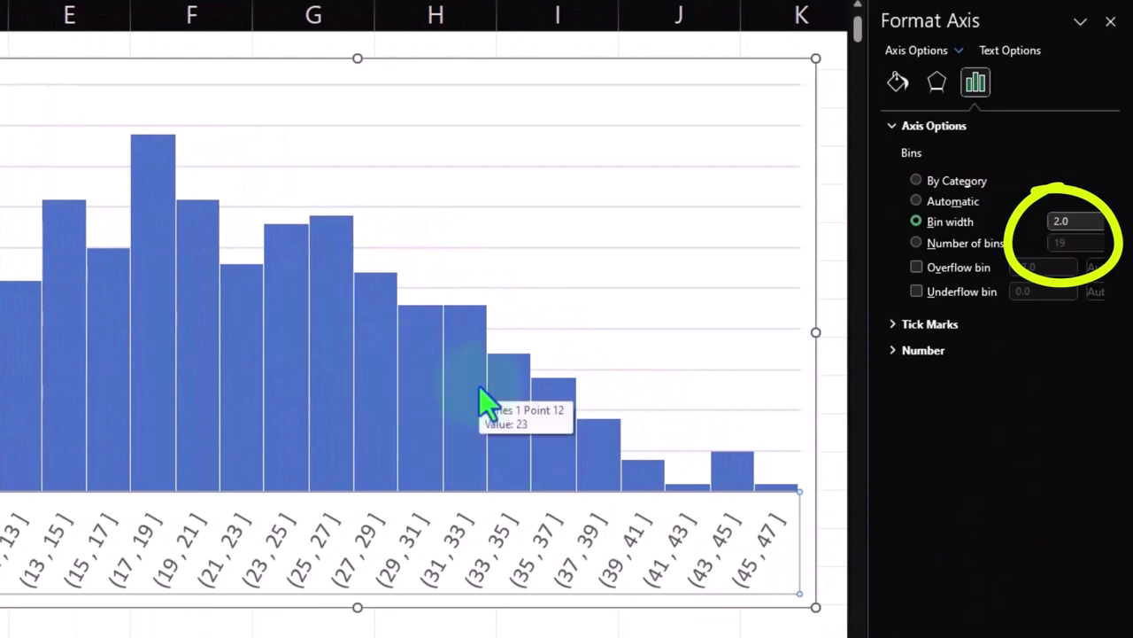
{"action": "double_click", "coordinate": [1070, 222]}
{"action": "type", "text": "1"}
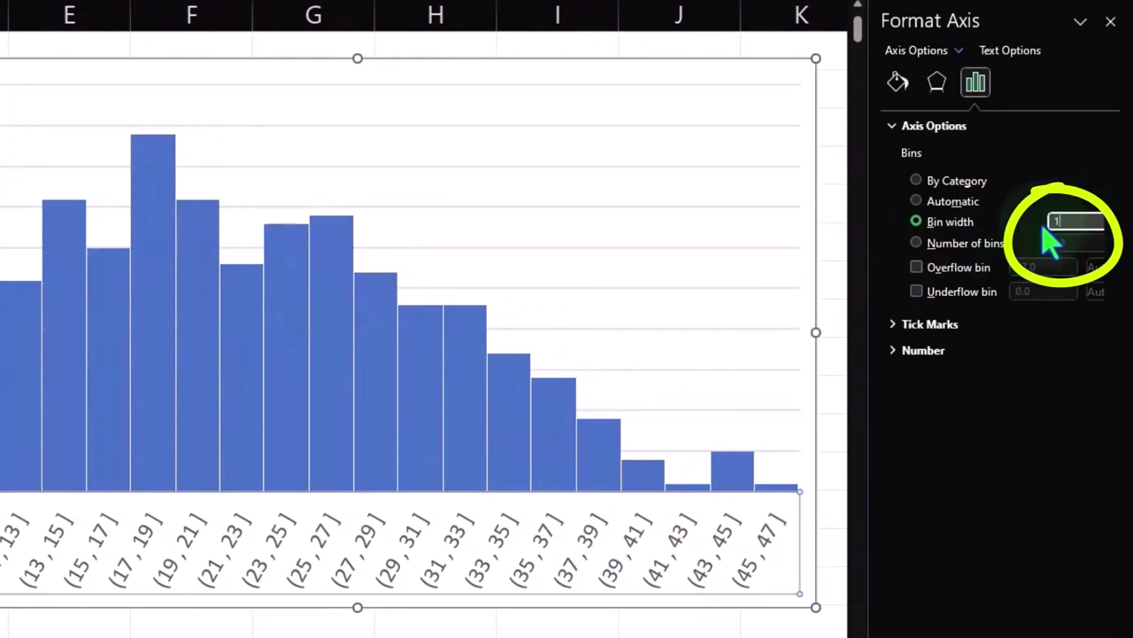
{"action": "key", "text": "Tab"}
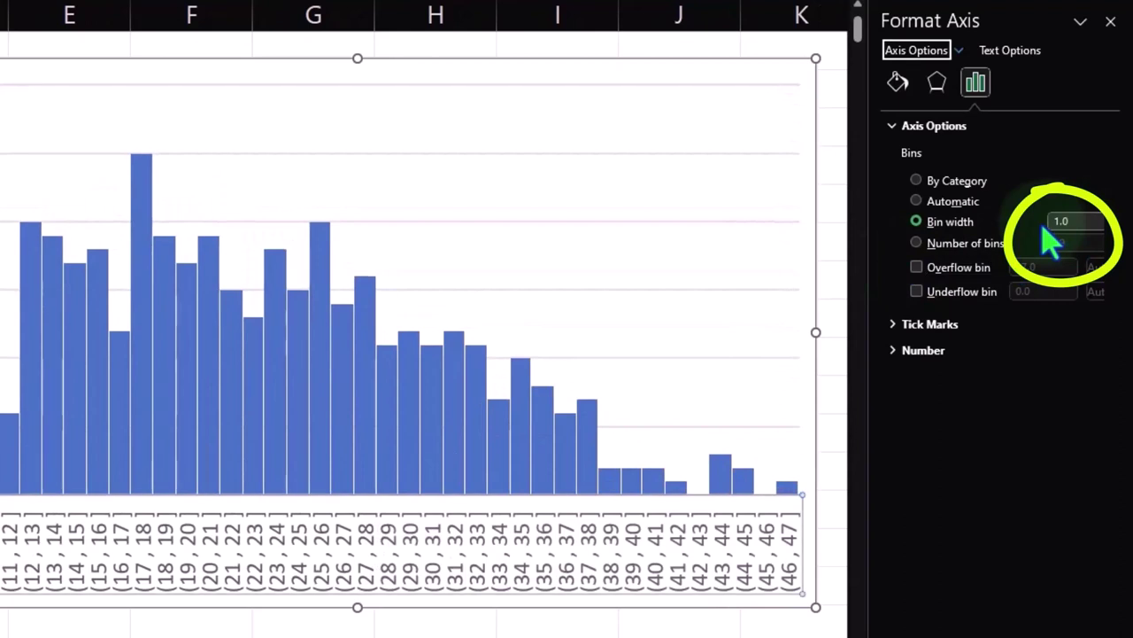
Step: Try a bin width of 10, then settle on 2 and close the Format Axis pane
{"action": "double_click", "coordinate": [1075, 222]}
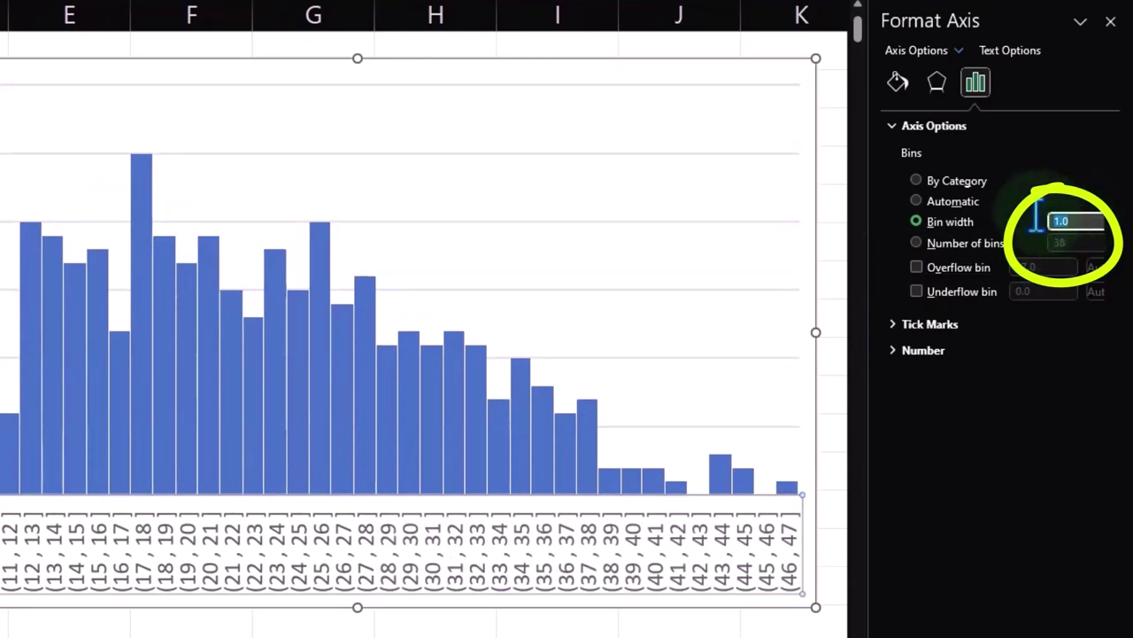
{"action": "type", "text": "10"}
{"action": "key", "text": "Tab"}
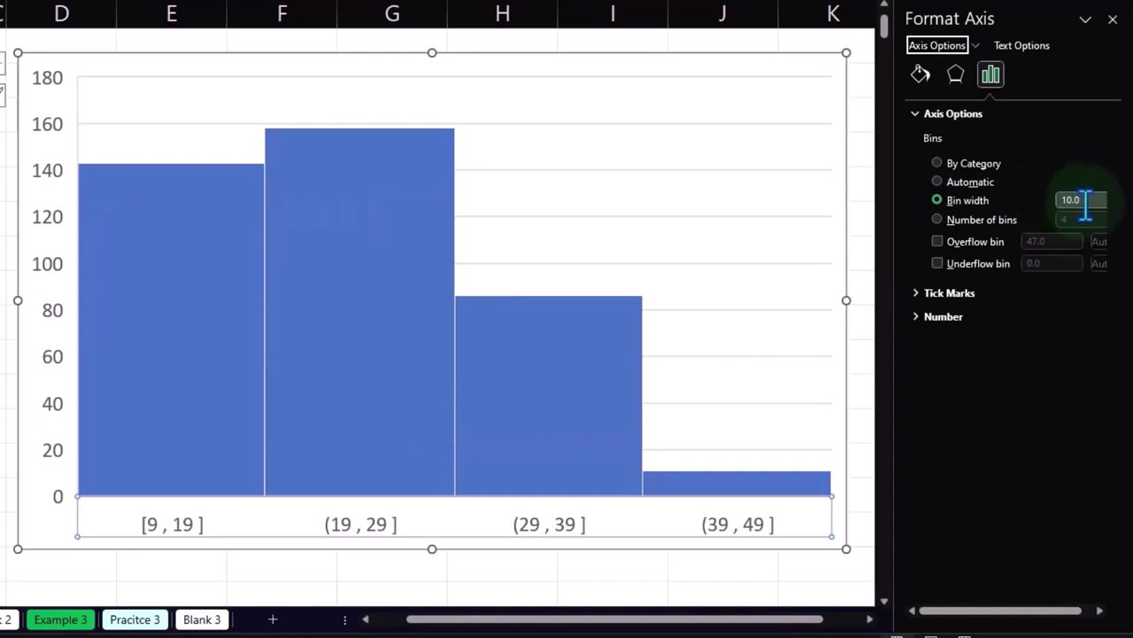
{"action": "double_click", "coordinate": [1086, 200]}
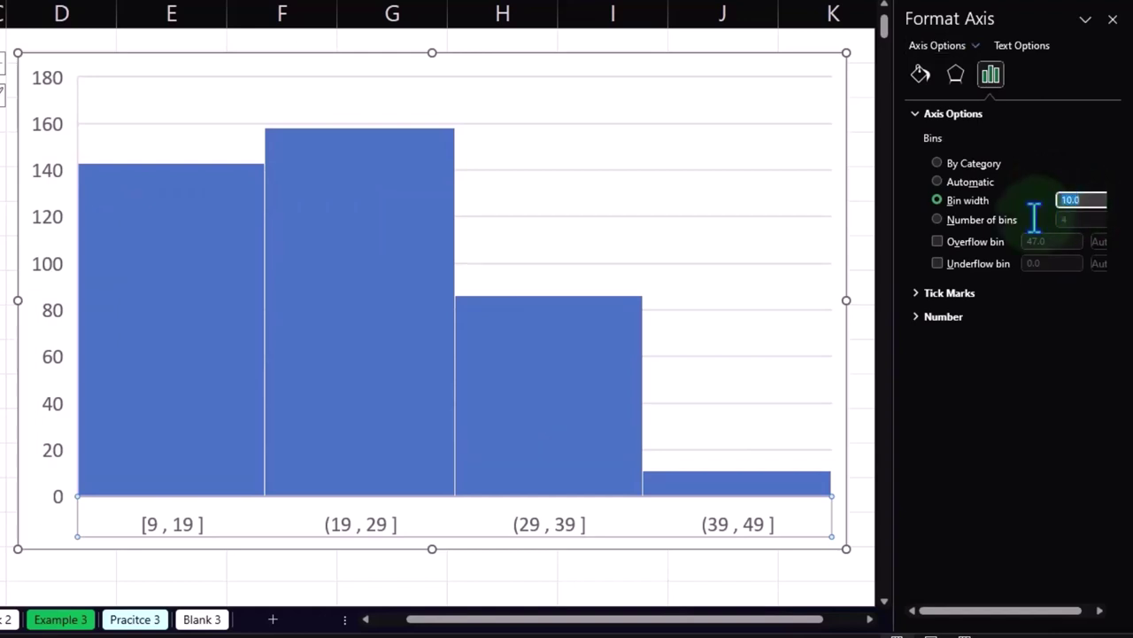
{"action": "type", "text": "2"}
{"action": "key", "text": "Tab"}
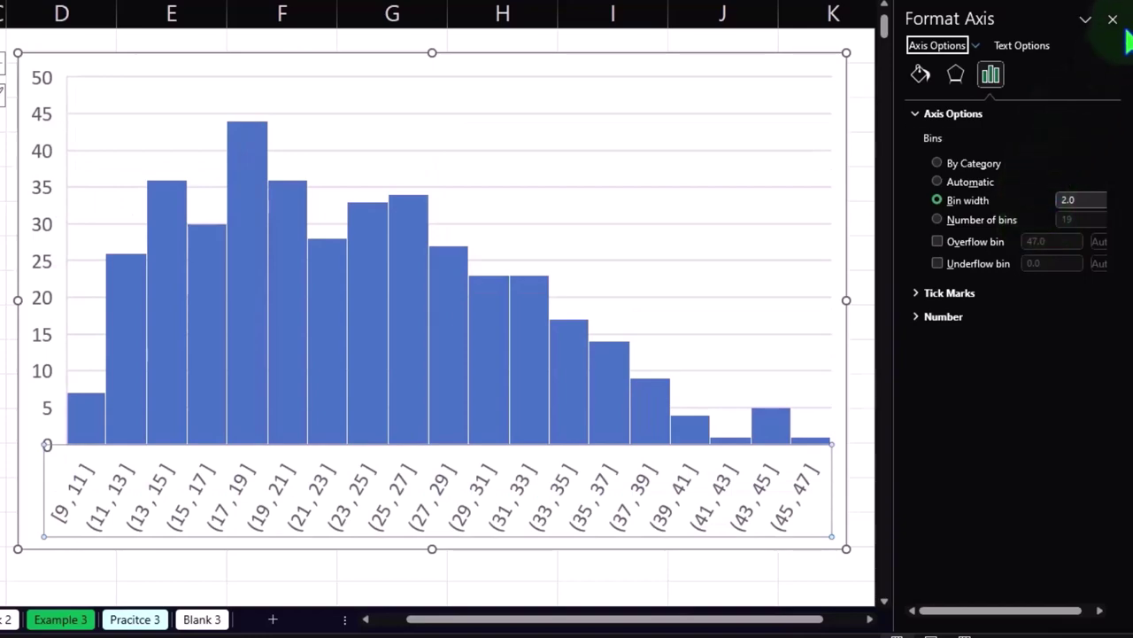
{"action": "left_click", "coordinate": [1113, 19]}
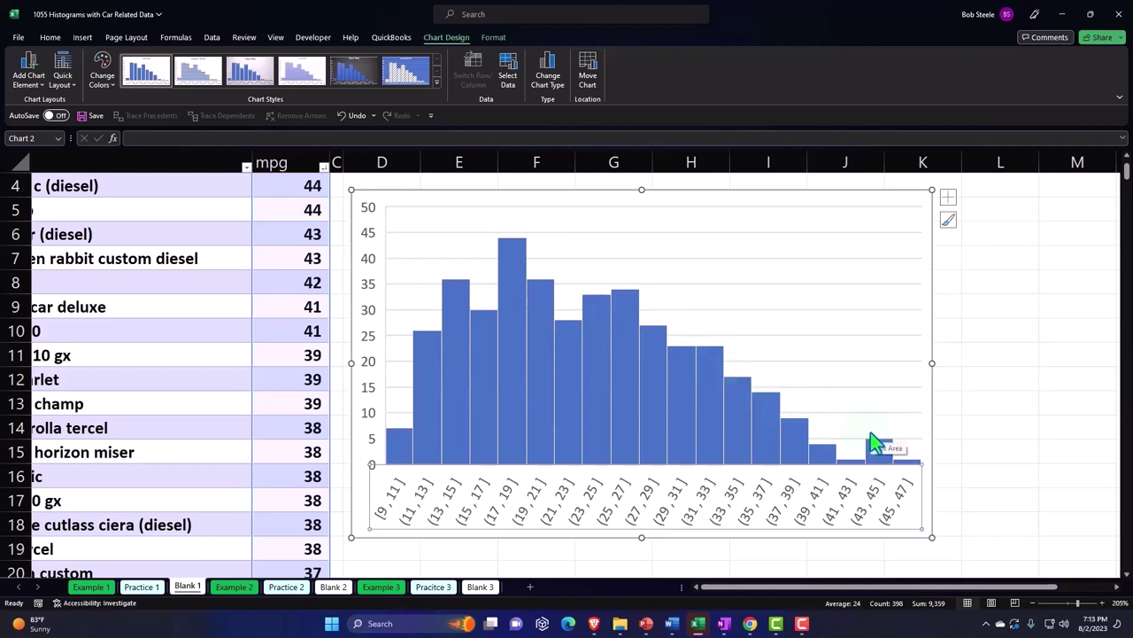
Step: Set the histogram's horizontal axis back to Automatic bins, then switch to the Blank 2 sheet
{"action": "key", "text": "Escape"}
{"action": "double_click", "coordinate": [789, 511]}
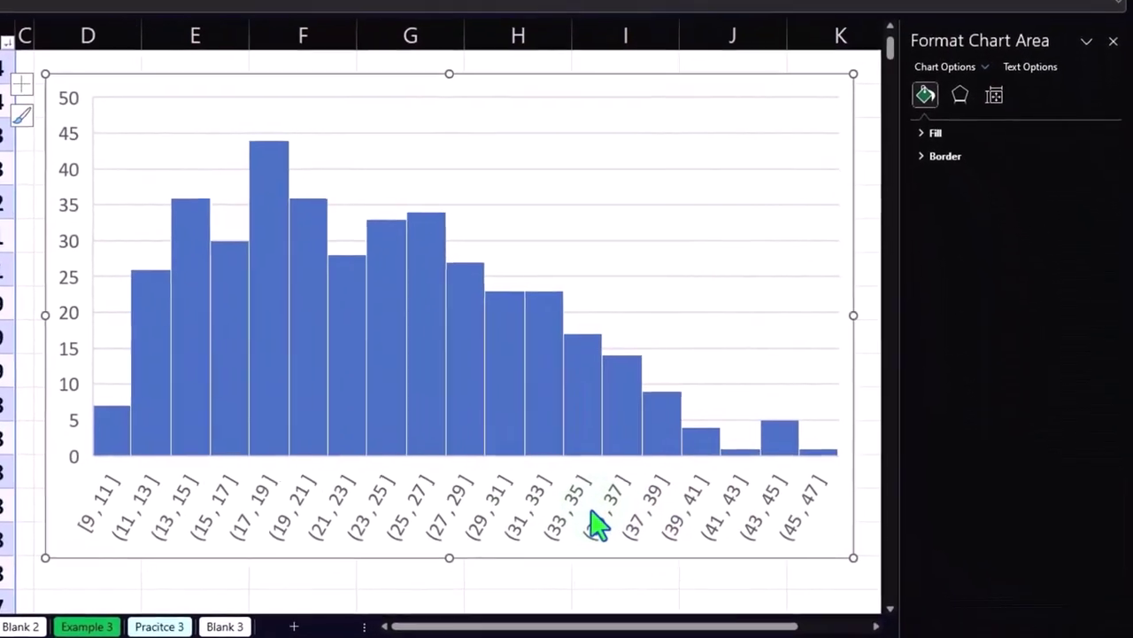
{"action": "left_click", "coordinate": [748, 515]}
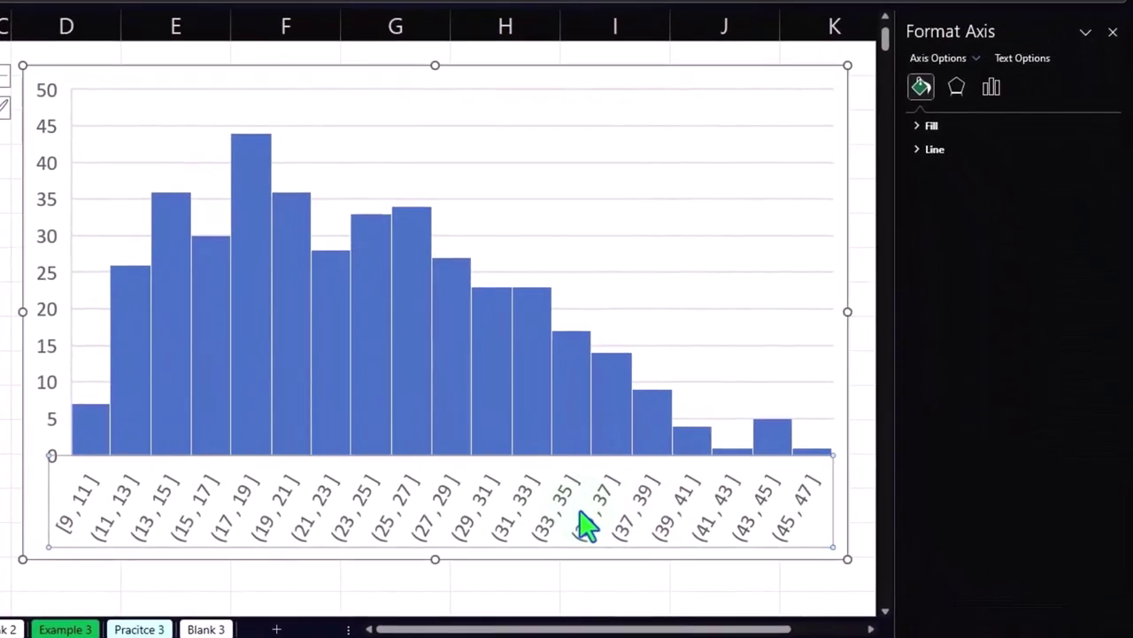
{"action": "left_click", "coordinate": [994, 88]}
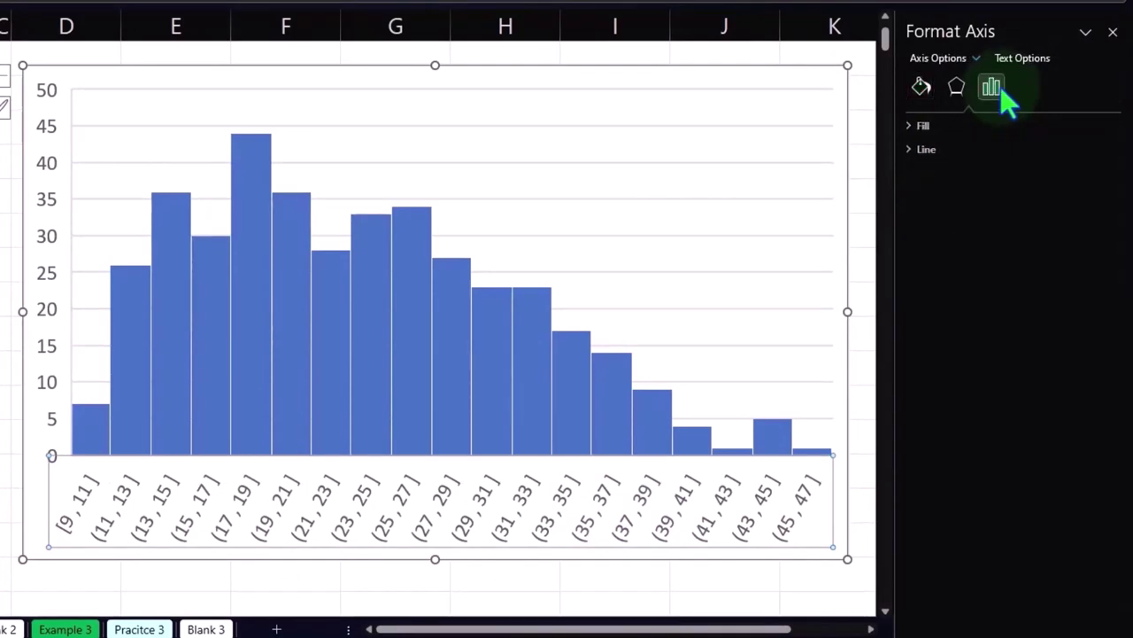
{"action": "left_click", "coordinate": [921, 131]}
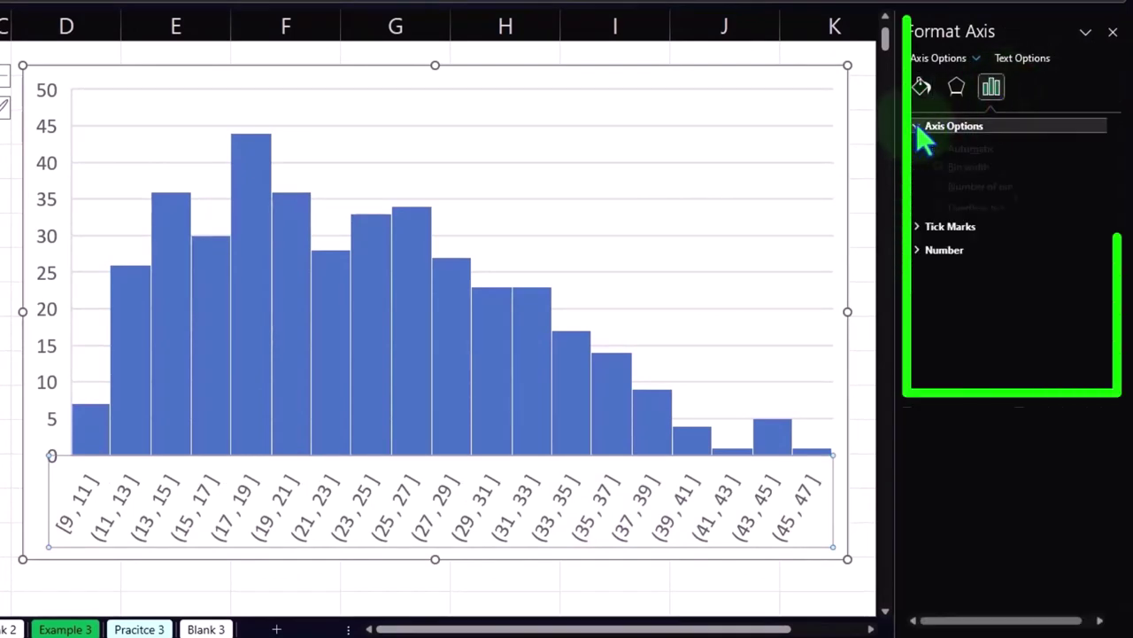
{"action": "left_click", "coordinate": [937, 193]}
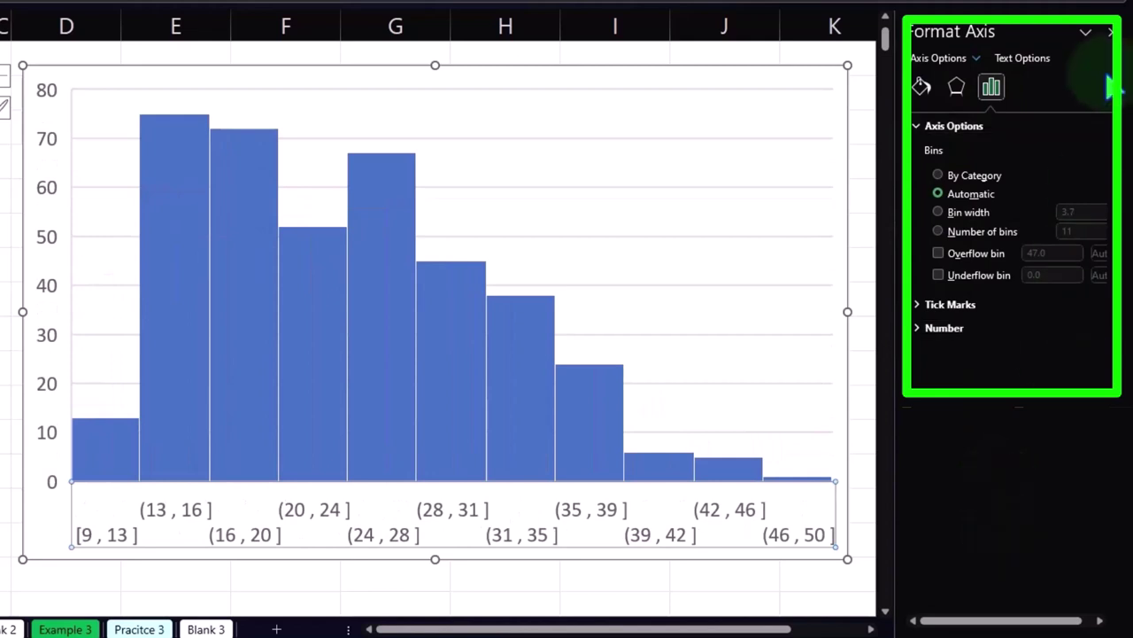
{"action": "left_click", "coordinate": [1110, 31]}
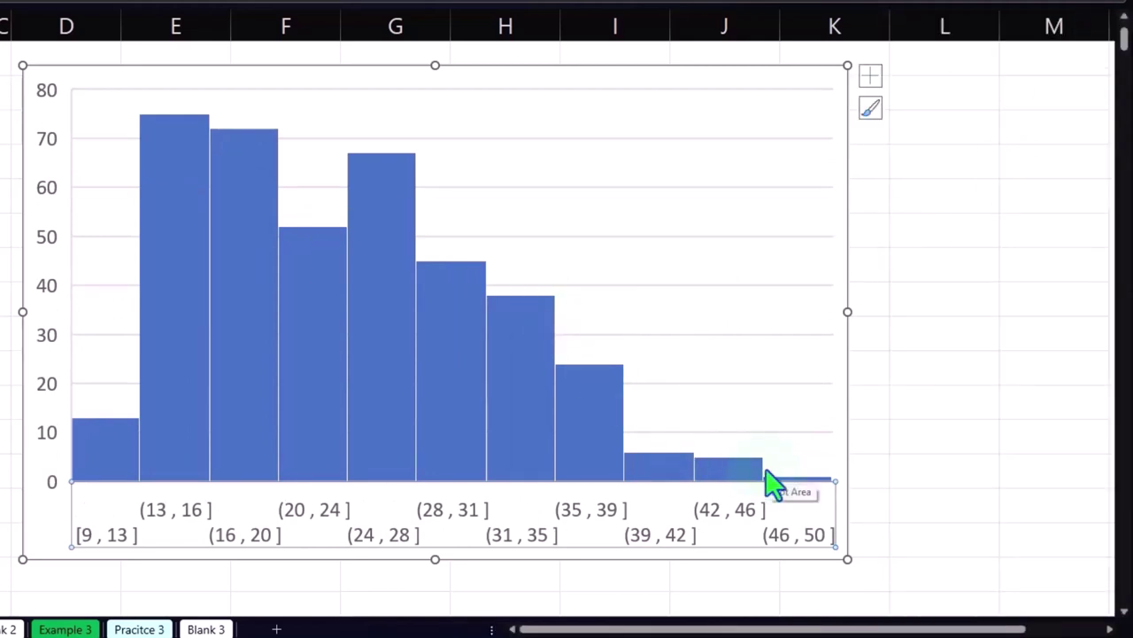
{"action": "left_click_drag", "start_coordinate": [853, 312], "coordinate": [927, 317]}
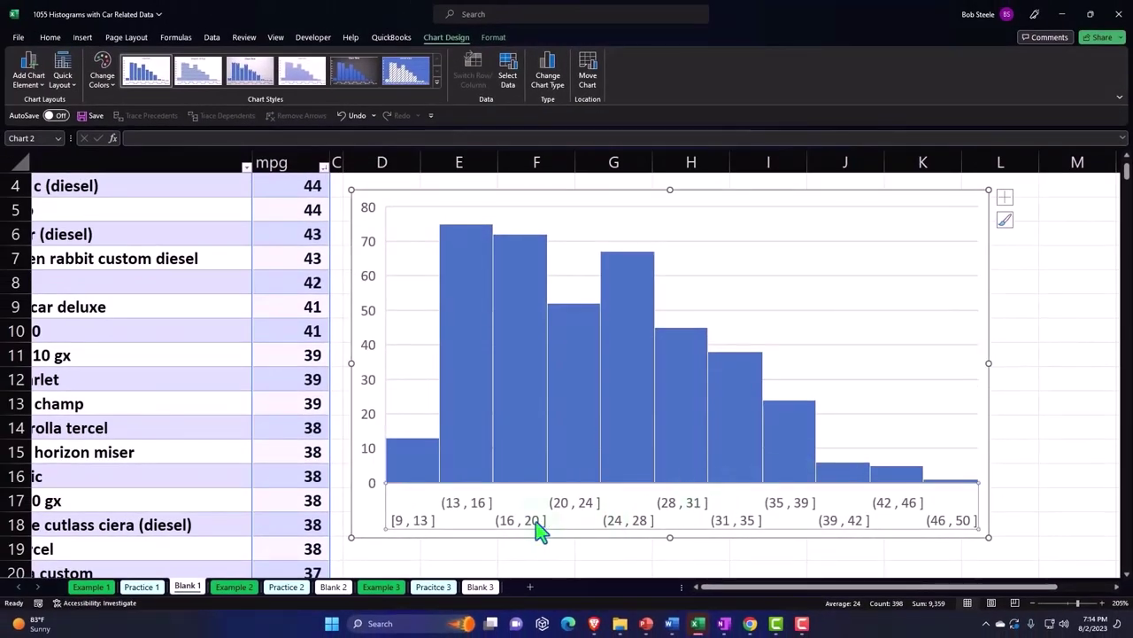
{"action": "left_click", "coordinate": [334, 588]}
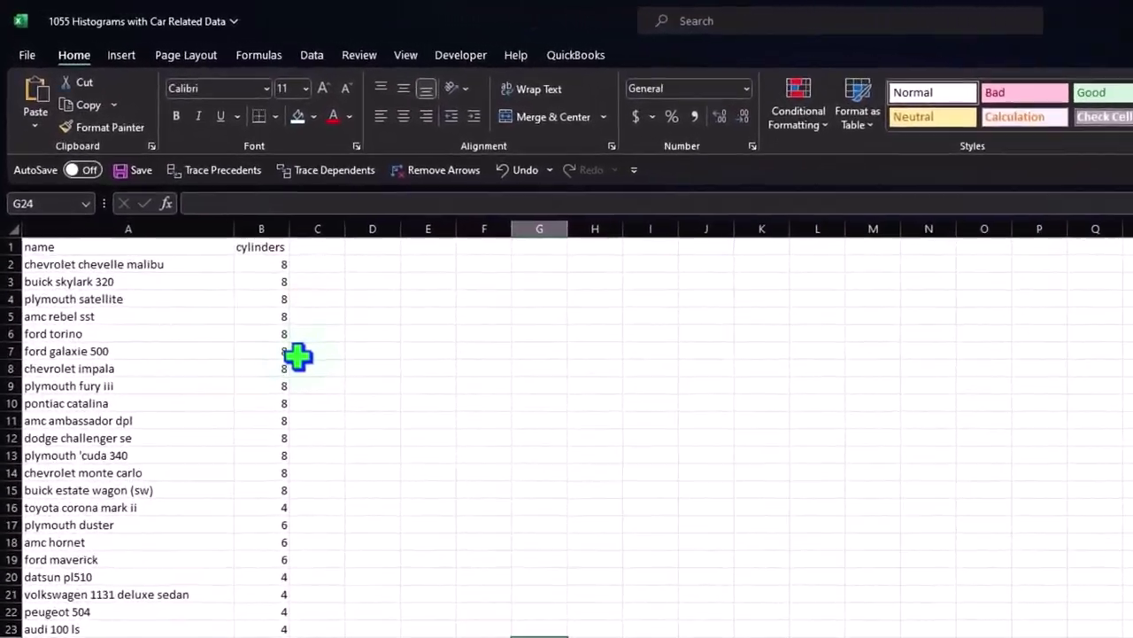
{"action": "left_click", "coordinate": [124, 250]}
{"action": "scroll", "coordinate": [193, 391], "scroll_direction": "down", "scroll_amount": 5}
{"action": "scroll", "coordinate": [192, 422], "scroll_direction": "down", "scroll_amount": 6}
{"action": "scroll", "coordinate": [192, 422], "scroll_direction": "down", "scroll_amount": 7}
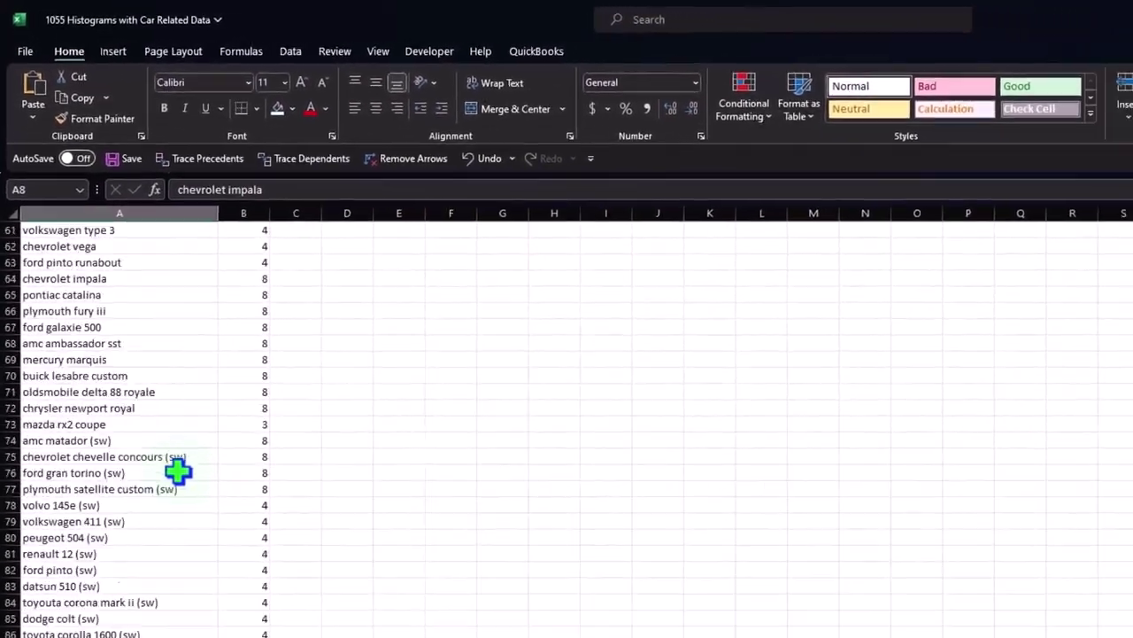
{"action": "scroll", "coordinate": [192, 422], "scroll_direction": "down", "scroll_amount": 8}
{"action": "scroll", "coordinate": [226, 515], "scroll_direction": "down", "scroll_amount": 9}
{"action": "scroll", "coordinate": [226, 516], "scroll_direction": "down", "scroll_amount": 9}
{"action": "scroll", "coordinate": [225, 515], "scroll_direction": "down", "scroll_amount": 8}
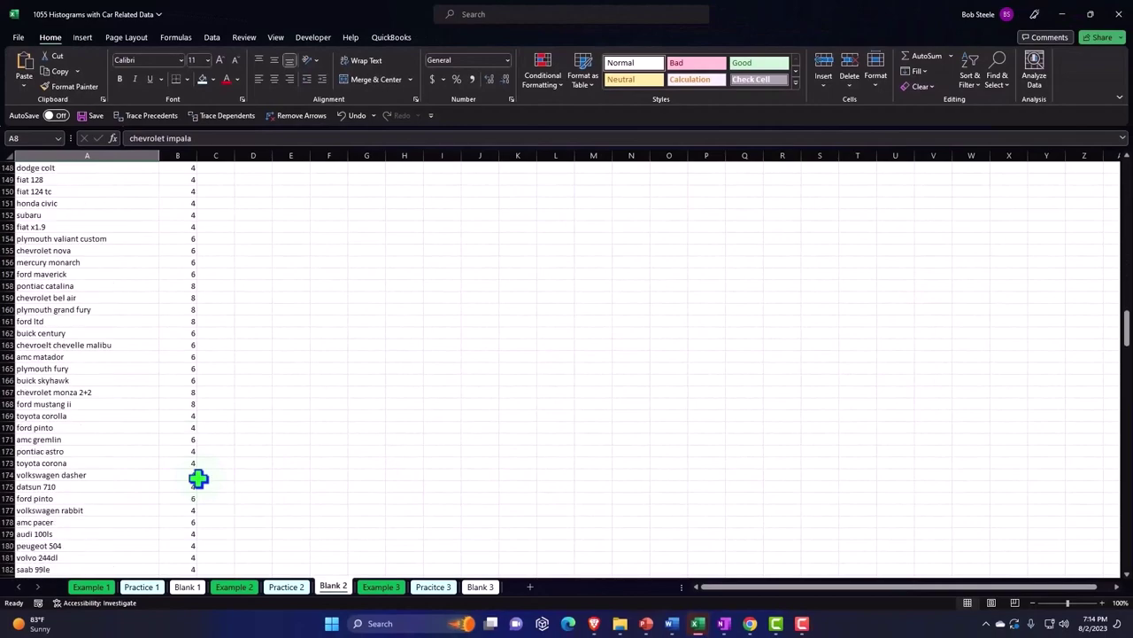
{"action": "scroll", "coordinate": [226, 515], "scroll_direction": "down", "scroll_amount": 8}
{"action": "scroll", "coordinate": [198, 478], "scroll_direction": "down", "scroll_amount": 11}
{"action": "scroll", "coordinate": [197, 478], "scroll_direction": "down", "scroll_amount": 11}
{"action": "scroll", "coordinate": [198, 478], "scroll_direction": "down", "scroll_amount": 11}
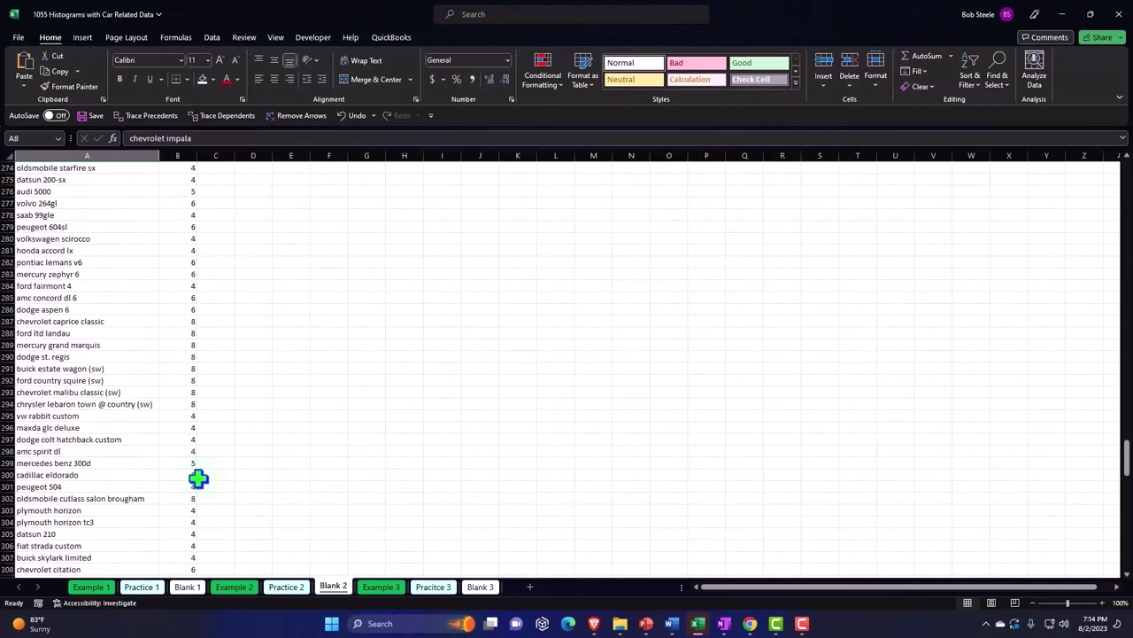
{"action": "scroll", "coordinate": [197, 478], "scroll_direction": "down", "scroll_amount": 10}
{"action": "scroll", "coordinate": [198, 478], "scroll_direction": "down", "scroll_amount": 12}
{"action": "scroll", "coordinate": [197, 479], "scroll_direction": "down", "scroll_amount": 12}
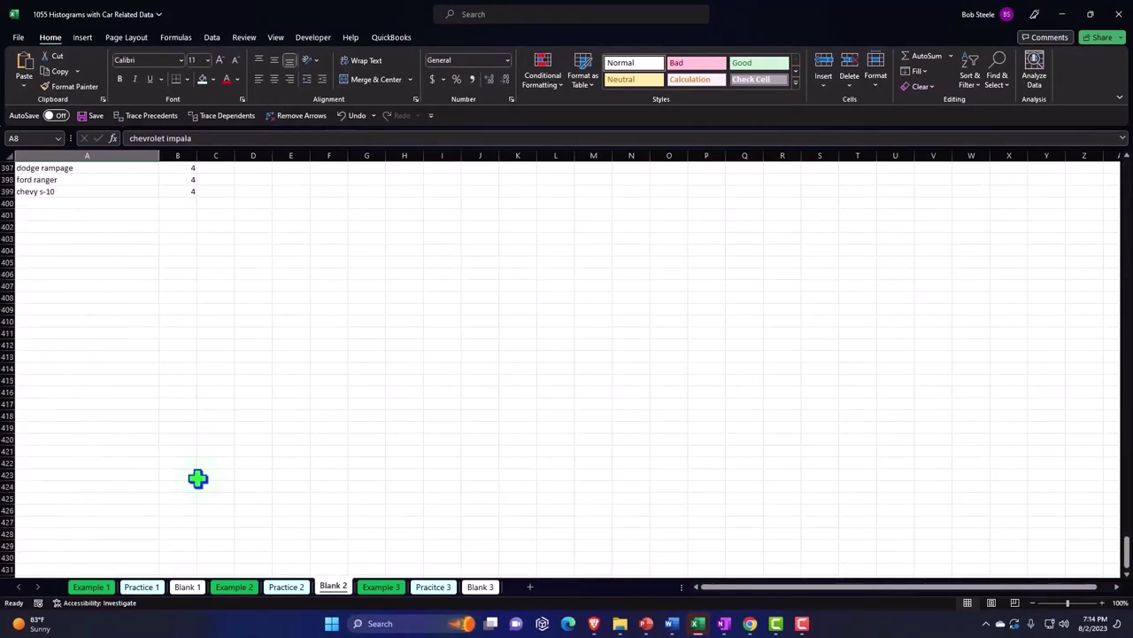
{"action": "scroll", "coordinate": [197, 478], "scroll_direction": "up", "scroll_amount": 12}
{"action": "scroll", "coordinate": [198, 478], "scroll_direction": "up", "scroll_amount": 13}
{"action": "scroll", "coordinate": [197, 478], "scroll_direction": "up", "scroll_amount": 12}
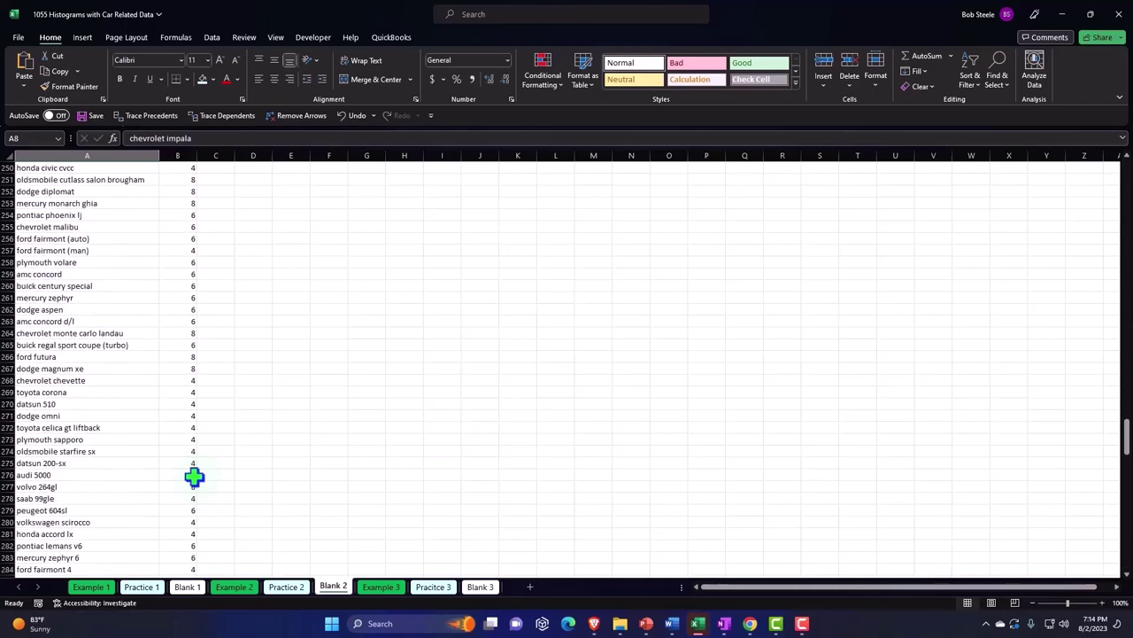
{"action": "scroll", "coordinate": [194, 478], "scroll_direction": "up", "scroll_amount": 13}
{"action": "scroll", "coordinate": [193, 478], "scroll_direction": "up", "scroll_amount": 17}
{"action": "scroll", "coordinate": [194, 478], "scroll_direction": "up", "scroll_amount": 12}
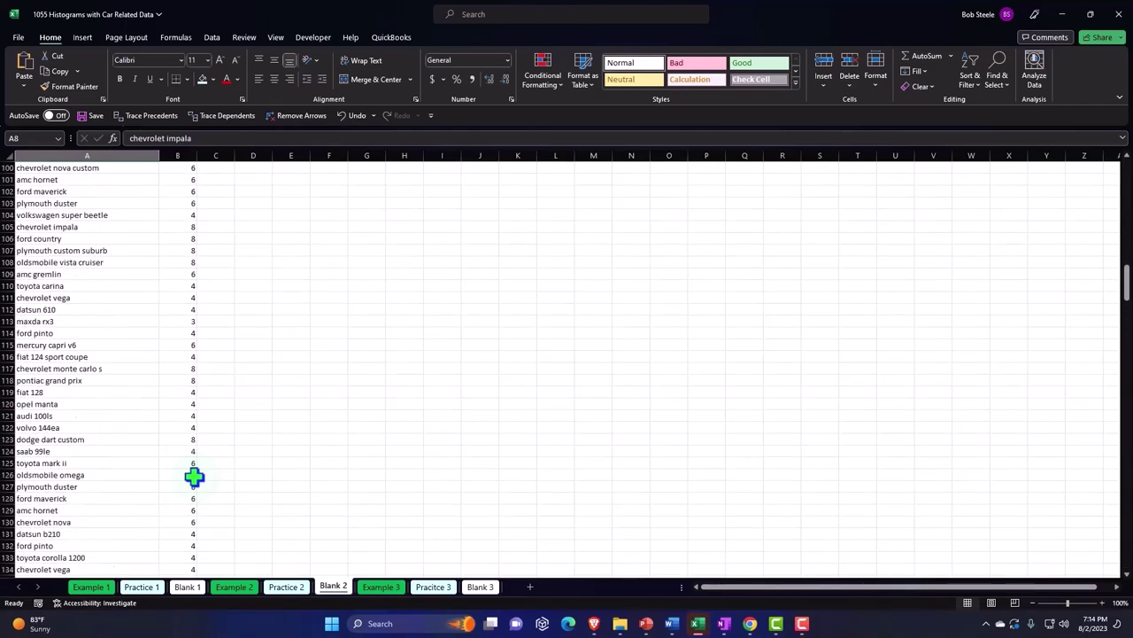
{"action": "scroll", "coordinate": [193, 478], "scroll_direction": "up", "scroll_amount": 12}
{"action": "scroll", "coordinate": [194, 478], "scroll_direction": "up", "scroll_amount": 12}
{"action": "scroll", "coordinate": [194, 478], "scroll_direction": "up", "scroll_amount": 8}
{"action": "scroll", "coordinate": [193, 479], "scroll_direction": "up", "scroll_amount": 2}
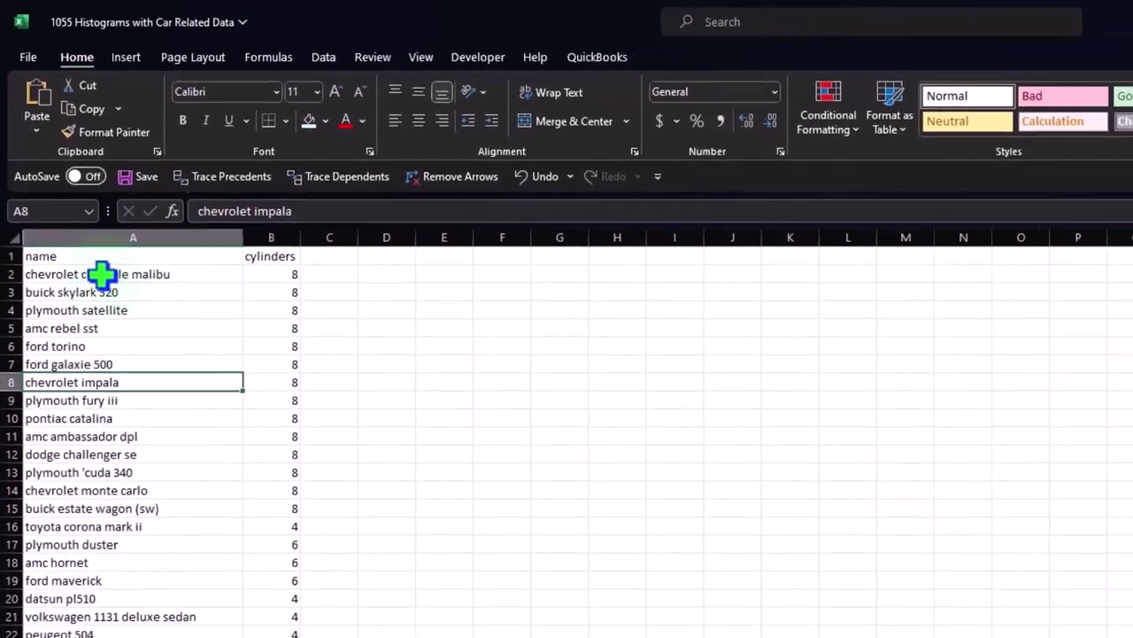
Step: Format all cells as Currency with no symbol, 0 decimal places and red bracketed negatives
{"action": "left_click", "coordinate": [9, 157]}
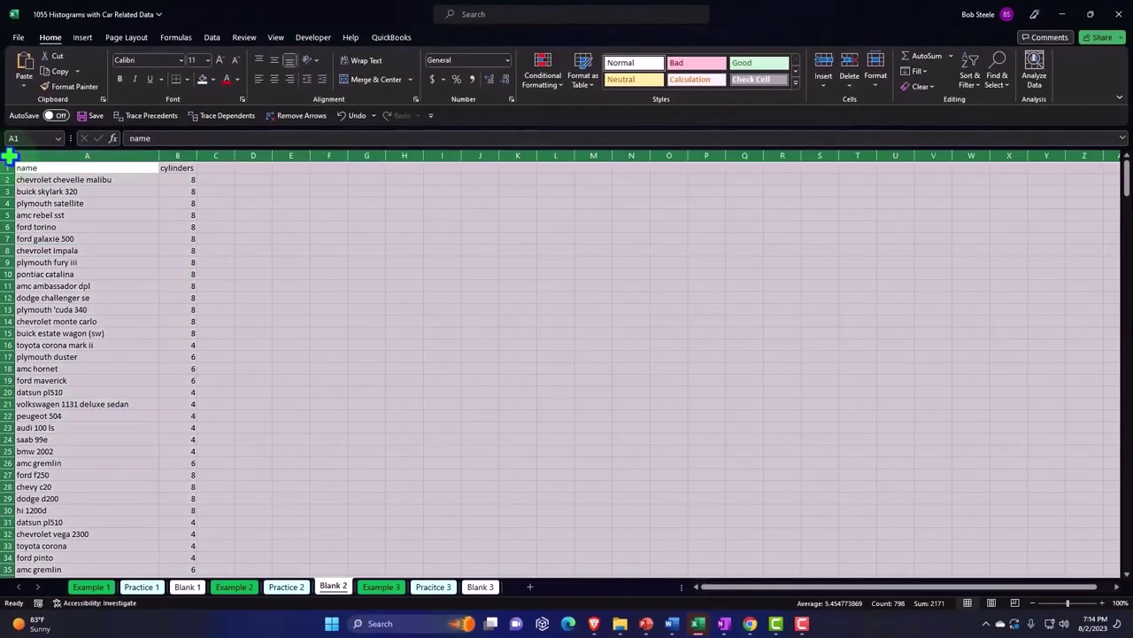
{"action": "right_click", "coordinate": [249, 227]}
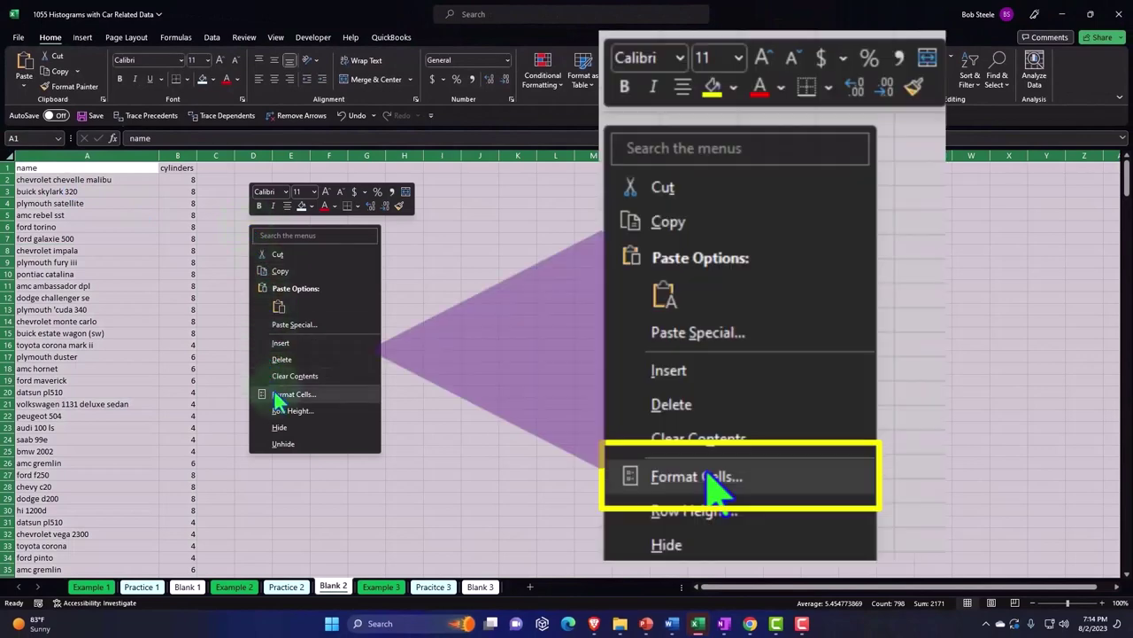
{"action": "left_click", "coordinate": [280, 393]}
{"action": "left_click_drag", "start_coordinate": [227, 256], "coordinate": [375, 204]}
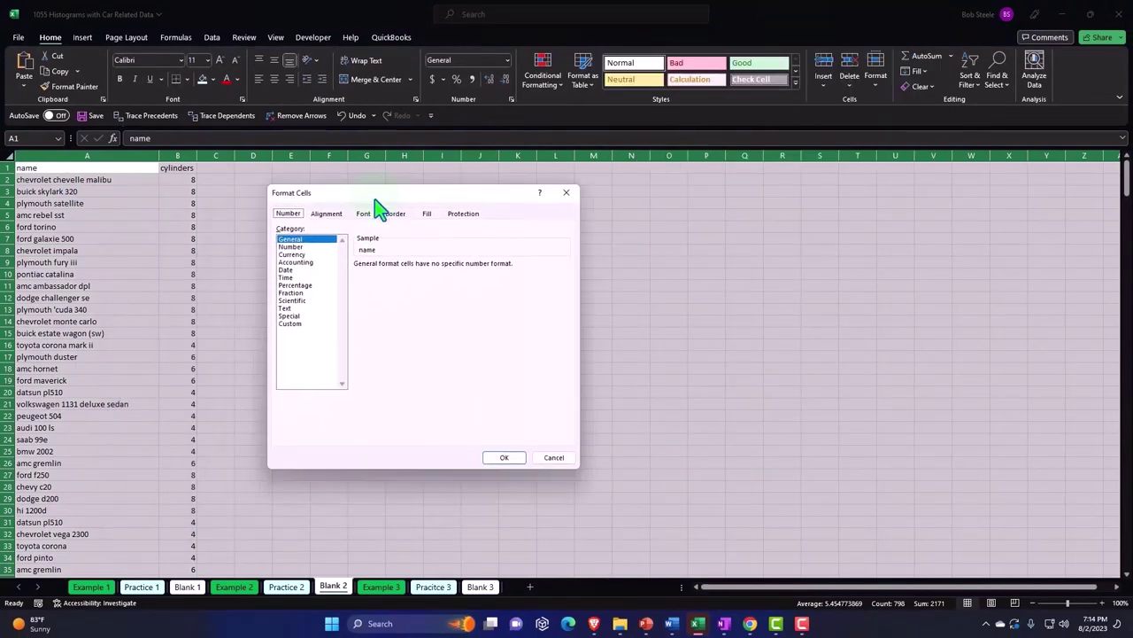
{"action": "left_click", "coordinate": [306, 255]}
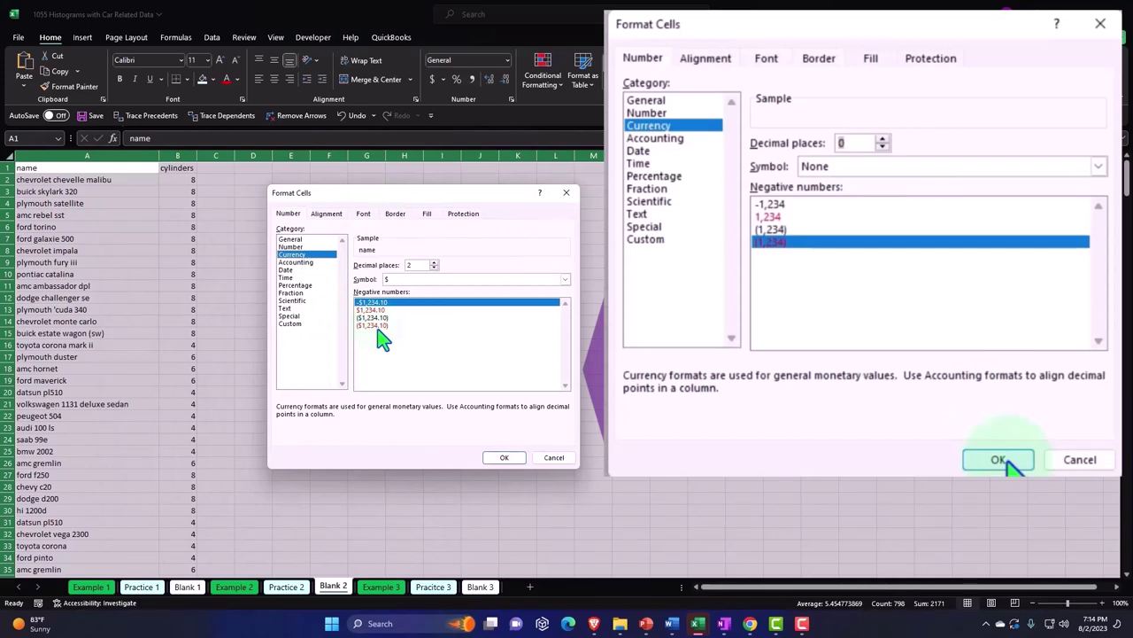
{"action": "left_click", "coordinate": [377, 326]}
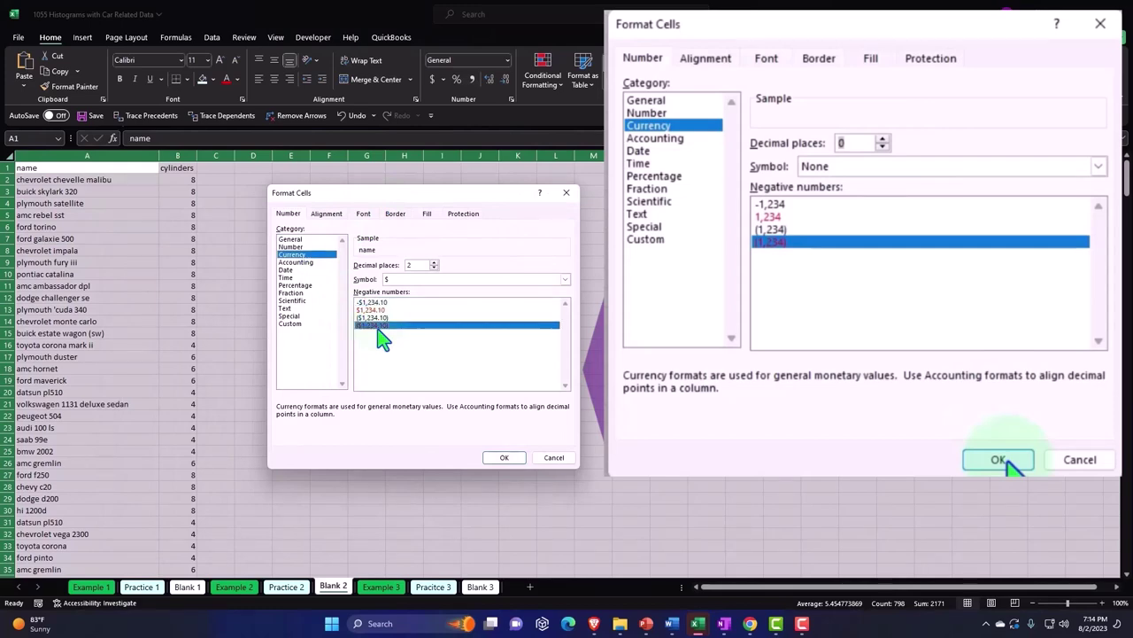
{"action": "left_click", "coordinate": [485, 281]}
{"action": "left_click", "coordinate": [483, 287]}
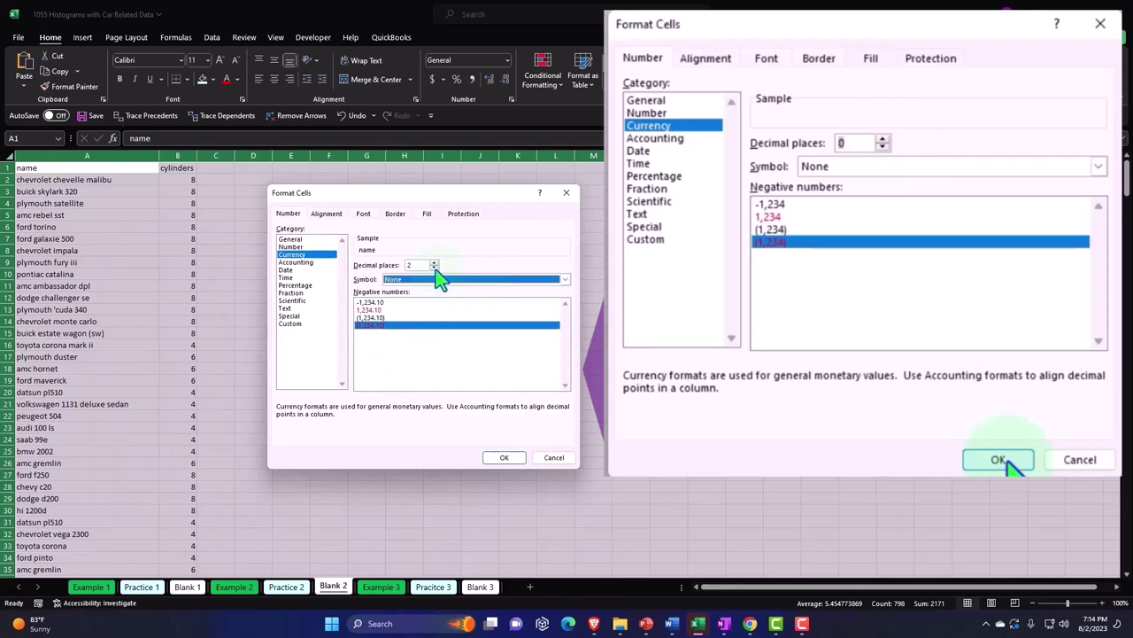
{"action": "double_click", "coordinate": [435, 269]}
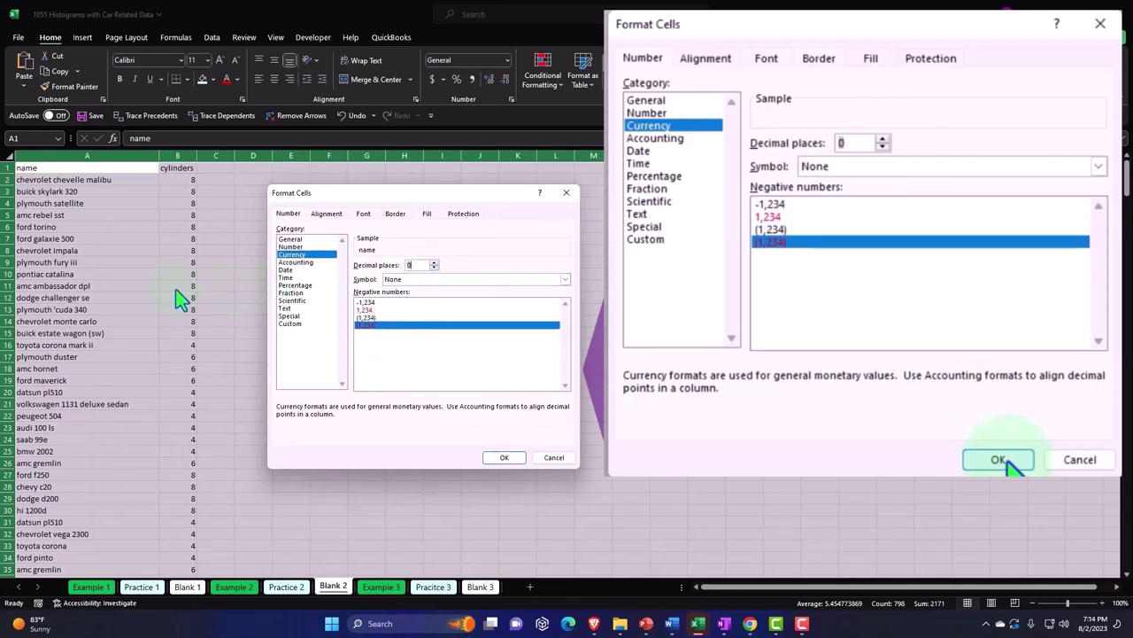
{"action": "left_click", "coordinate": [506, 459]}
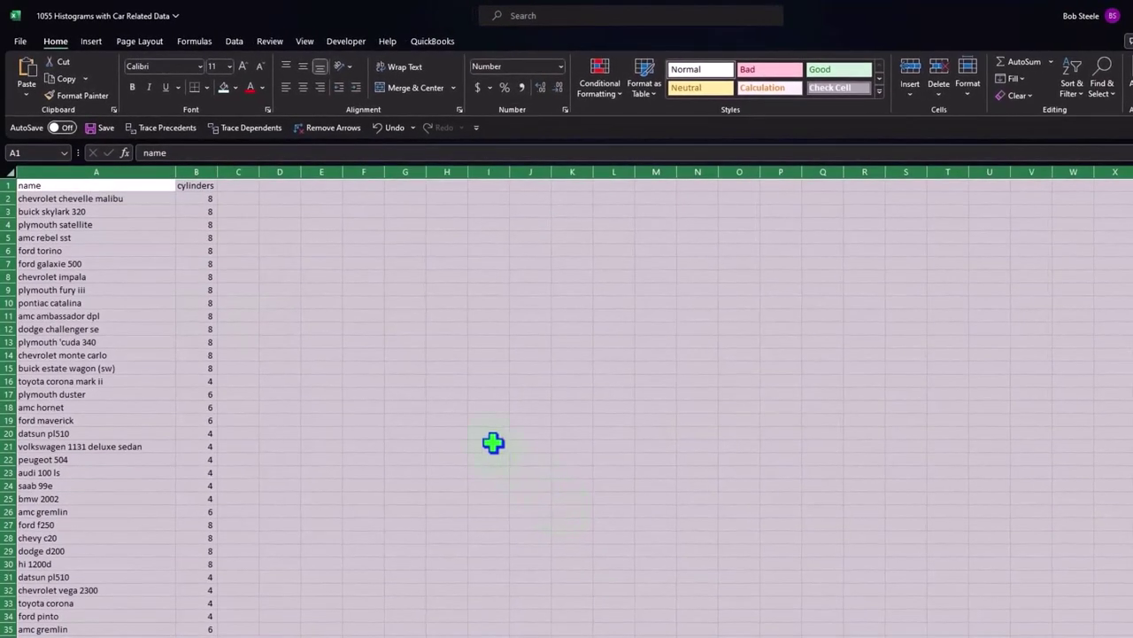
Step: Make all the sheet's text bold and reselect a cell inside the car data
{"action": "scroll", "coordinate": [494, 442], "scroll_direction": "up", "scroll_amount": 1, "text": "ctrl"}
{"action": "scroll", "coordinate": [493, 443], "scroll_direction": "up", "scroll_amount": 2, "text": "ctrl"}
{"action": "scroll", "coordinate": [491, 441], "scroll_direction": "up", "scroll_amount": 2, "text": "ctrl"}
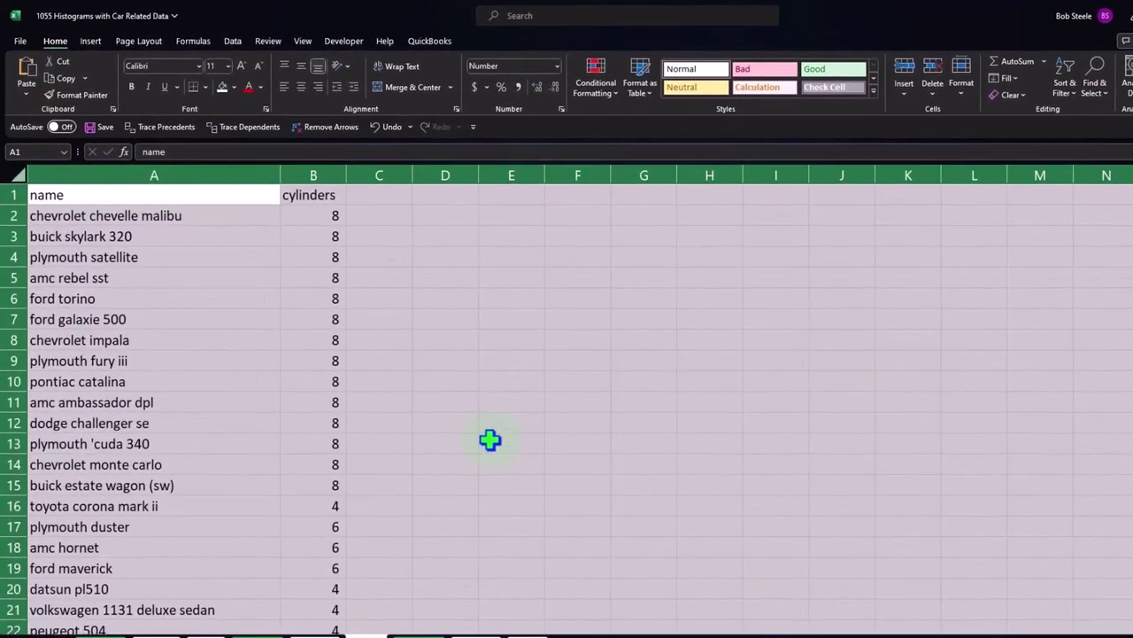
{"action": "scroll", "coordinate": [483, 434], "scroll_direction": "up", "scroll_amount": 2, "text": "ctrl"}
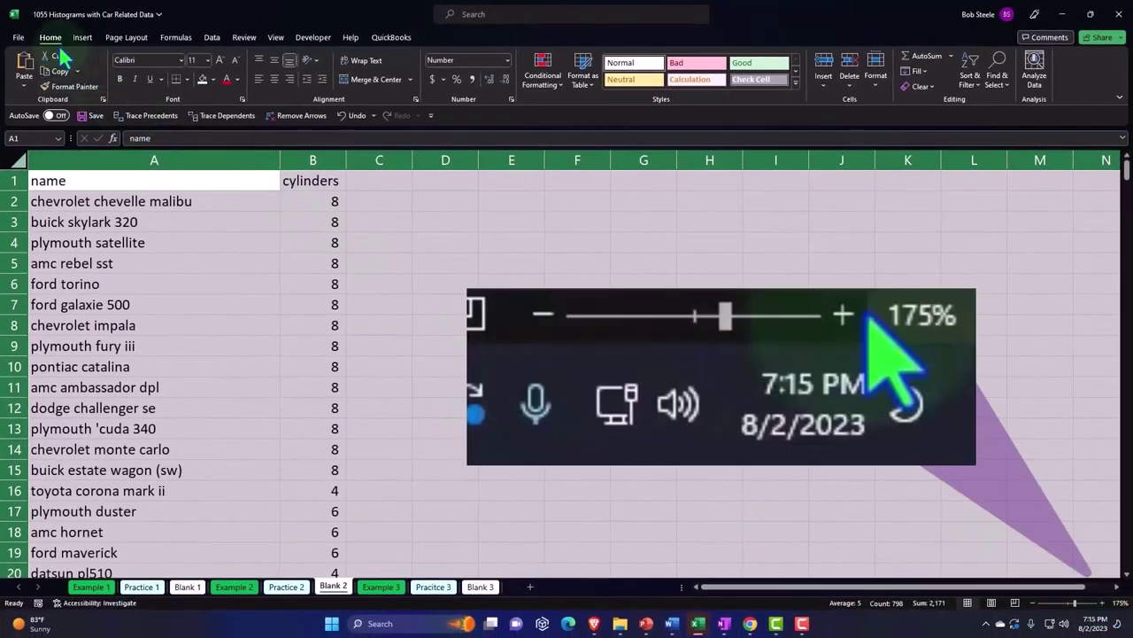
{"action": "left_click", "coordinate": [123, 78]}
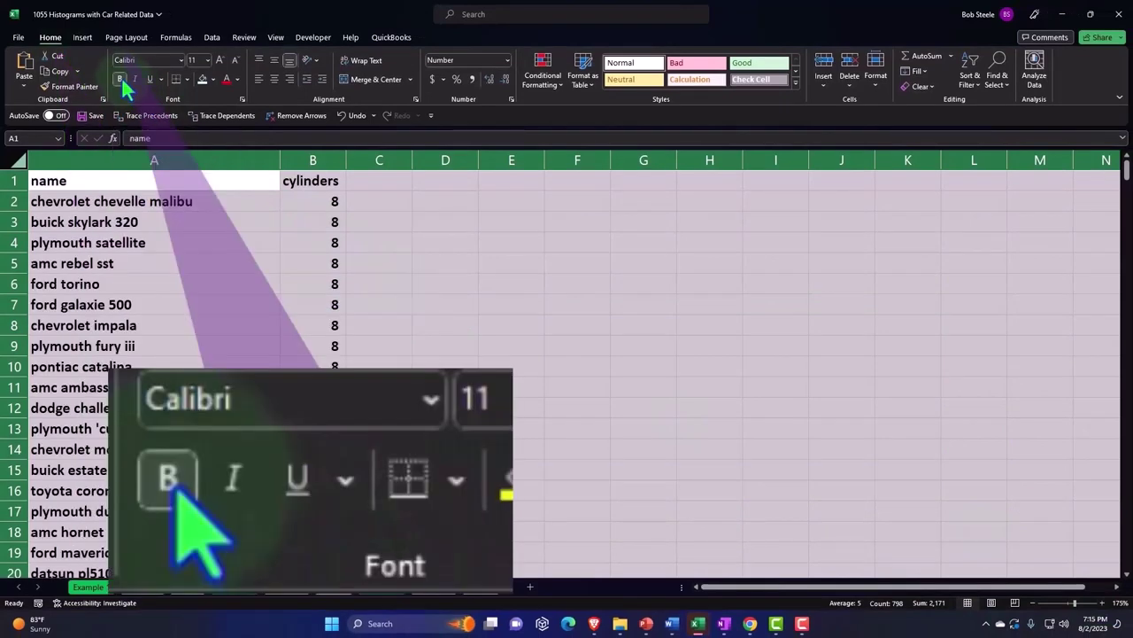
{"action": "left_click", "coordinate": [236, 281]}
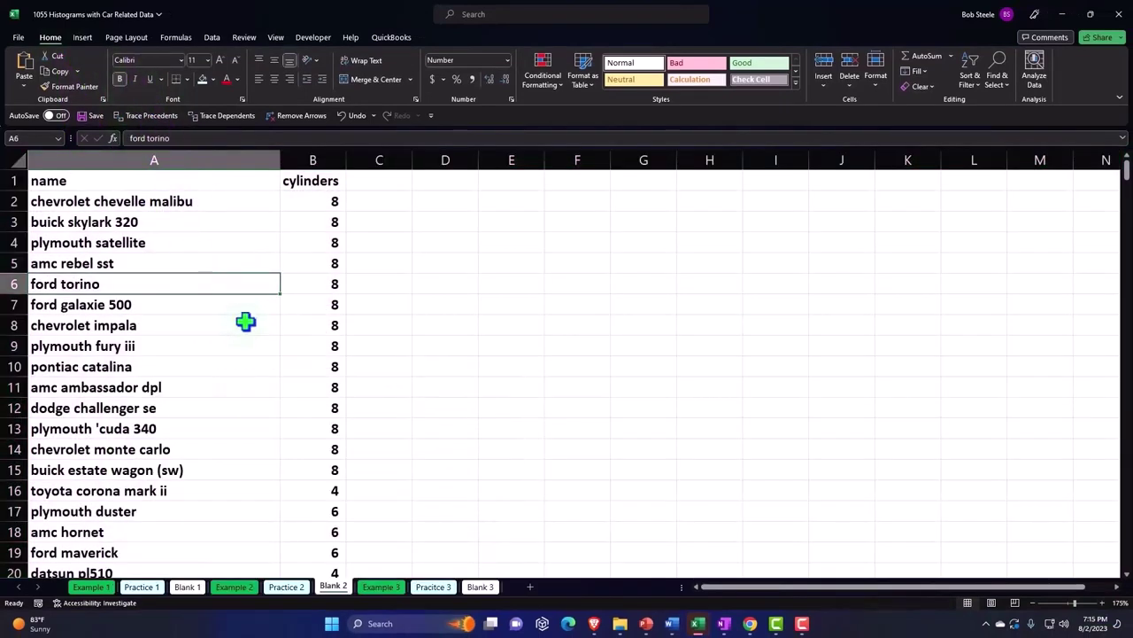
{"action": "mouse_move", "coordinate": [270, 279]}
{"action": "left_mouse_down"}
{"action": "mouse_move", "coordinate": [282, 278]}
{"action": "mouse_move", "coordinate": [257, 278]}
{"action": "left_mouse_up"}
Step: Convert the name and cylinders data into a table with headers
{"action": "left_click", "coordinate": [85, 40]}
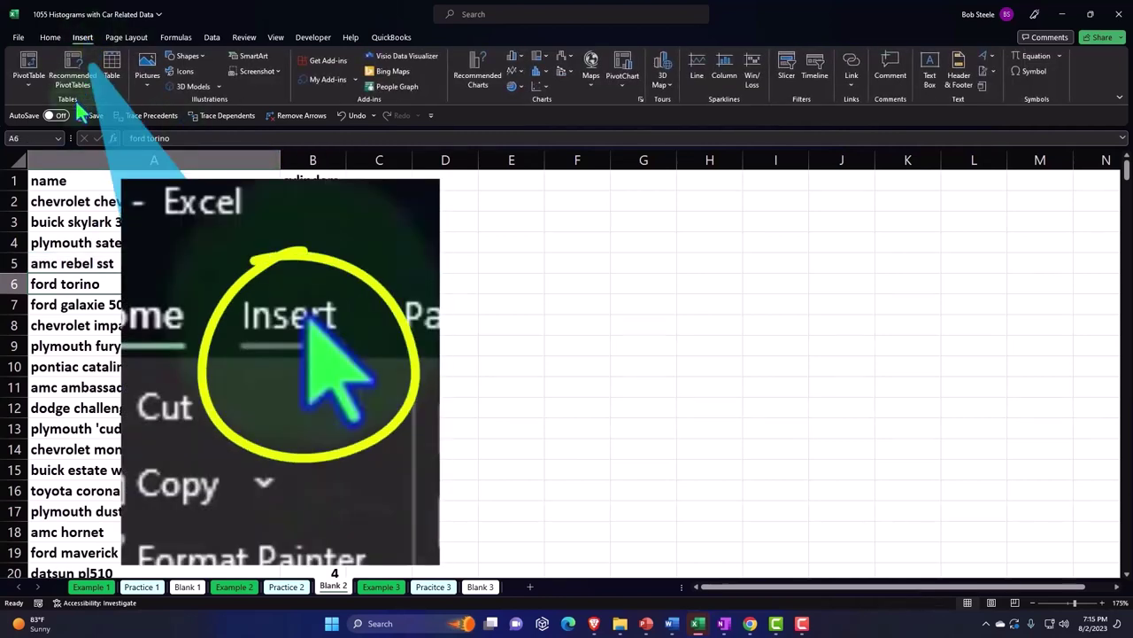
{"action": "left_click", "coordinate": [116, 80]}
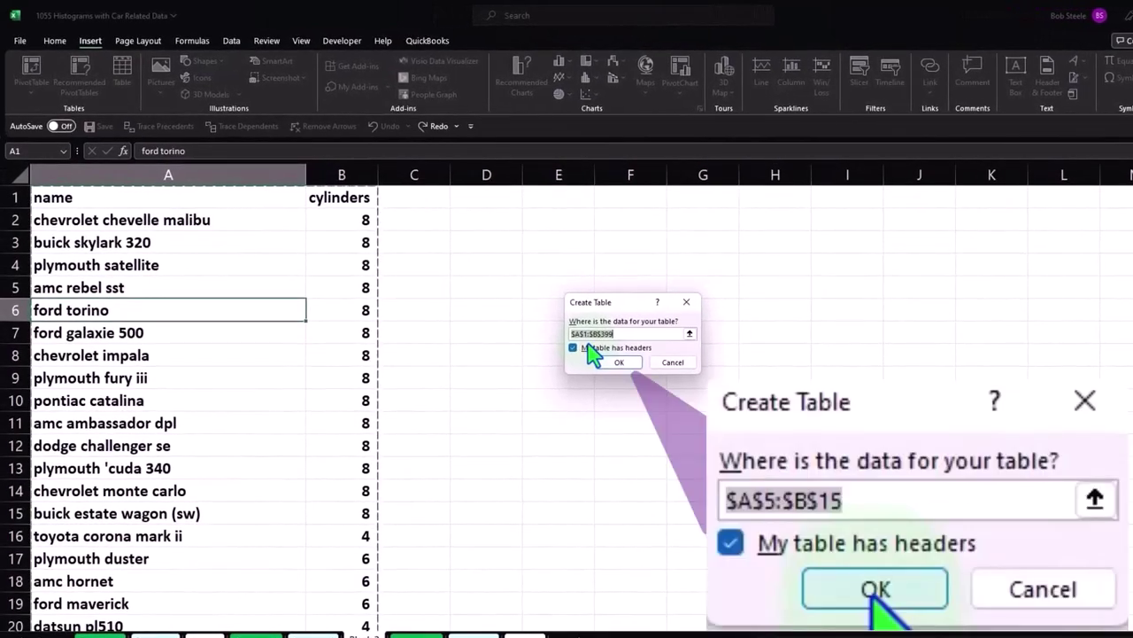
{"action": "left_click", "coordinate": [620, 365]}
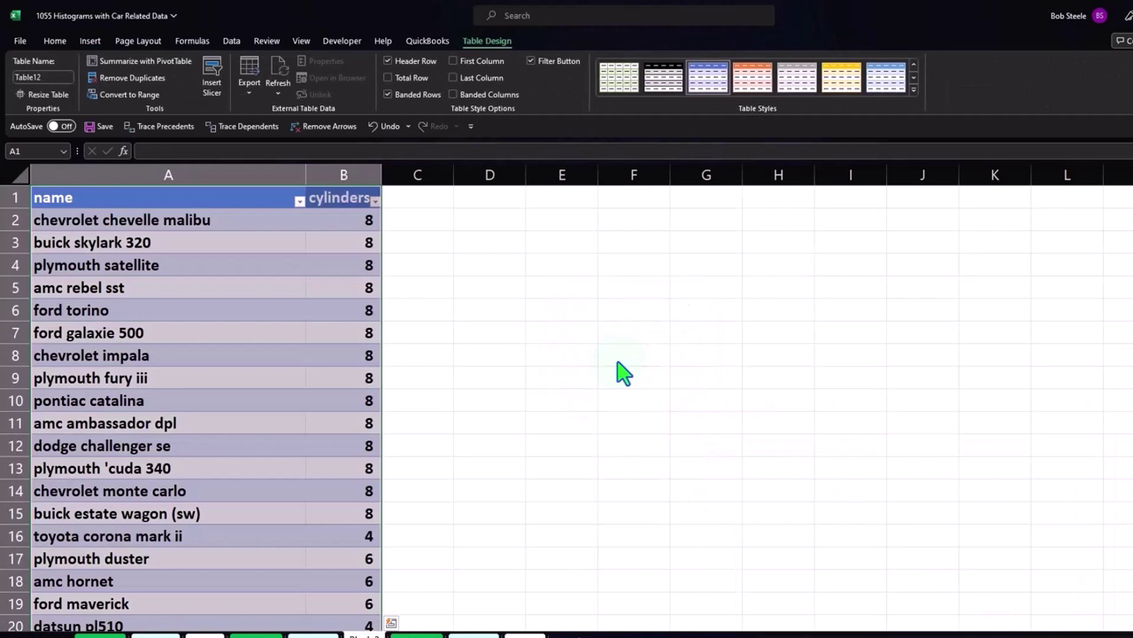
Step: Sort the table by cylinders, ending with Largest to Smallest so 8 comes first
{"action": "left_click", "coordinate": [358, 293]}
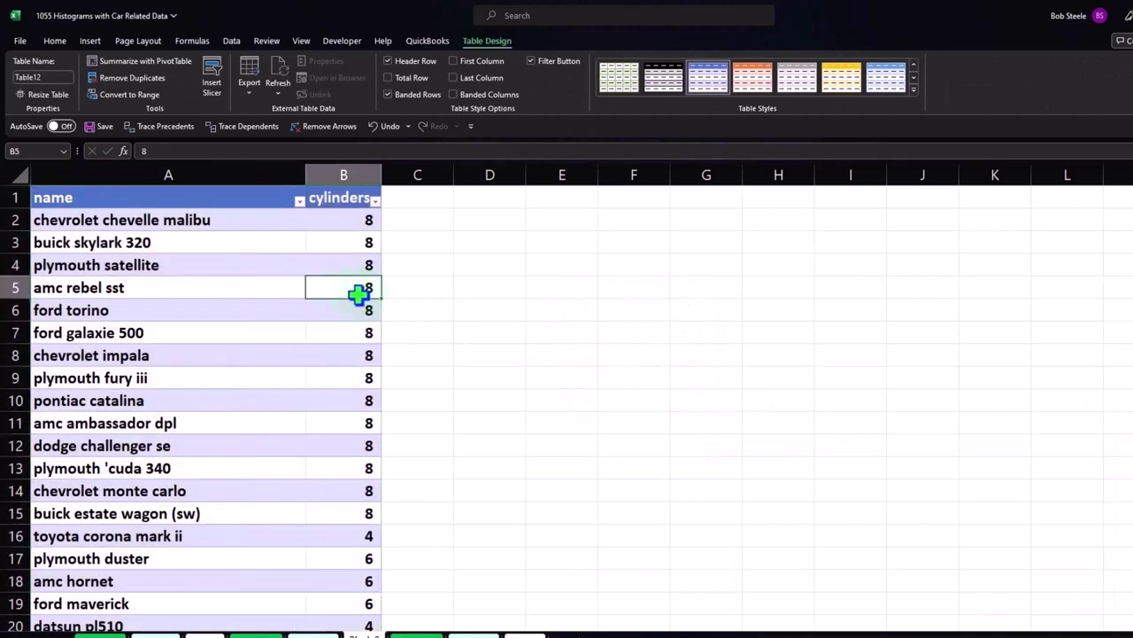
{"action": "left_click", "coordinate": [375, 202]}
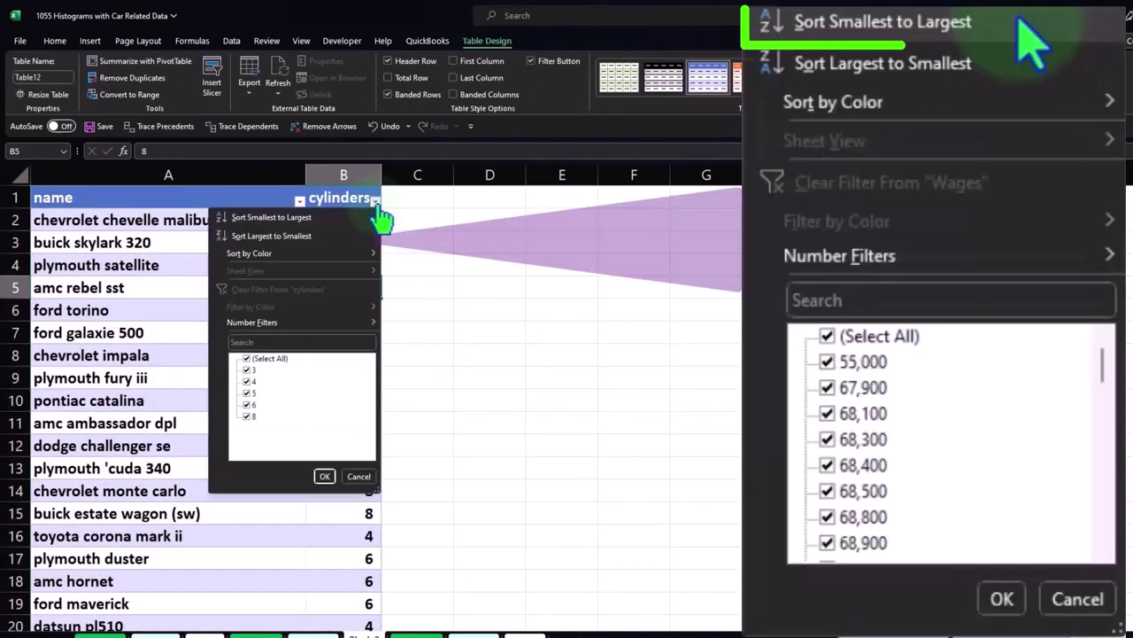
{"action": "left_click", "coordinate": [333, 218]}
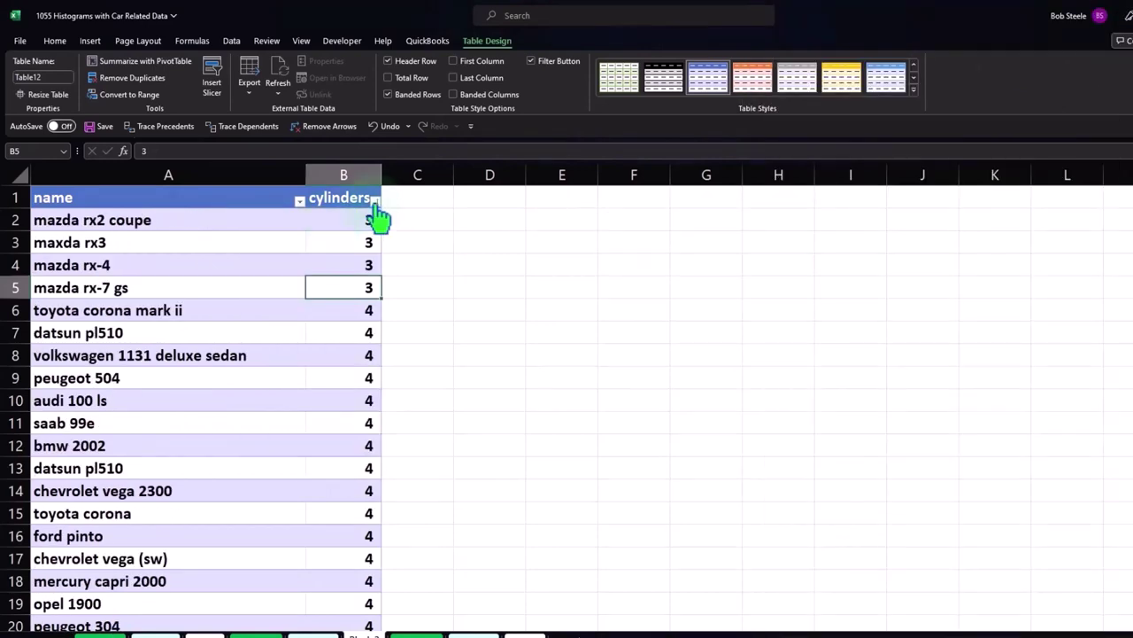
{"action": "left_click", "coordinate": [374, 204]}
{"action": "left_click", "coordinate": [352, 236]}
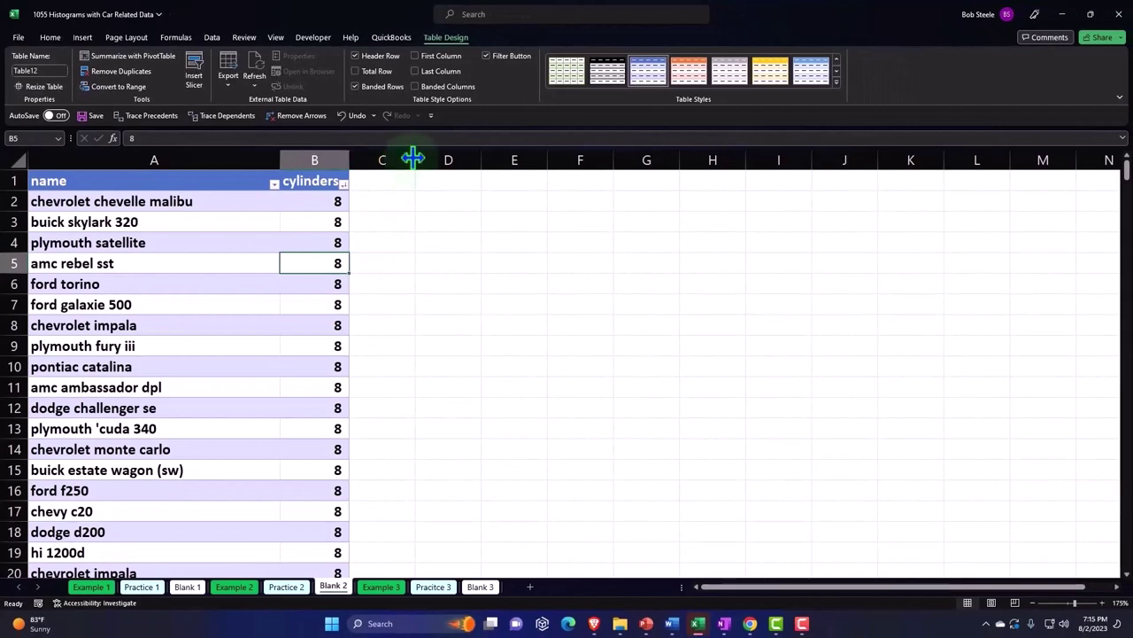
Step: Narrow column C into a thin spacer and enter the label Average in D2
{"action": "left_click_drag", "start_coordinate": [415, 159], "coordinate": [365, 160]}
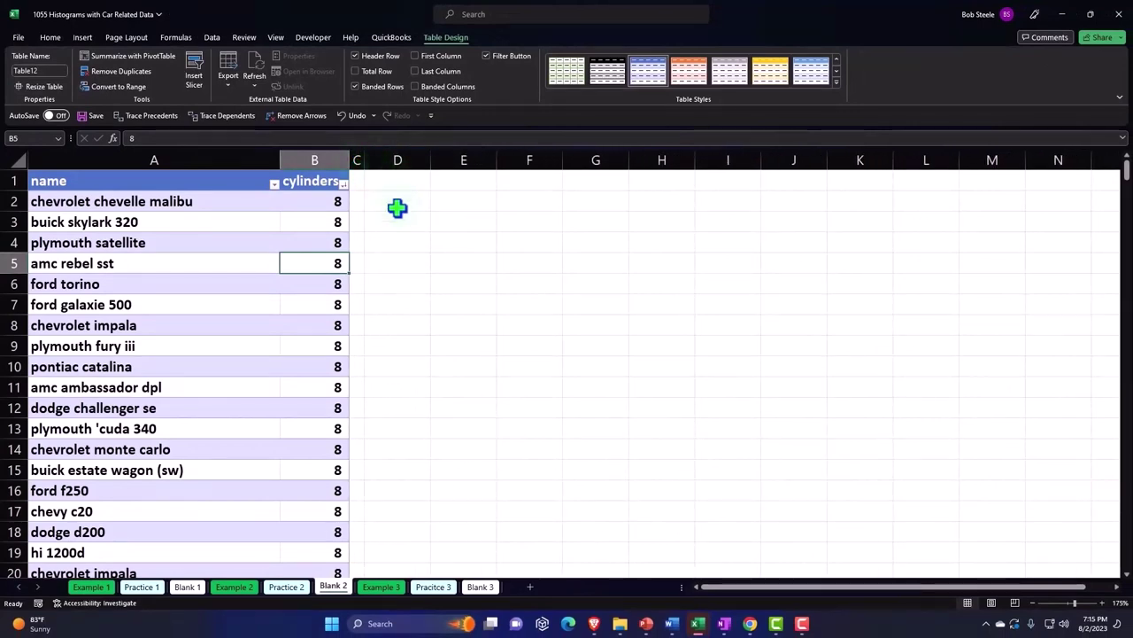
{"action": "left_click", "coordinate": [398, 202]}
{"action": "type", "text": "Avera"}
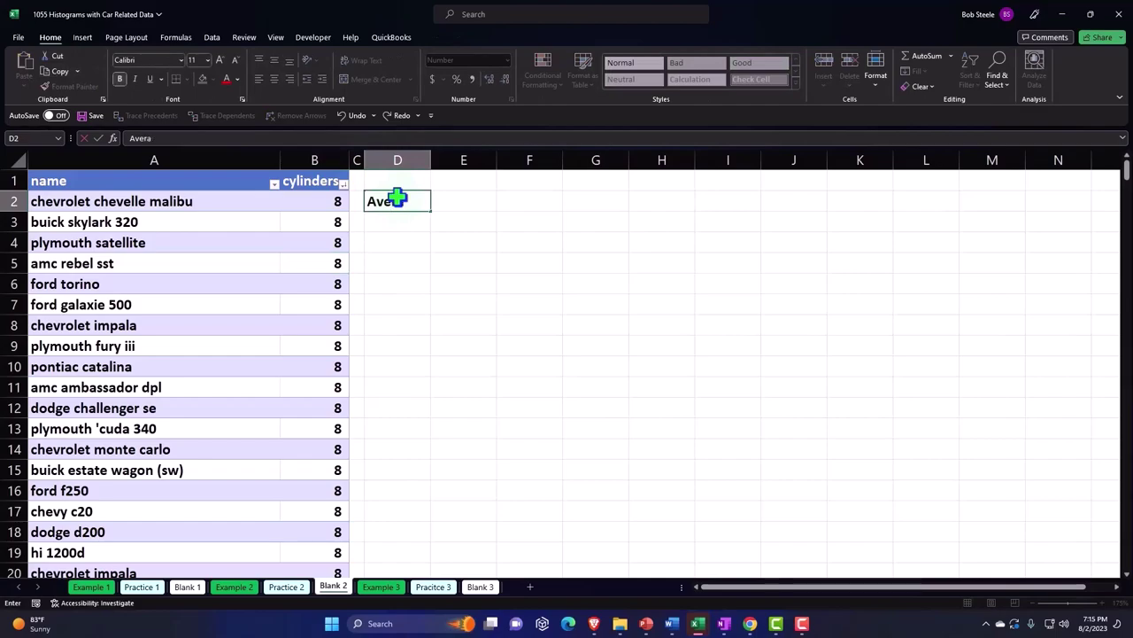
{"action": "type", "text": "ge"}
{"action": "key", "text": "Tab"}
Step: Enter =AVERAGE(Table12[cylinders]) in E2, returning 5
{"action": "type", "text": "="}
{"action": "type", "text": "a"}
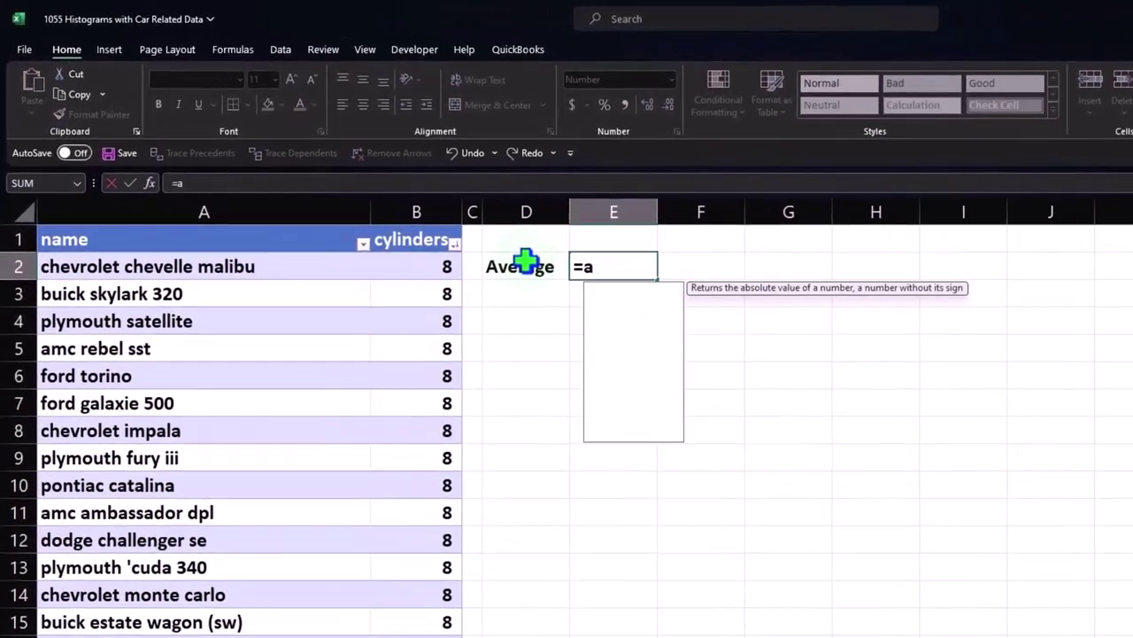
{"action": "type", "text": "vera"}
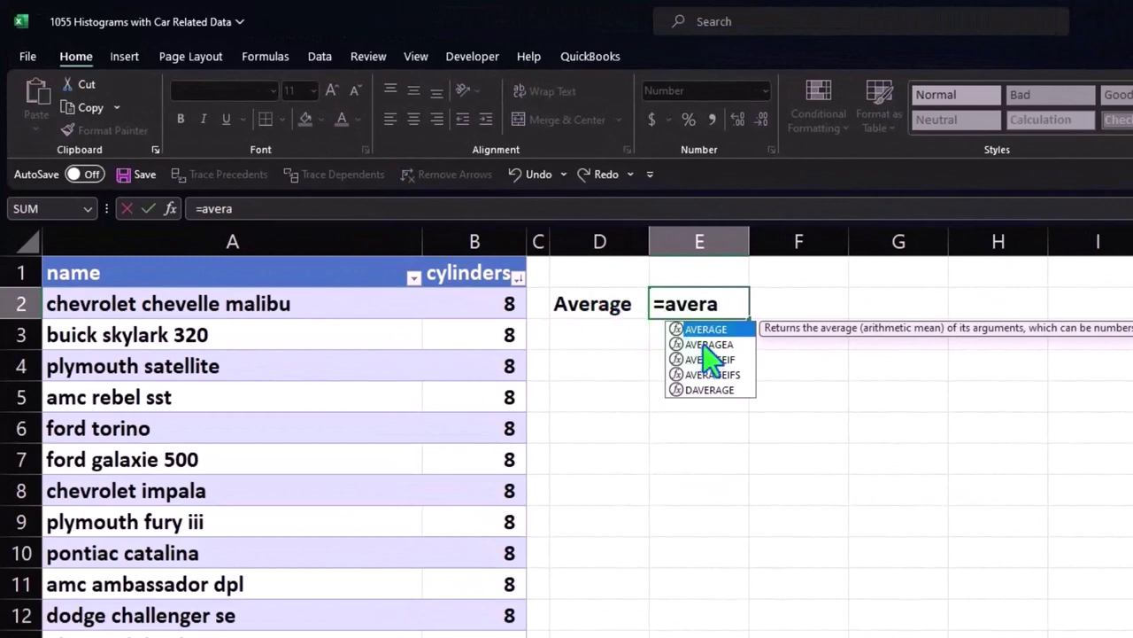
{"action": "double_click", "coordinate": [704, 329]}
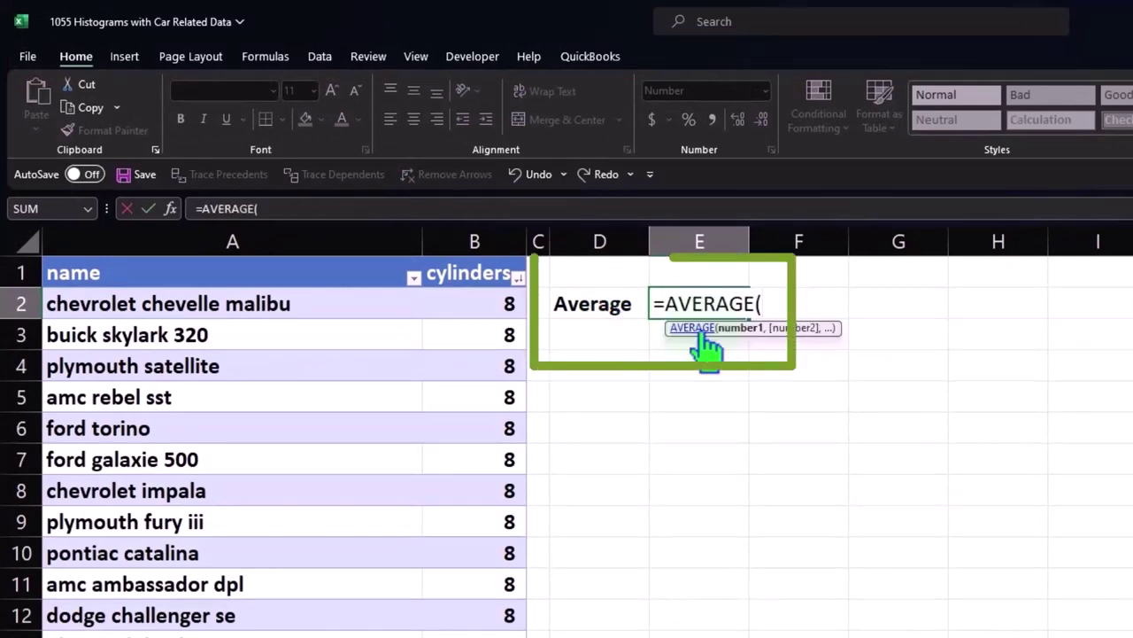
{"action": "left_click", "coordinate": [476, 247]}
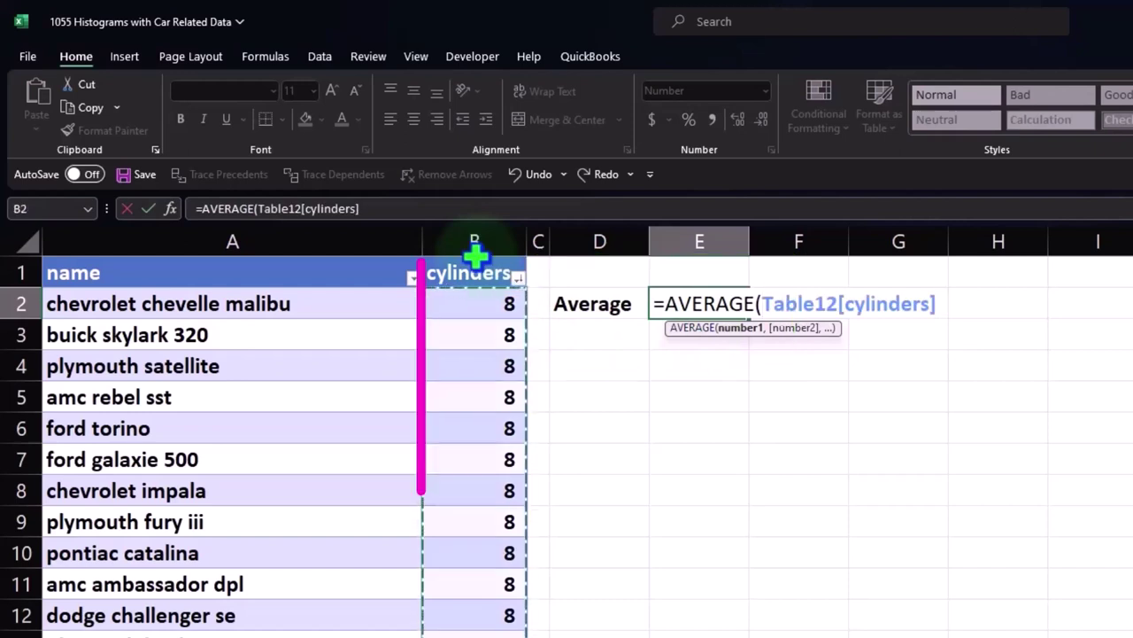
{"action": "key", "text": "Return"}
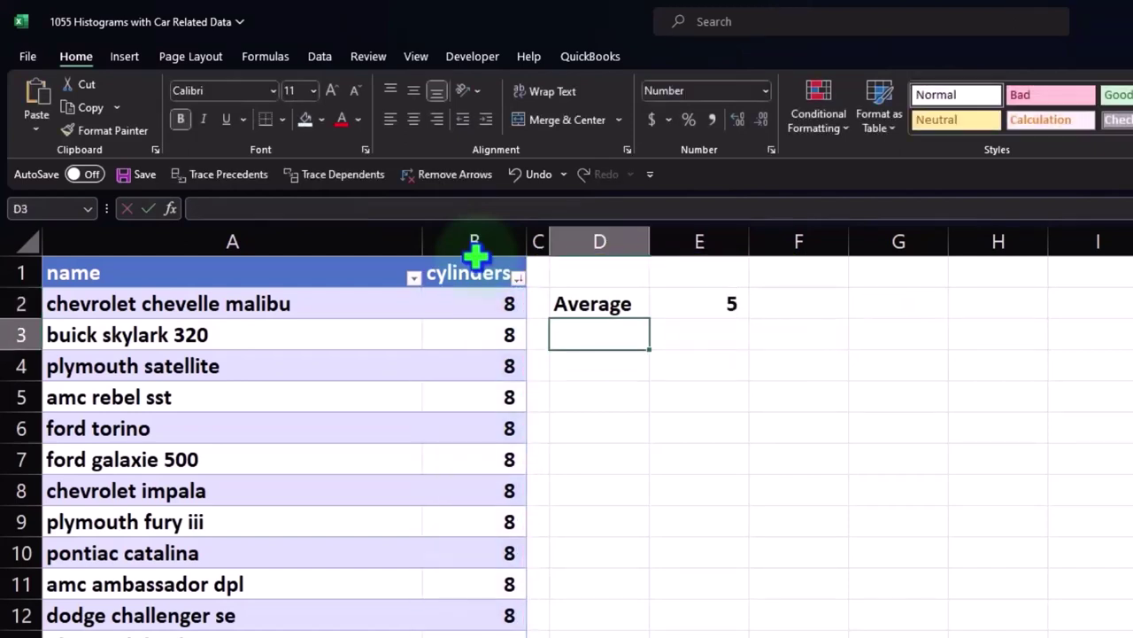
Step: Add a Median label in D3 with =MEDIAN(Table12[cylinders]) in E3, returning 4
{"action": "type", "text": "Mean"}
{"action": "key", "text": "Tab"}
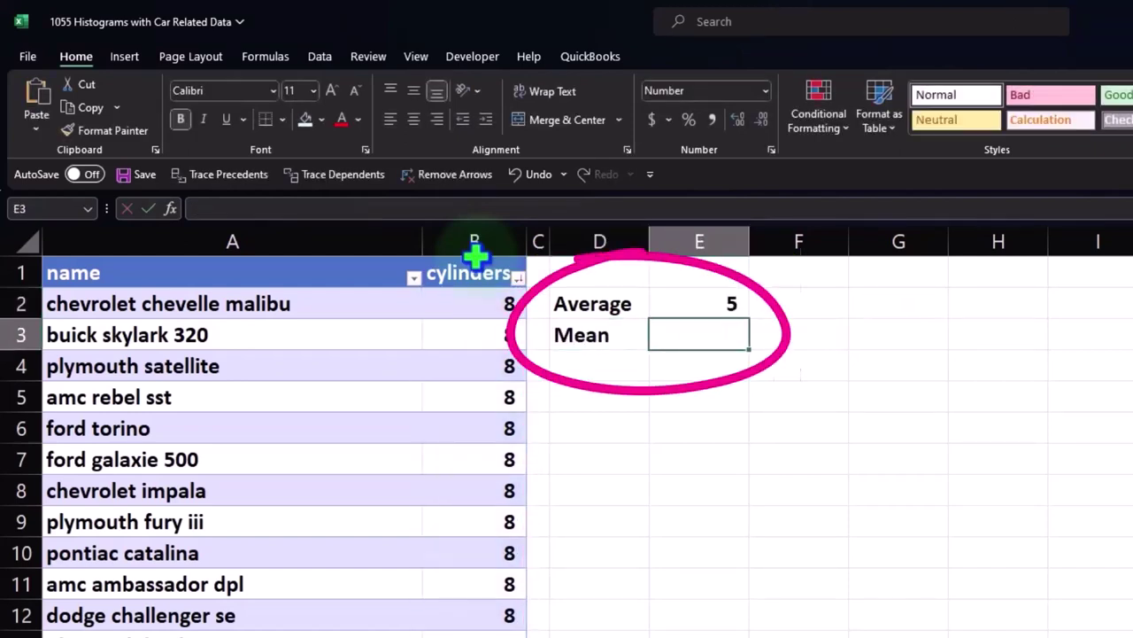
{"action": "type", "text": "=mea"}
{"action": "key", "text": "BackSpace"}
{"action": "key", "text": "BackSpace"}
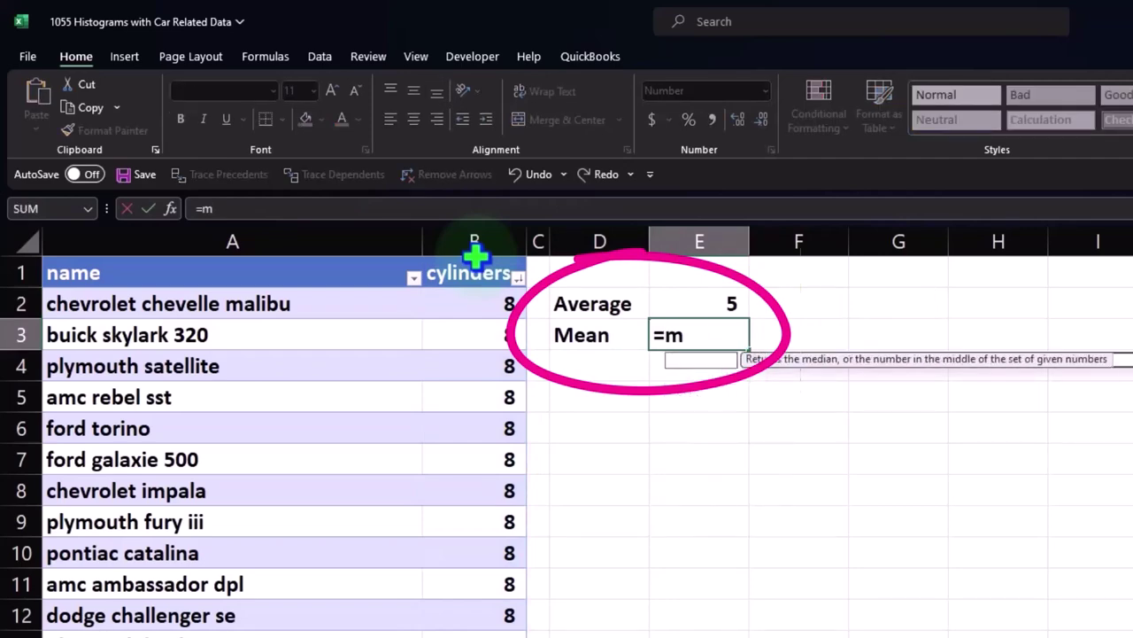
{"action": "key", "text": "BackSpace"}
{"action": "key", "text": "BackSpace"}
{"action": "key", "text": "Return"}
{"action": "key", "text": "Up"}
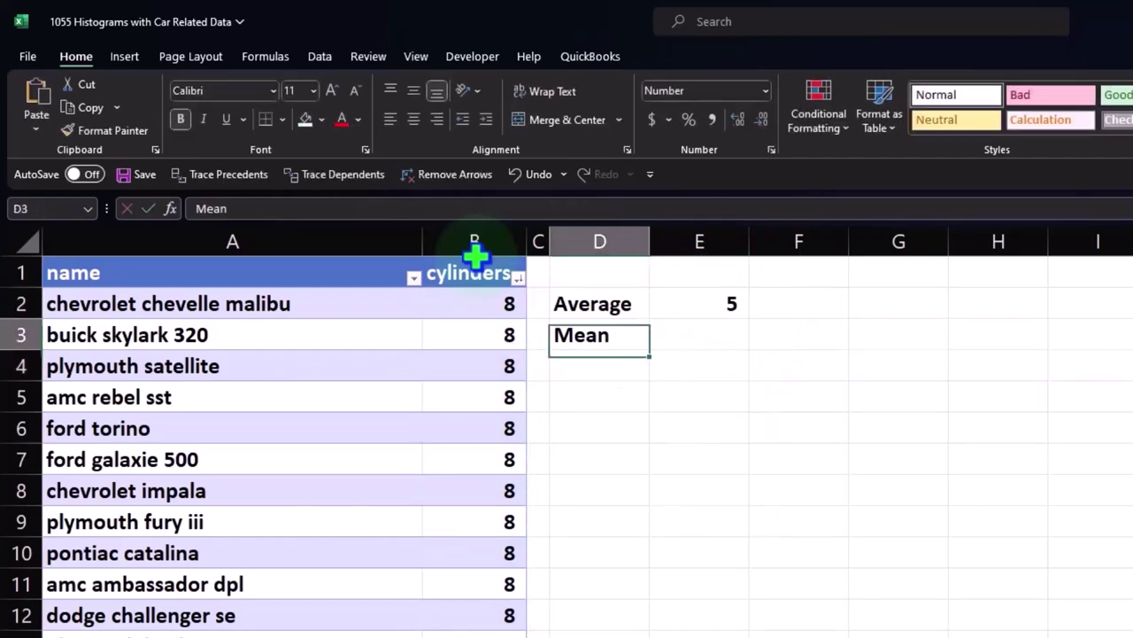
{"action": "type", "text": "Median"}
{"action": "key", "text": "Tab"}
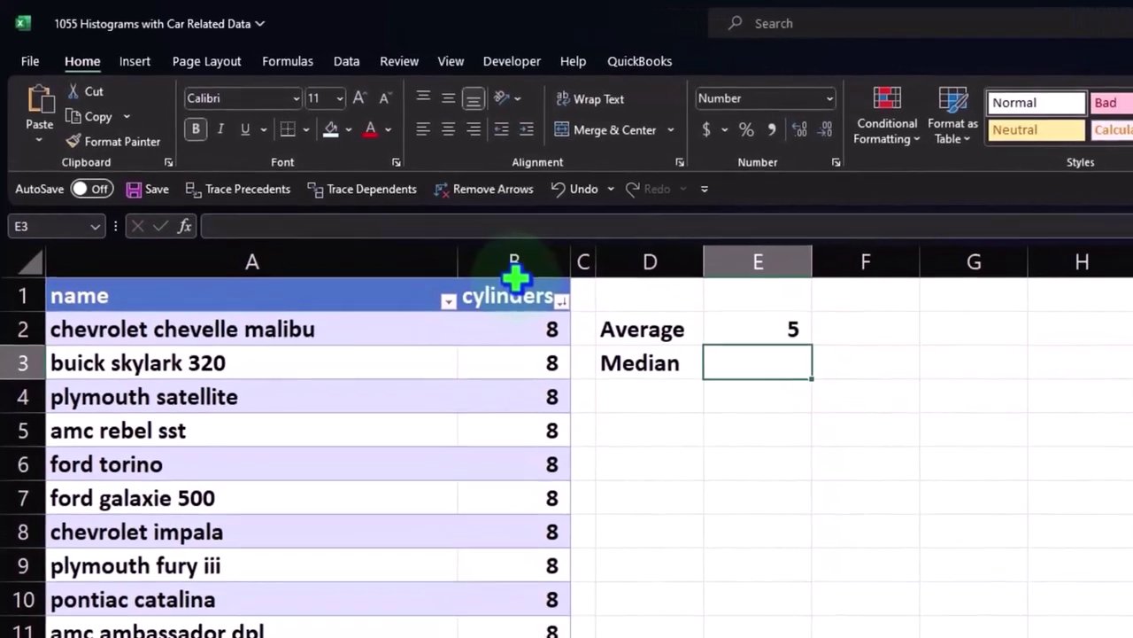
{"action": "type", "text": "=me"}
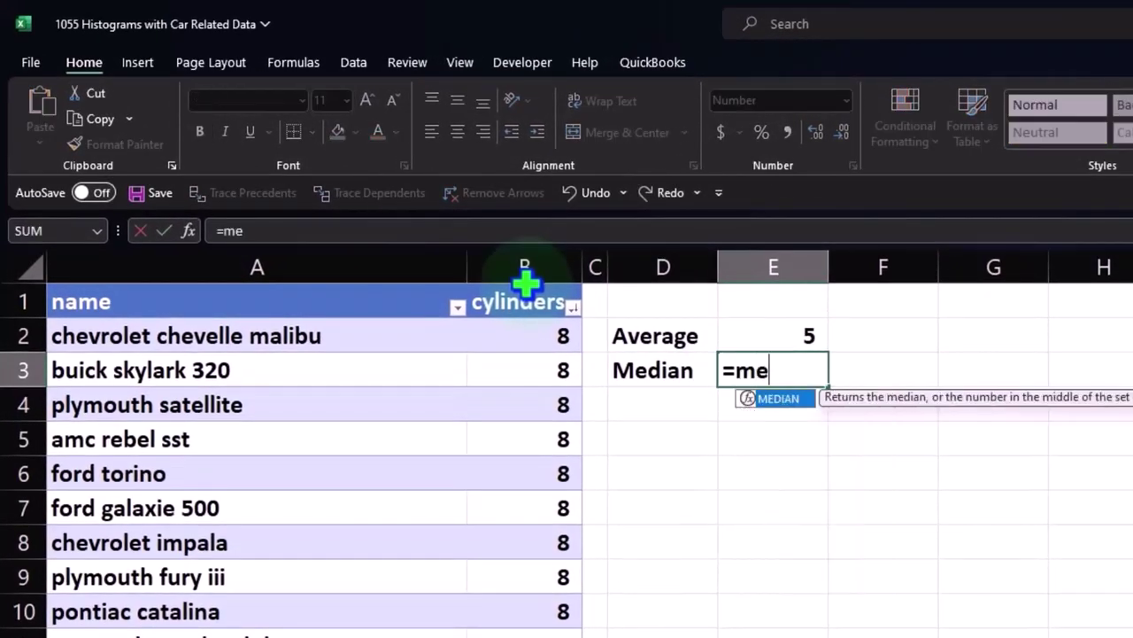
{"action": "double_click", "coordinate": [779, 399]}
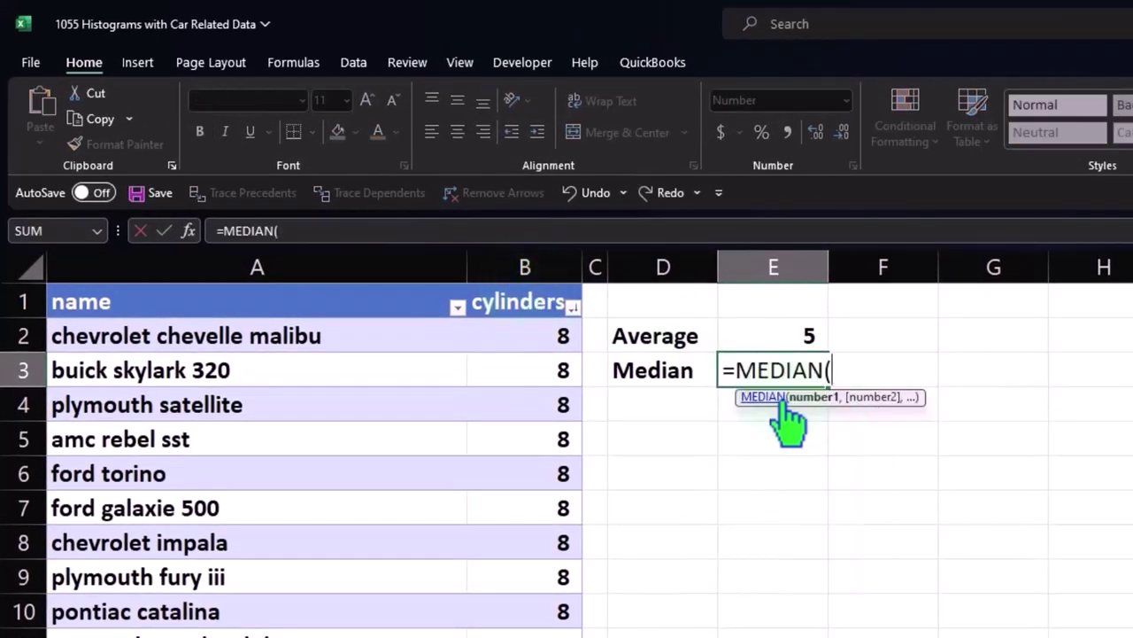
{"action": "left_click", "coordinate": [526, 280]}
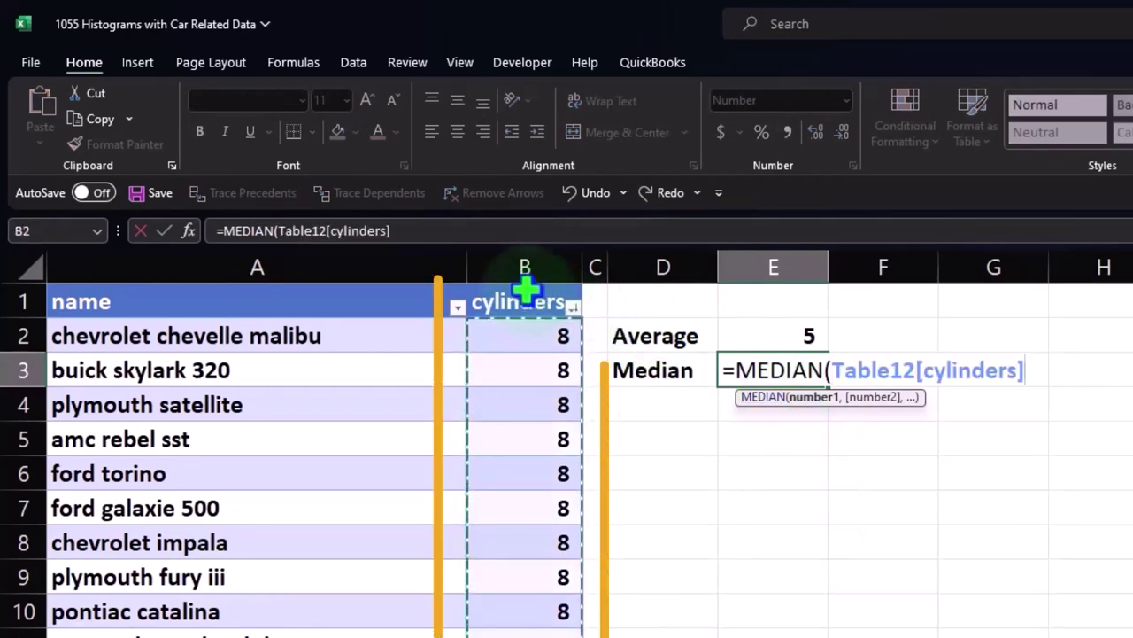
{"action": "key", "text": "Return"}
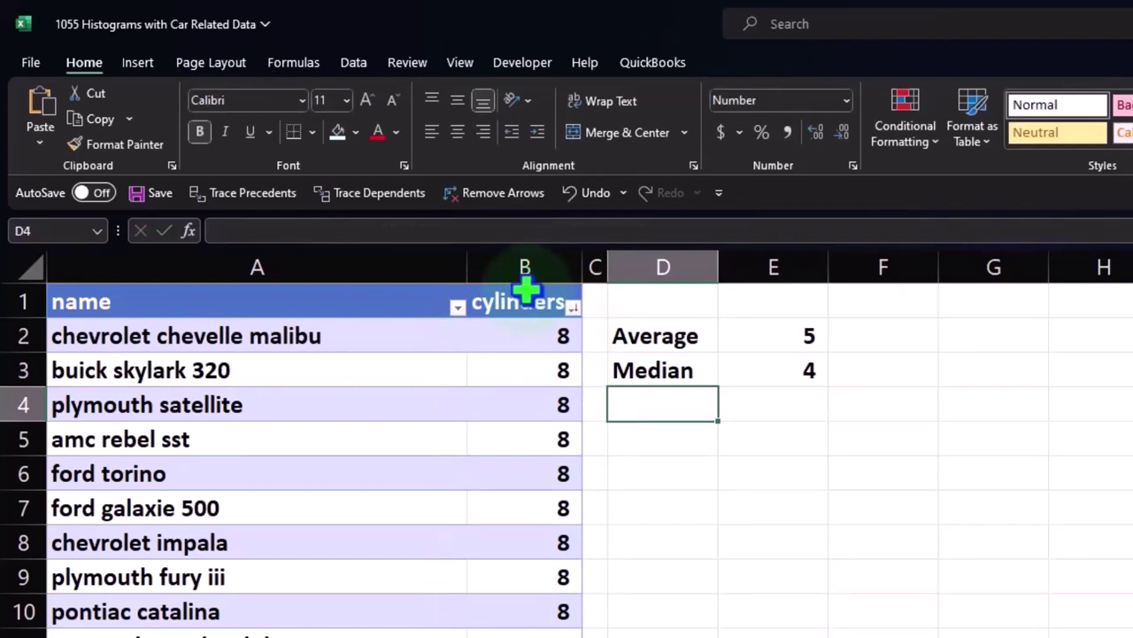
Step: Add a Max label in D4 with =MAX(Table12[cylinders]) in E4, returning 8
{"action": "type", "text": "Max"}
{"action": "key", "text": "Tab"}
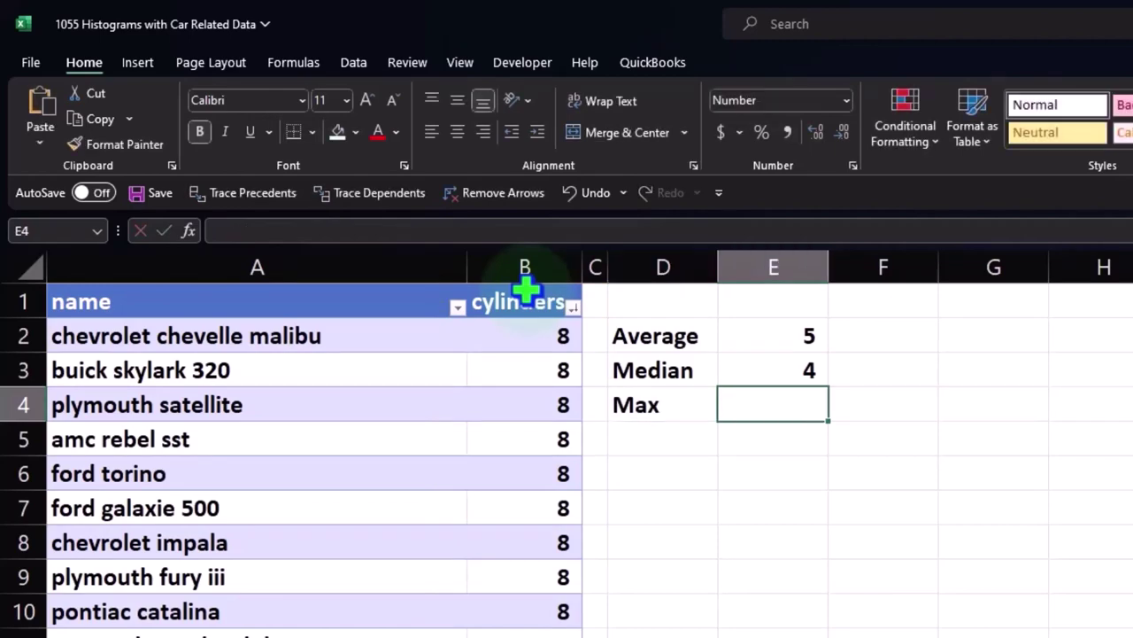
{"action": "type", "text": "="}
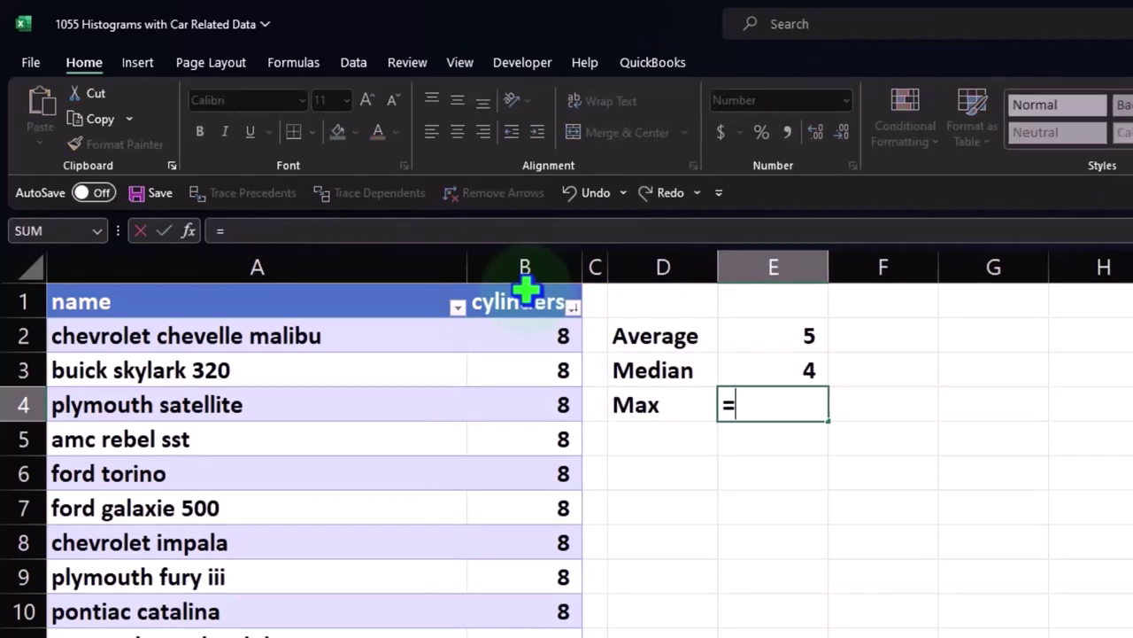
{"action": "type", "text": "max"}
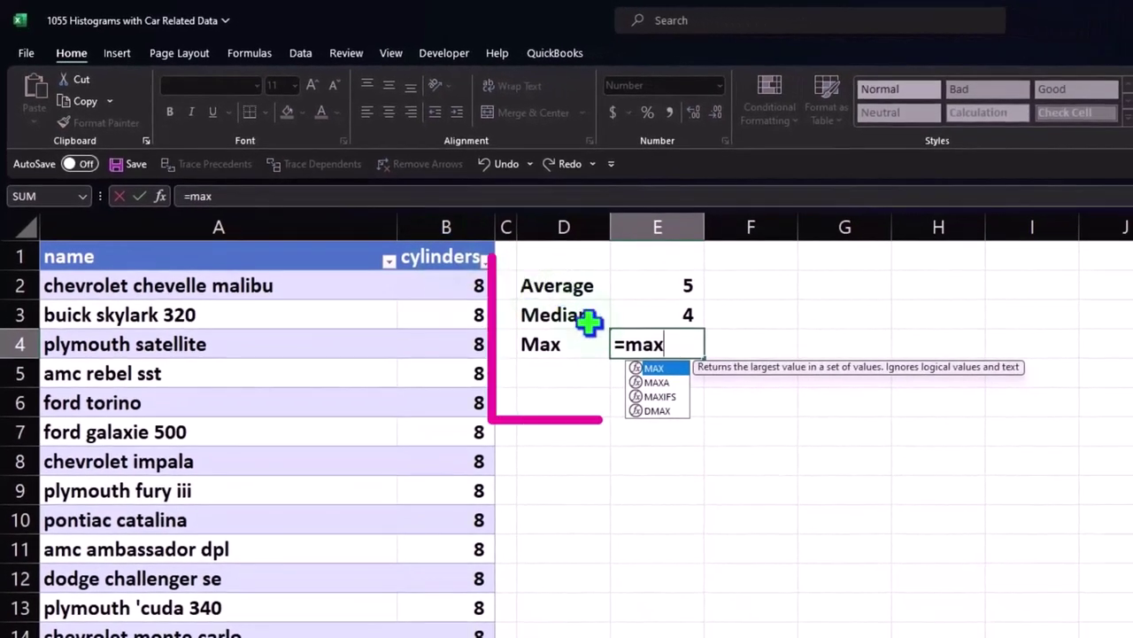
{"action": "double_click", "coordinate": [644, 370]}
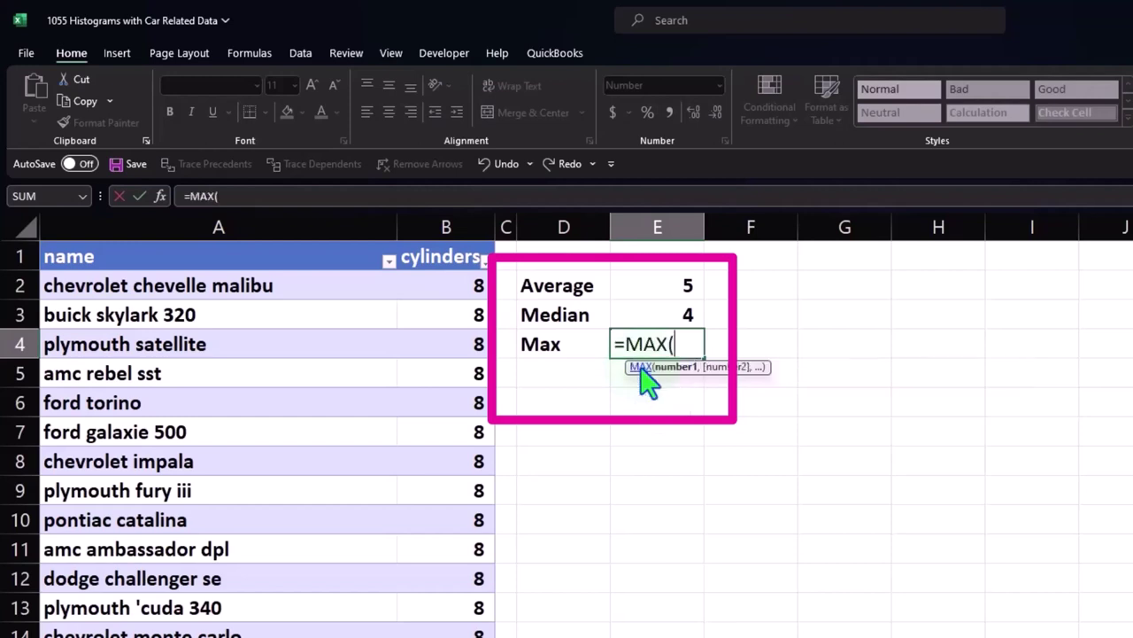
{"action": "left_click", "coordinate": [449, 243]}
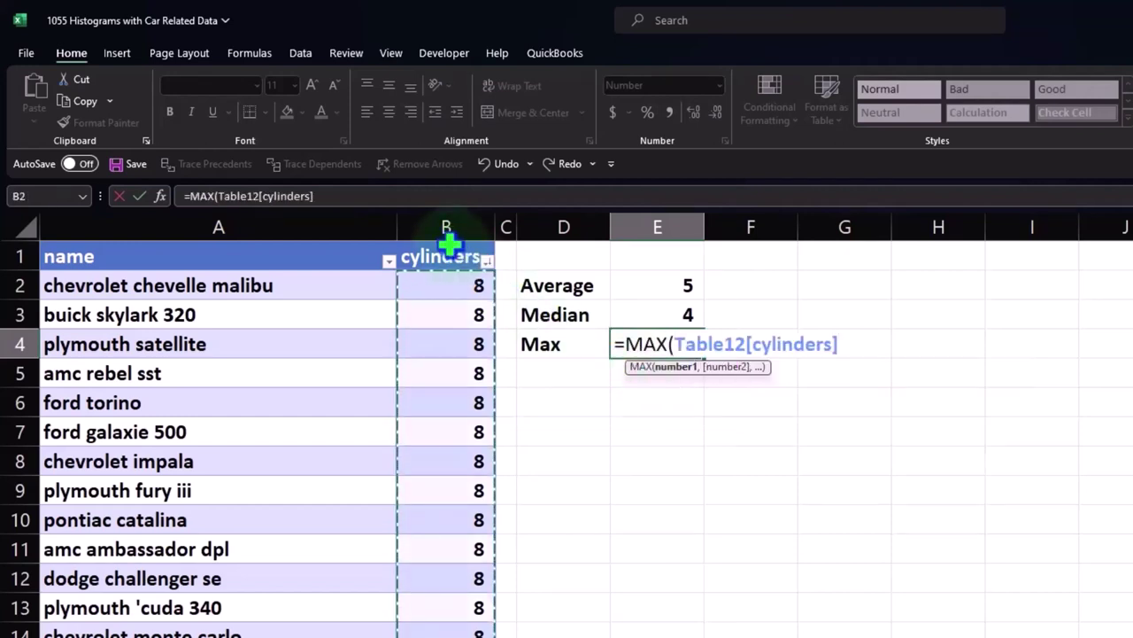
{"action": "key", "text": "Return"}
Step: Add a Min label in D5 with =MIN(Table12[cylinders]) in E5, returning 3
{"action": "type", "text": "Min"}
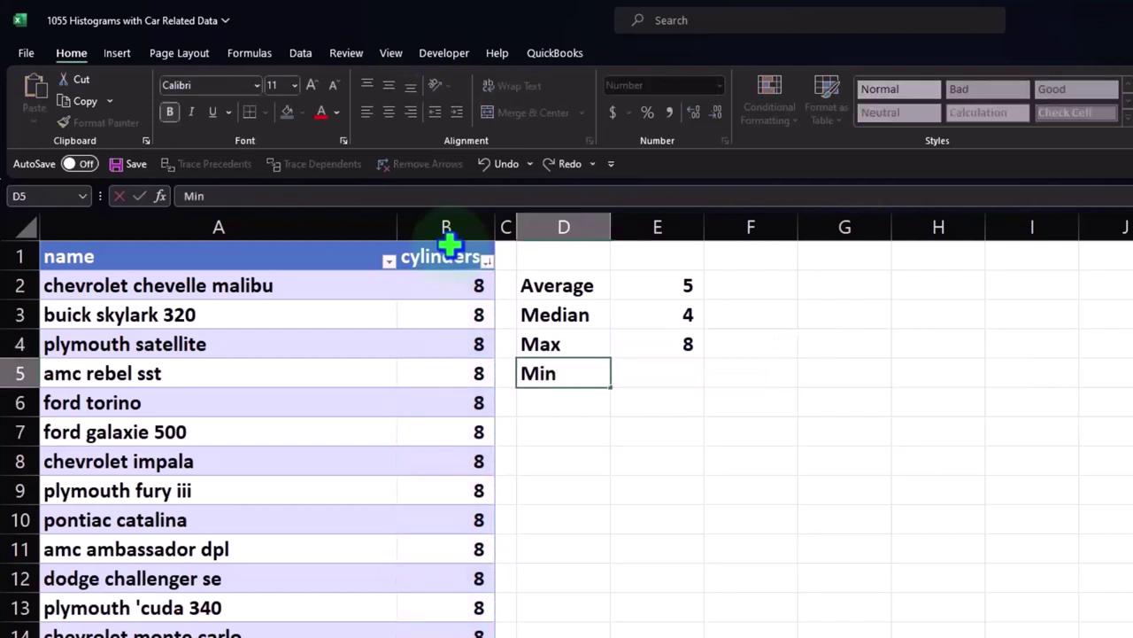
{"action": "key", "text": "Tab"}
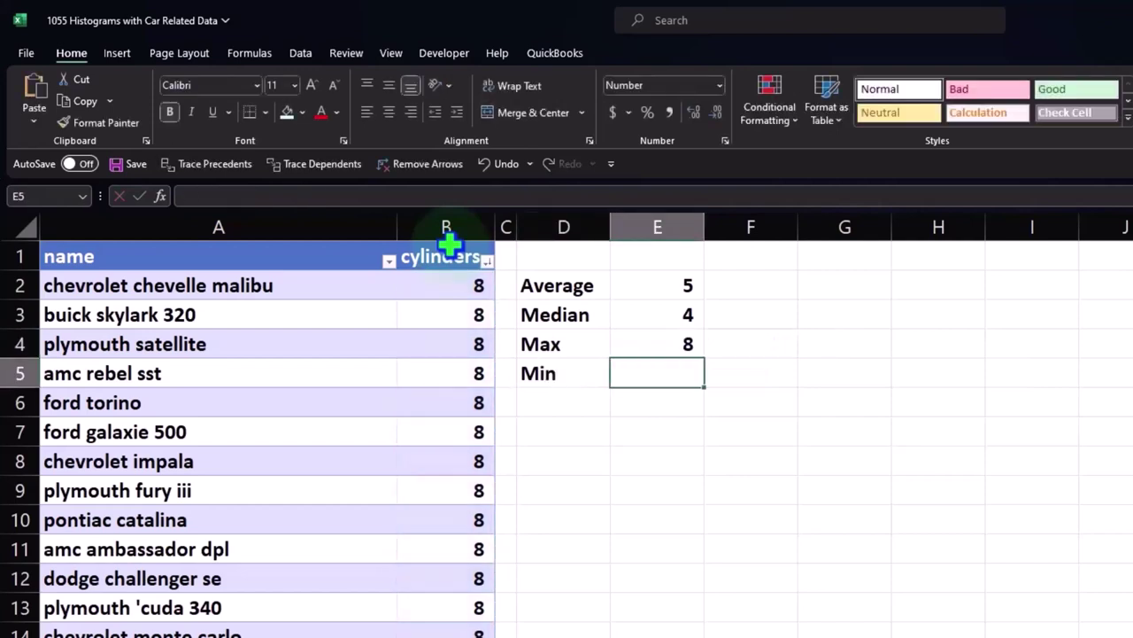
{"action": "type", "text": "=min"}
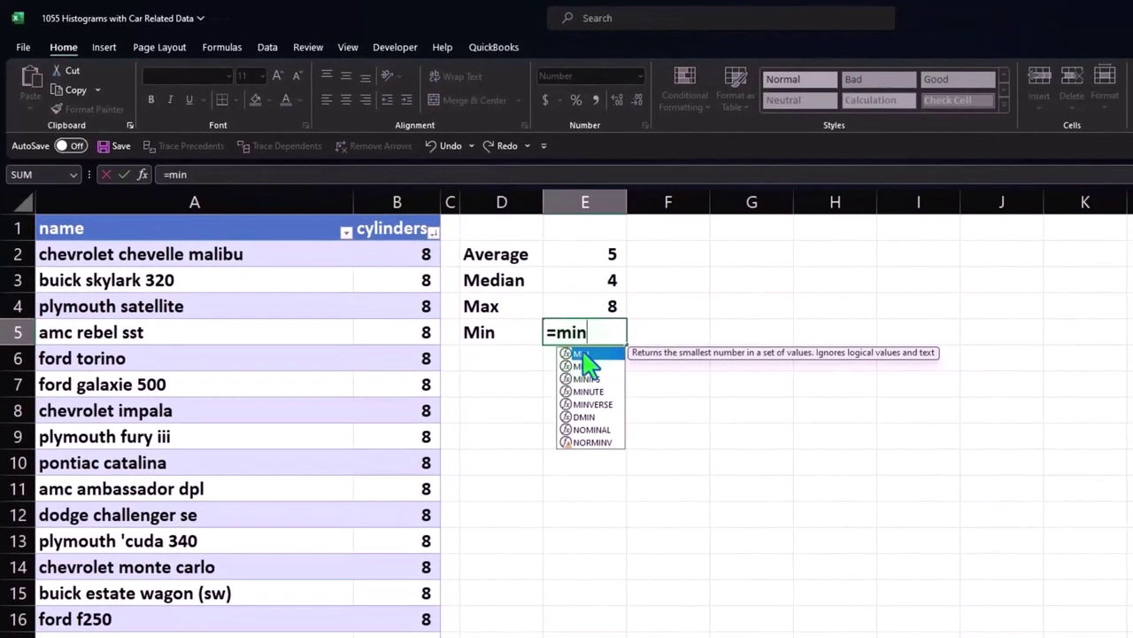
{"action": "double_click", "coordinate": [631, 381]}
{"action": "left_click", "coordinate": [397, 219]}
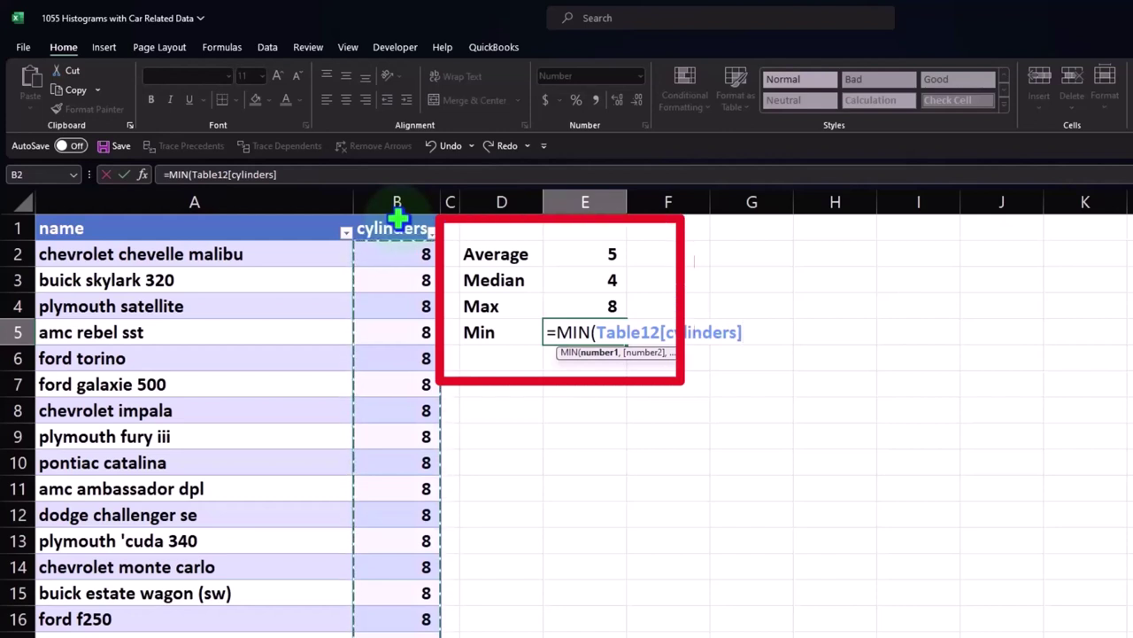
{"action": "key", "text": "Return"}
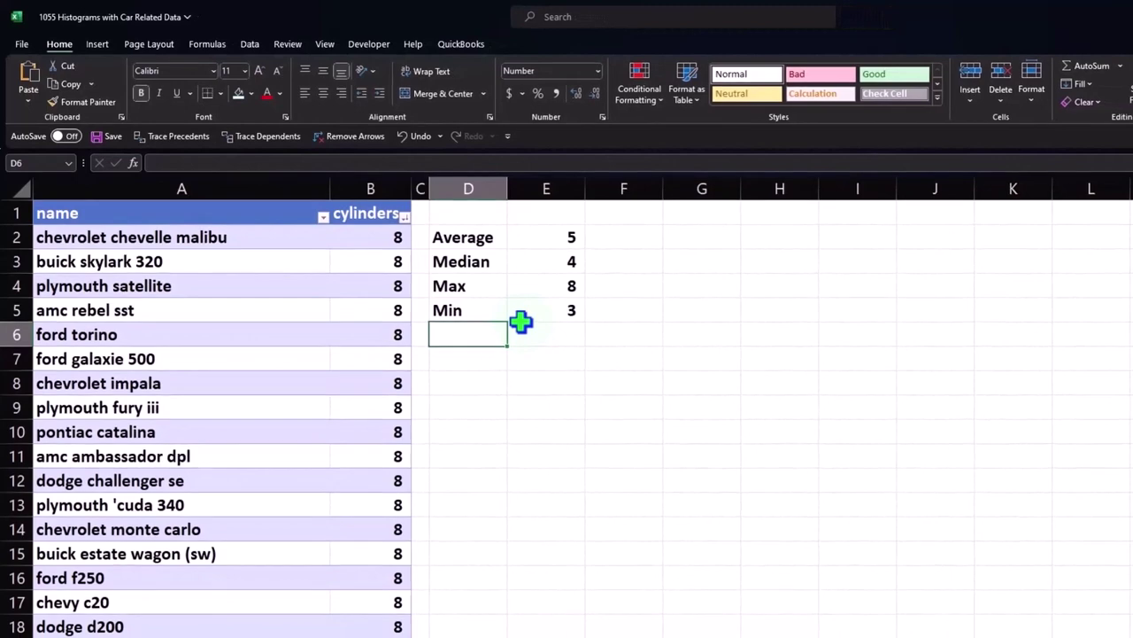
{"action": "left_click", "coordinate": [377, 205]}
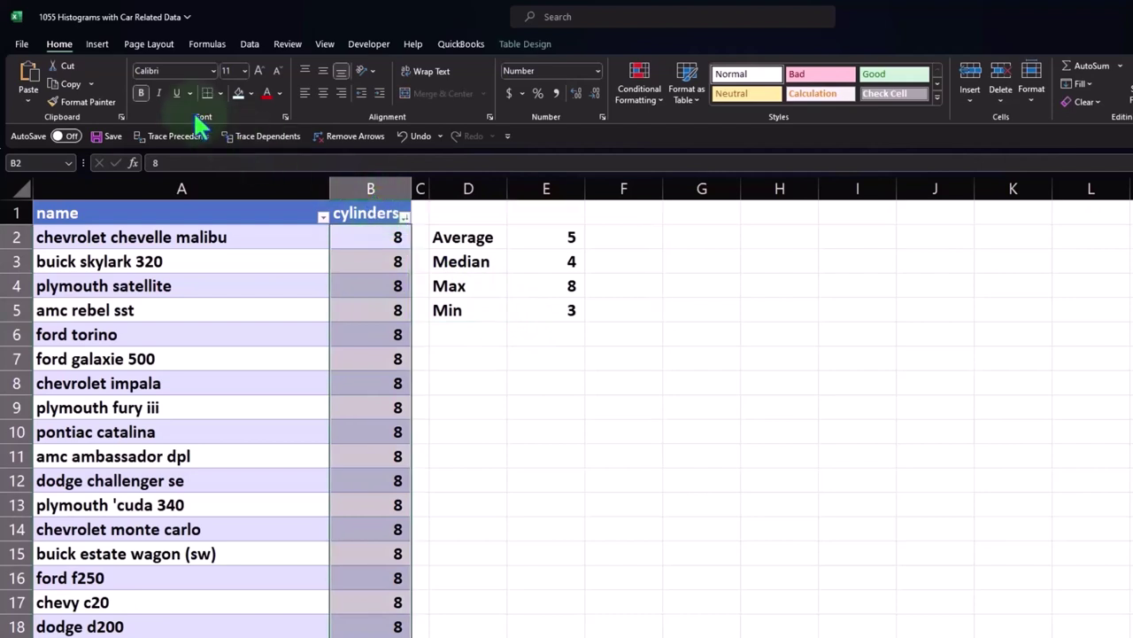
{"action": "left_click", "coordinate": [97, 46]}
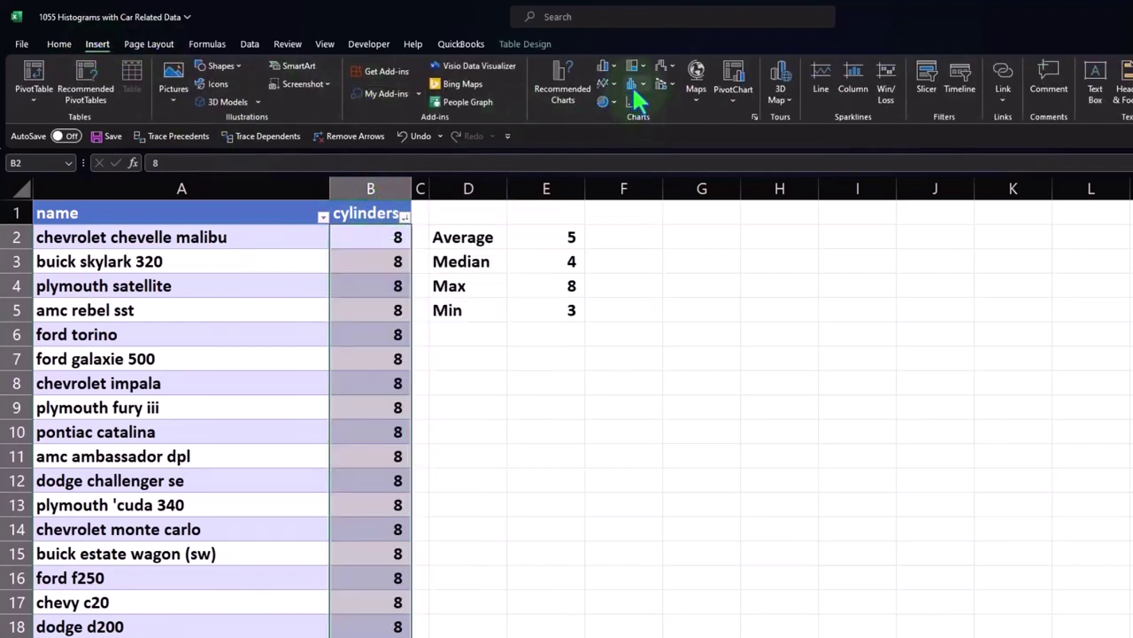
{"action": "left_click", "coordinate": [636, 92]}
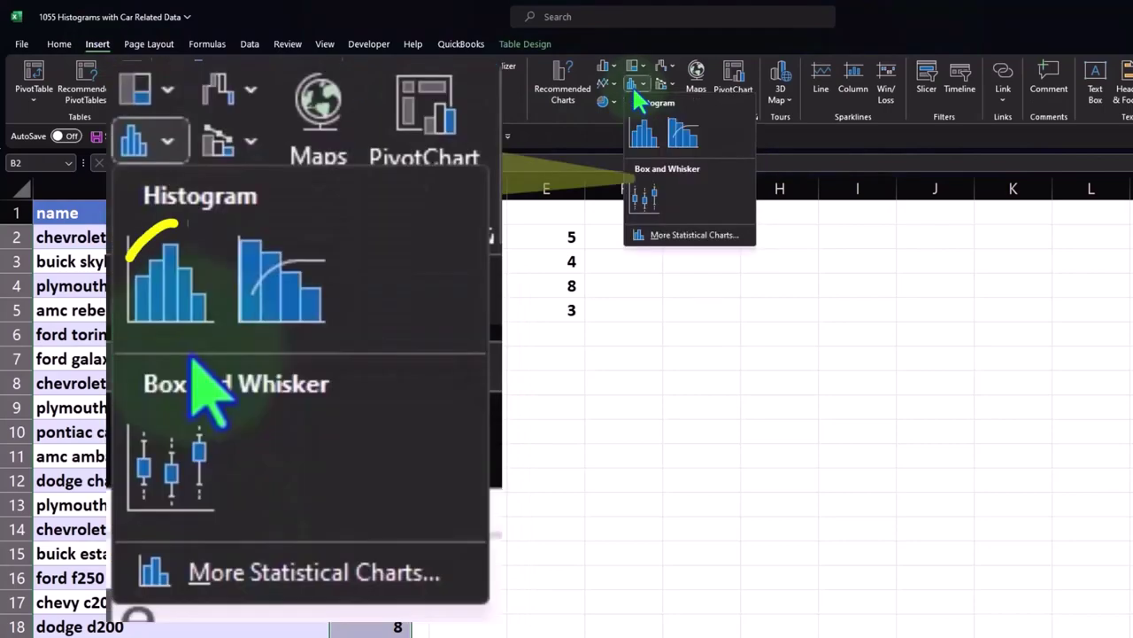
{"action": "left_click", "coordinate": [646, 133]}
{"action": "left_click_drag", "start_coordinate": [577, 254], "coordinate": [760, 231]}
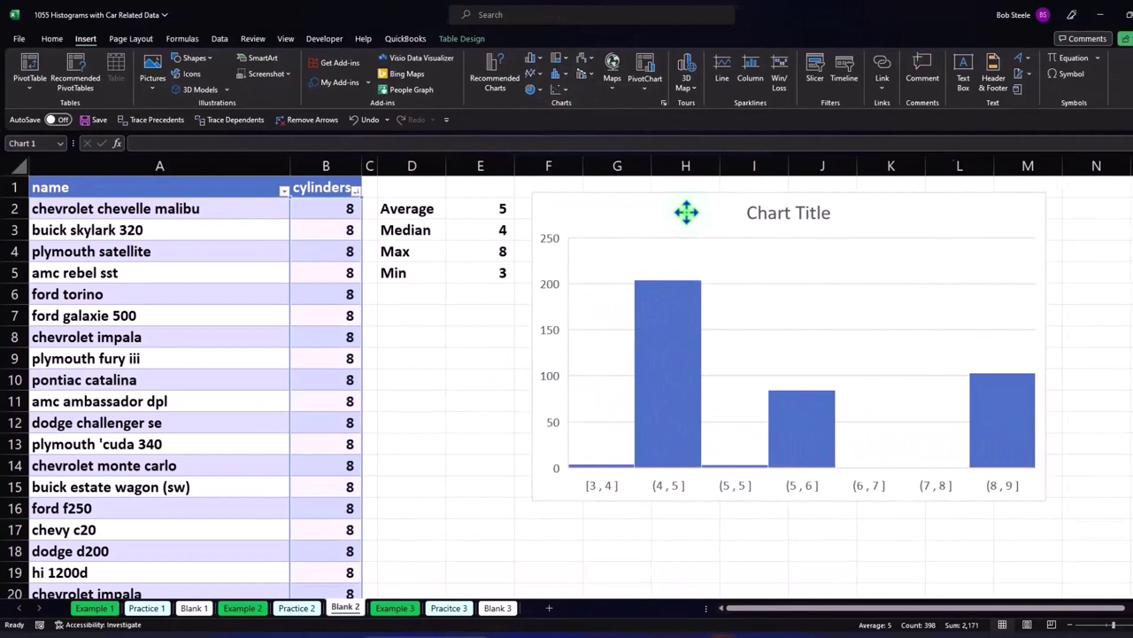
{"action": "left_click", "coordinate": [722, 210]}
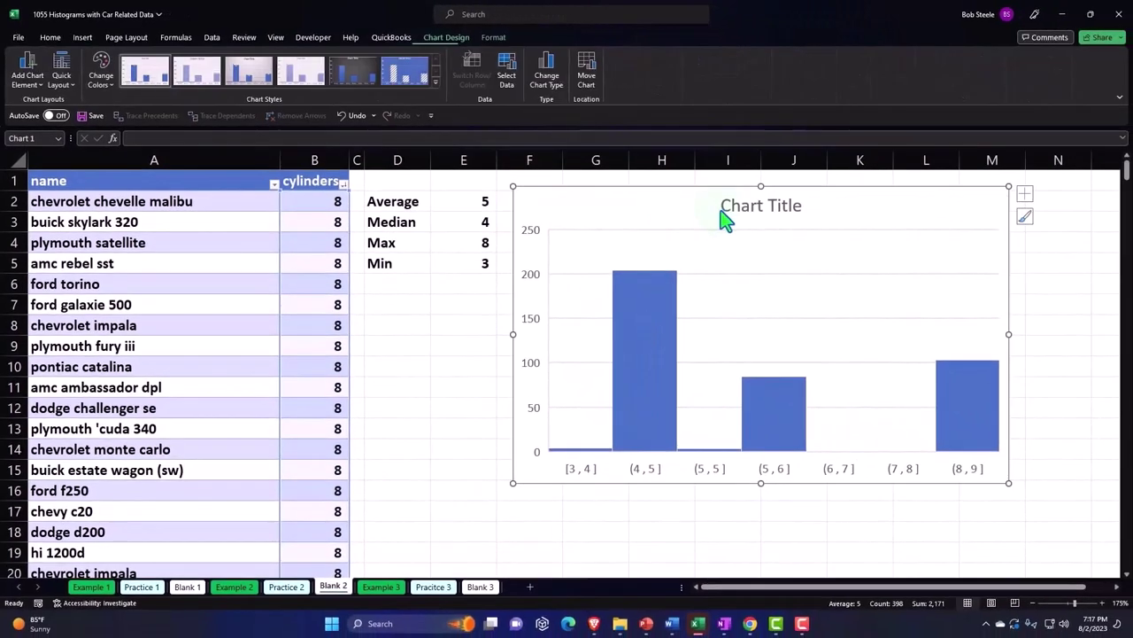
{"action": "key", "text": "Delete"}
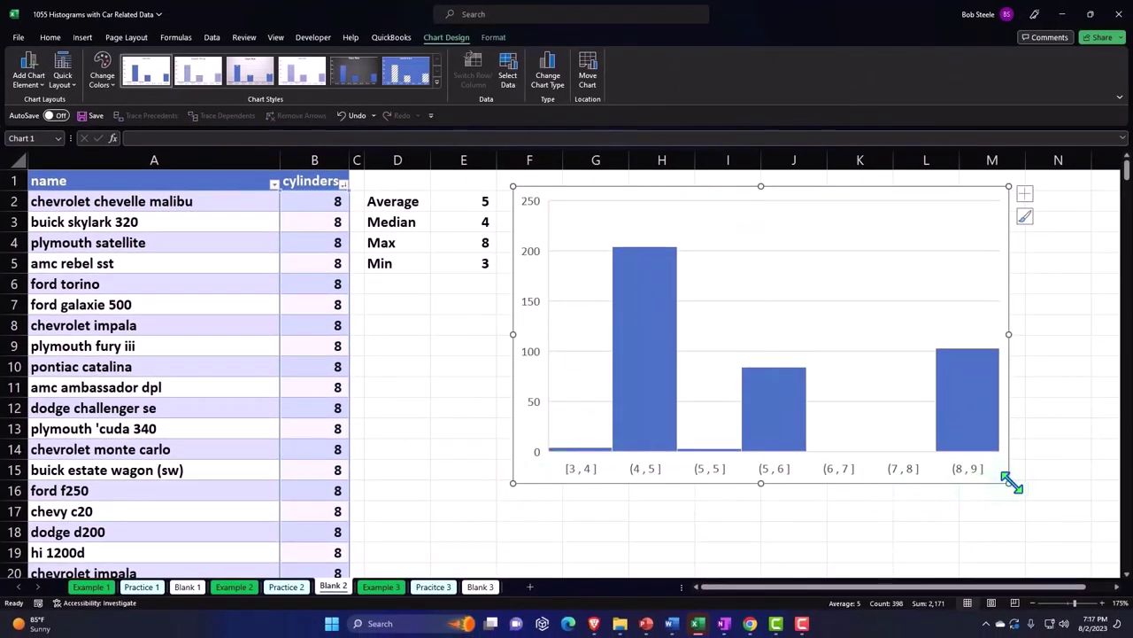
{"action": "left_click_drag", "start_coordinate": [1009, 482], "coordinate": [1052, 495]}
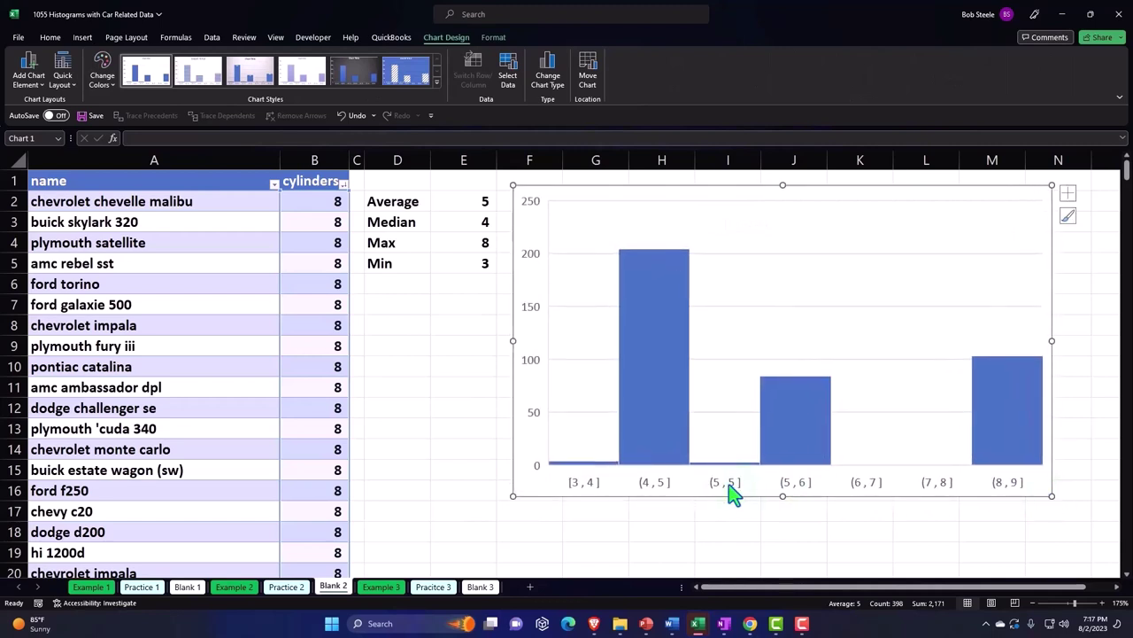
{"action": "mouse_move", "coordinate": [796, 413]}
{"action": "left_click", "coordinate": [440, 341]}
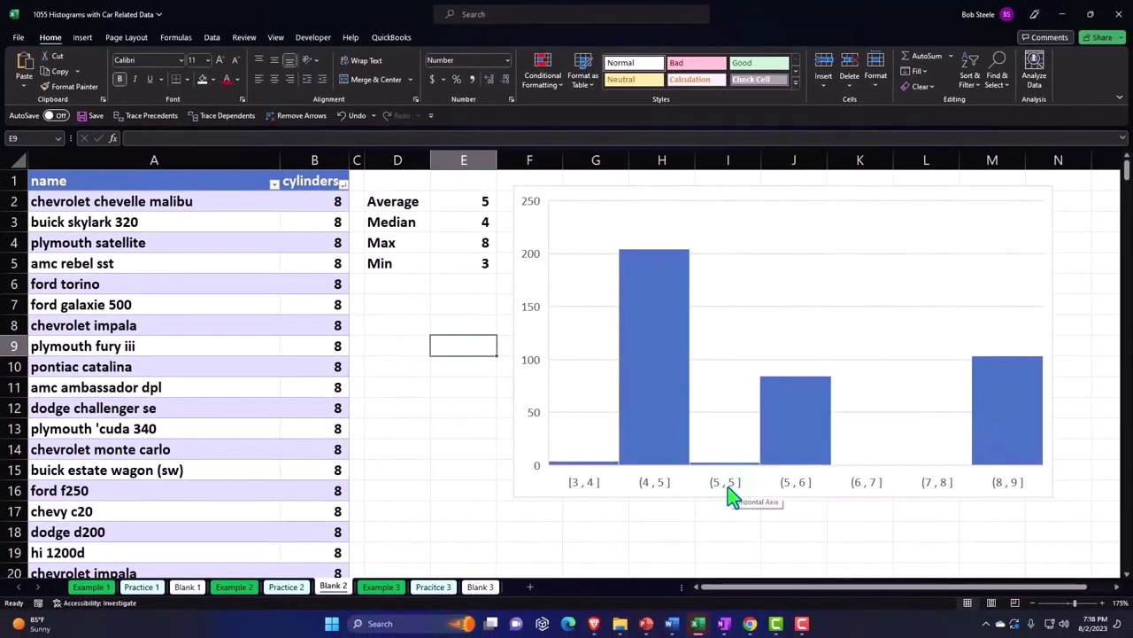
{"action": "double_click", "coordinate": [730, 497]}
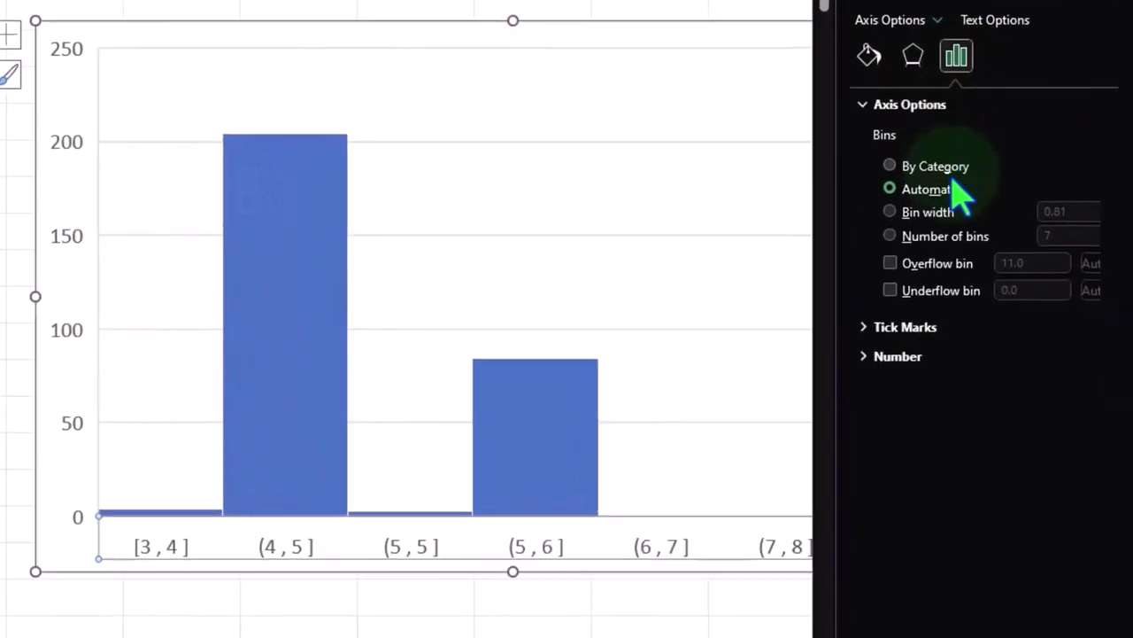
{"action": "left_click", "coordinate": [889, 213]}
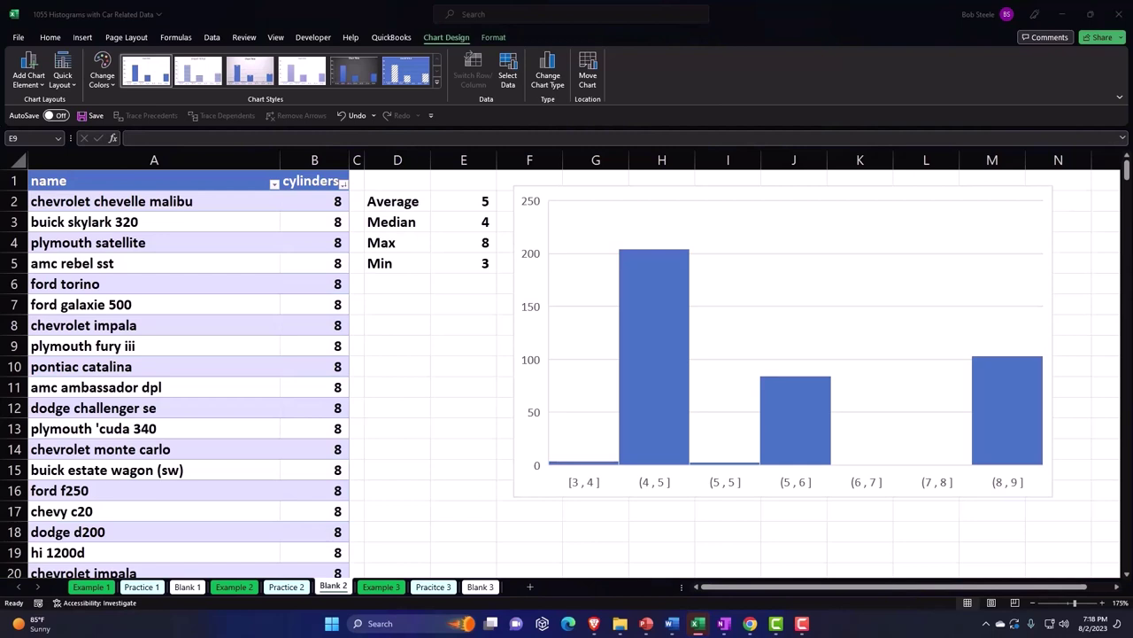
{"action": "left_click", "coordinate": [397, 531]}
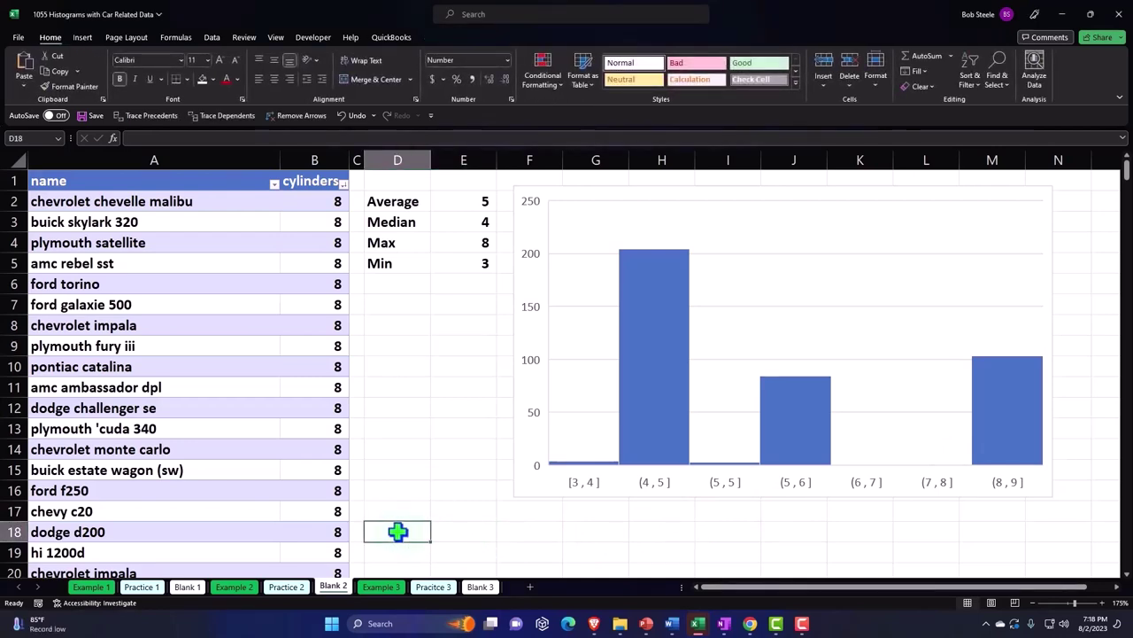
Step: Enter the headings Cylinders in D18 and Count in E18
{"action": "type", "text": "Cy"}
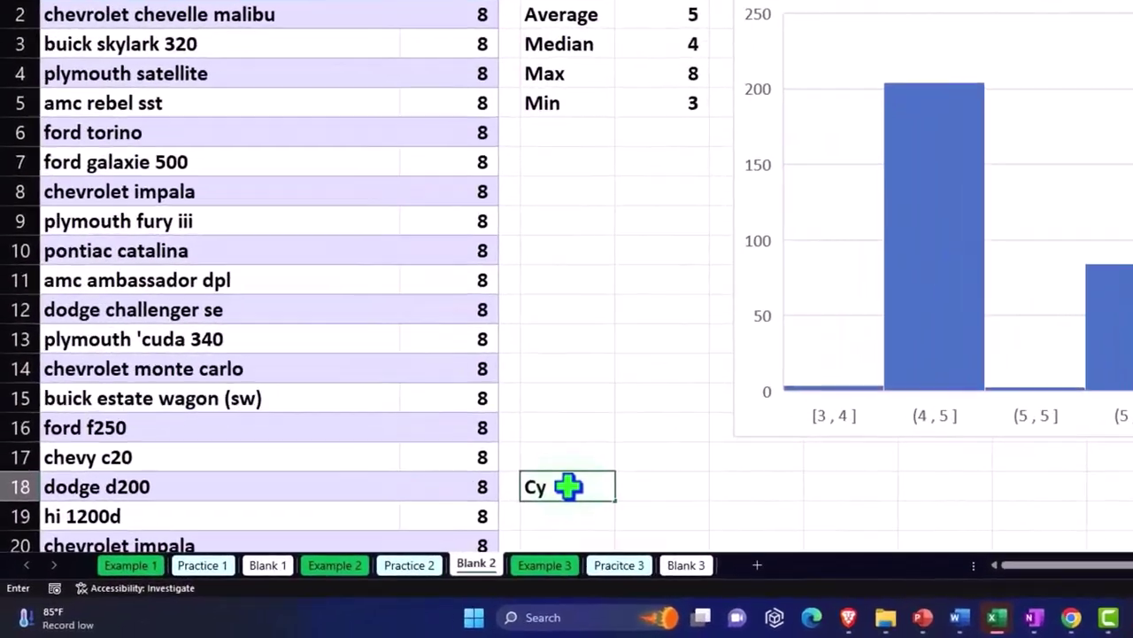
{"action": "type", "text": "linders"}
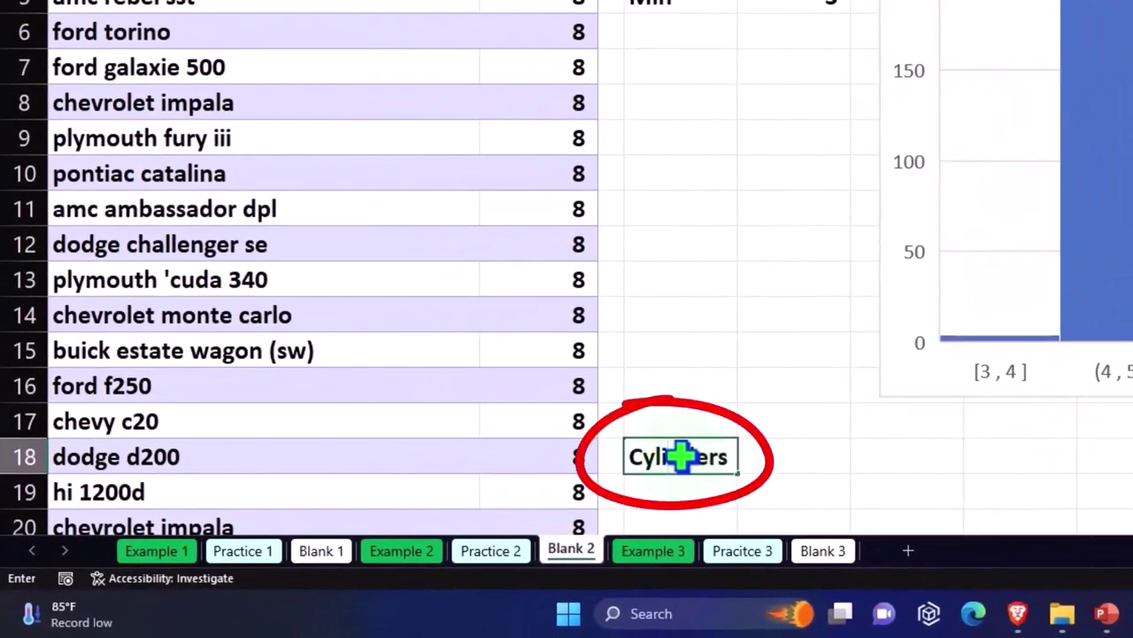
{"action": "key", "text": "Tab"}
{"action": "type", "text": "Coun"}
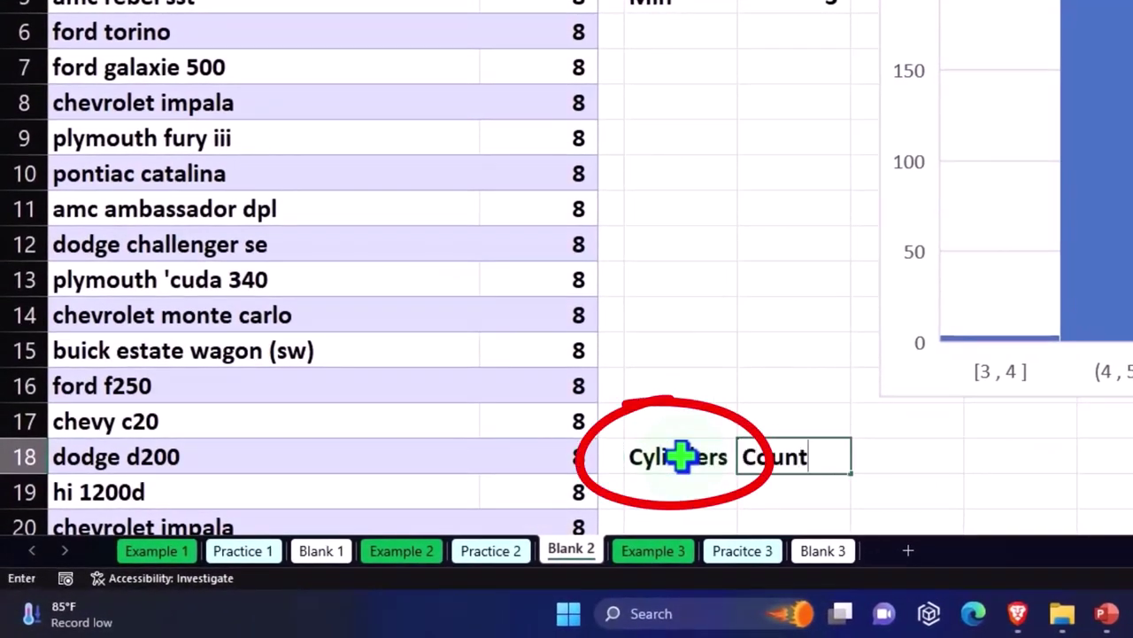
{"action": "key", "text": "Return"}
Step: Enter 1, 2, 3 in D19:D21 and fill the series down to 8 in D26
{"action": "scroll", "coordinate": [722, 380], "scroll_direction": "down", "scroll_amount": 1}
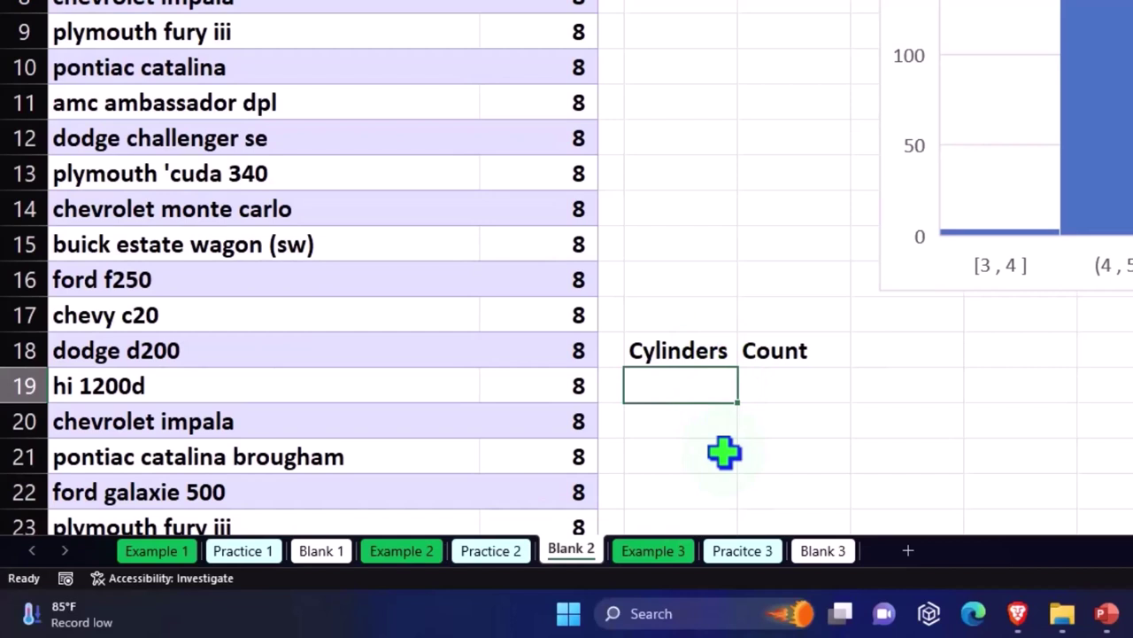
{"action": "type", "text": "1"}
{"action": "key", "text": "Return"}
{"action": "type", "text": "2"}
{"action": "key", "text": "Return"}
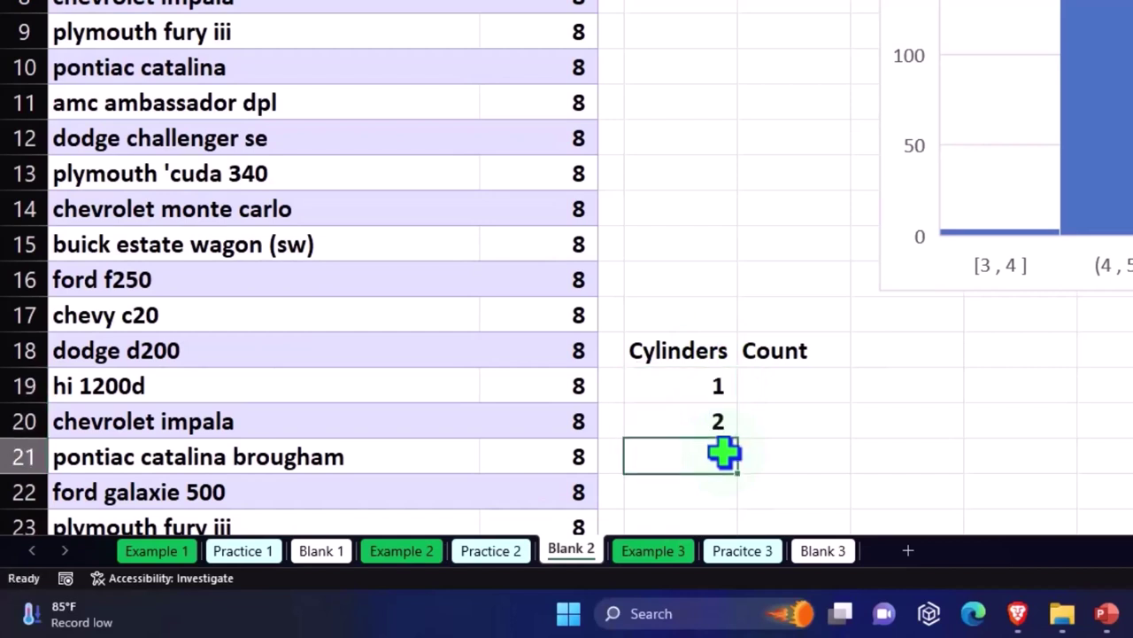
{"action": "type", "text": "33"}
{"action": "key", "text": "BackSpace"}
{"action": "key", "text": "Return"}
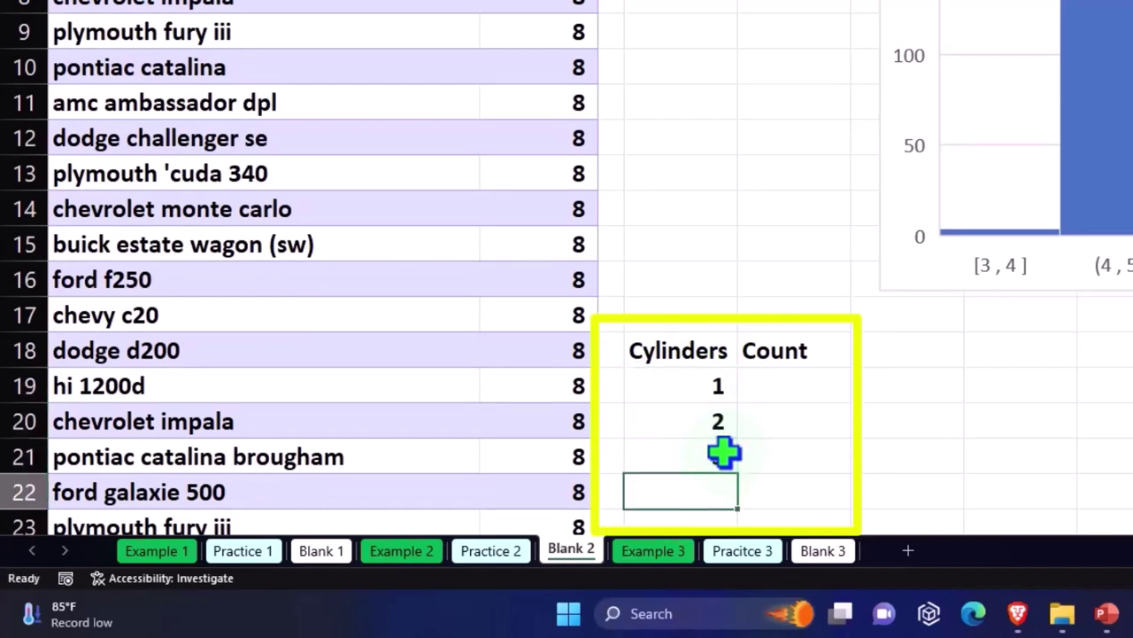
{"action": "left_click_drag", "start_coordinate": [726, 390], "coordinate": [715, 456]}
{"action": "scroll", "coordinate": [749, 397], "scroll_direction": "down", "scroll_amount": 1}
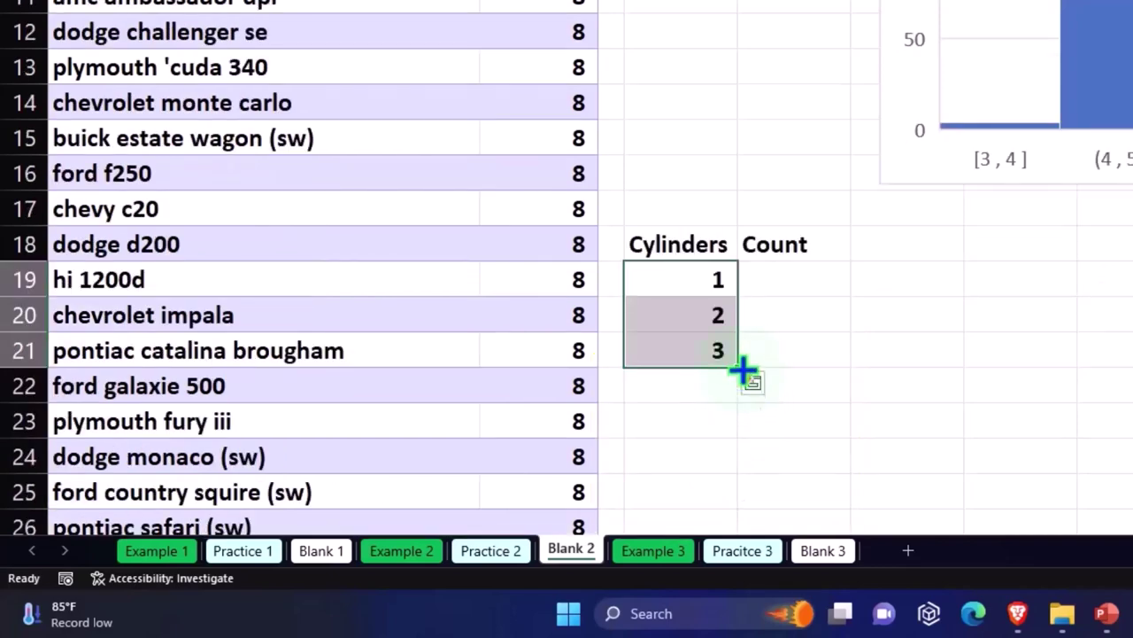
{"action": "left_click_drag", "start_coordinate": [742, 370], "coordinate": [743, 536]}
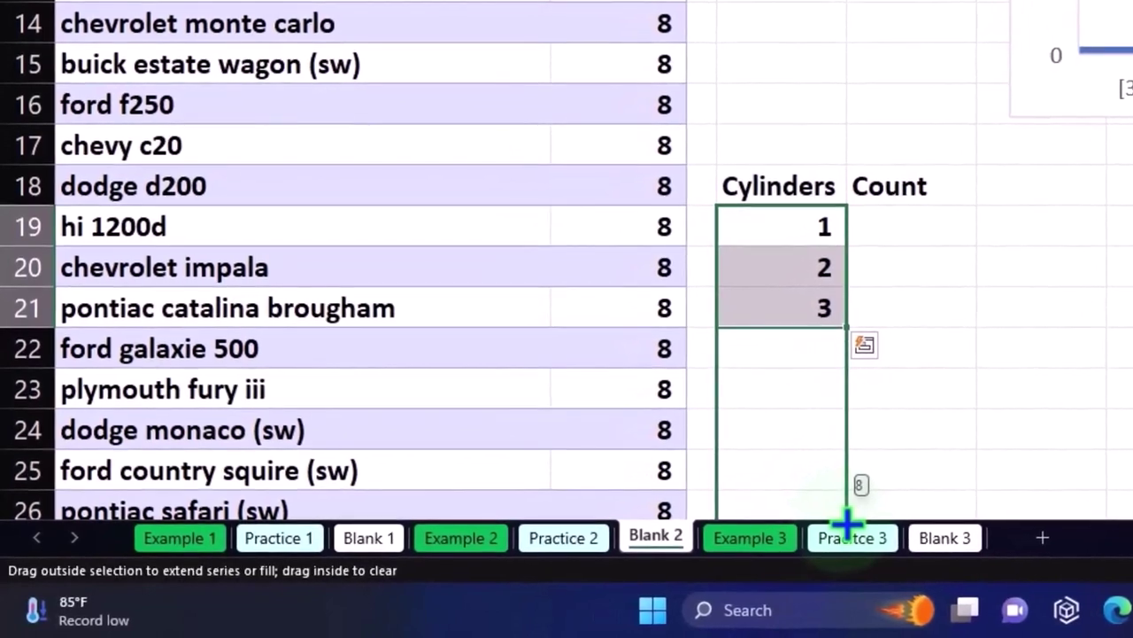
{"action": "left_click_drag", "start_coordinate": [847, 525], "coordinate": [848, 523]}
{"action": "scroll", "coordinate": [898, 442], "scroll_direction": "down", "scroll_amount": 1}
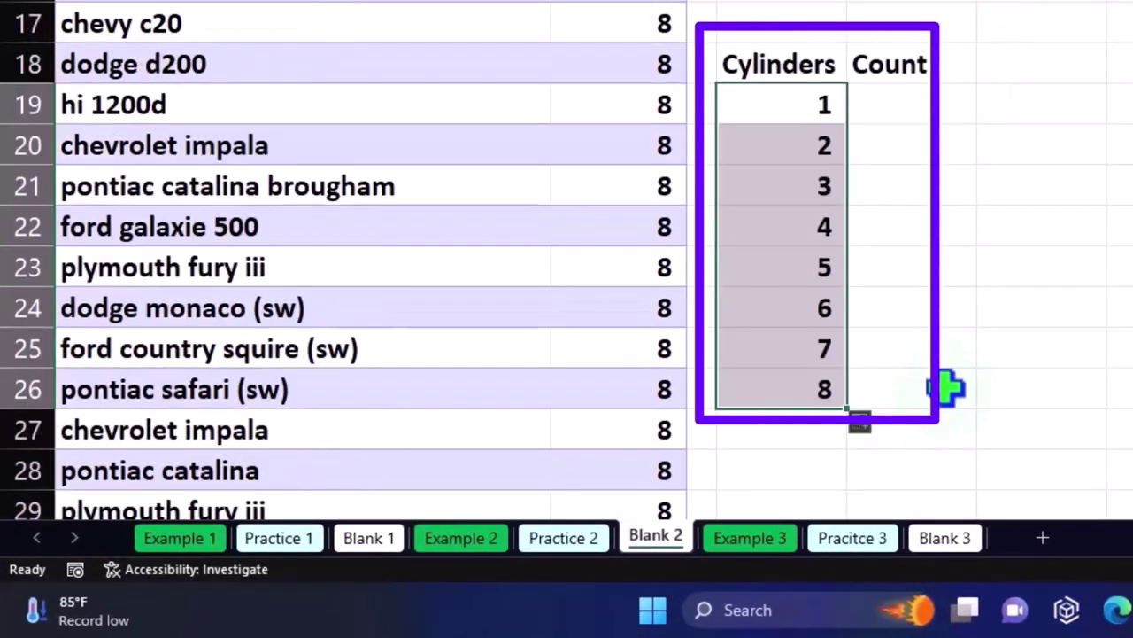
{"action": "left_click", "coordinate": [905, 105]}
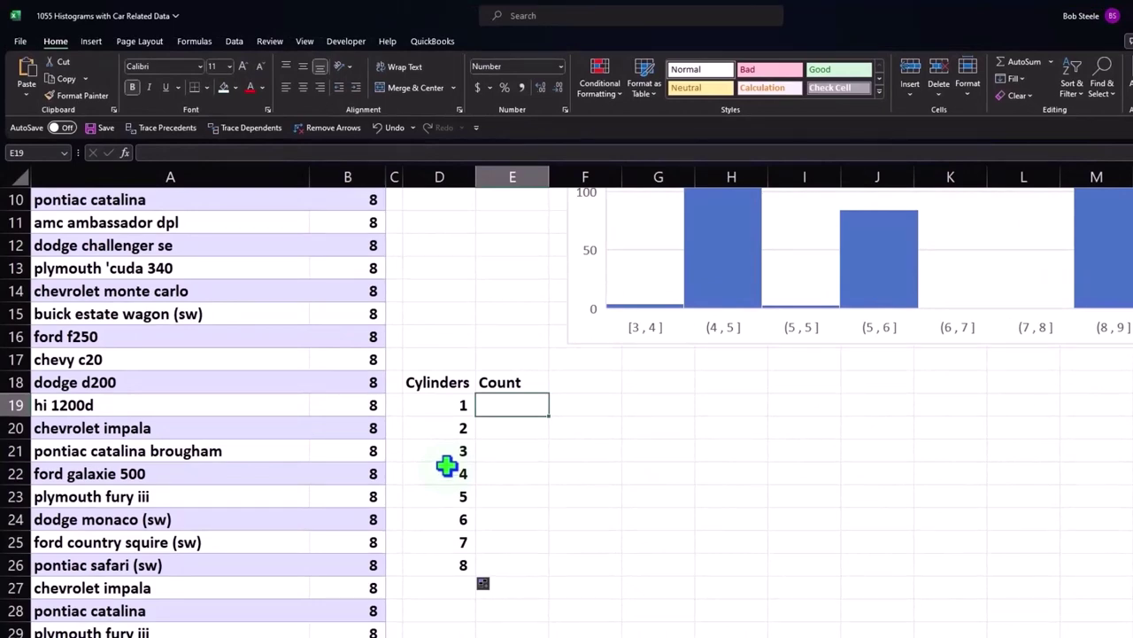
Step: Enter =COUNTIF(Table12[cylinders],D19) in E19, which returns 0 for 1 cylinder
{"action": "type", "text": "="}
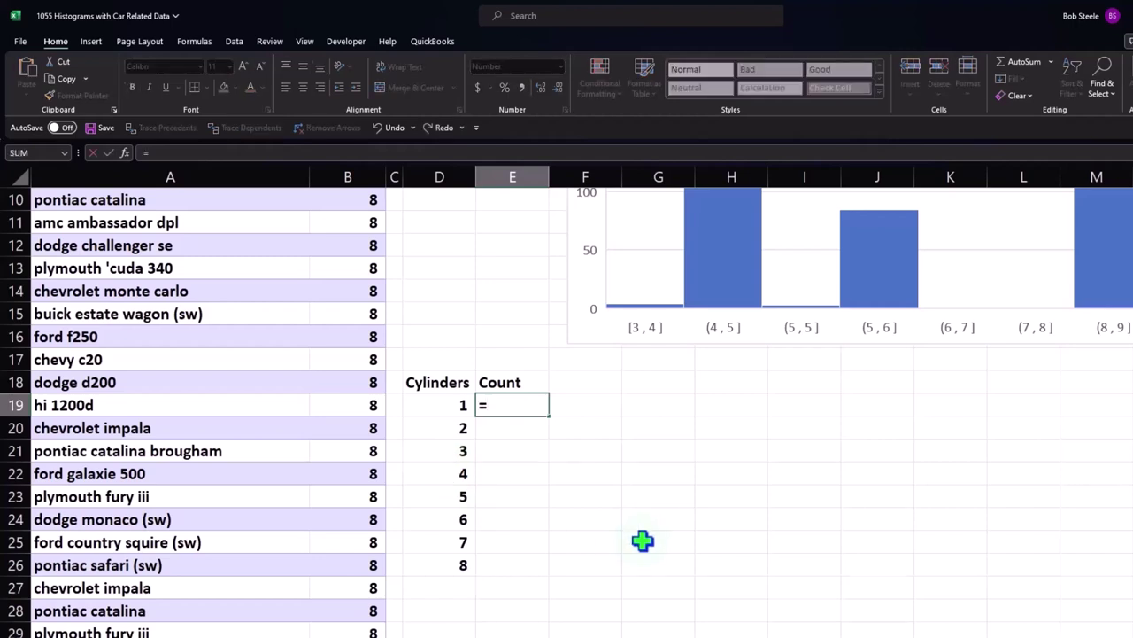
{"action": "type", "text": "count"}
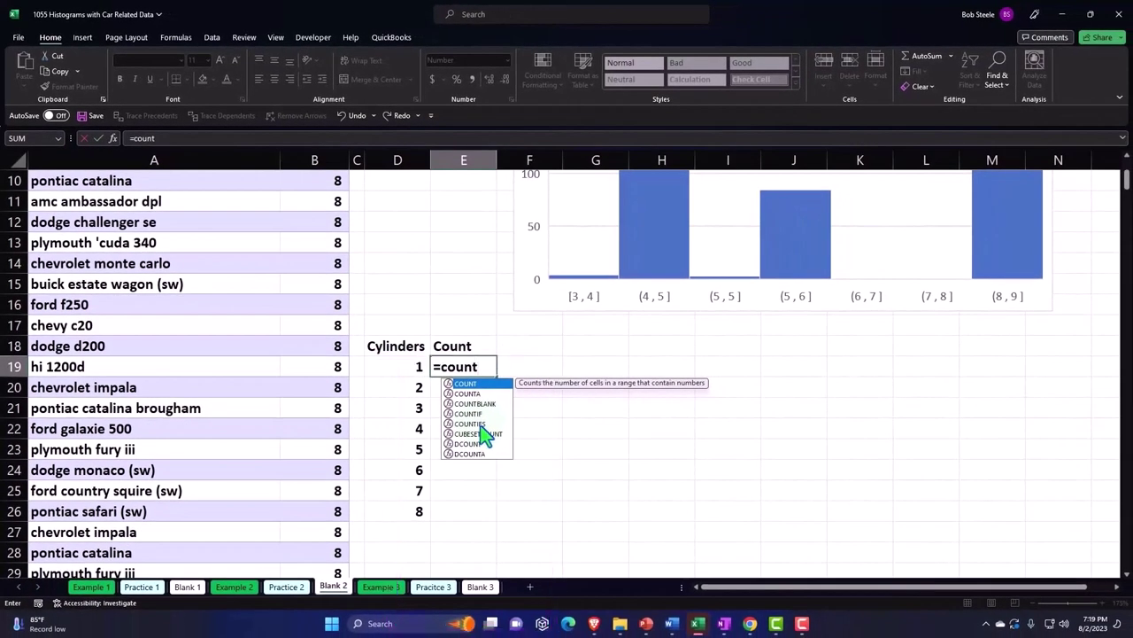
{"action": "double_click", "coordinate": [475, 413]}
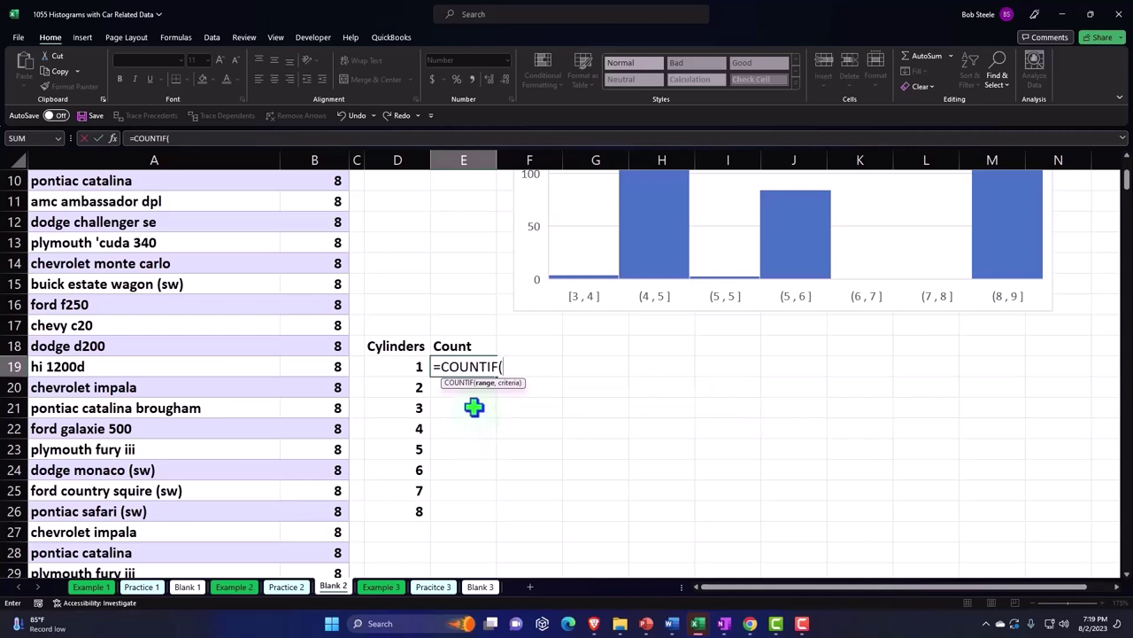
{"action": "scroll", "coordinate": [416, 433], "scroll_direction": "up", "scroll_amount": 3}
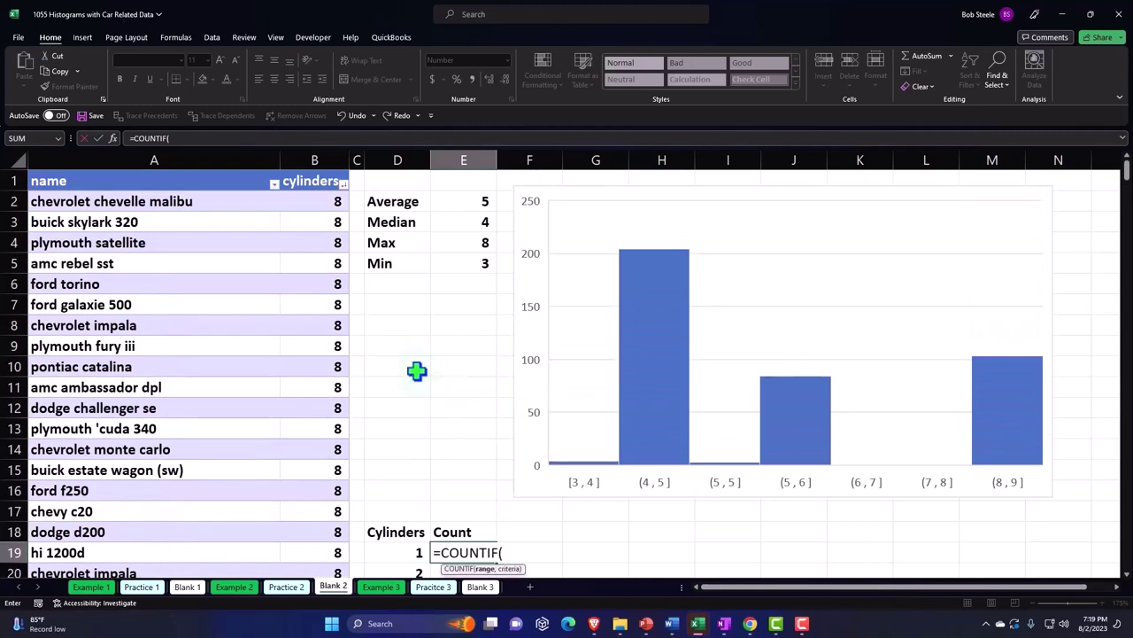
{"action": "left_click", "coordinate": [316, 168]}
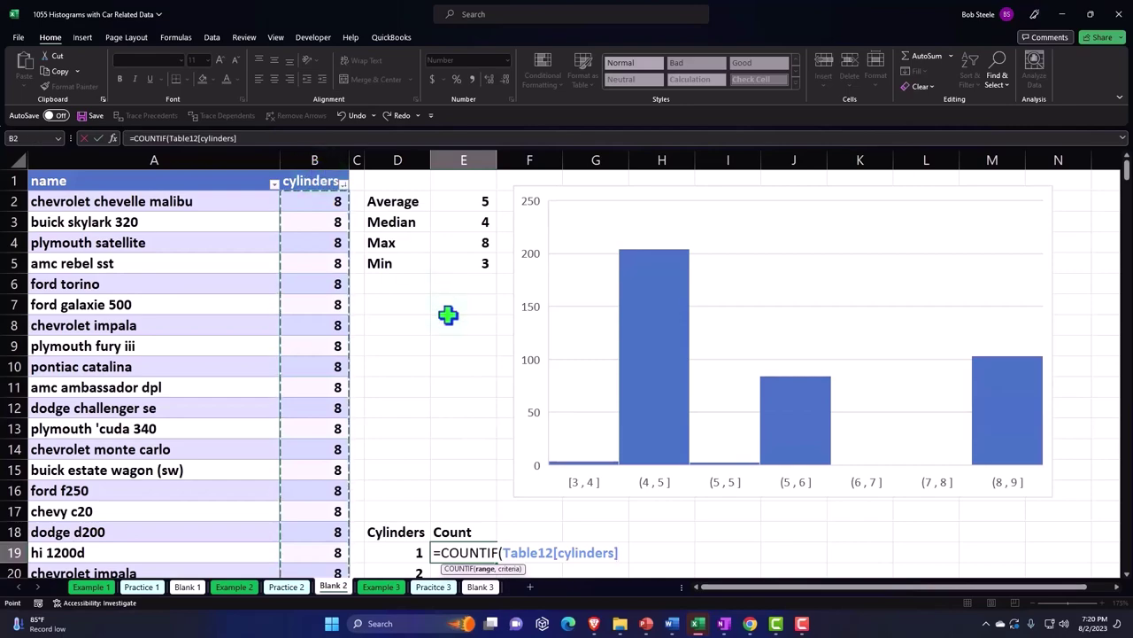
{"action": "scroll", "coordinate": [456, 336], "scroll_direction": "down", "scroll_amount": 2}
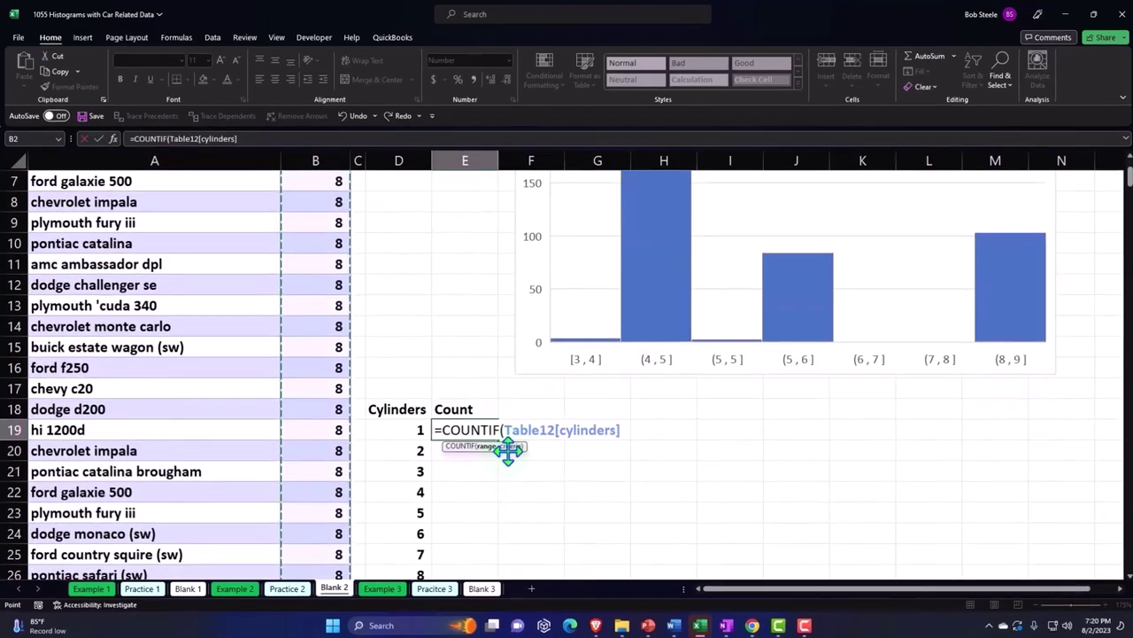
{"action": "type", "text": ","}
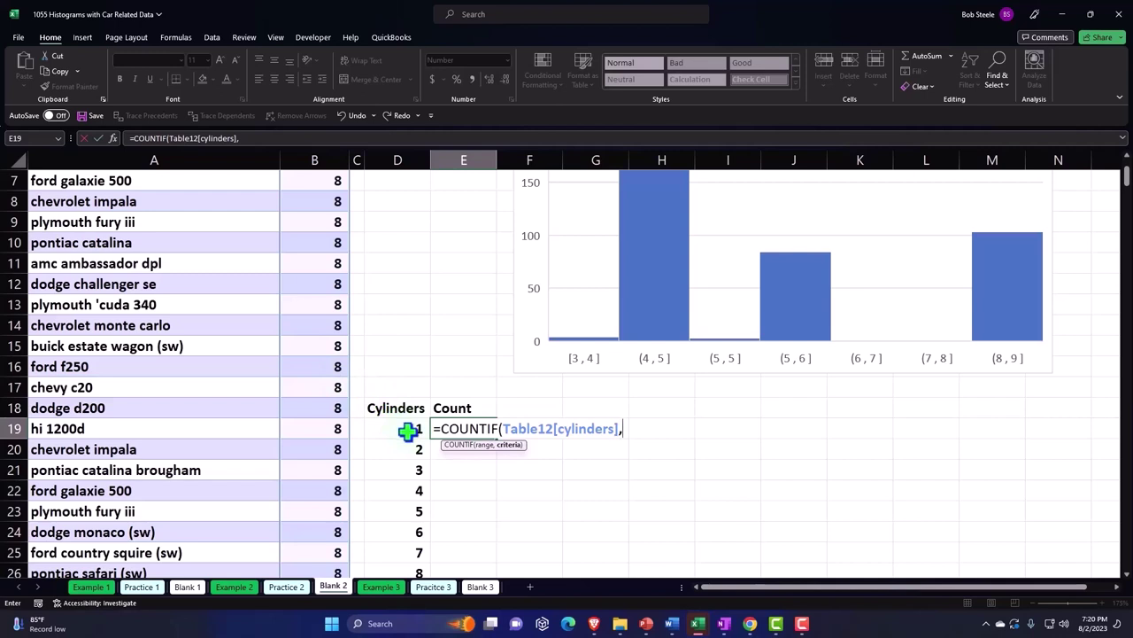
{"action": "left_click", "coordinate": [409, 431]}
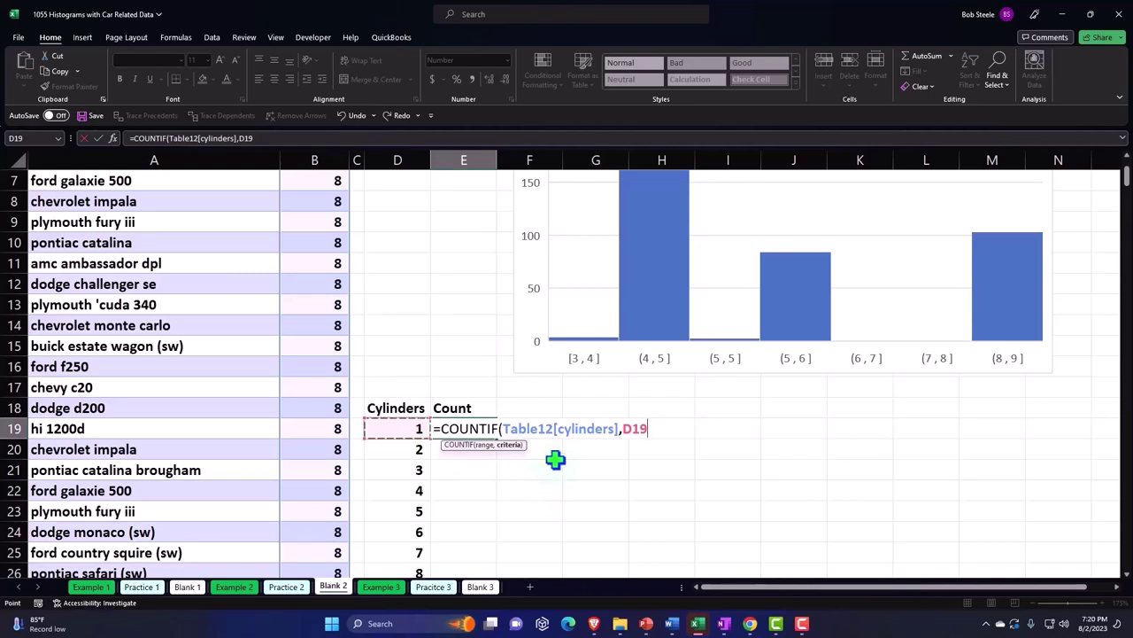
{"action": "key", "text": "Return"}
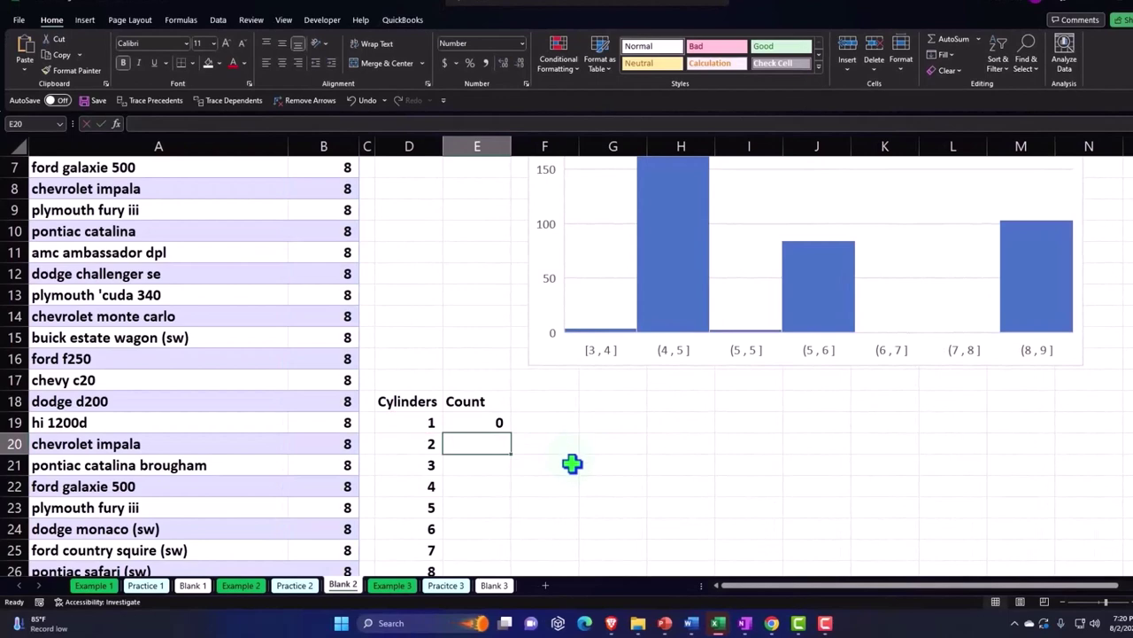
{"action": "double_click", "coordinate": [481, 427]}
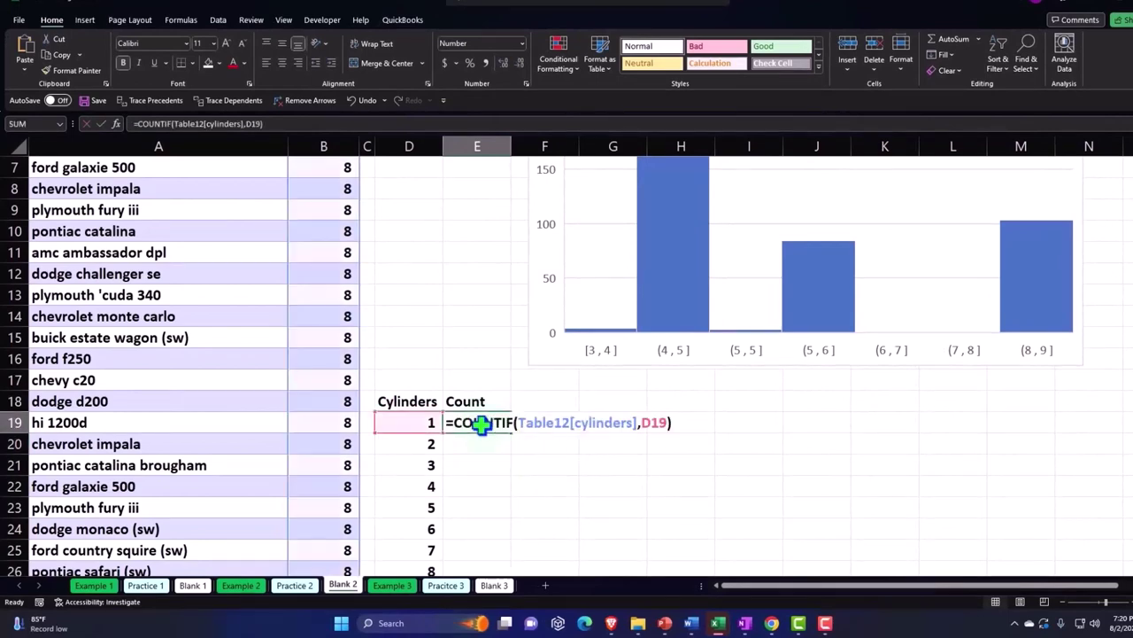
{"action": "key", "text": "Return"}
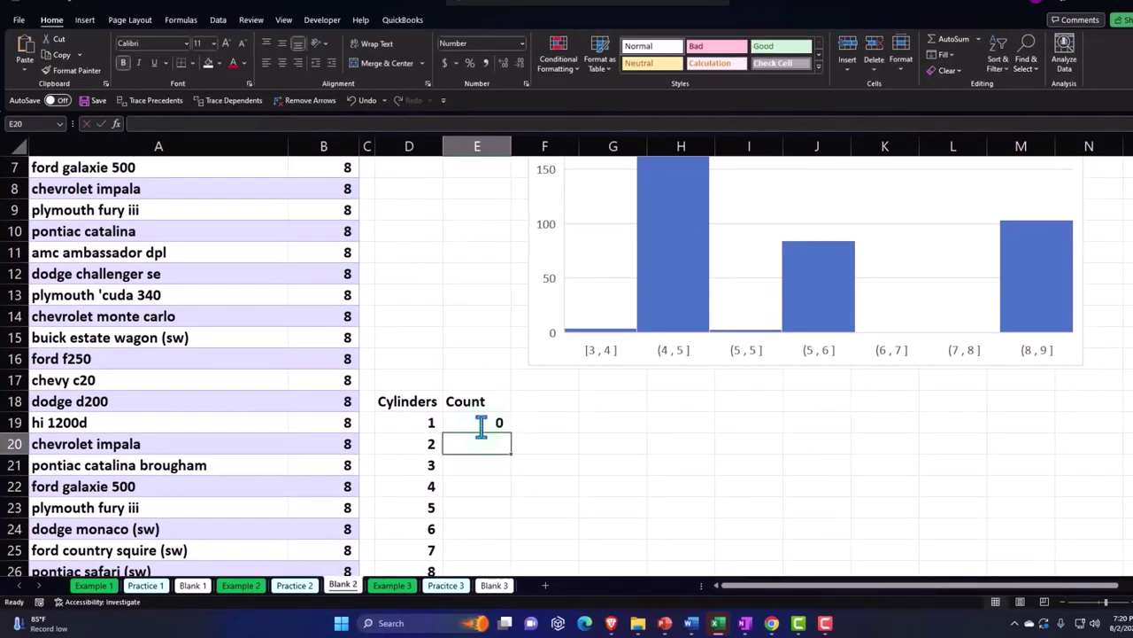
{"action": "left_click", "coordinate": [481, 424]}
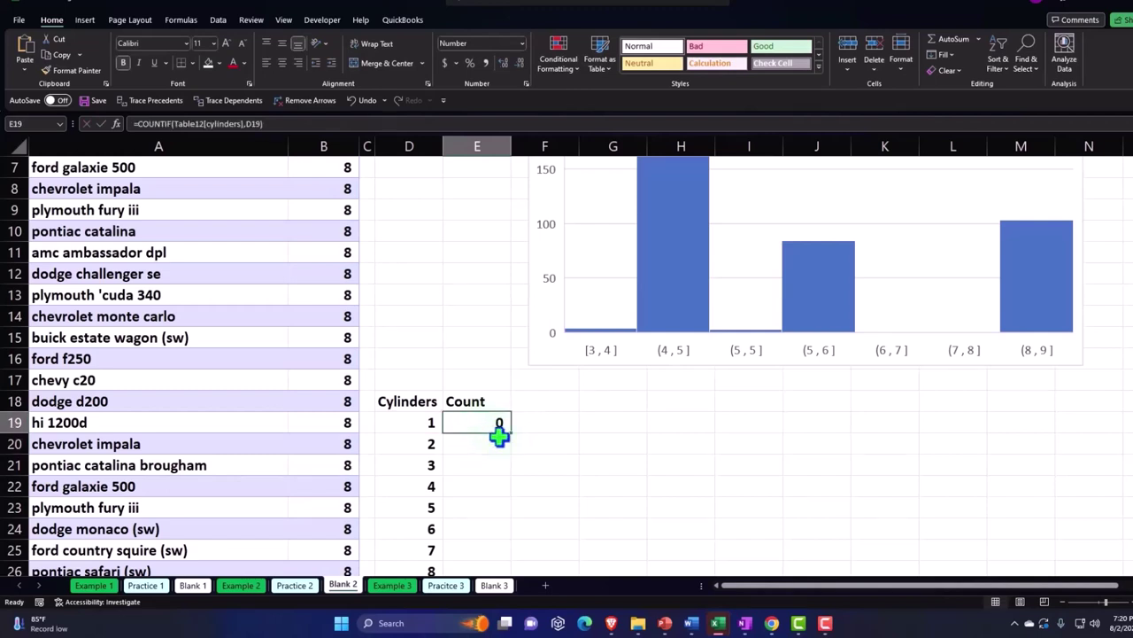
{"action": "scroll", "coordinate": [499, 436], "scroll_direction": "down", "scroll_amount": 1}
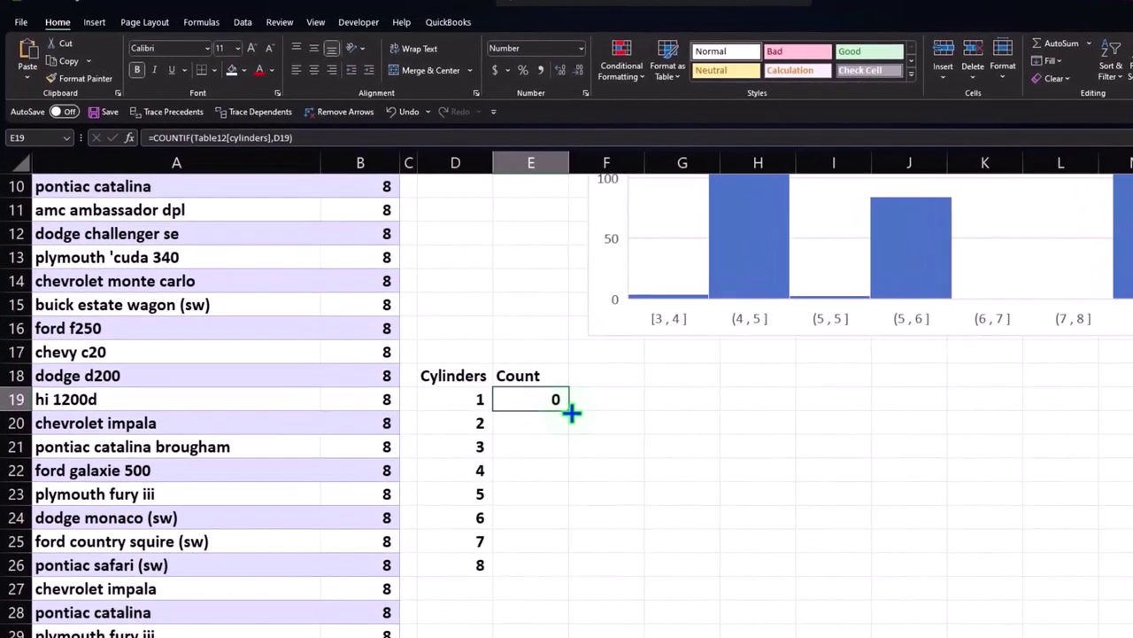
Step: Copy the COUNTIF formula down to E26, giving counts 0, 0, 4, 204, 3, 84, 0, 103
{"action": "left_click_drag", "start_coordinate": [571, 410], "coordinate": [559, 568]}
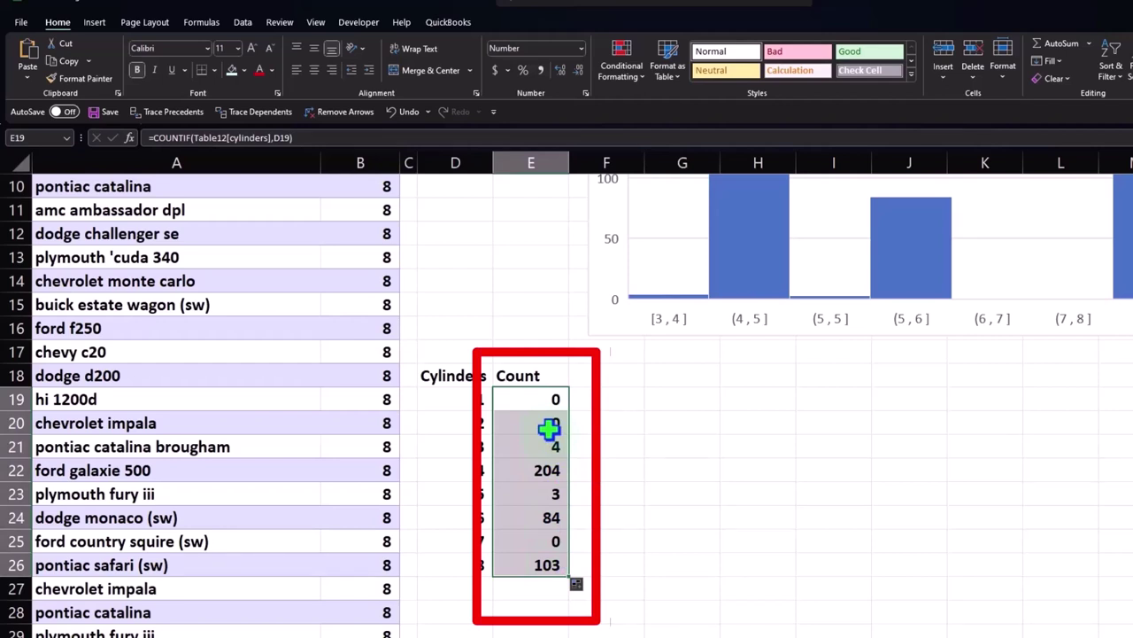
{"action": "left_click", "coordinate": [833, 517]}
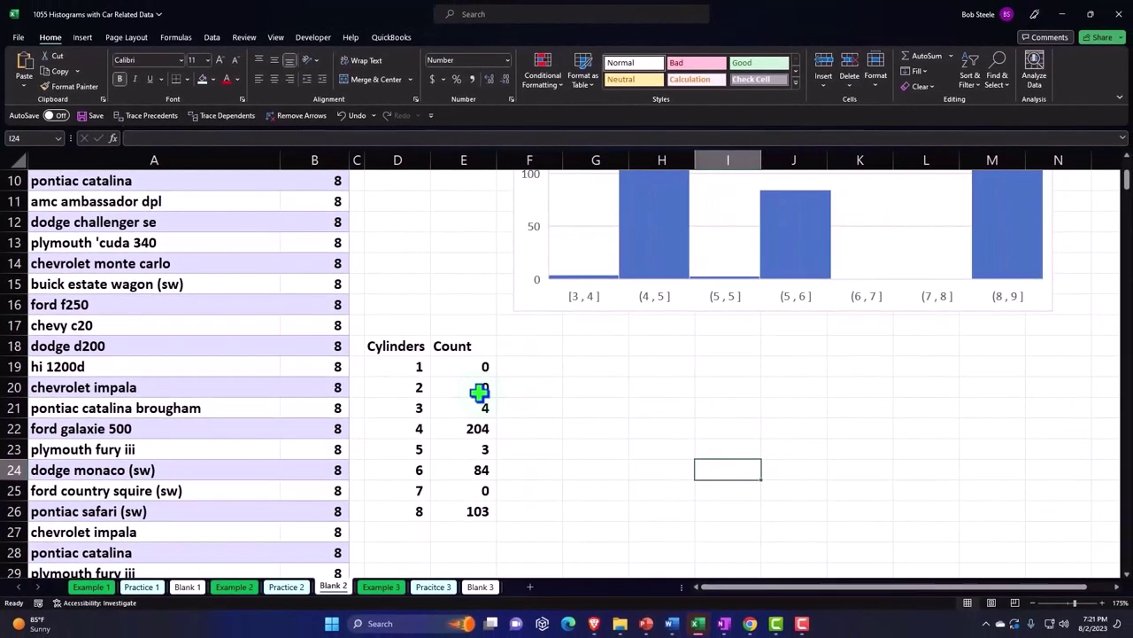
{"action": "left_click", "coordinate": [394, 345]}
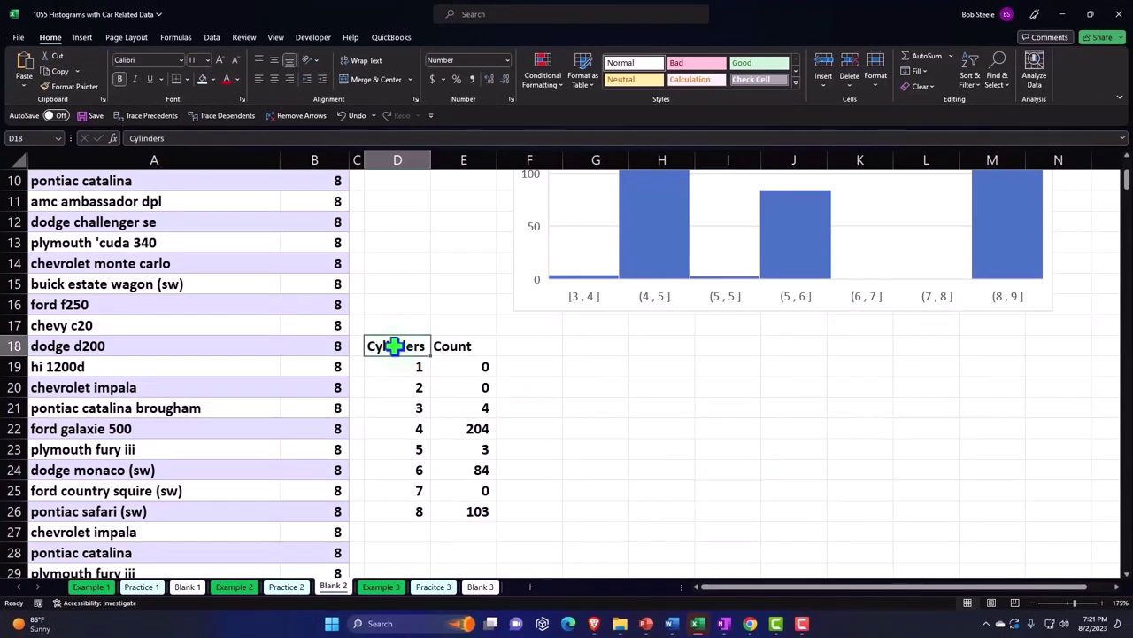
{"action": "left_click", "coordinate": [401, 407]}
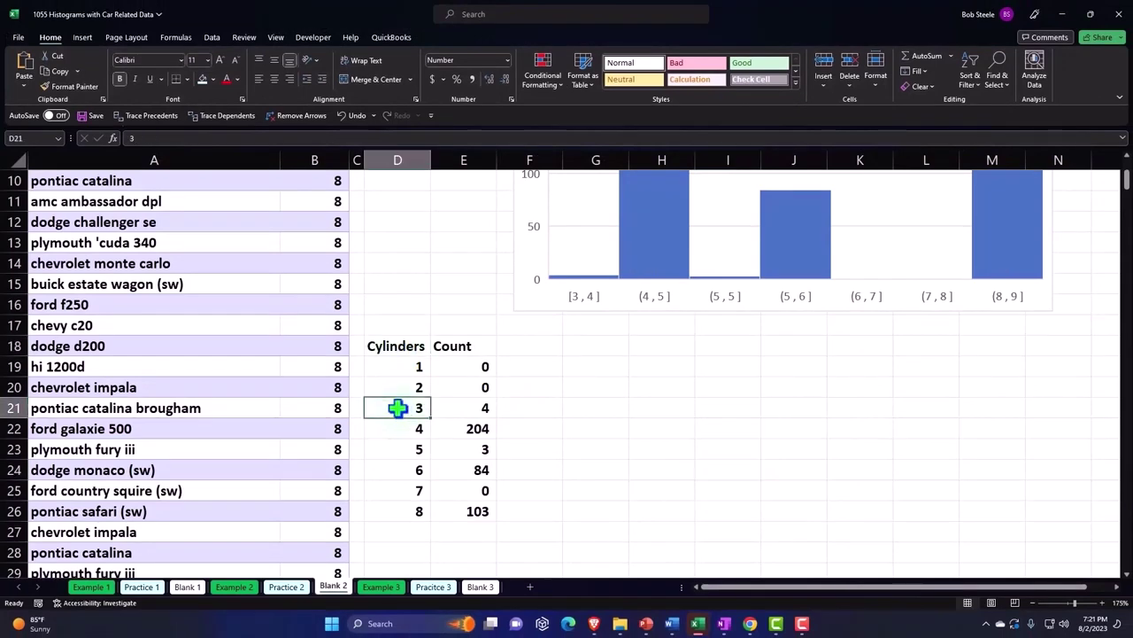
{"action": "scroll", "coordinate": [394, 406], "scroll_direction": "up", "scroll_amount": 1}
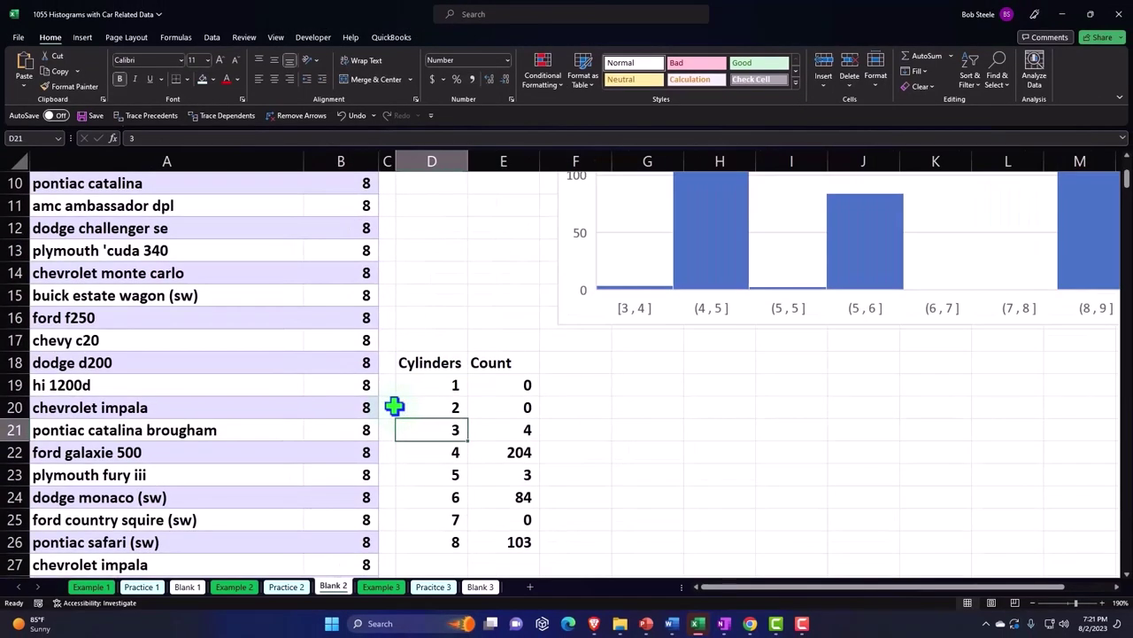
Step: Convert the Cylinders/Count range D18:E26 into an Excel table with headers
{"action": "left_click", "coordinate": [85, 35]}
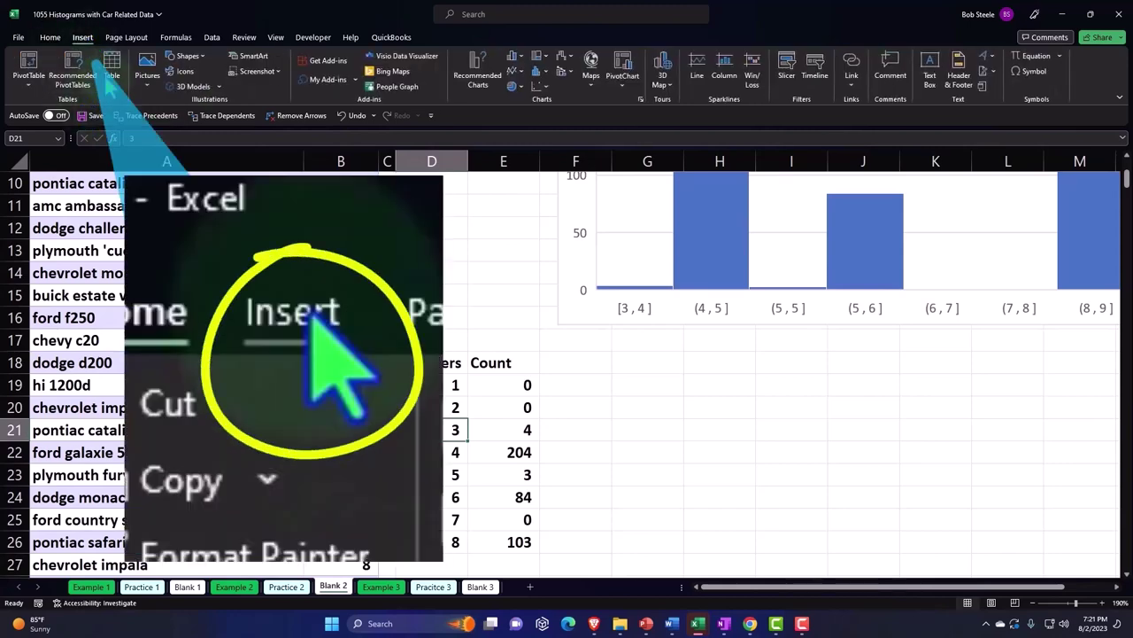
{"action": "left_click", "coordinate": [112, 69]}
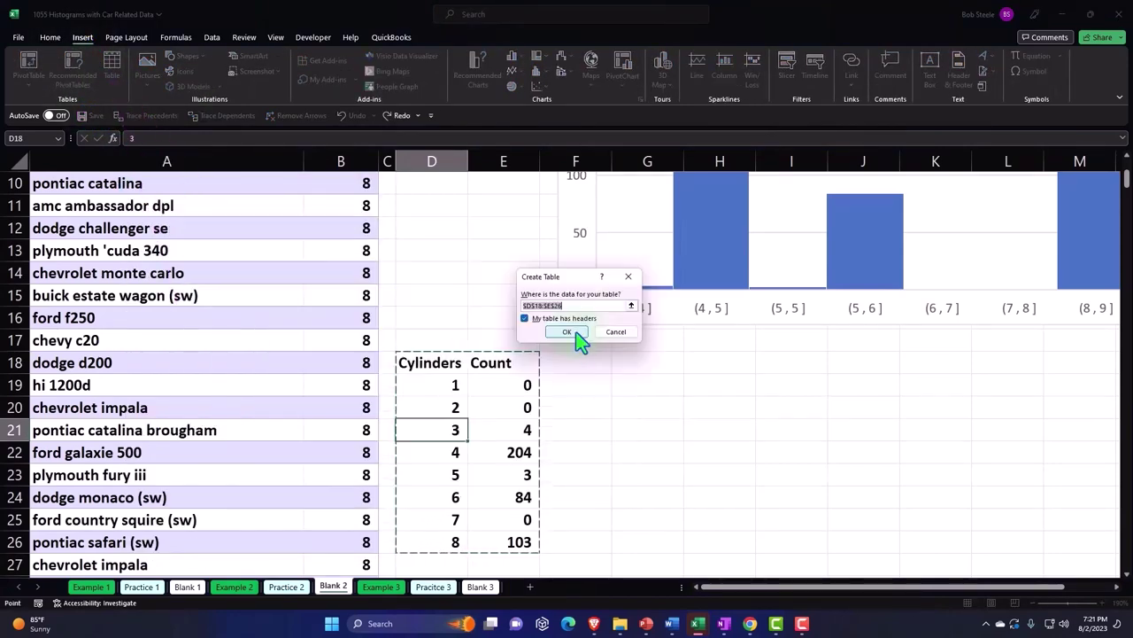
{"action": "left_click", "coordinate": [574, 333]}
Step: Select the Cylinders and Count table data for charting
{"action": "left_click", "coordinate": [647, 429]}
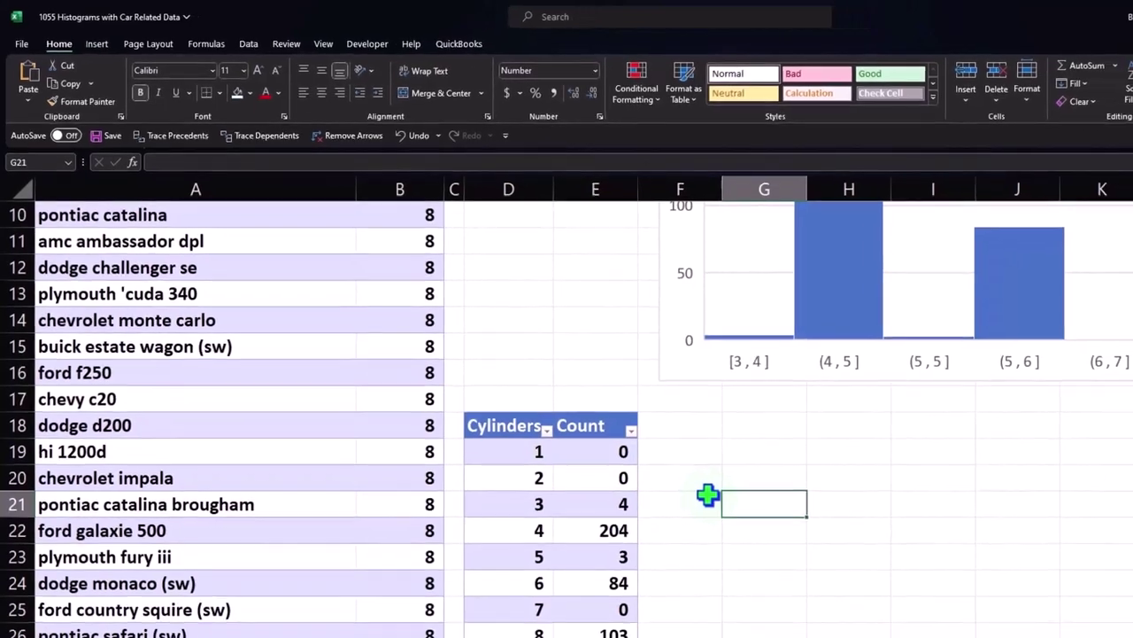
{"action": "scroll", "coordinate": [700, 489], "scroll_direction": "down", "scroll_amount": 1}
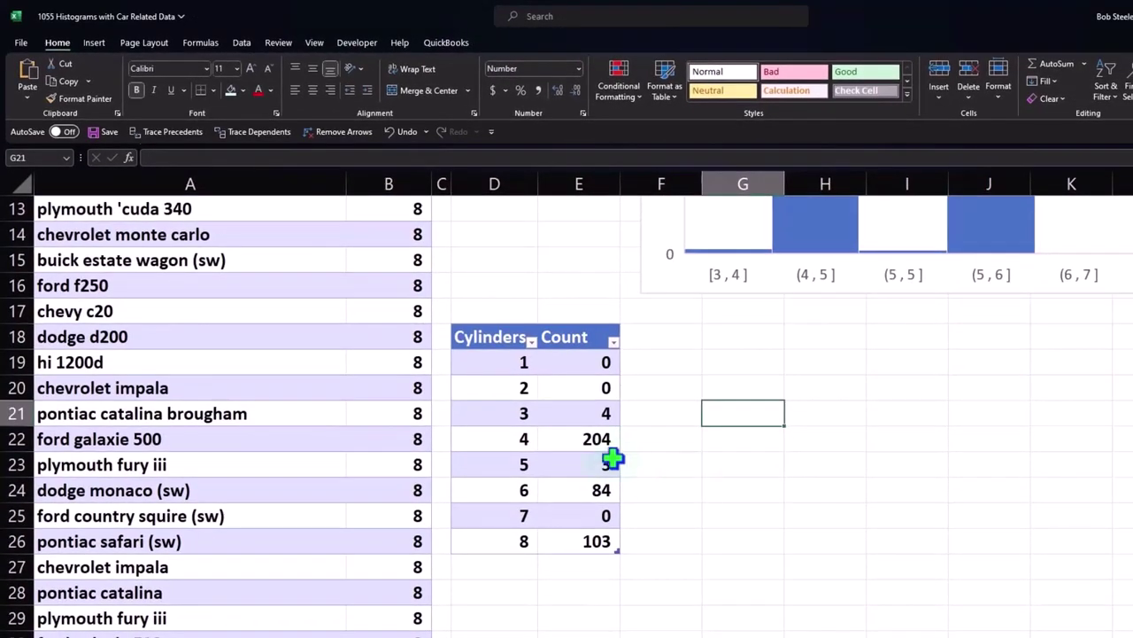
{"action": "left_click_drag", "start_coordinate": [496, 337], "coordinate": [550, 523]}
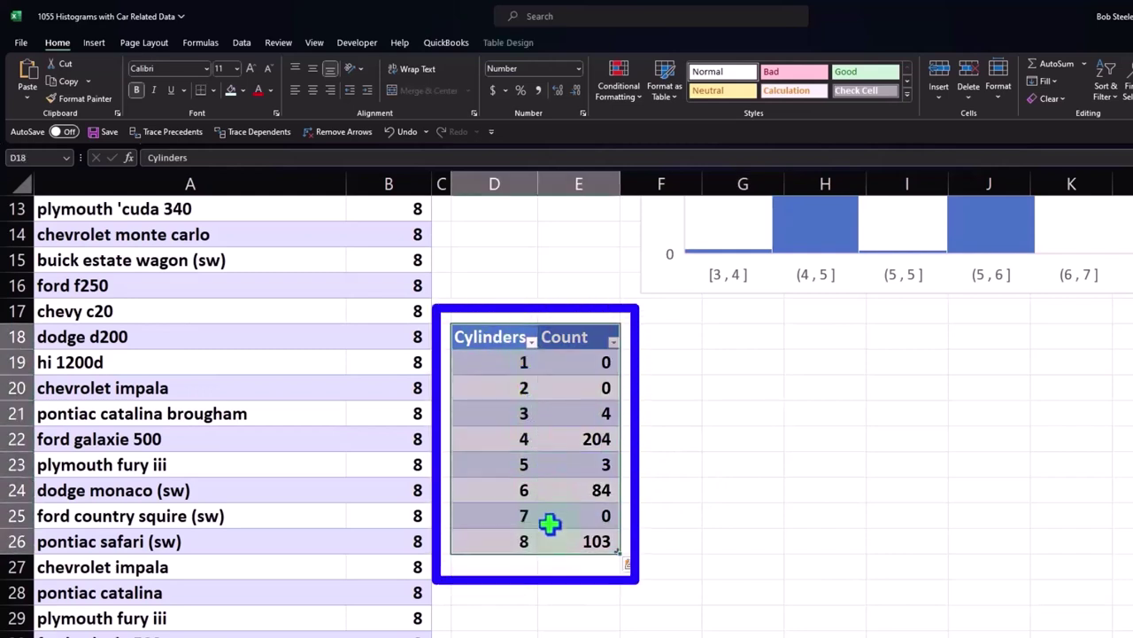
Step: Insert a 2-D clustered column chart and move it to the right of the table
{"action": "left_click", "coordinate": [92, 44]}
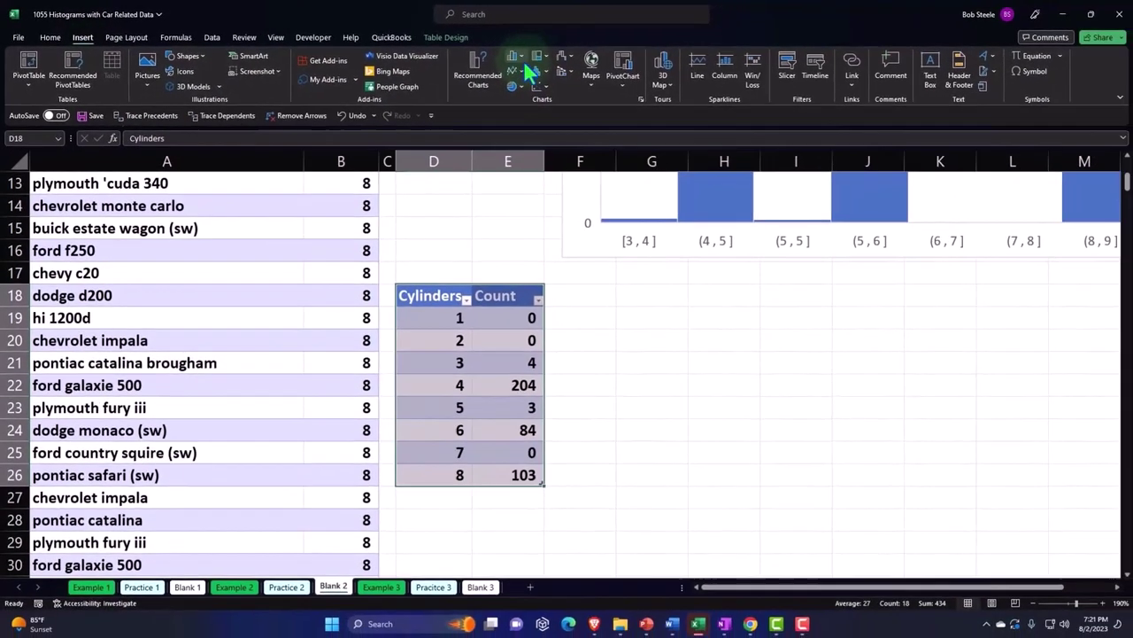
{"action": "left_click", "coordinate": [519, 57]}
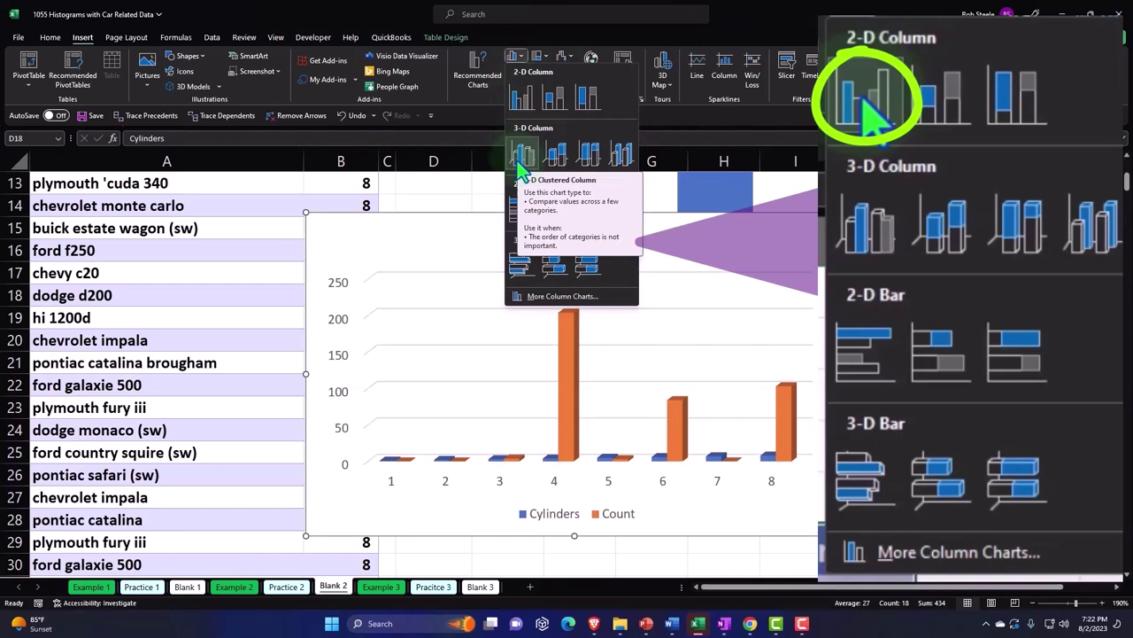
{"action": "left_click", "coordinate": [523, 97]}
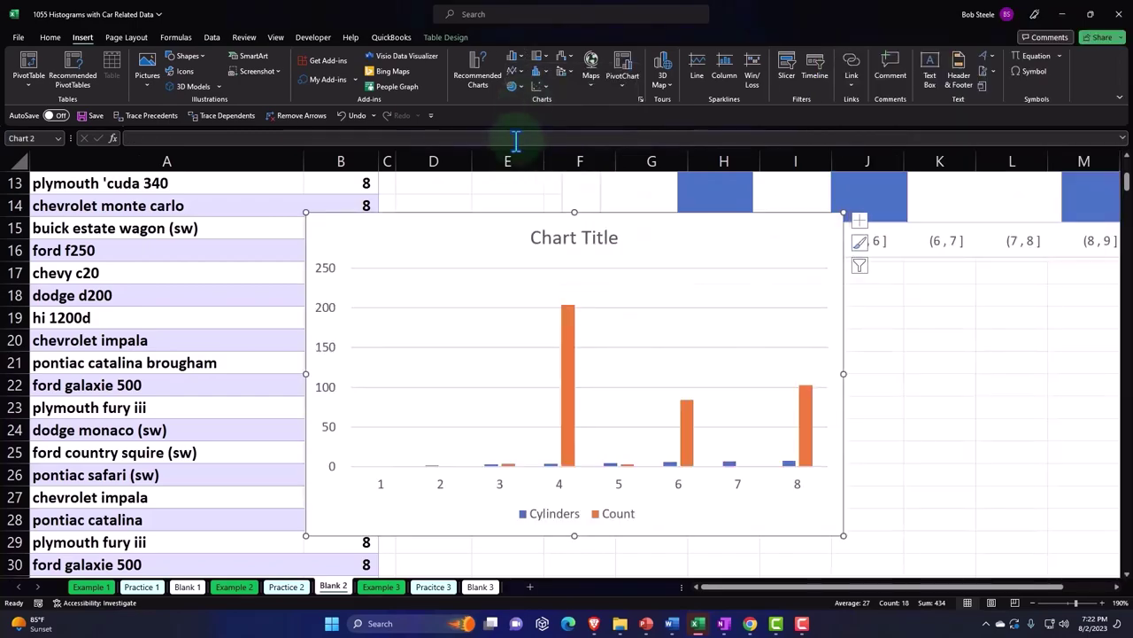
{"action": "left_click_drag", "start_coordinate": [344, 222], "coordinate": [590, 283]}
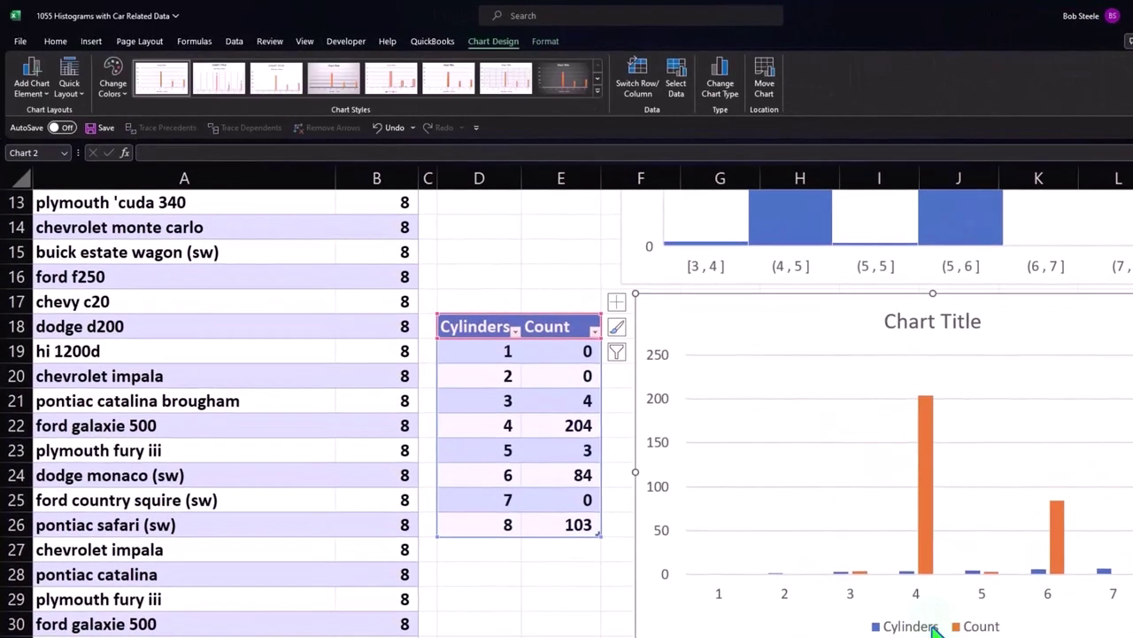
{"action": "left_click_drag", "start_coordinate": [295, 285], "coordinate": [299, 287]}
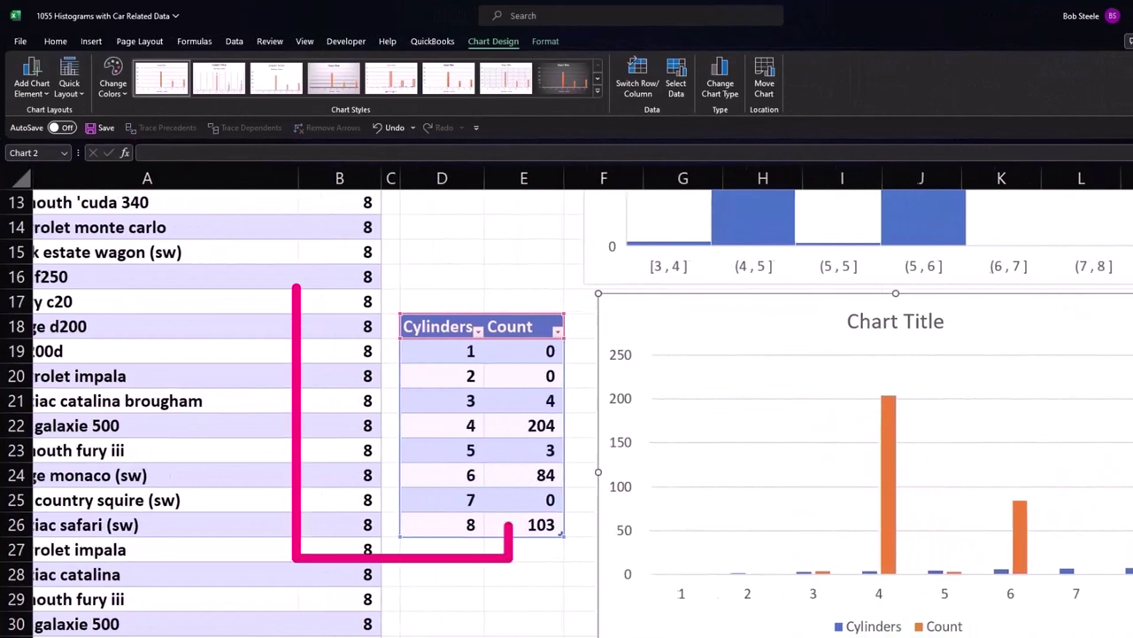
{"action": "scroll", "coordinate": [582, 402], "scroll_direction": "right", "scroll_amount": 2}
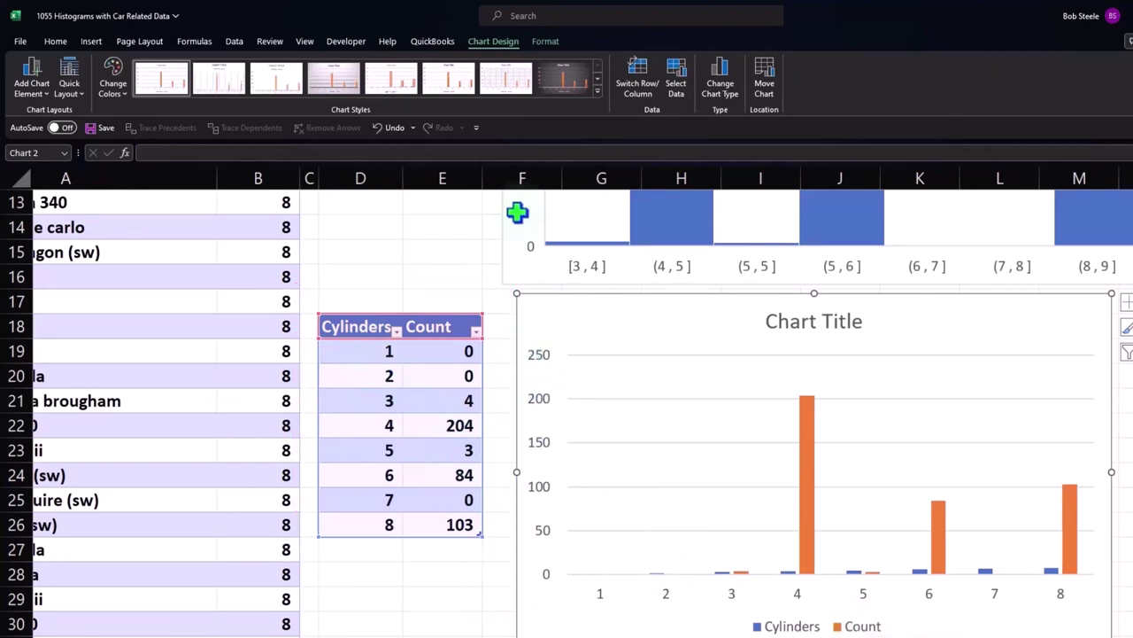
Step: Remove the Cylinders series so only Count is plotted, and delete the 'Count' chart title
{"action": "left_click", "coordinate": [675, 86]}
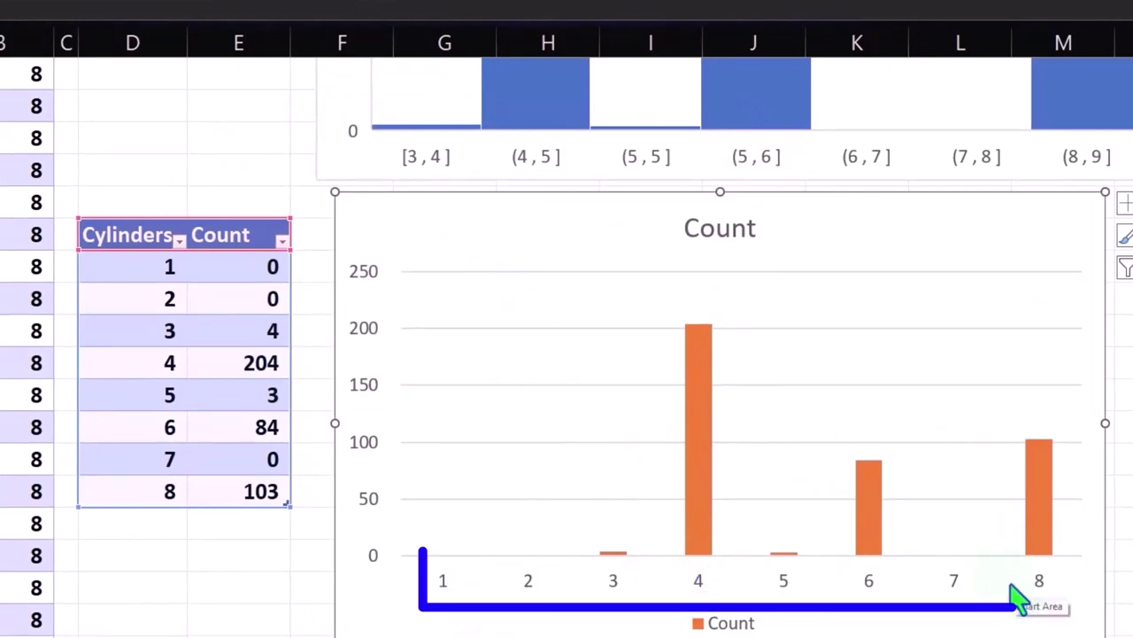
{"action": "left_click", "coordinate": [733, 227]}
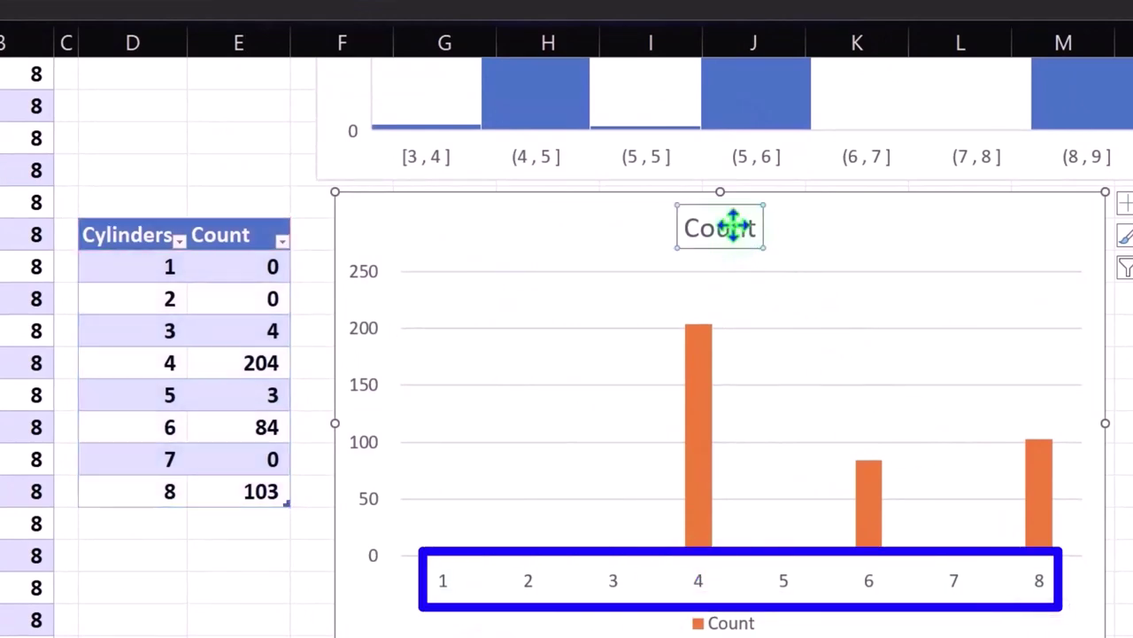
{"action": "key", "text": "Delete"}
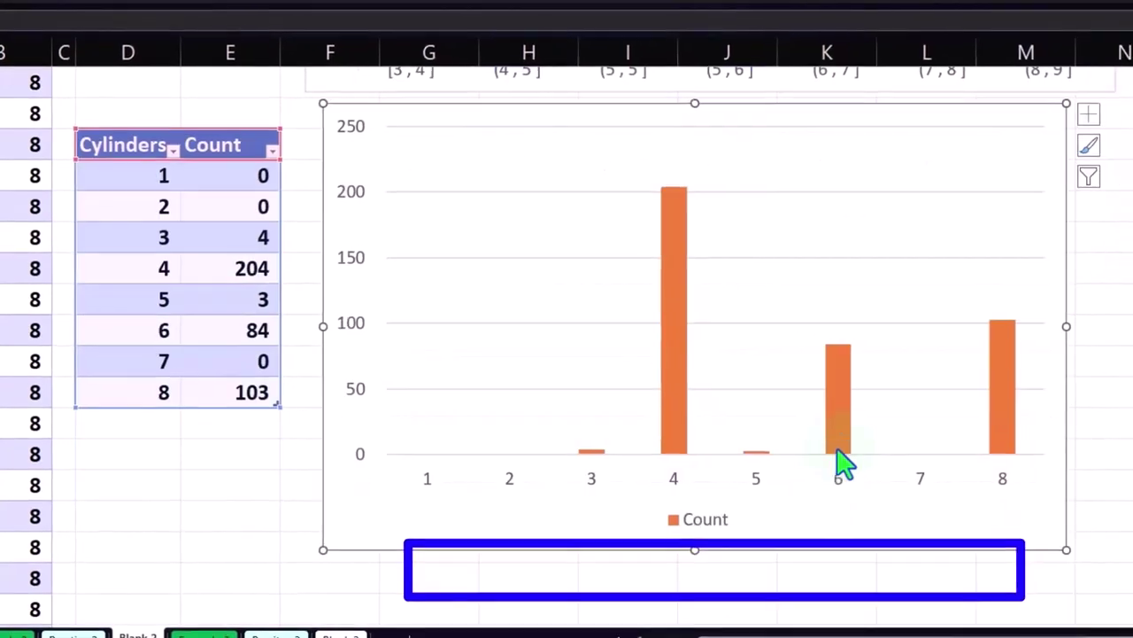
Step: Delete the legend from the Count column chart and deselect it
{"action": "left_click", "coordinate": [1086, 118]}
{"action": "left_click", "coordinate": [701, 519]}
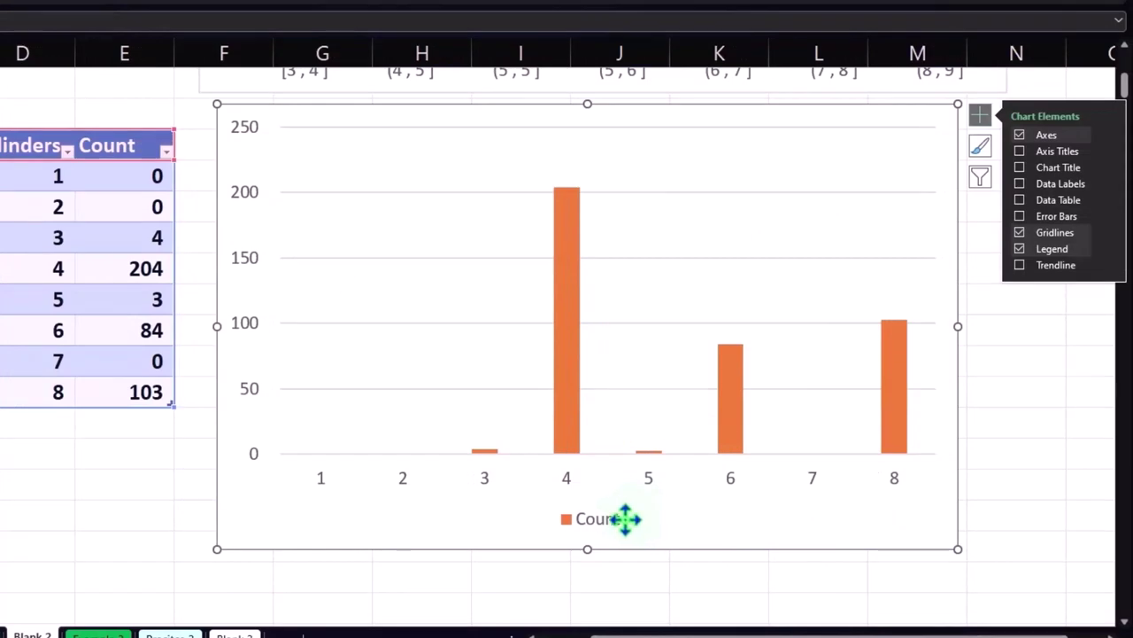
{"action": "key", "text": "Delete"}
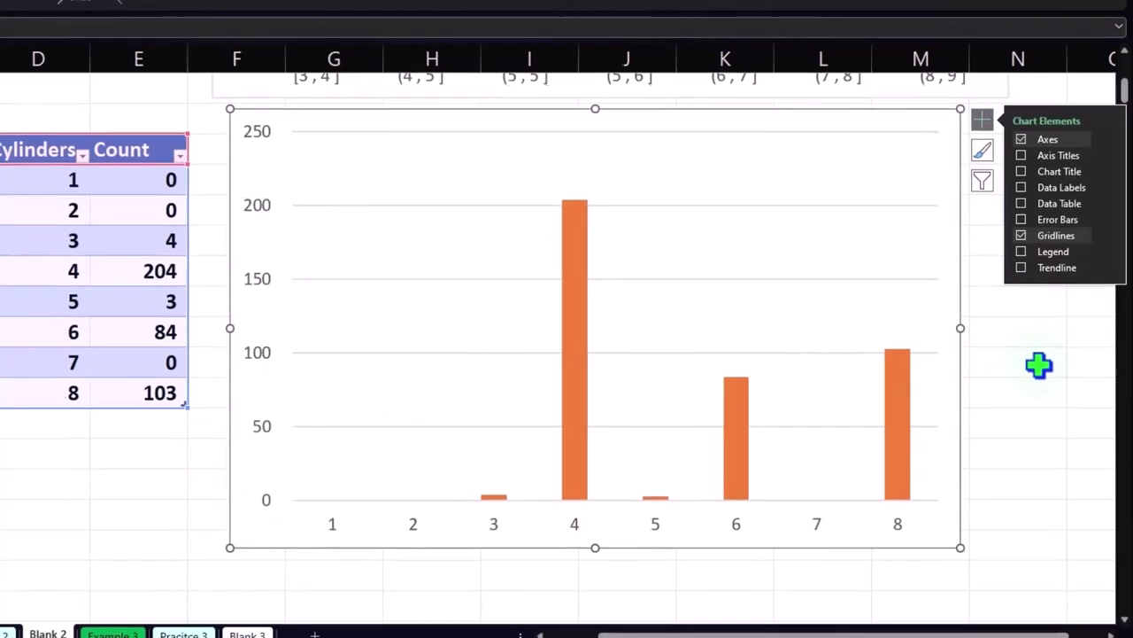
{"action": "left_click", "coordinate": [1039, 365]}
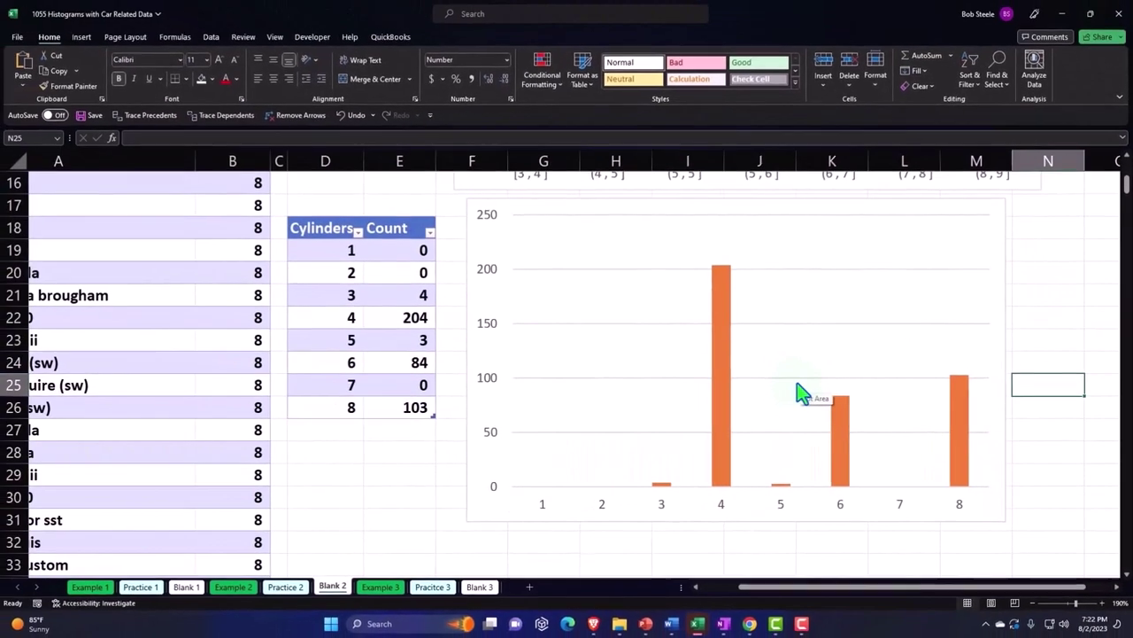
Step: Select the orange Count bar series in the chart
{"action": "scroll", "coordinate": [801, 392], "scroll_direction": "up", "scroll_amount": 3}
{"action": "scroll", "coordinate": [801, 392], "scroll_direction": "up", "scroll_amount": 1}
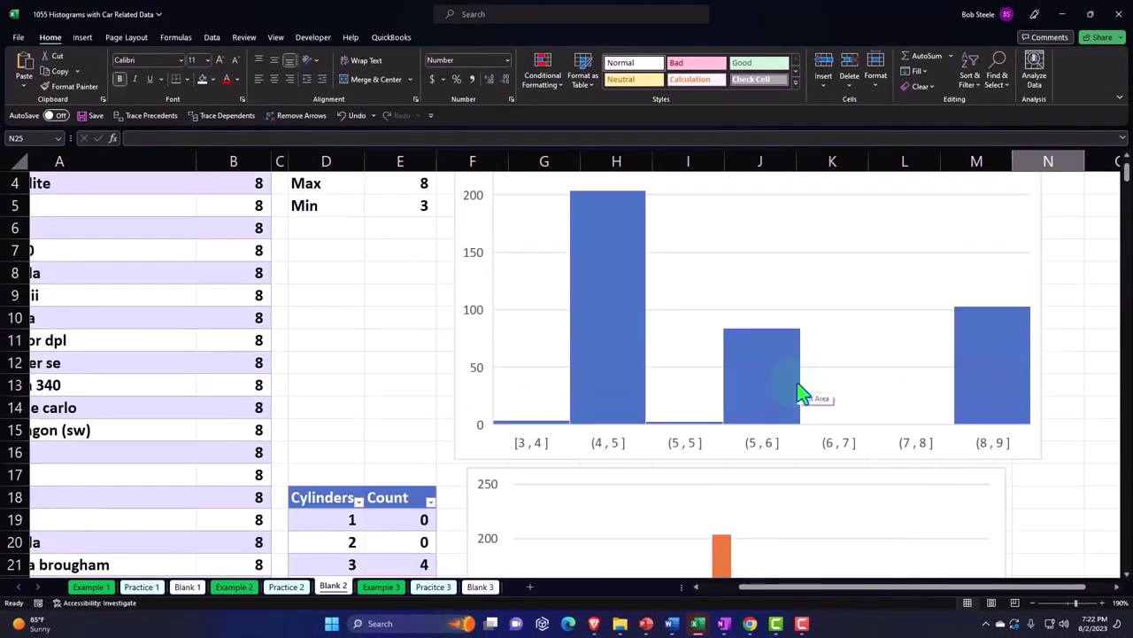
{"action": "scroll", "coordinate": [801, 392], "scroll_direction": "down", "scroll_amount": 2}
{"action": "scroll", "coordinate": [800, 392], "scroll_direction": "down", "scroll_amount": 2}
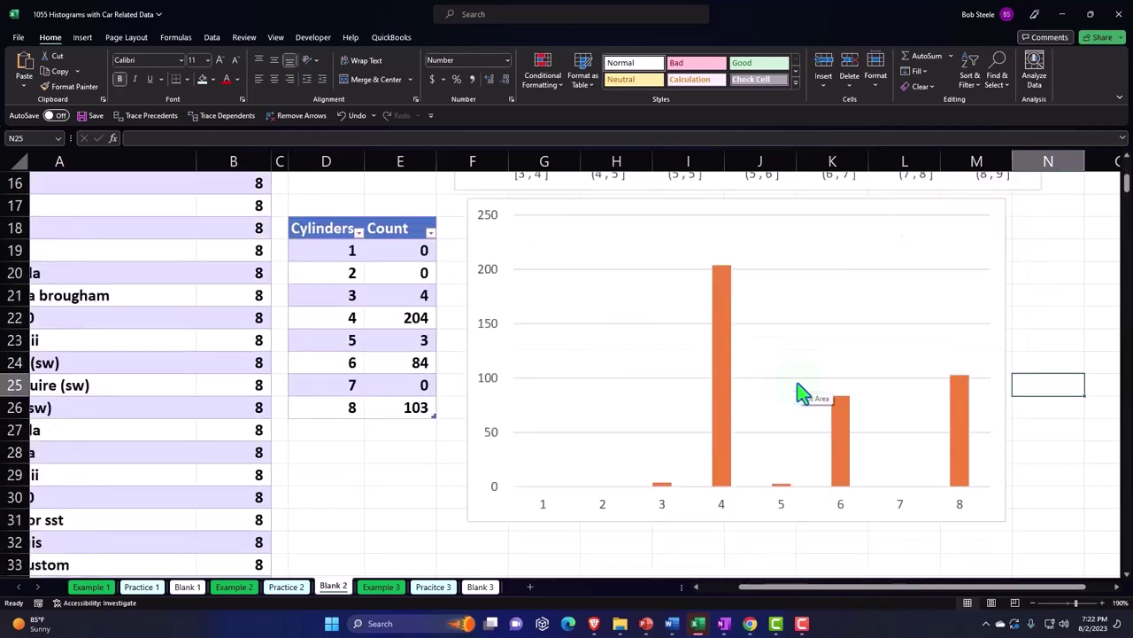
{"action": "left_click", "coordinate": [725, 324]}
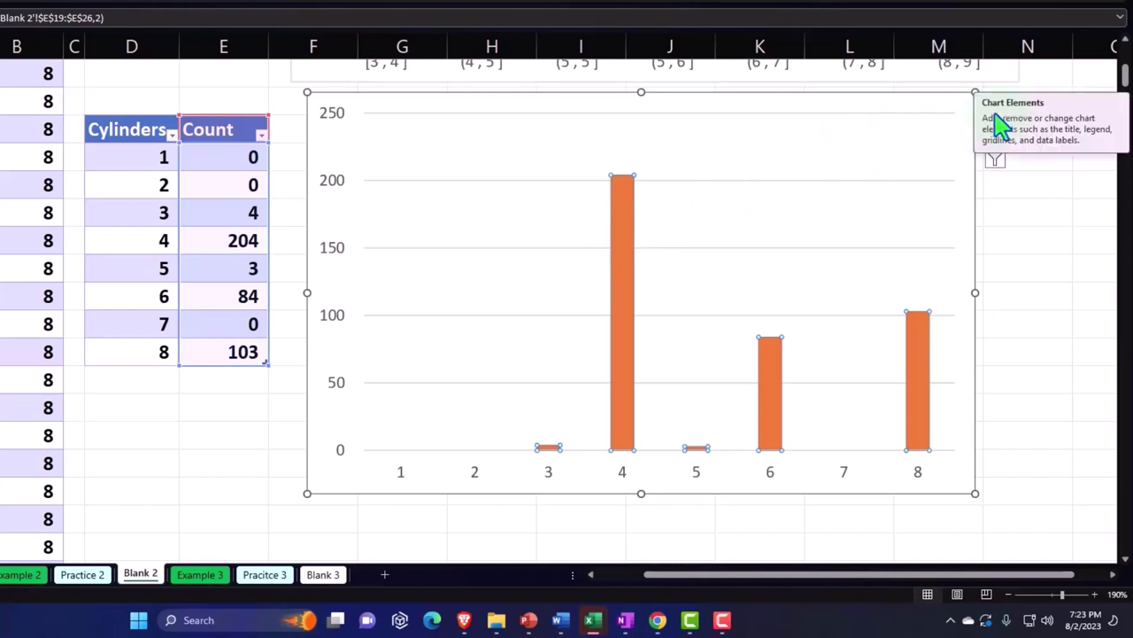
Step: Open the bar formatting pane and drag Gap Width down from 219% to about 84%
{"action": "double_click", "coordinate": [614, 224]}
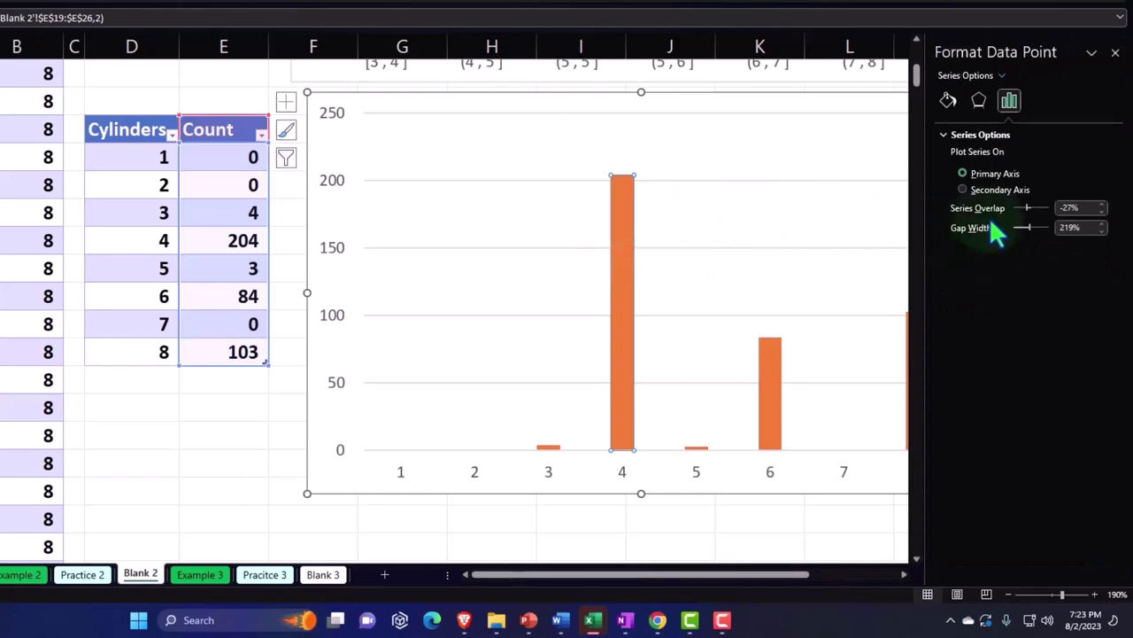
{"action": "left_click", "coordinate": [1021, 229]}
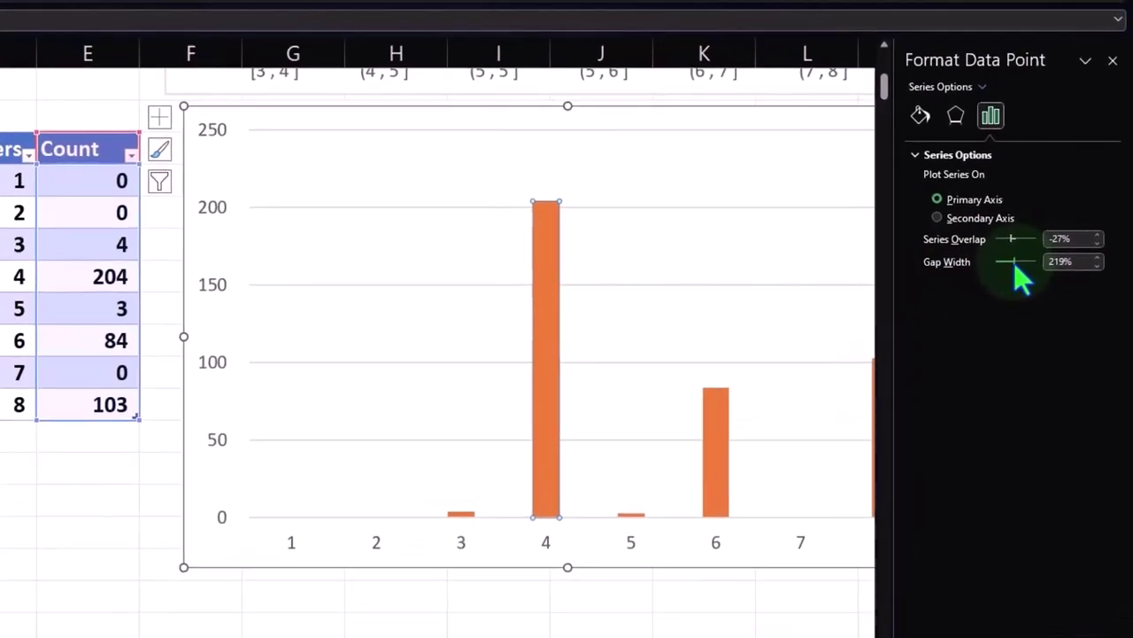
{"action": "left_click_drag", "start_coordinate": [905, 472], "coordinate": [903, 468]}
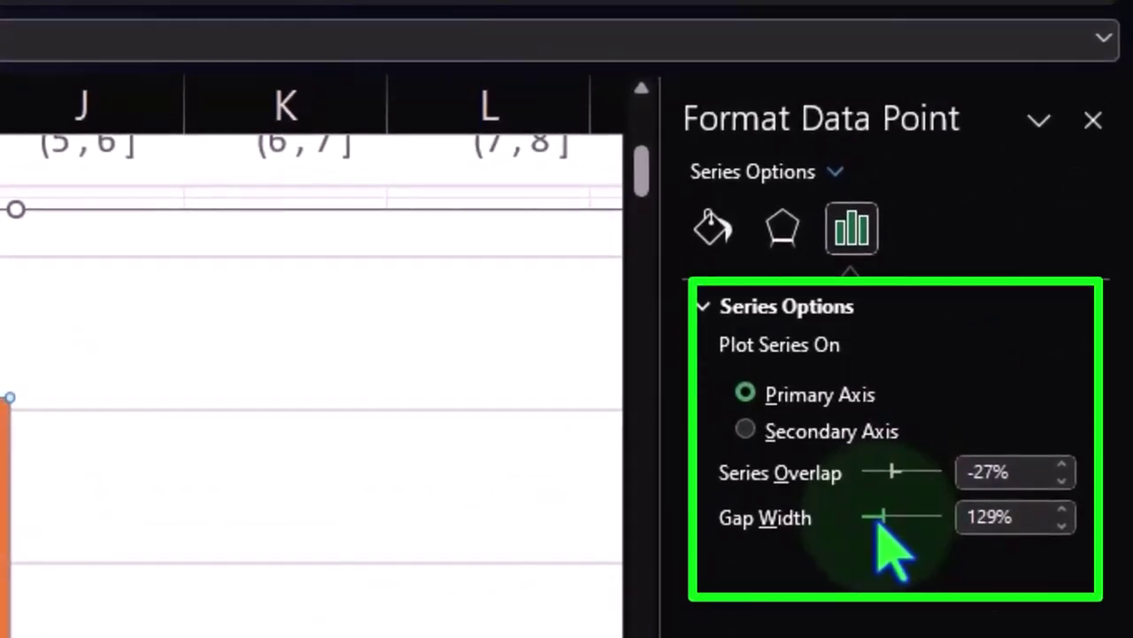
{"action": "left_click_drag", "start_coordinate": [884, 518], "coordinate": [876, 519]}
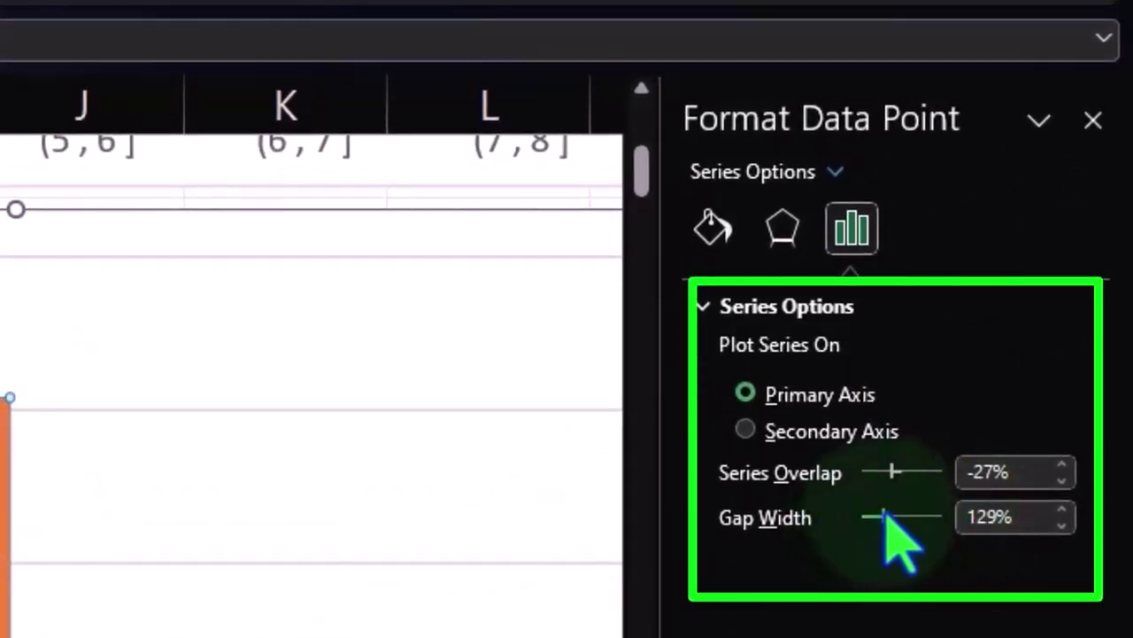
Step: Step the Gap Width down to 13% so the bars nearly touch, then deselect the chart
{"action": "left_click", "coordinate": [1062, 525]}
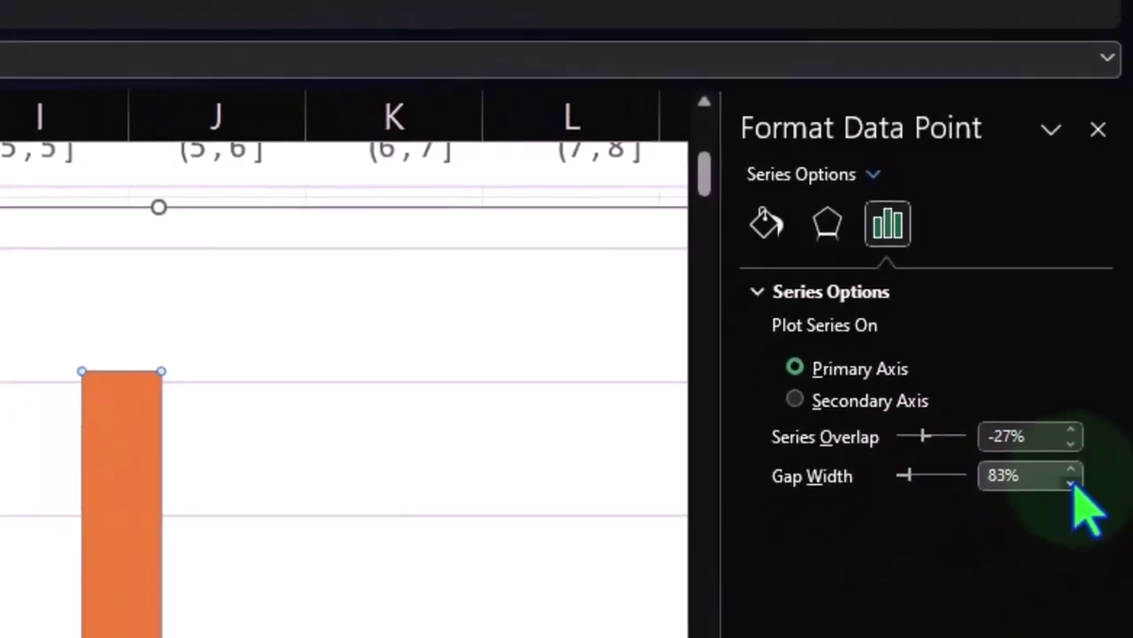
{"action": "left_click", "coordinate": [1062, 525]}
{"action": "left_click", "coordinate": [1062, 525]}
{"action": "left_click", "coordinate": [1093, 381]}
{"action": "left_click", "coordinate": [1093, 381]}
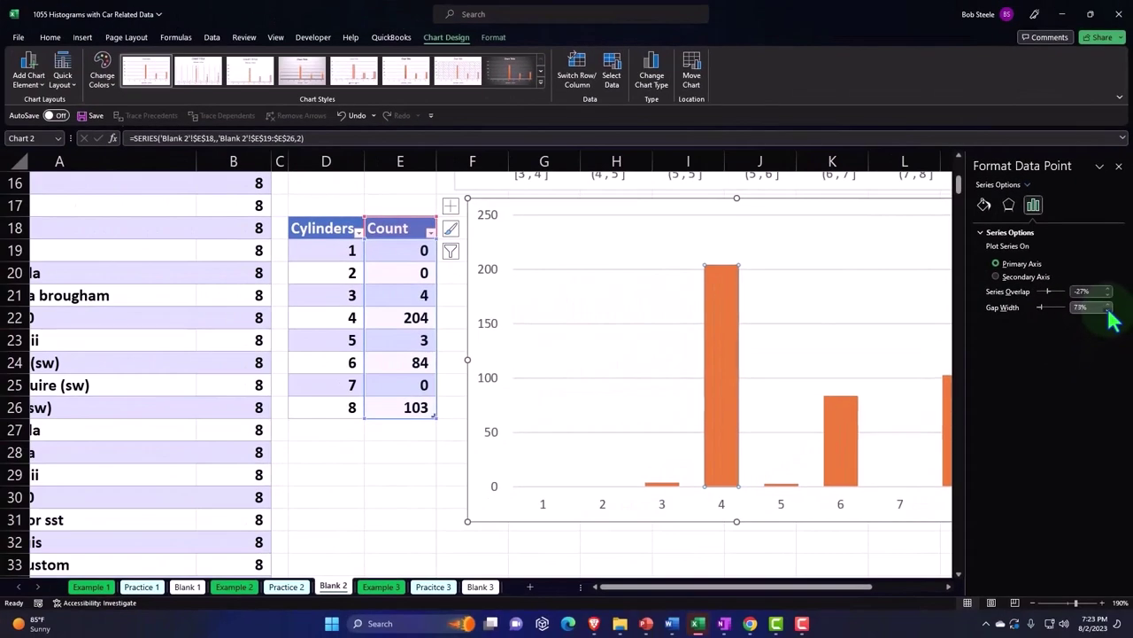
{"action": "left_click", "coordinate": [1107, 310]}
{"action": "left_click", "coordinate": [1108, 311]}
{"action": "left_click", "coordinate": [1108, 311]}
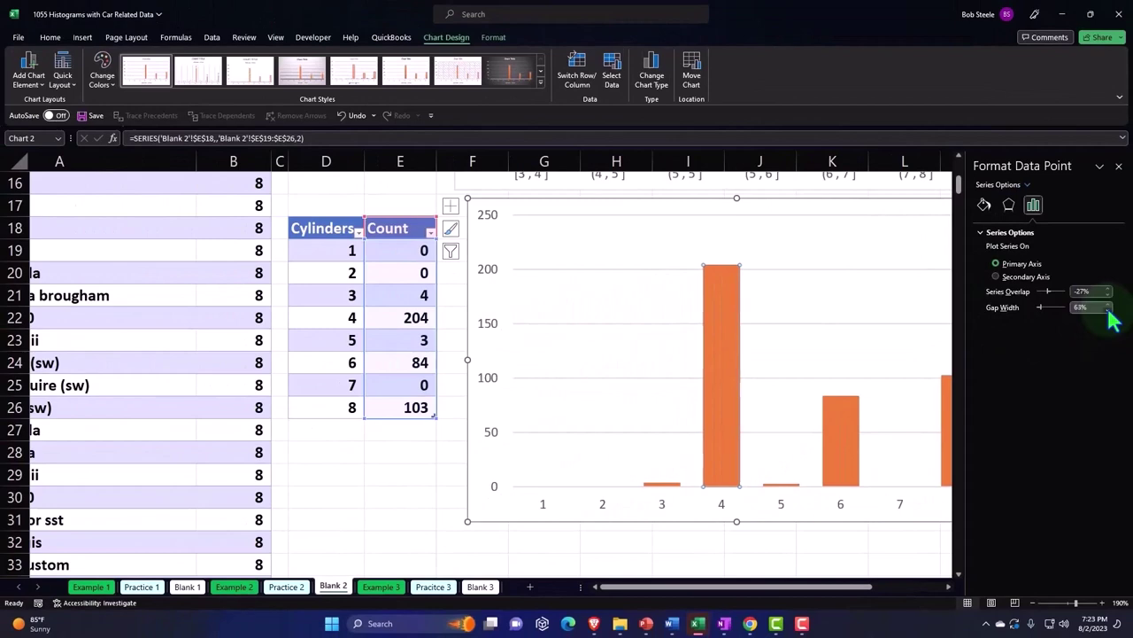
{"action": "left_click", "coordinate": [1107, 311]}
{"action": "left_click", "coordinate": [1108, 311]}
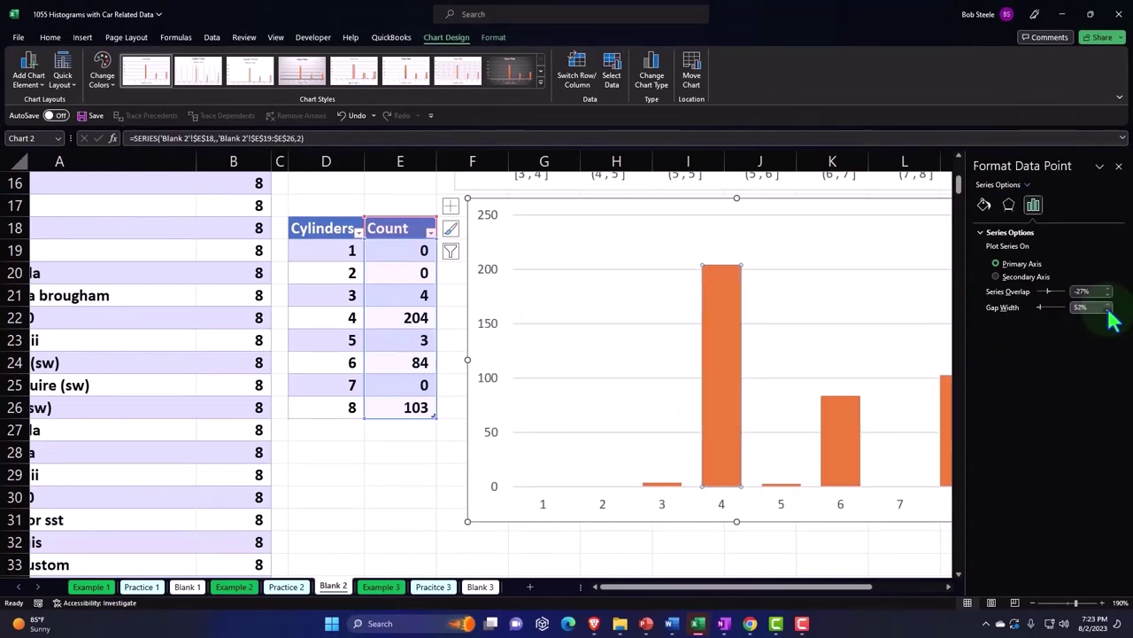
{"action": "left_click", "coordinate": [1108, 311]}
{"action": "left_click", "coordinate": [1107, 311]}
{"action": "left_click", "coordinate": [1108, 311]}
{"action": "left_click", "coordinate": [1107, 311]}
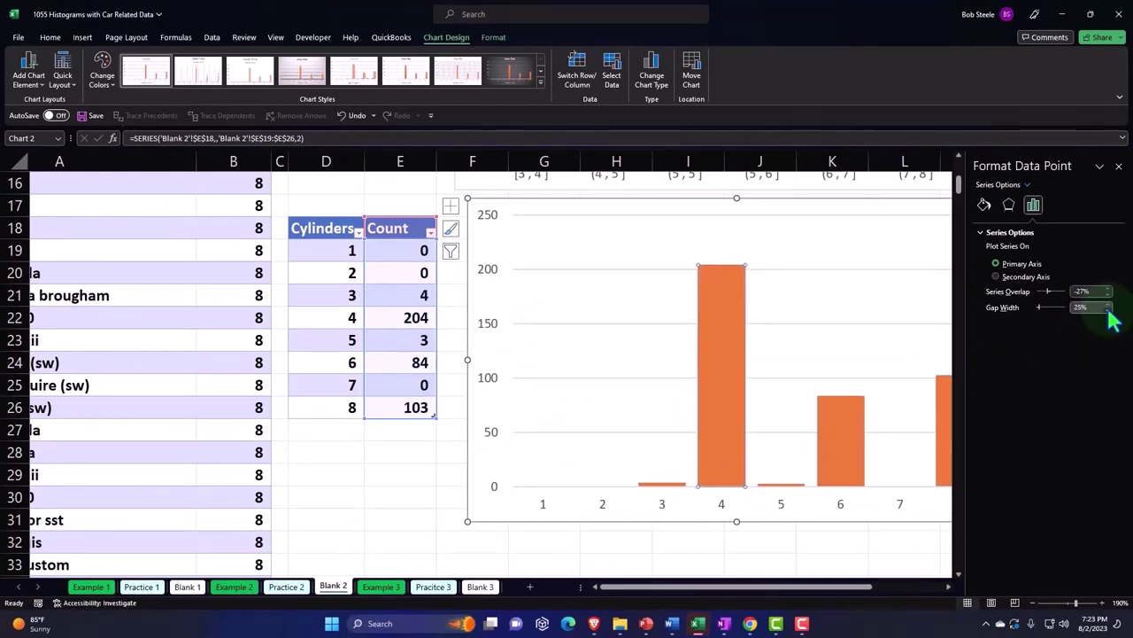
{"action": "left_click", "coordinate": [1107, 311]}
{"action": "left_click", "coordinate": [1108, 310]}
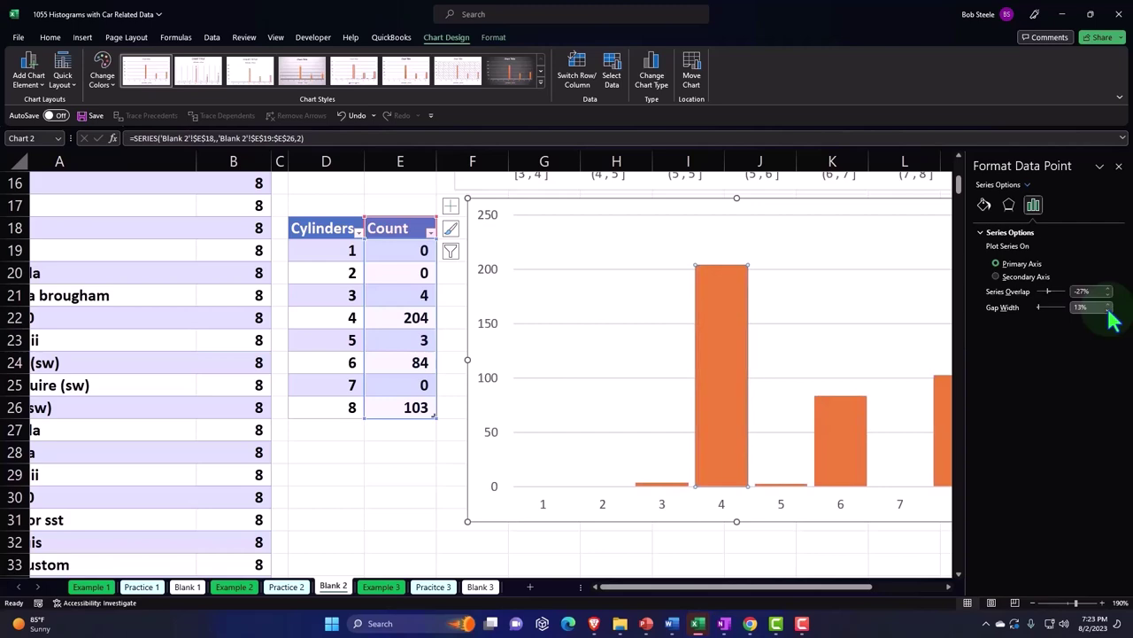
{"action": "left_click", "coordinate": [370, 434]}
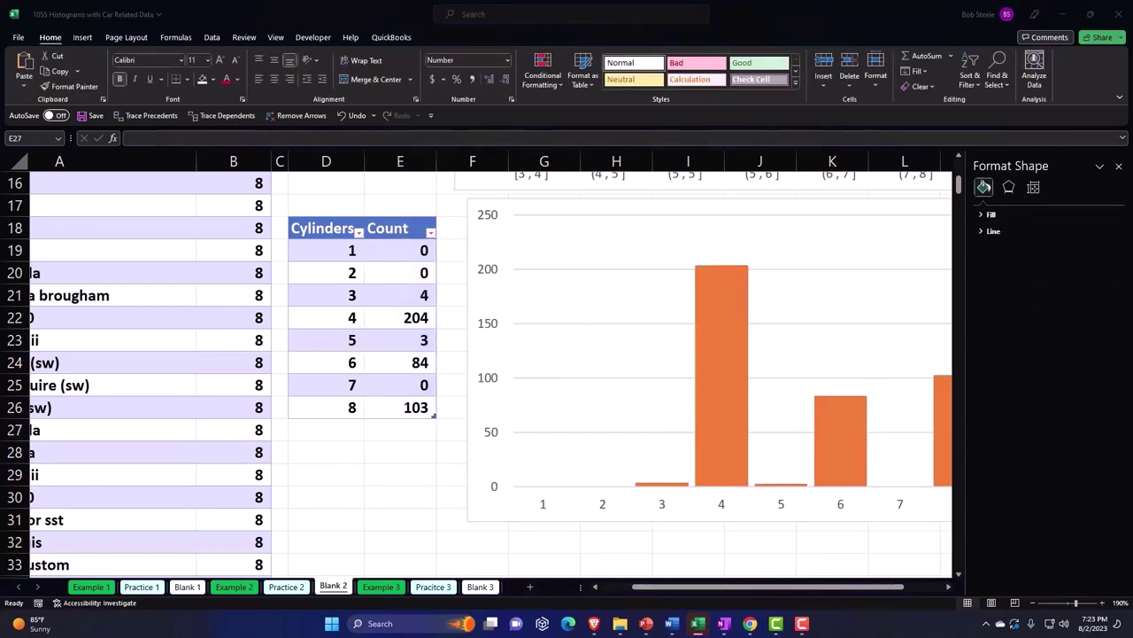
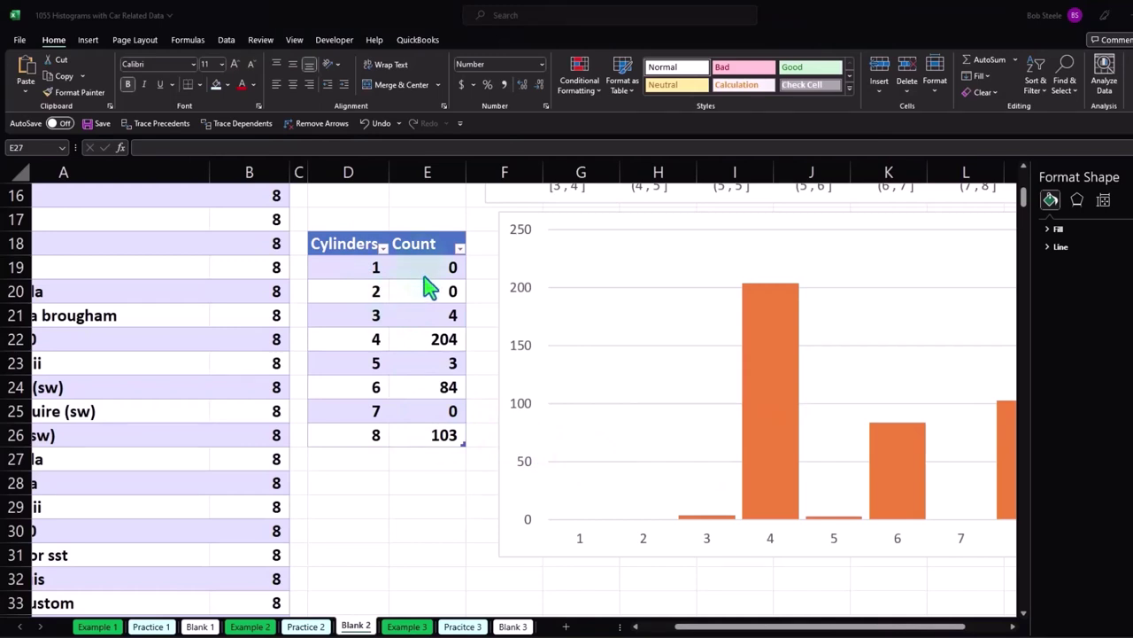
Step: Add the headers Cylinder and Count in D33 and E33
{"action": "left_click", "coordinate": [438, 537]}
{"action": "scroll", "coordinate": [429, 535], "scroll_direction": "down", "scroll_amount": 1}
{"action": "left_click", "coordinate": [364, 528]}
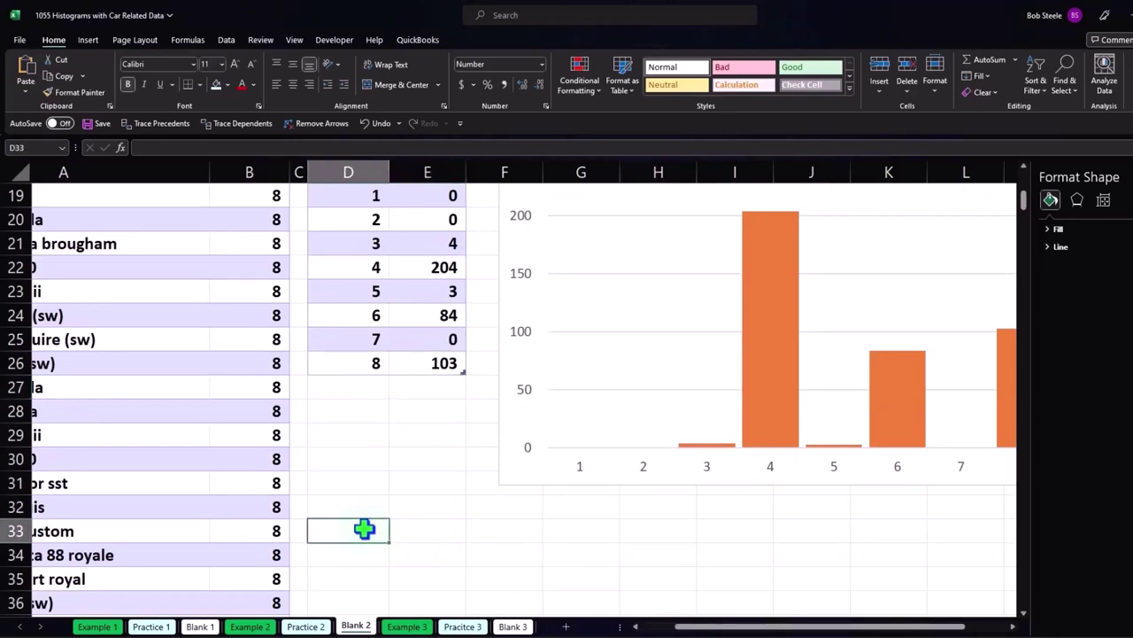
{"action": "type", "text": "Cylin"}
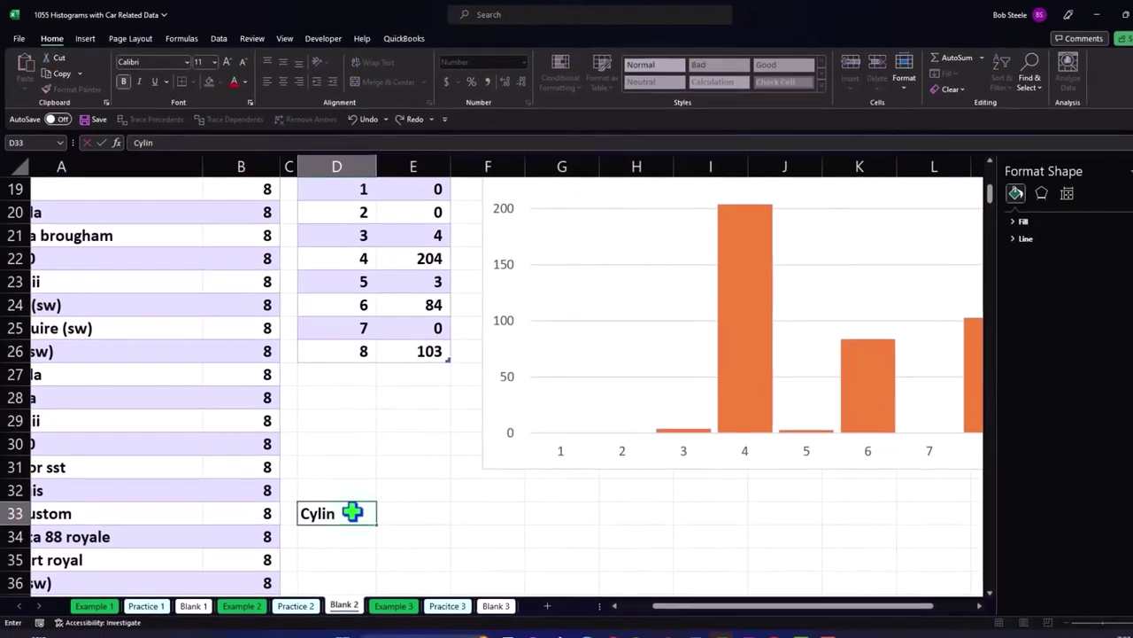
{"action": "type", "text": "der"}
{"action": "key", "text": "Tab"}
{"action": "type", "text": "Count"}
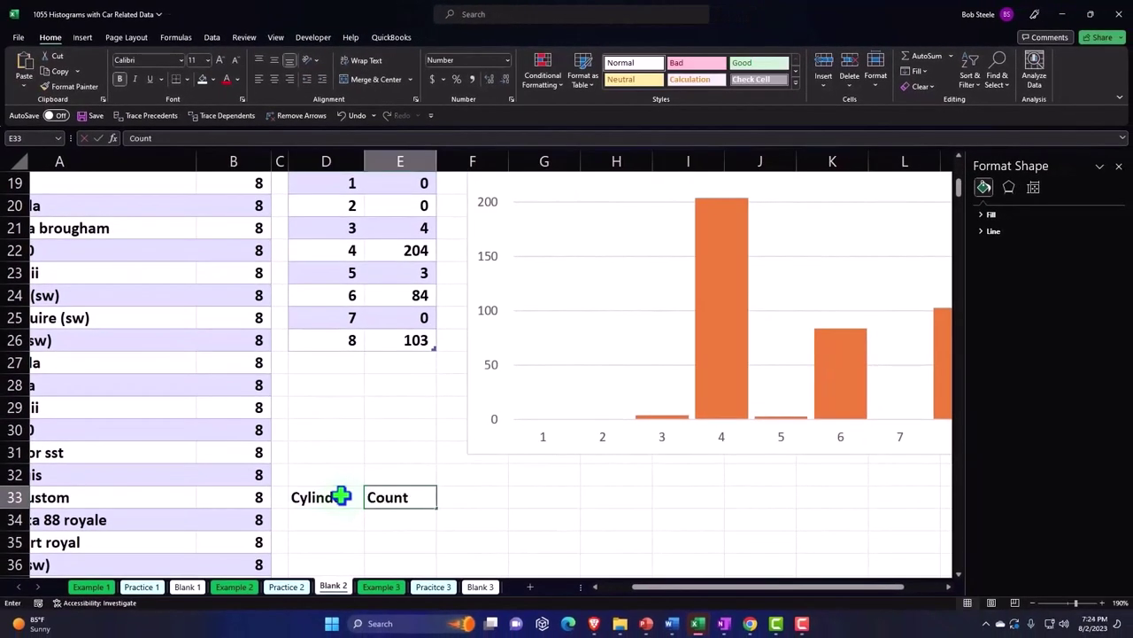
{"action": "key", "text": "Return"}
Step: Fill D34 and E34 with formulas referencing D21 and E21 (showing 3 and 4), then select both
{"action": "type", "text": "+"}
{"action": "key", "text": "Up"}
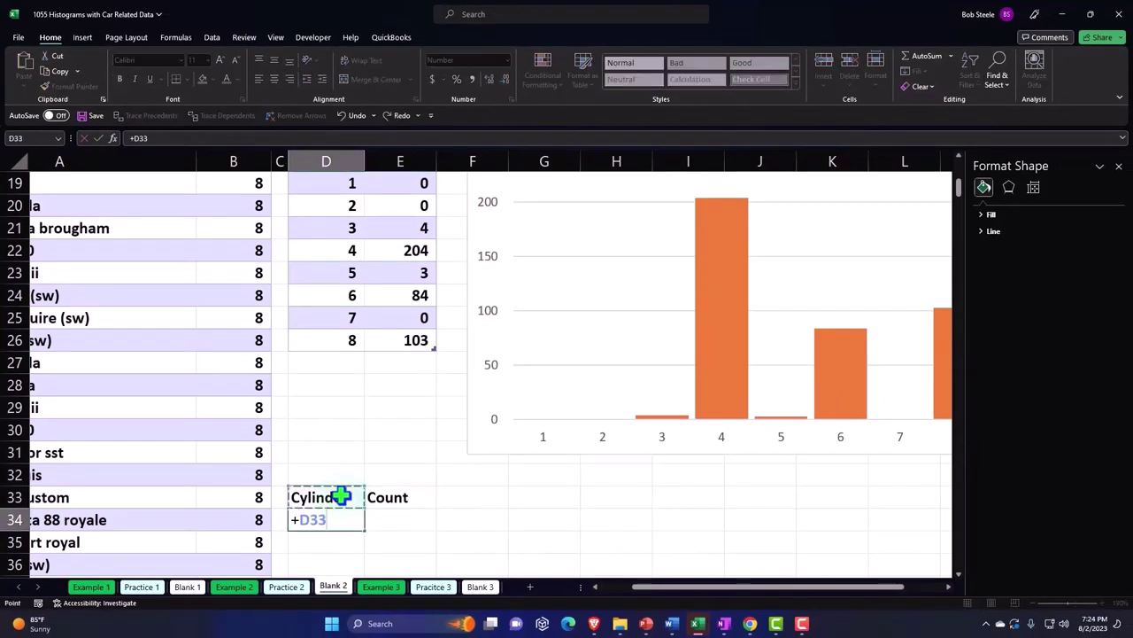
{"action": "key", "text": "Up"}
{"action": "key", "text": "Up"}
{"action": "key", "text": "Up"}
{"action": "key", "text": "Up"}
{"action": "key", "text": "Up"}
{"action": "key", "text": "Up"}
{"action": "key", "text": "Up"}
{"action": "key", "text": "Up"}
{"action": "key", "text": "Return"}
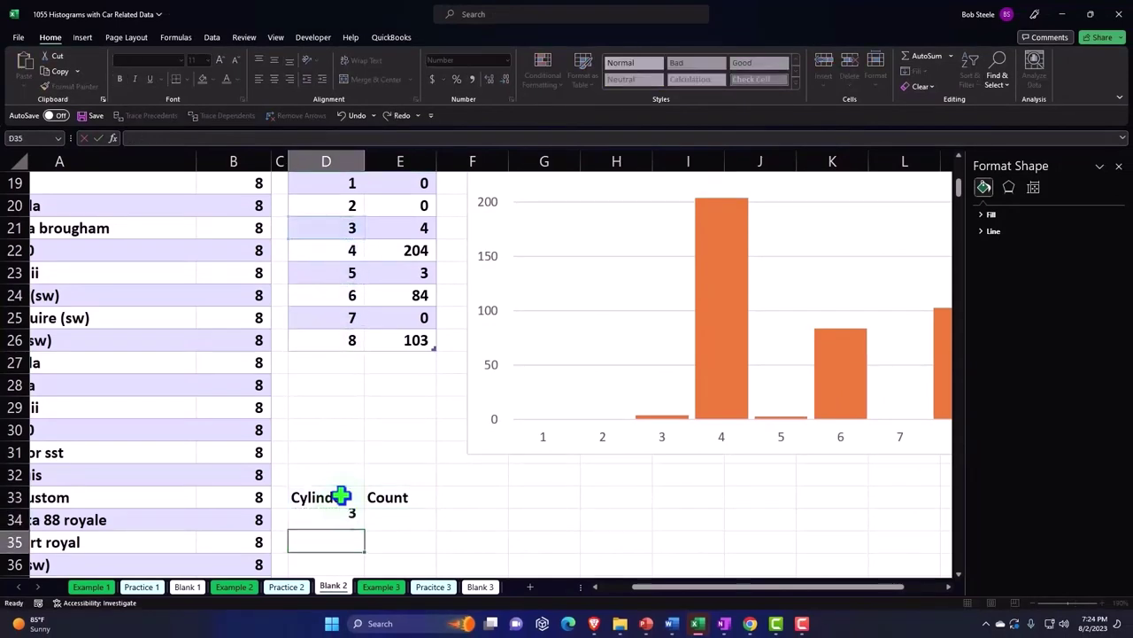
{"action": "key", "text": "Up"}
{"action": "key", "text": "Right"}
{"action": "type", "text": "+"}
{"action": "key", "text": "Up"}
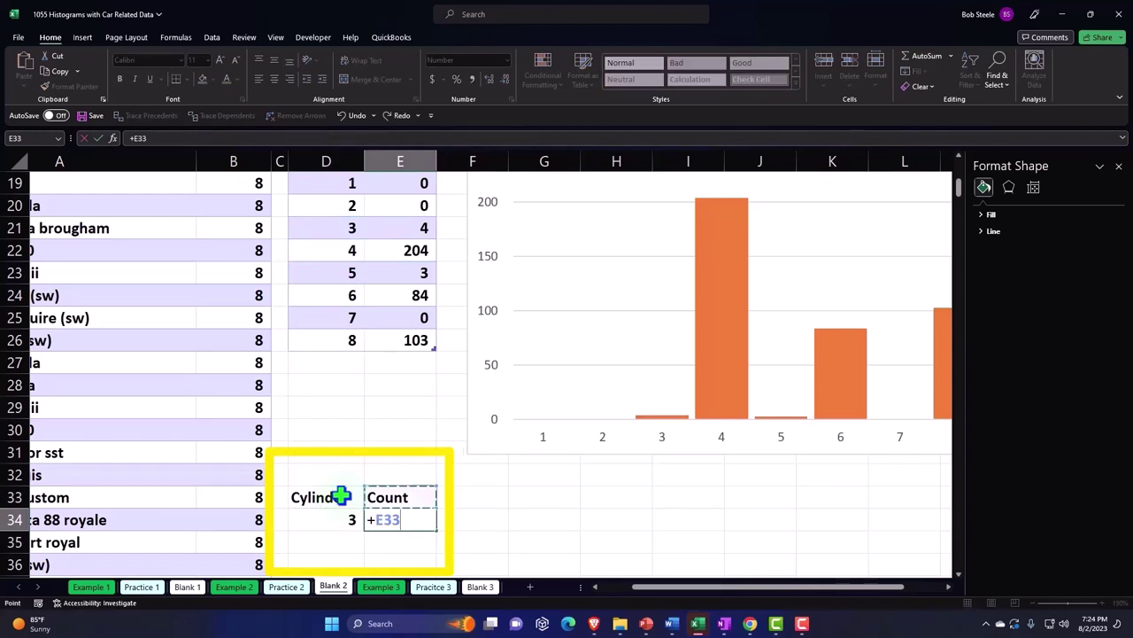
{"action": "key", "text": "Up"}
{"action": "key", "text": "Up"}
{"action": "key", "text": "Up"}
{"action": "key", "text": "Up"}
{"action": "key", "text": "Up"}
{"action": "key", "text": "Up"}
{"action": "key", "text": "Up"}
{"action": "key", "text": "Up"}
{"action": "key", "text": "Return"}
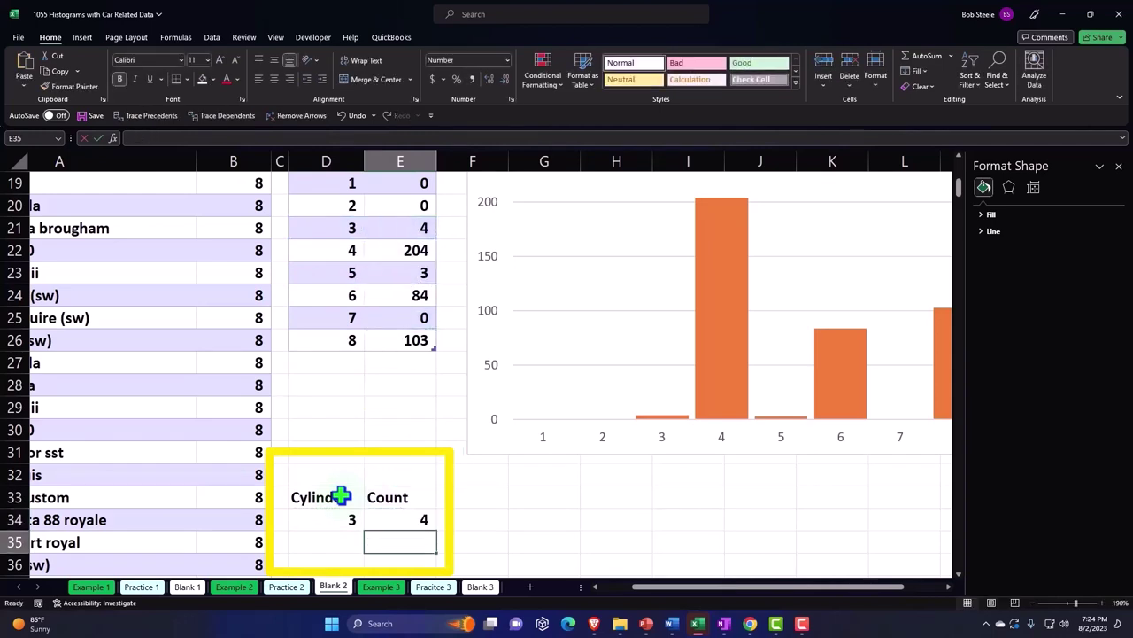
{"action": "left_click_drag", "start_coordinate": [341, 519], "coordinate": [389, 519]}
Step: Copy the first-row formulas down to row 38, covering cylinders 3 through 7
{"action": "scroll", "coordinate": [390, 519], "scroll_direction": "down", "scroll_amount": 2}
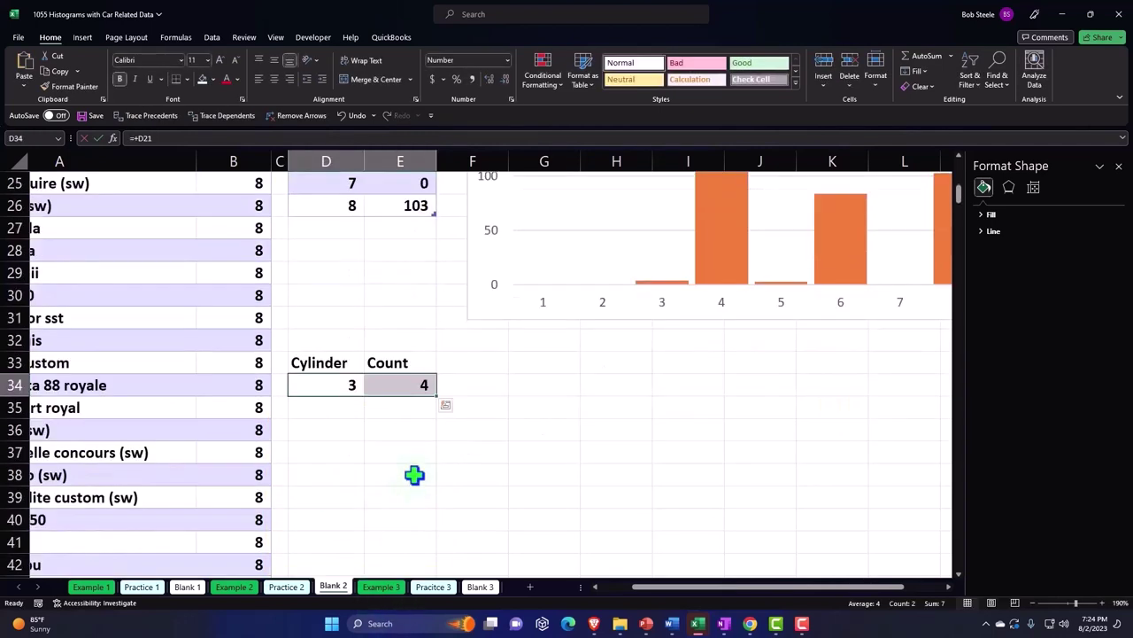
{"action": "left_click_drag", "start_coordinate": [438, 399], "coordinate": [434, 472]}
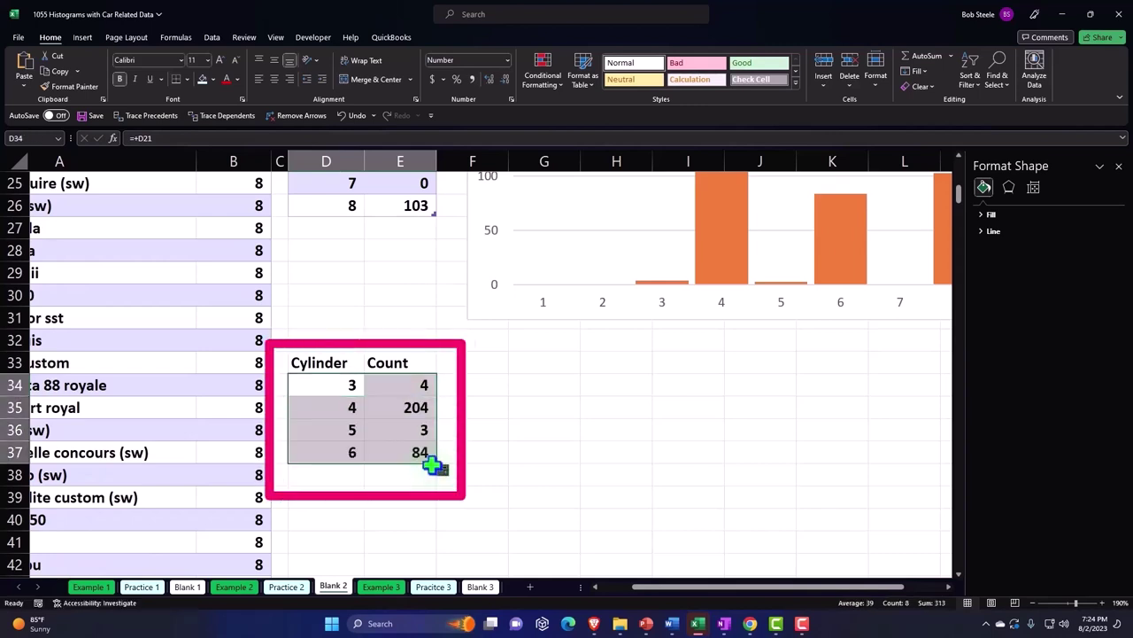
{"action": "left_click_drag", "start_coordinate": [438, 465], "coordinate": [436, 478]}
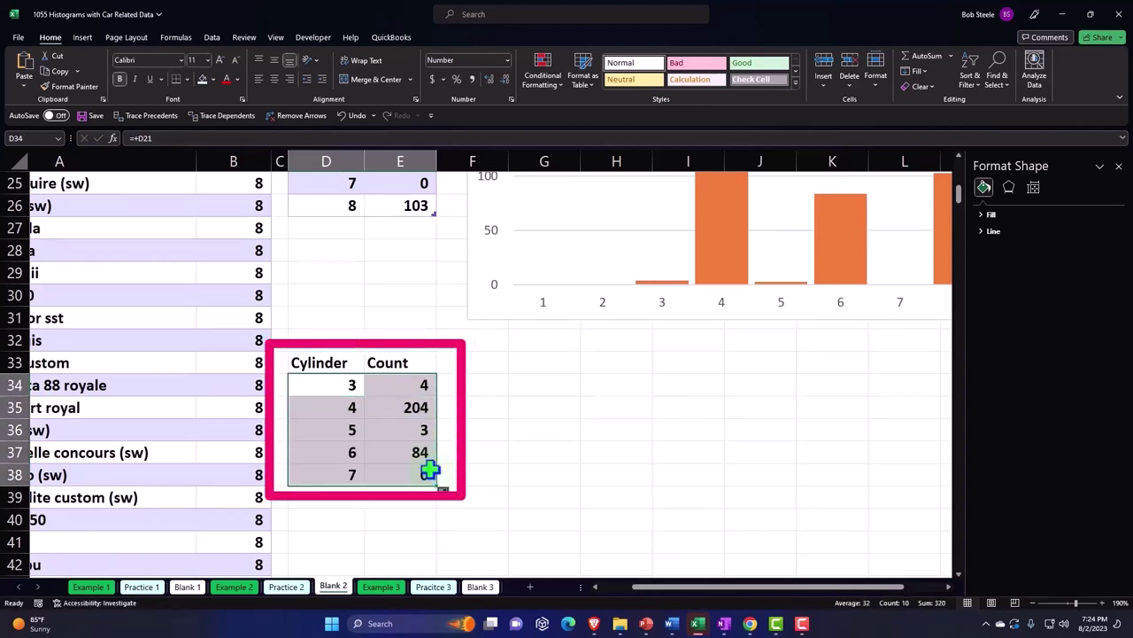
{"action": "left_click", "coordinate": [432, 461]}
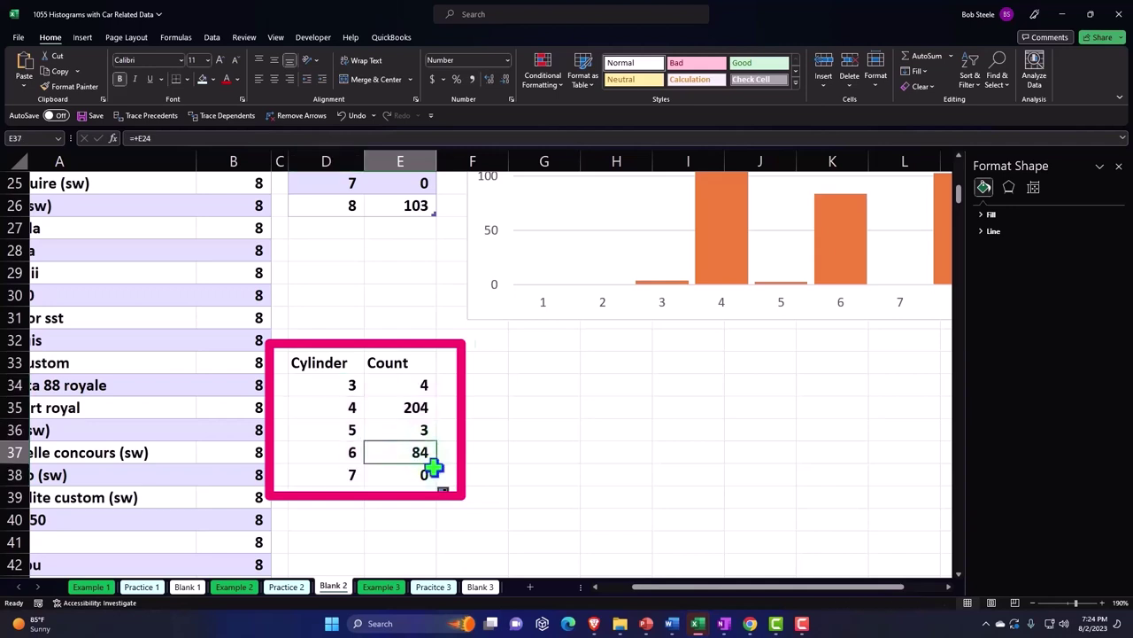
Step: Format the Cylinder/Count range as an Excel table with headers
{"action": "left_click", "coordinate": [84, 37]}
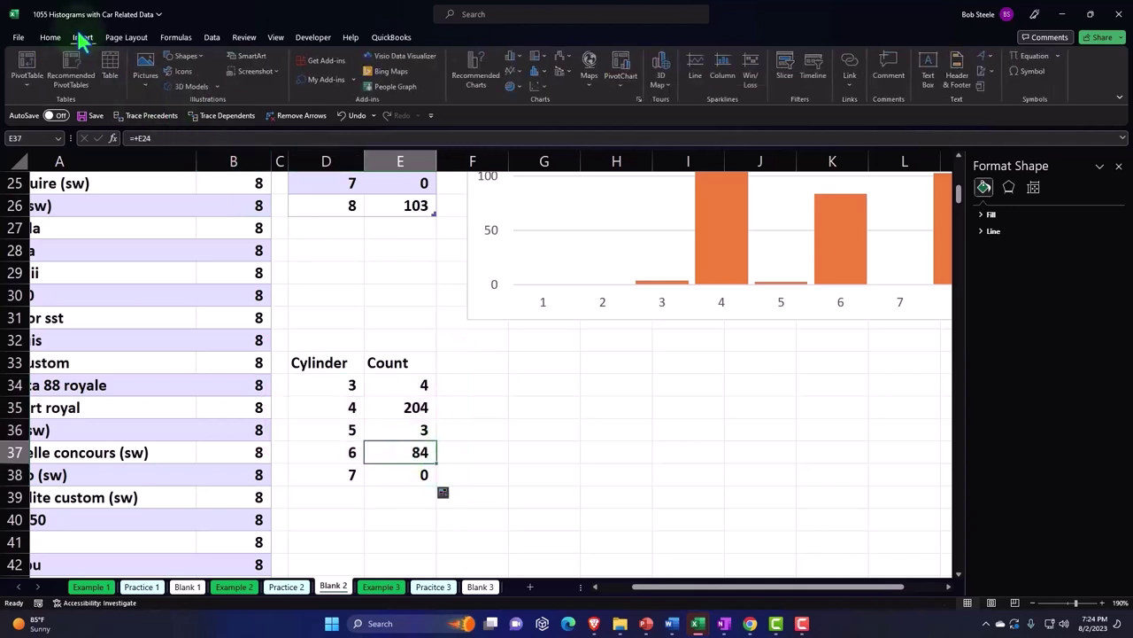
{"action": "left_click", "coordinate": [112, 71]}
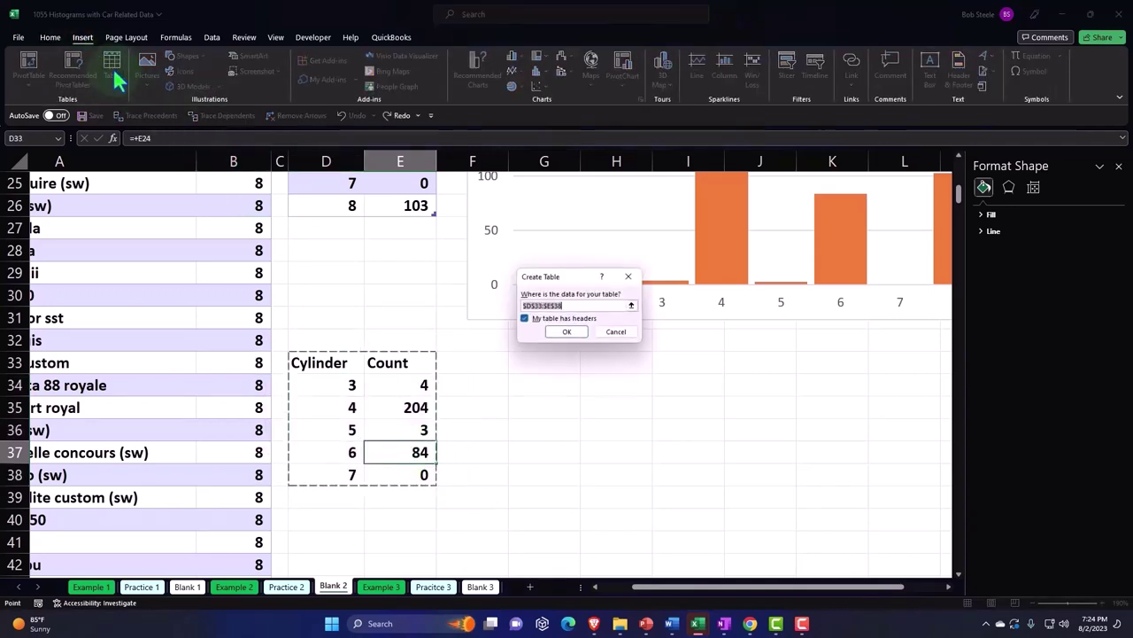
{"action": "left_click", "coordinate": [567, 333]}
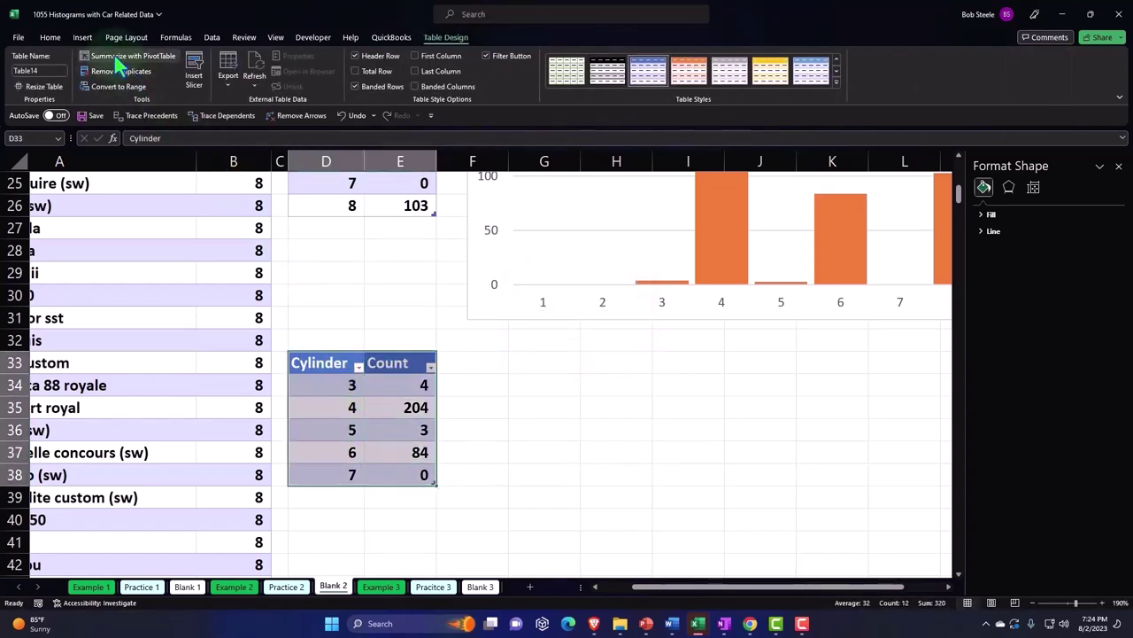
{"action": "left_click", "coordinate": [82, 37]}
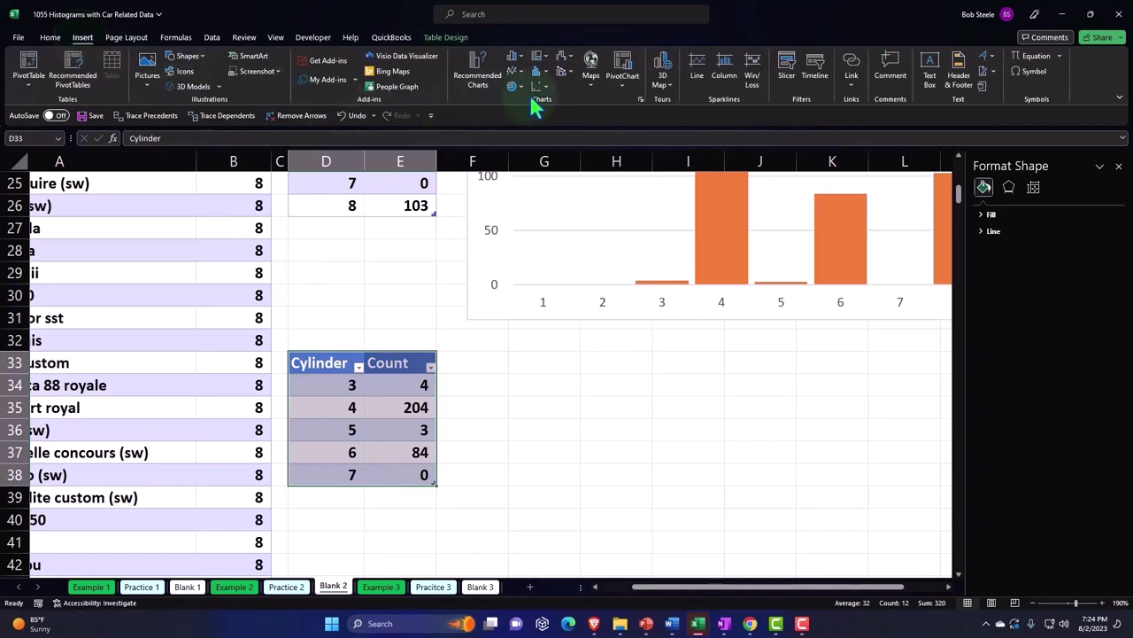
Step: Insert a 3-D Clustered Column chart of the table and position it below the data
{"action": "left_click", "coordinate": [517, 59]}
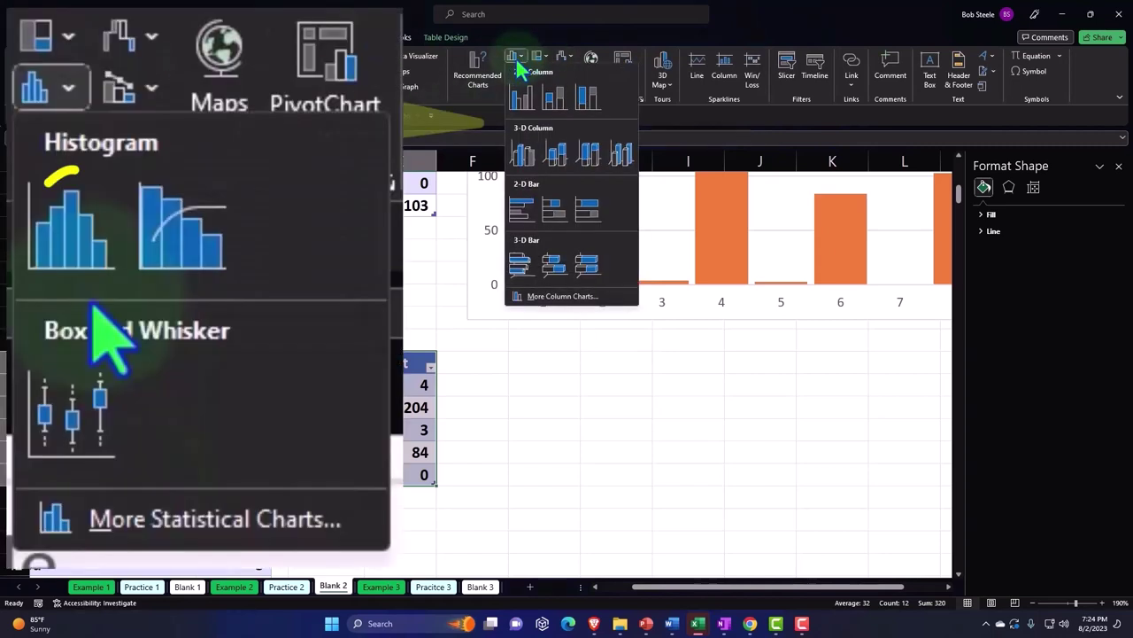
{"action": "left_click", "coordinate": [535, 157]}
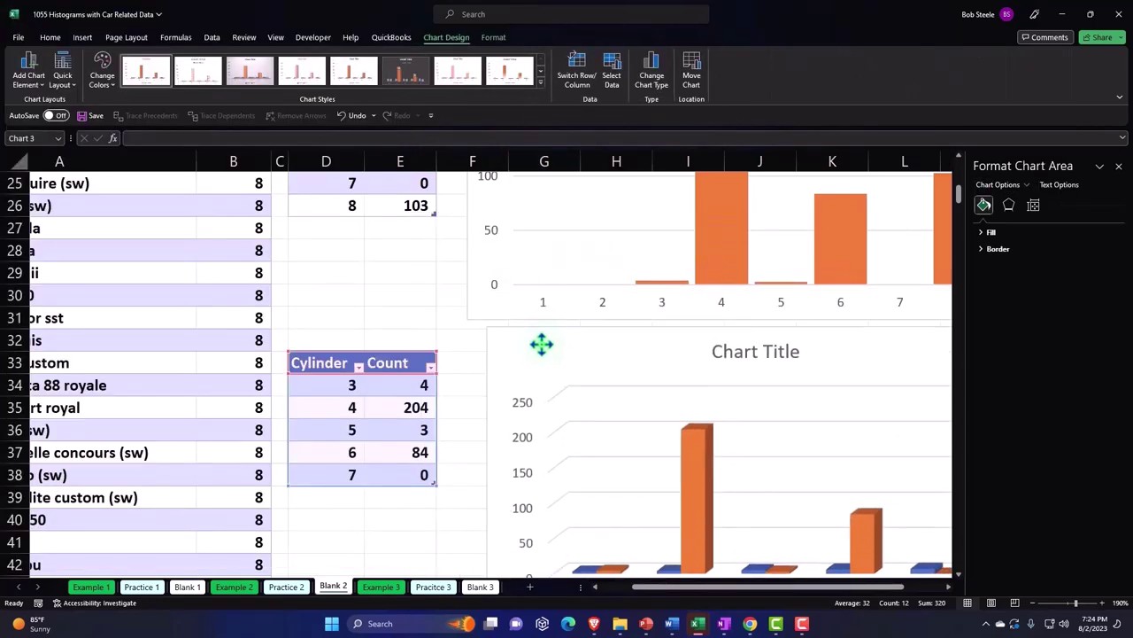
{"action": "left_click_drag", "start_coordinate": [541, 343], "coordinate": [522, 372]}
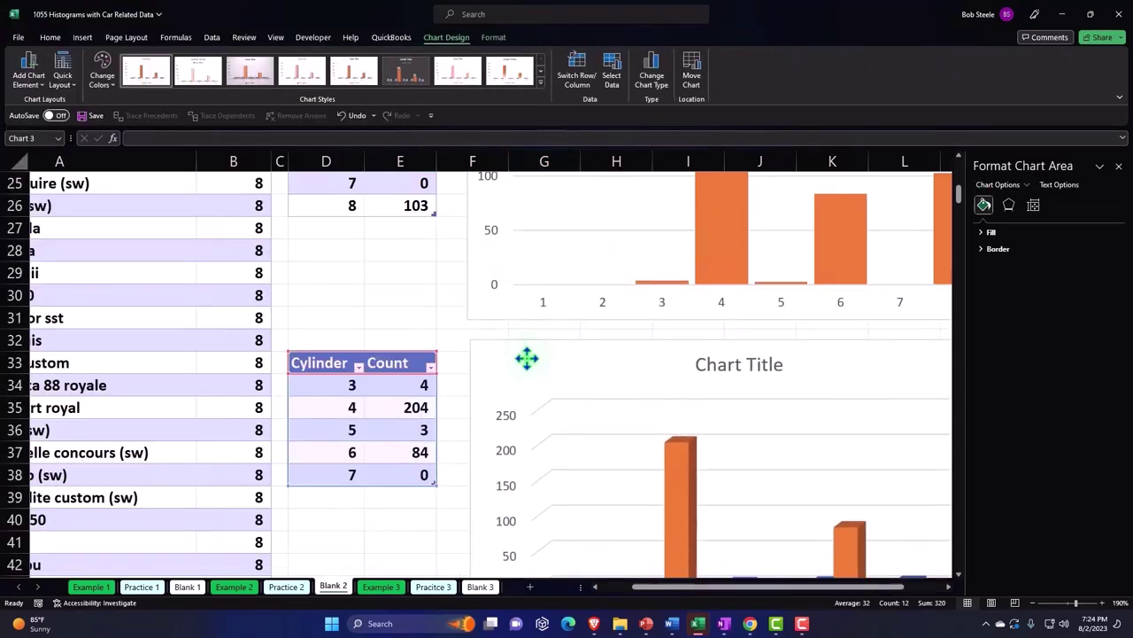
{"action": "left_click_drag", "start_coordinate": [686, 592], "coordinate": [715, 609]}
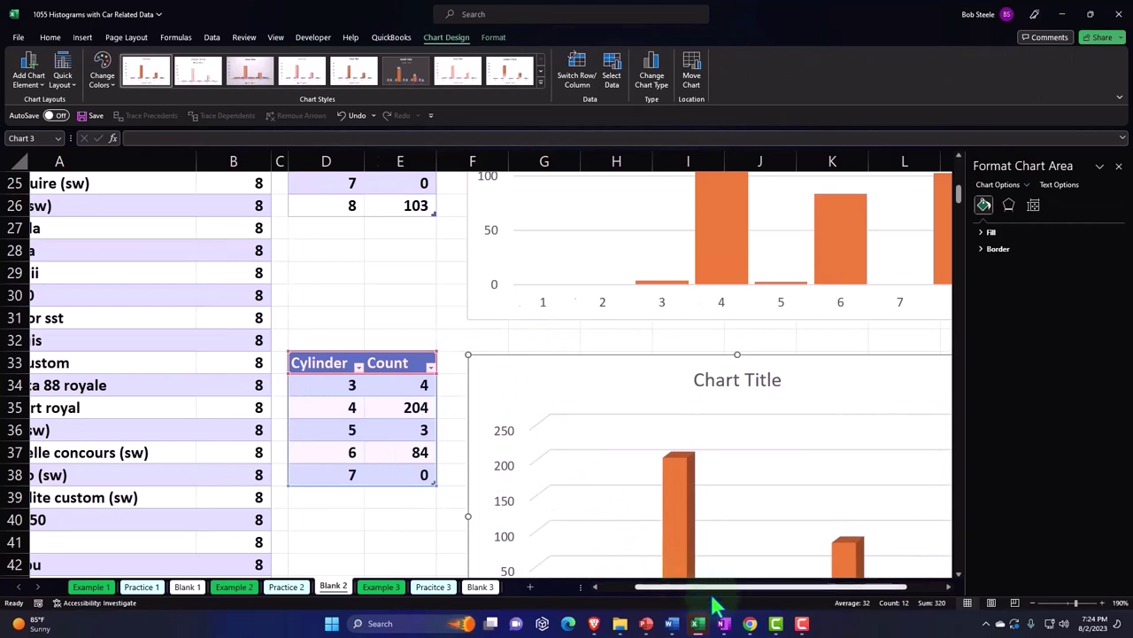
{"action": "scroll", "coordinate": [713, 437], "scroll_direction": "down", "scroll_amount": 2}
Step: Delete the chart title, the Cylinder series and the legend, leaving only Count bars
{"action": "left_click", "coordinate": [669, 249]}
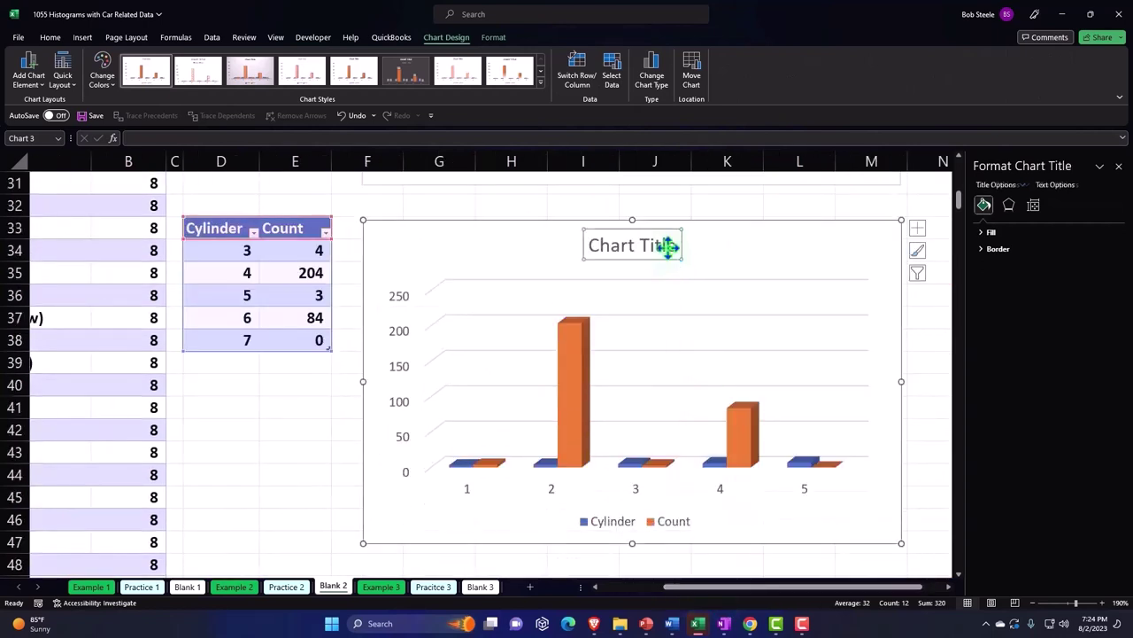
{"action": "key", "text": "Delete"}
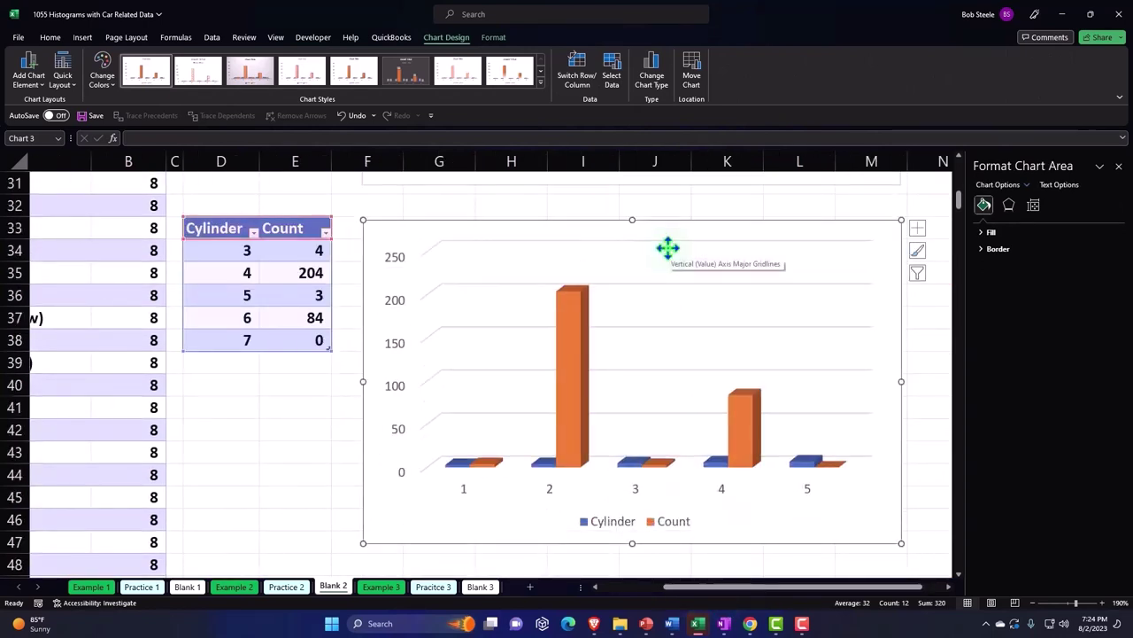
{"action": "left_click", "coordinate": [458, 468]}
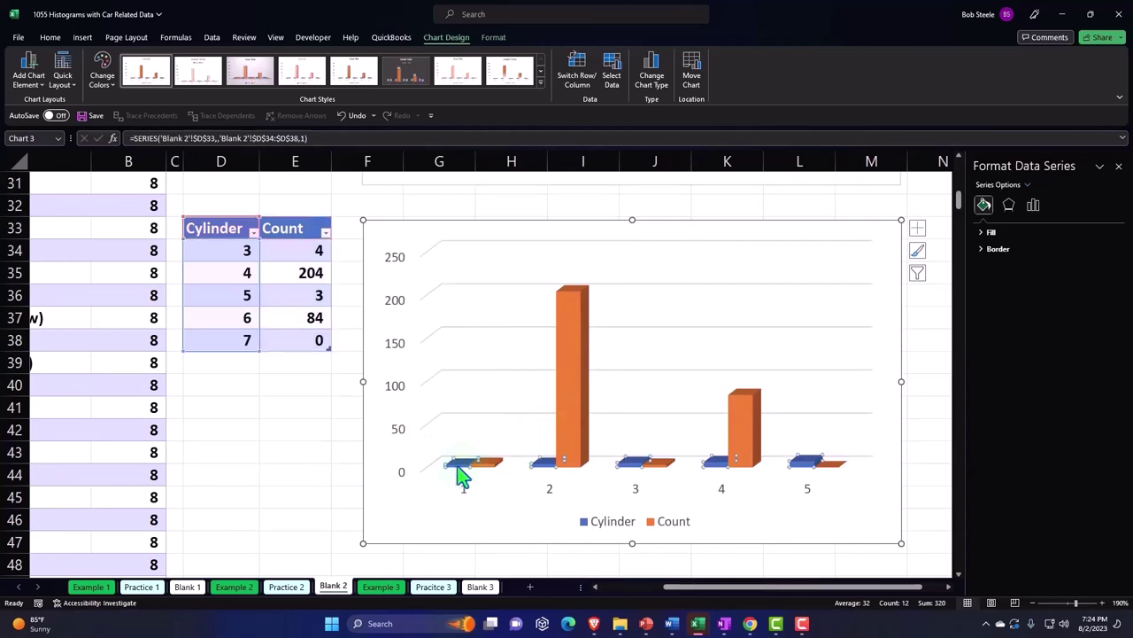
{"action": "key", "text": "Delete"}
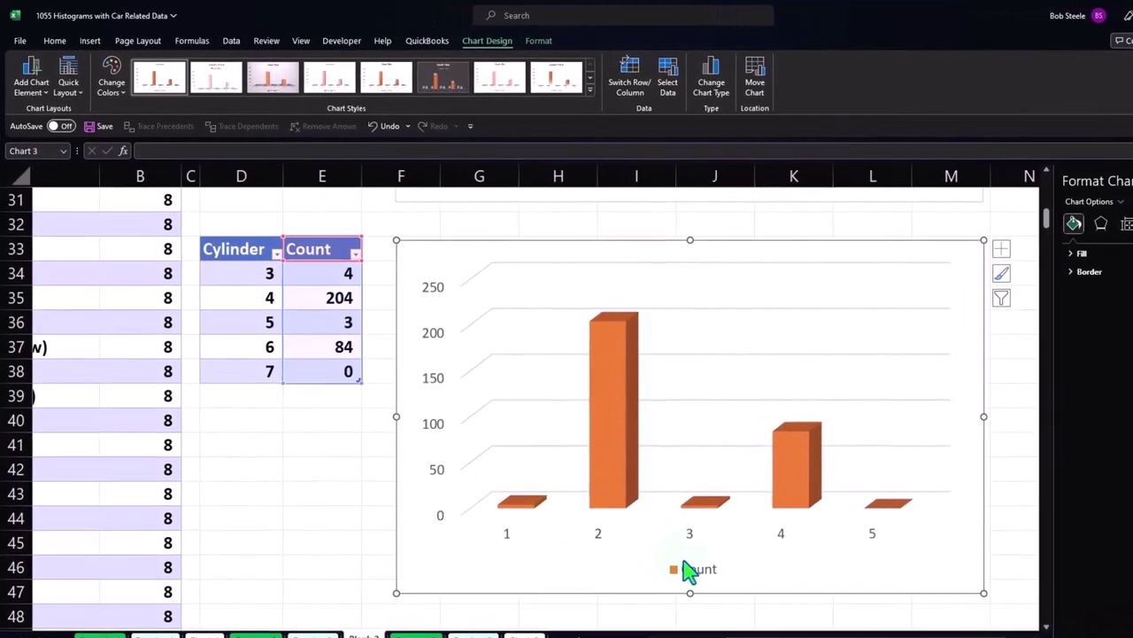
{"action": "left_click", "coordinate": [689, 569]}
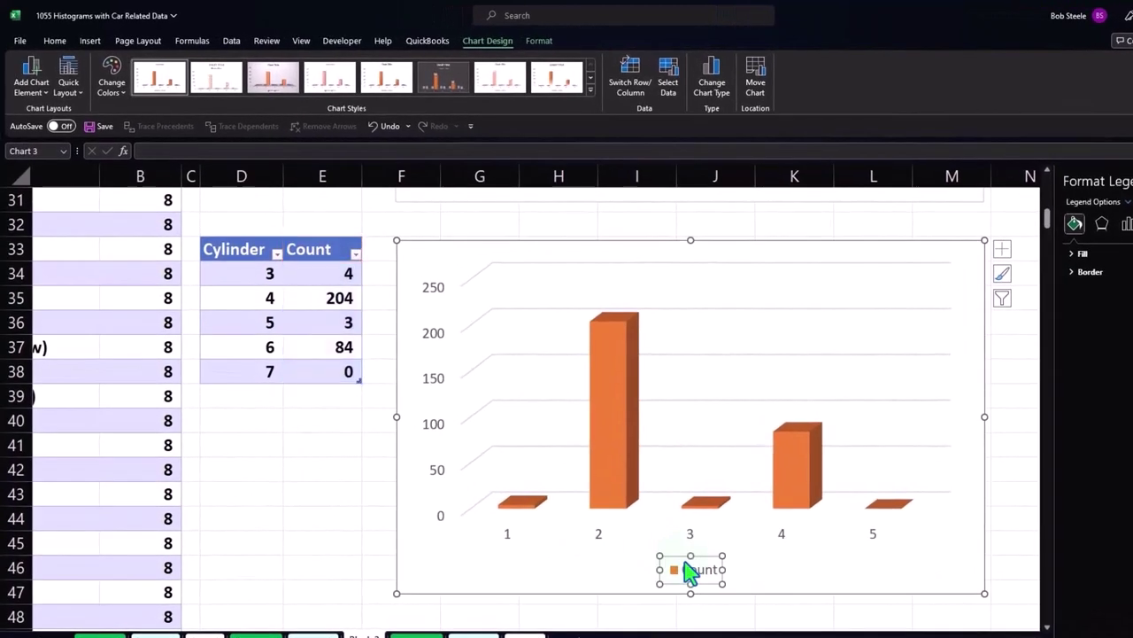
{"action": "key", "text": "Delete"}
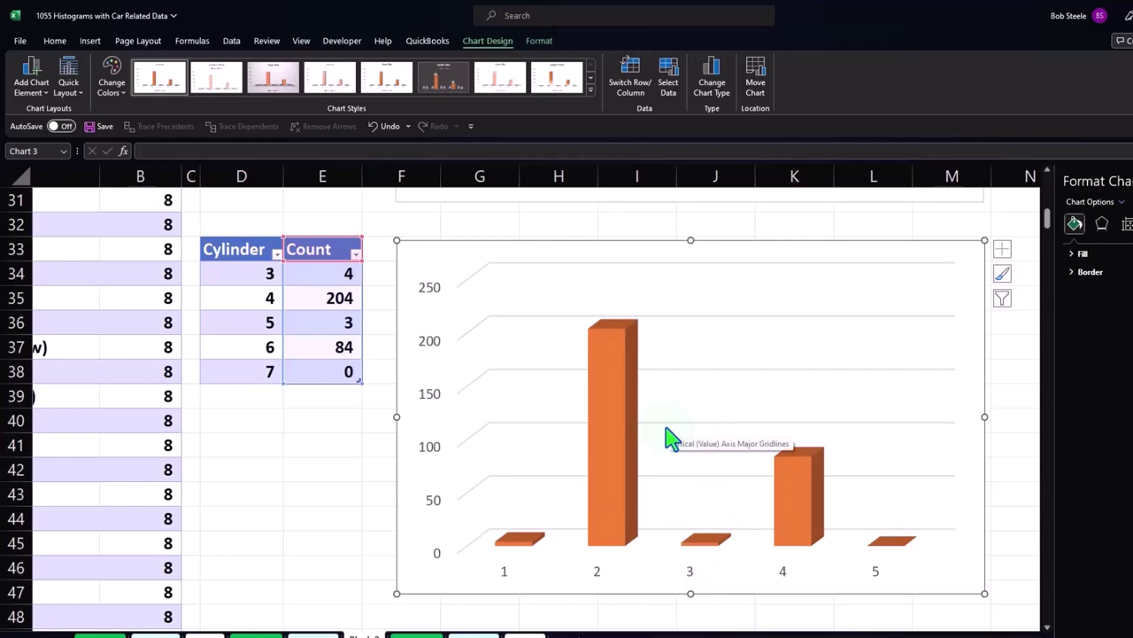
Step: Scroll up to review the summary and histogram, then scroll back down
{"action": "scroll", "coordinate": [671, 437], "scroll_direction": "up", "scroll_amount": 6}
{"action": "scroll", "coordinate": [670, 437], "scroll_direction": "up", "scroll_amount": 4}
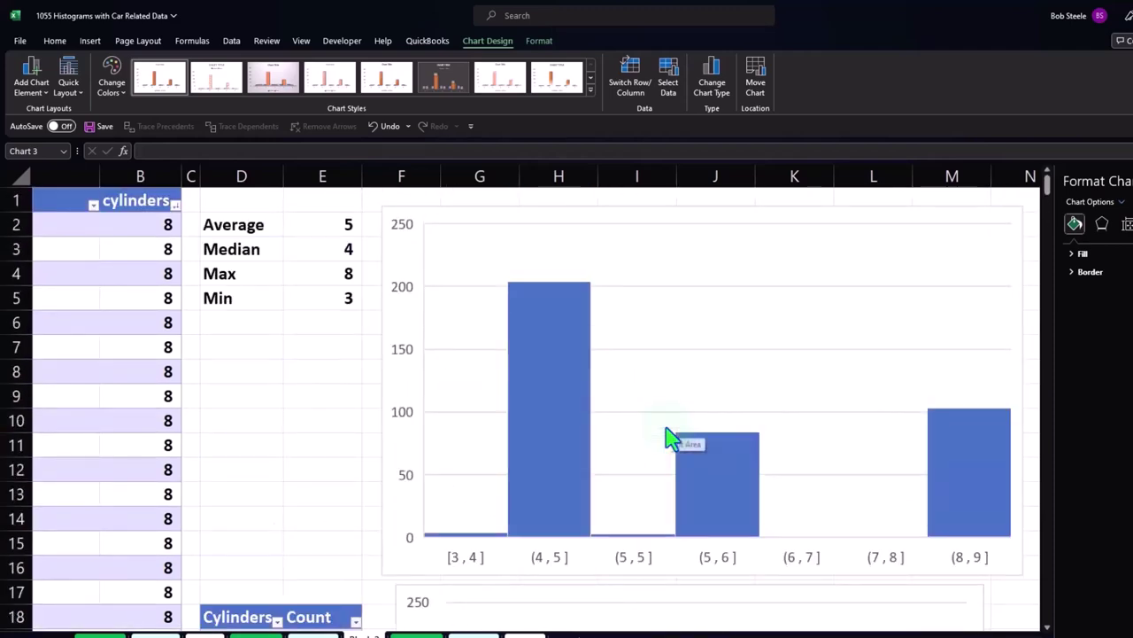
{"action": "scroll", "coordinate": [670, 436], "scroll_direction": "down", "scroll_amount": 5}
{"action": "scroll", "coordinate": [670, 437], "scroll_direction": "down", "scroll_amount": 2}
{"action": "scroll", "coordinate": [670, 437], "scroll_direction": "down", "scroll_amount": 3}
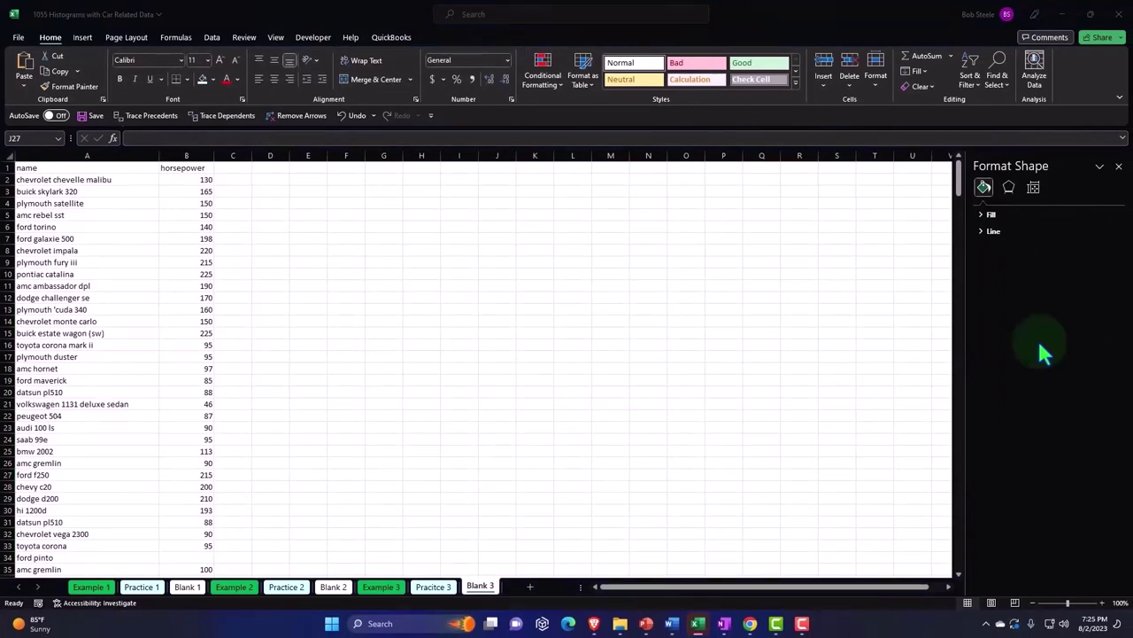
Step: Format all cells as Currency with symbol None, 0 decimals and red (1,234) negatives
{"action": "left_click", "coordinate": [262, 331]}
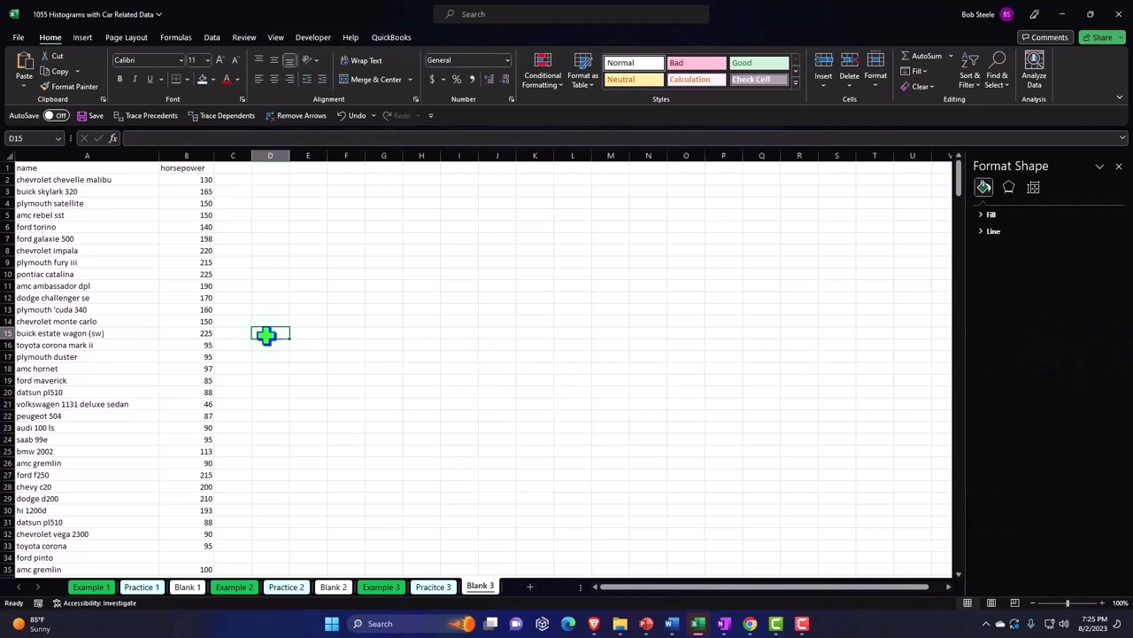
{"action": "left_click", "coordinate": [13, 159]}
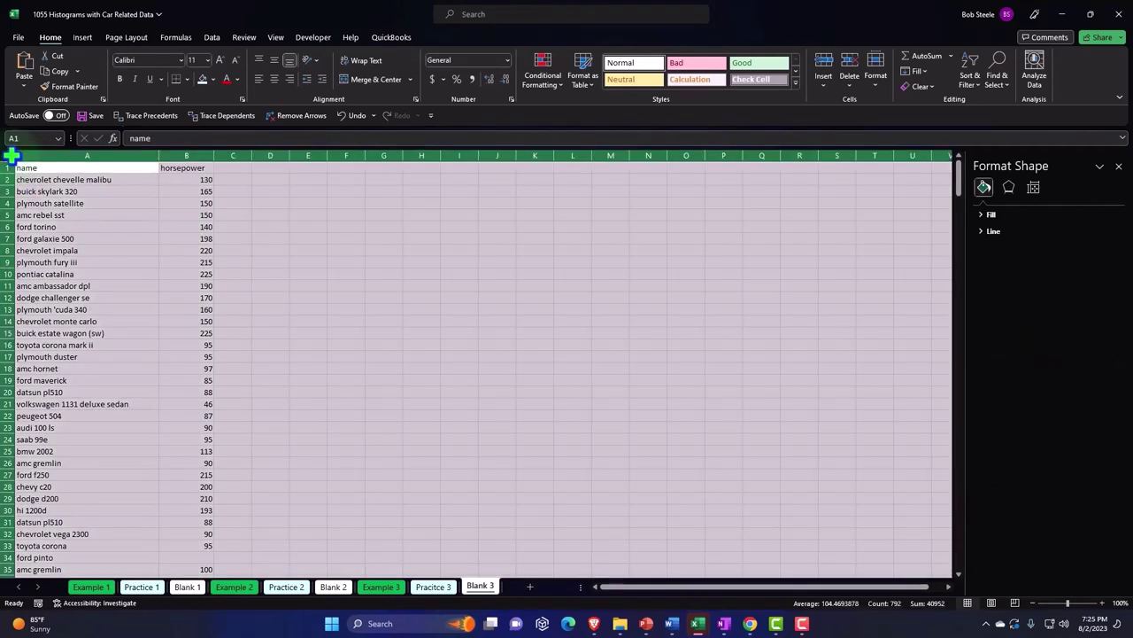
{"action": "right_click", "coordinate": [288, 242]}
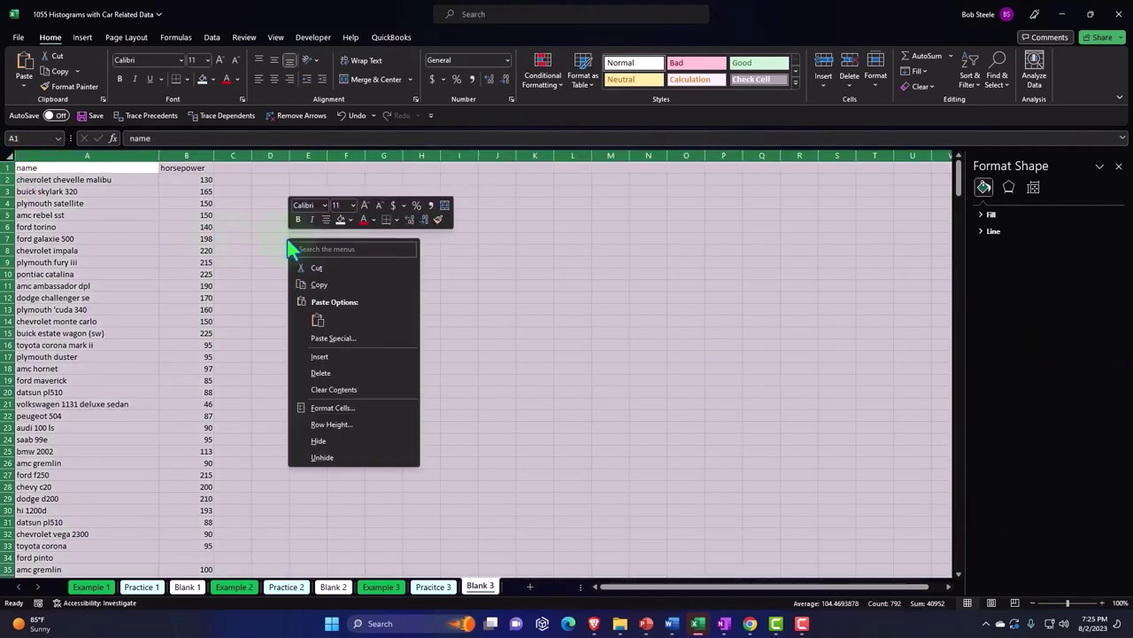
{"action": "left_click", "coordinate": [333, 407]}
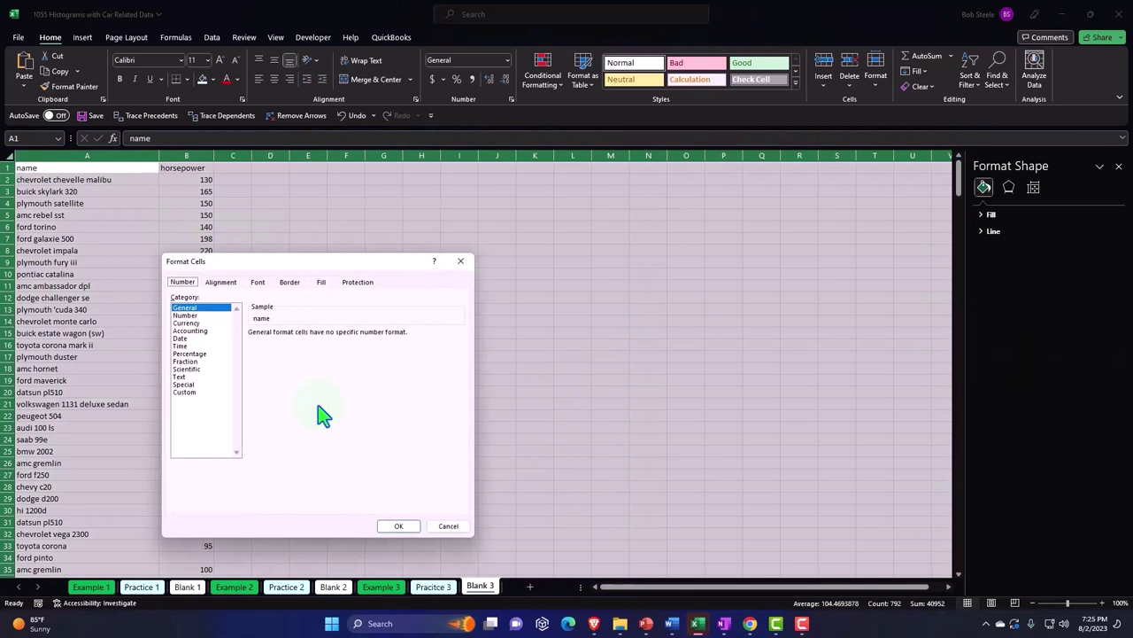
{"action": "left_click", "coordinate": [191, 323]}
{"action": "left_click", "coordinate": [275, 394]}
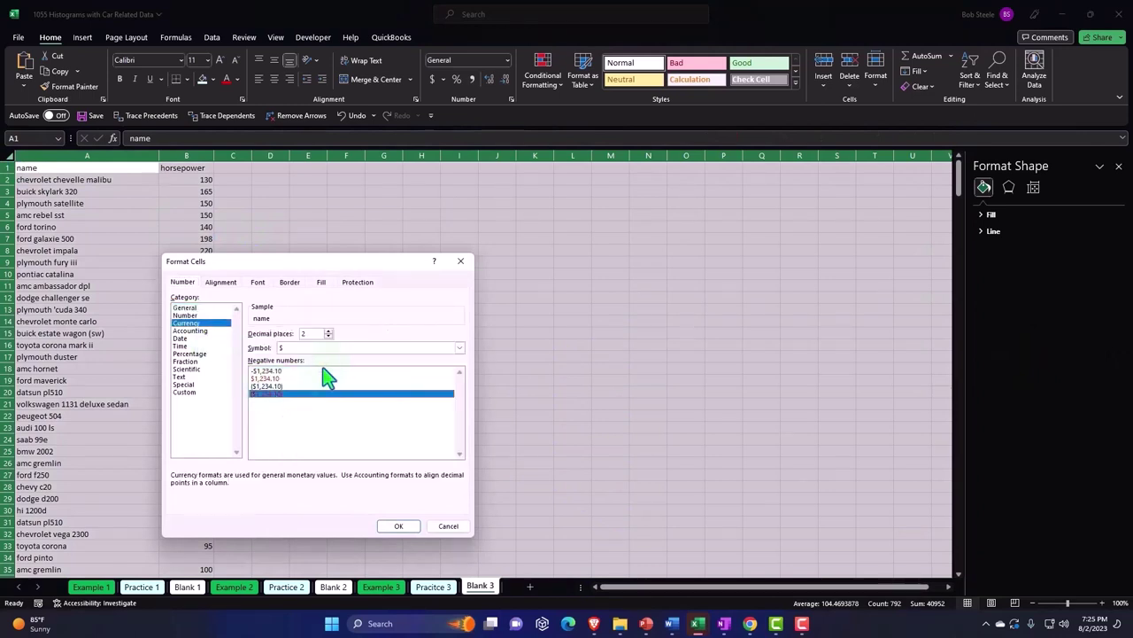
{"action": "left_click", "coordinate": [334, 354]}
{"action": "left_click", "coordinate": [331, 361]}
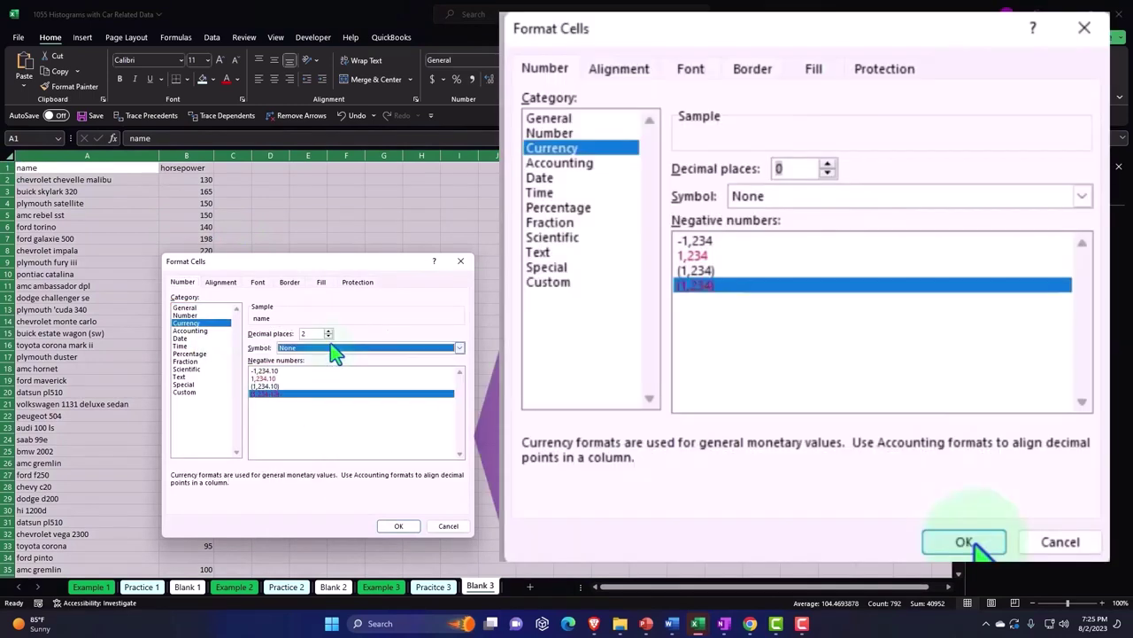
{"action": "double_click", "coordinate": [328, 336]}
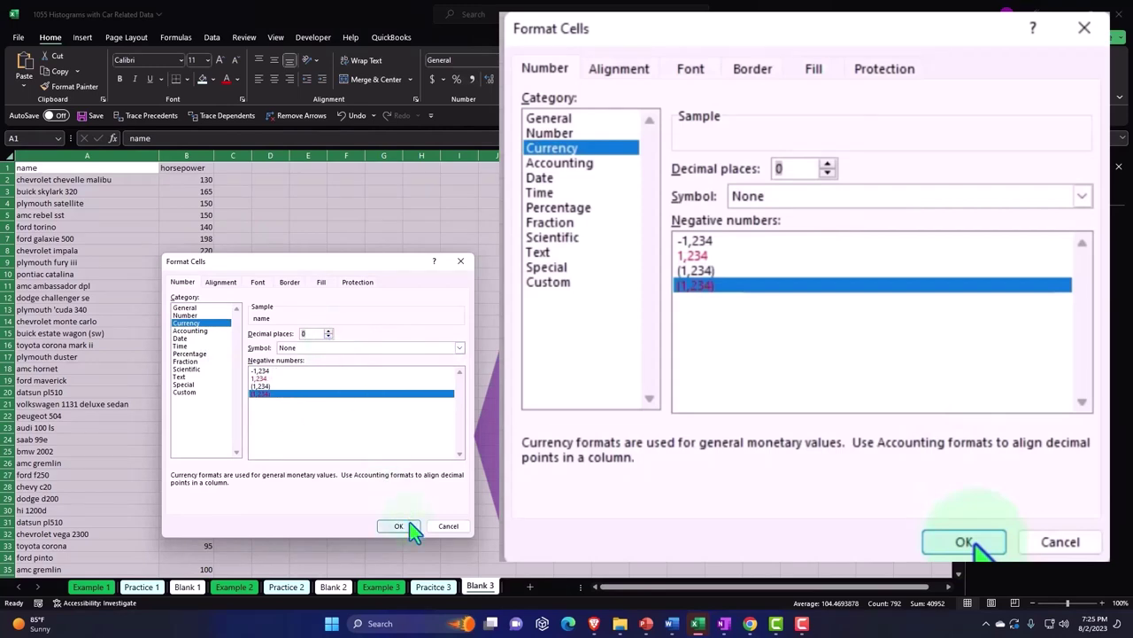
{"action": "left_click", "coordinate": [407, 524]}
Step: Make all text on the Blank 3 sheet bold
{"action": "left_click", "coordinate": [328, 382]}
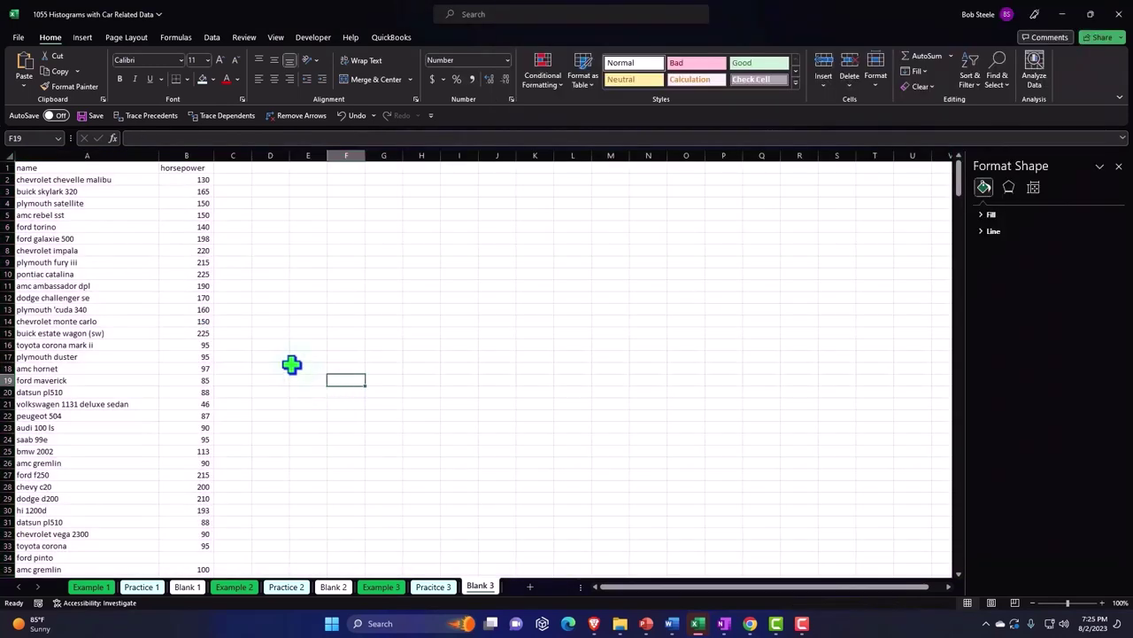
{"action": "scroll", "coordinate": [291, 364], "scroll_direction": "up", "scroll_amount": 3}
{"action": "scroll", "coordinate": [292, 364], "scroll_direction": "up", "scroll_amount": 2}
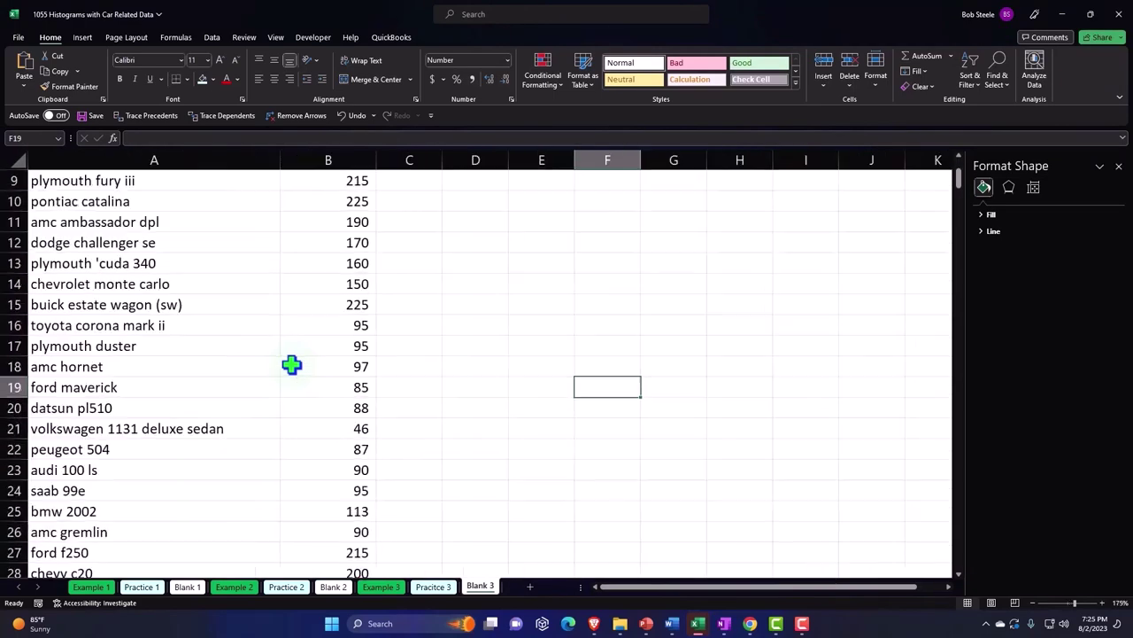
{"action": "scroll", "coordinate": [282, 379], "scroll_direction": "up", "scroll_amount": 2}
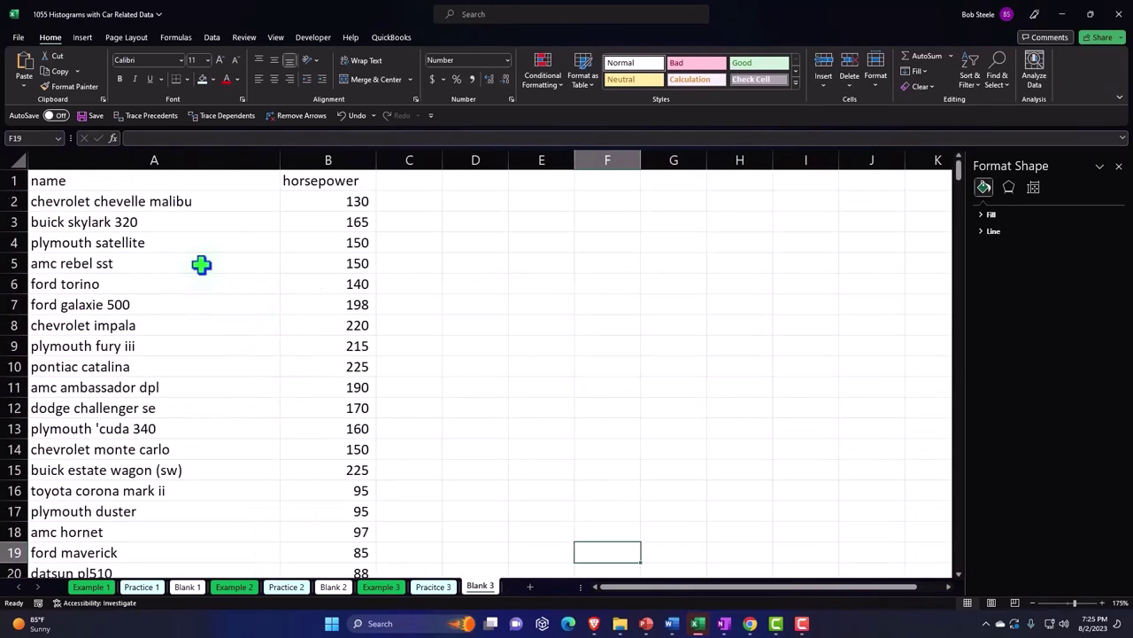
{"action": "left_click", "coordinate": [14, 160]}
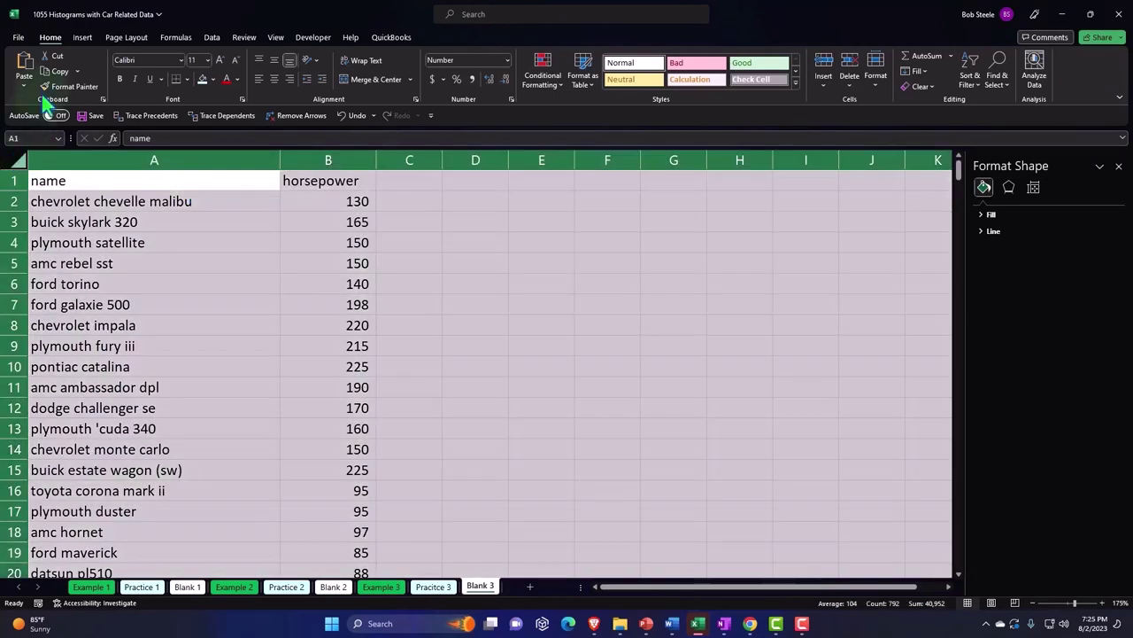
{"action": "left_click", "coordinate": [120, 80]}
Step: Center the name and horsepower headers in A1:B1
{"action": "left_click", "coordinate": [166, 275]}
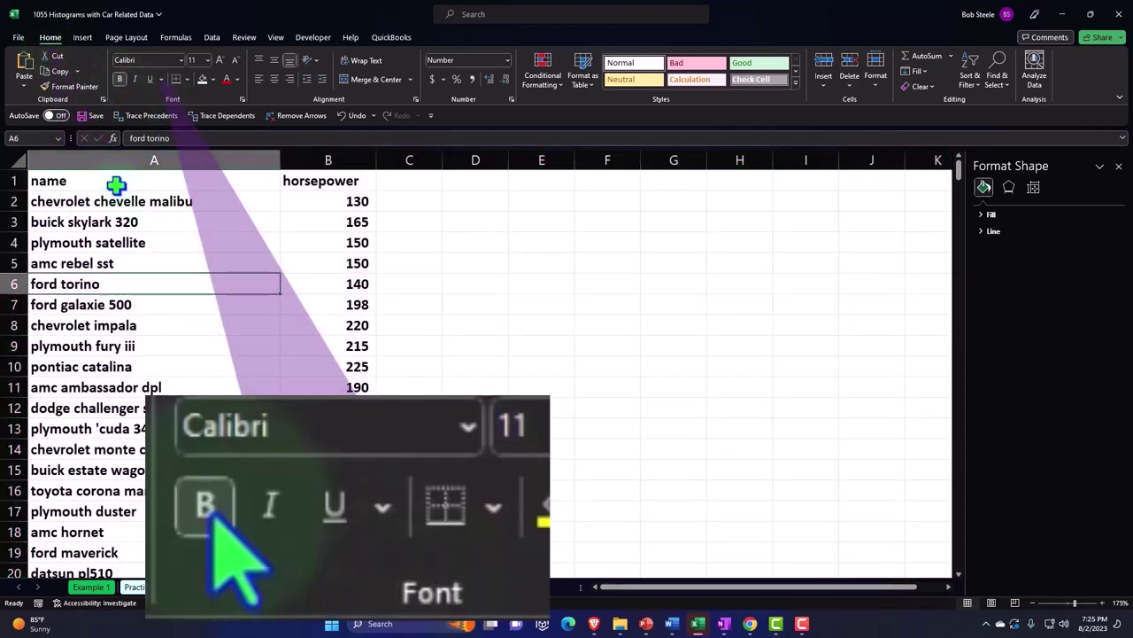
{"action": "left_click_drag", "start_coordinate": [114, 182], "coordinate": [295, 178]}
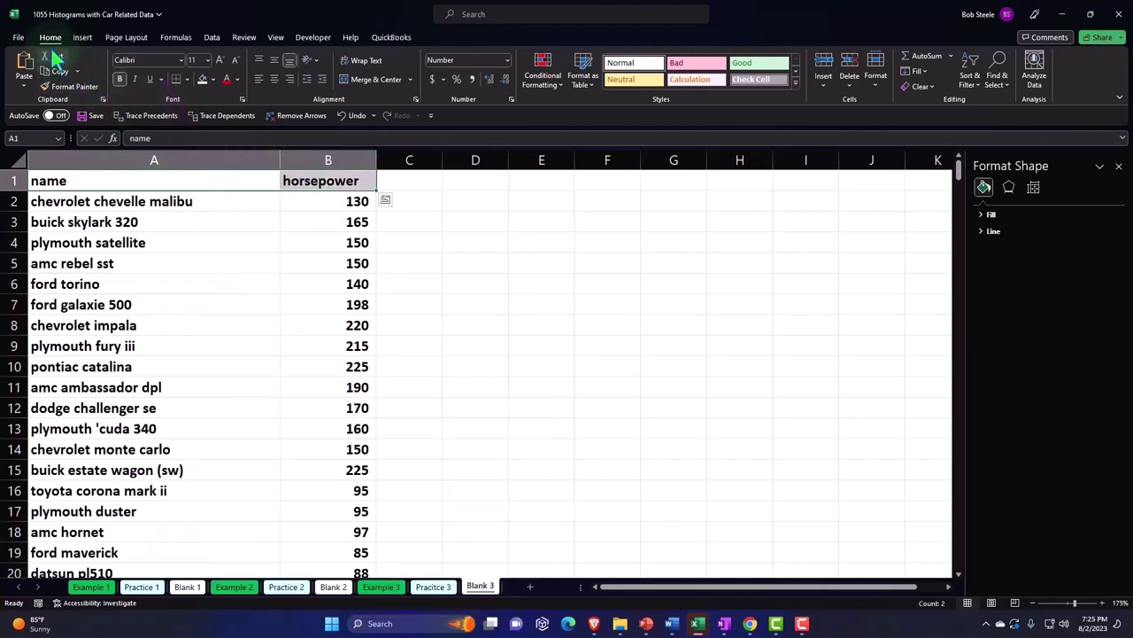
{"action": "left_click", "coordinate": [274, 78]}
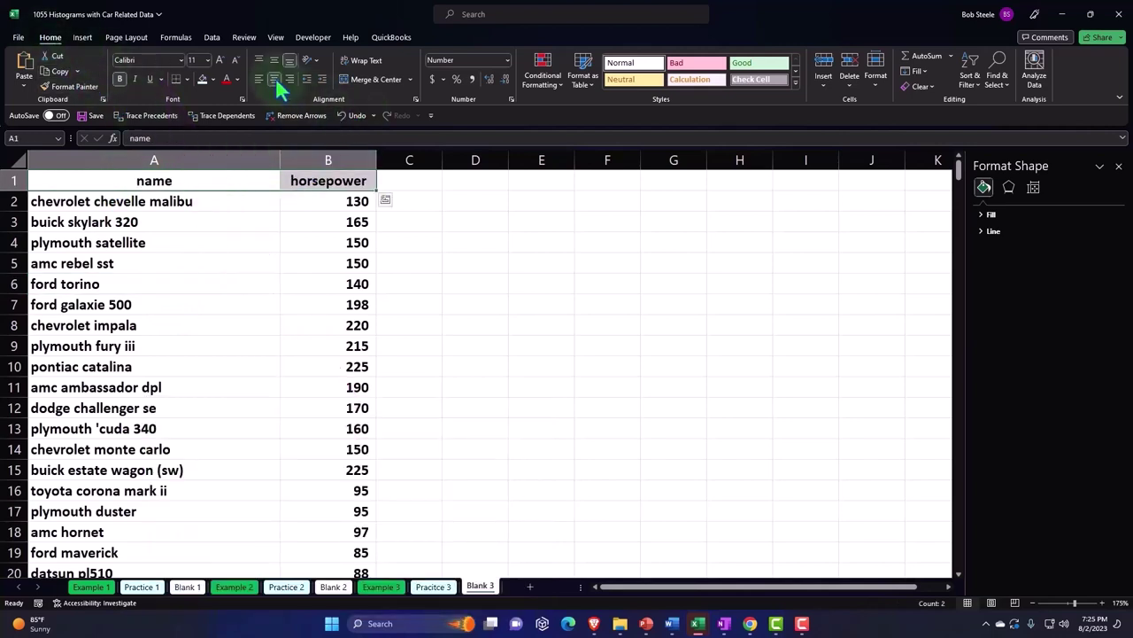
{"action": "left_click", "coordinate": [65, 284]}
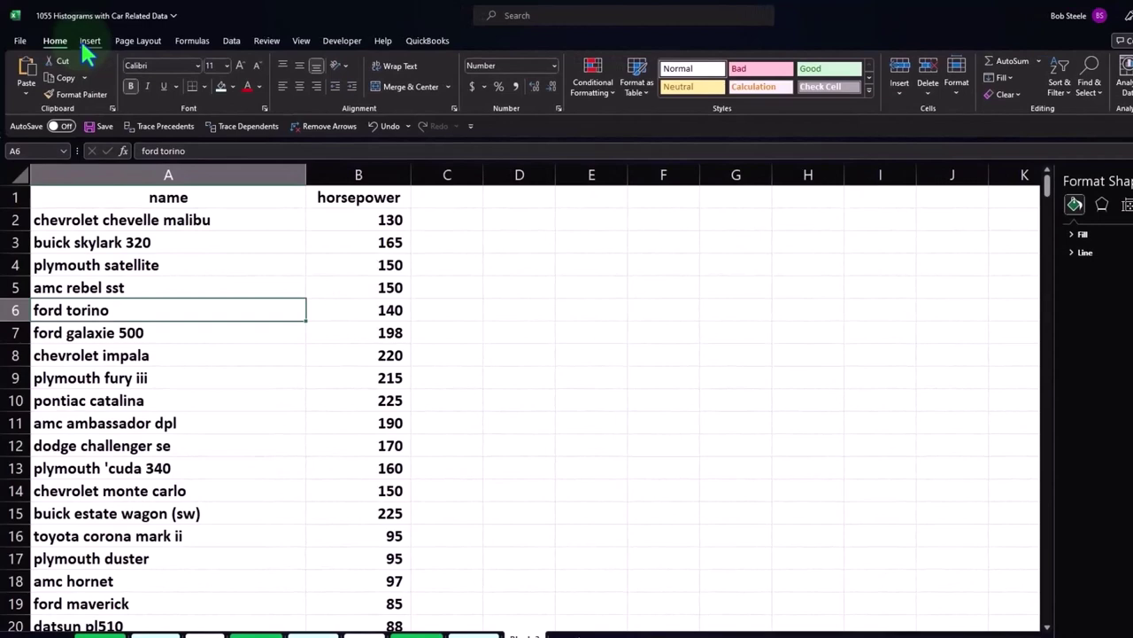
Step: Convert the A1:B399 name and horsepower data into a table with headers
{"action": "left_click", "coordinate": [85, 44]}
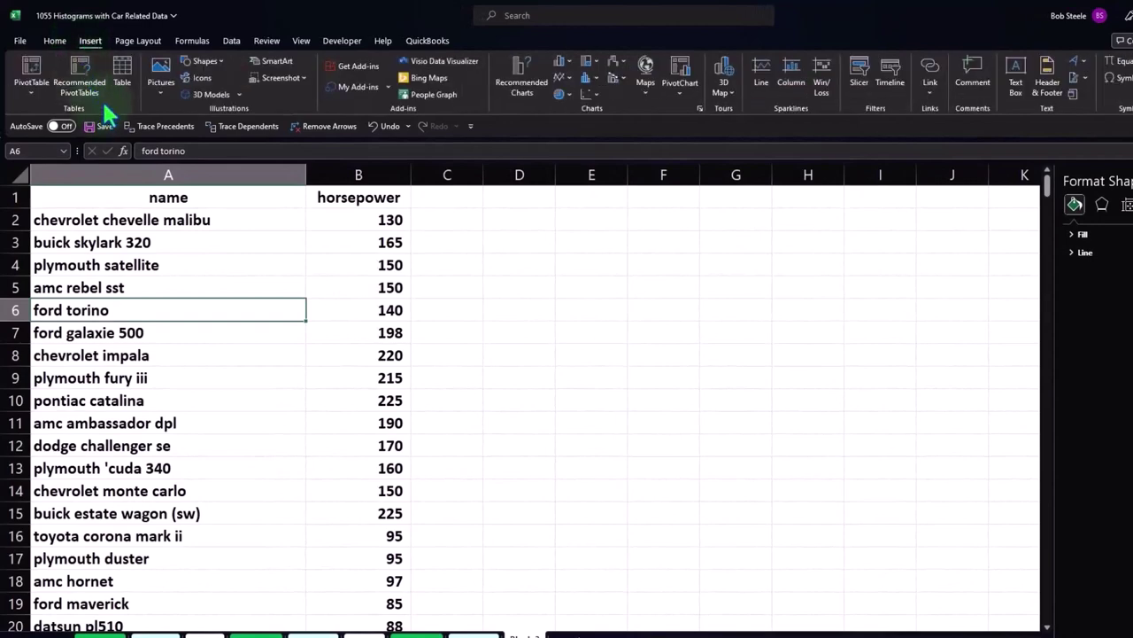
{"action": "left_click", "coordinate": [122, 78]}
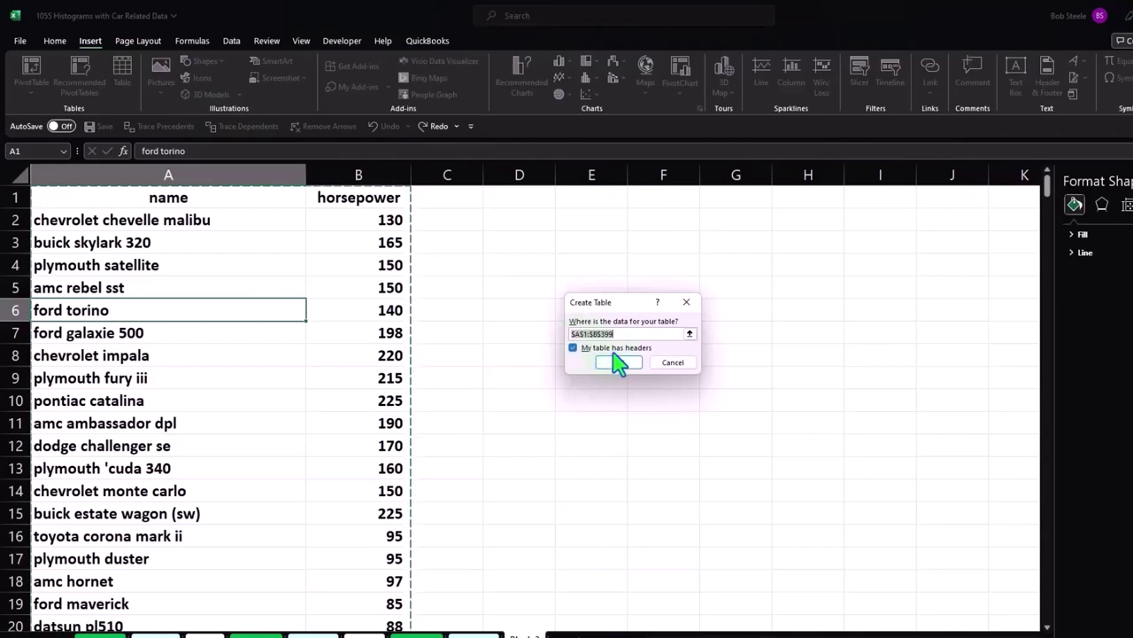
{"action": "left_click", "coordinate": [619, 363]}
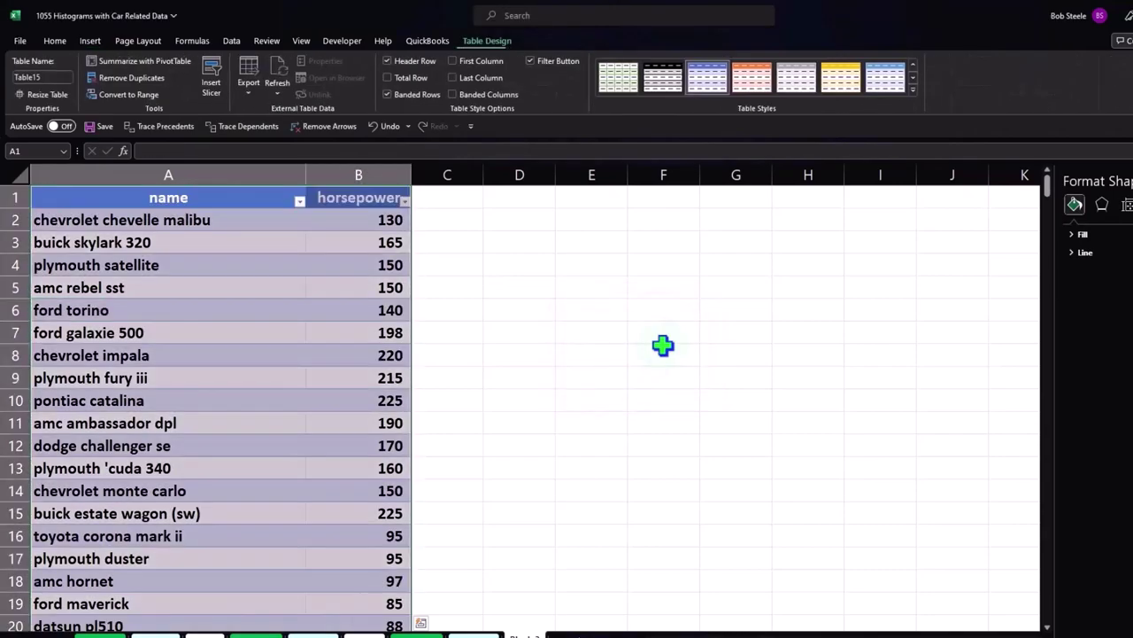
Step: Close the shape pane, apply the orange table style, and sort horsepower largest to smallest
{"action": "left_click", "coordinate": [1130, 168]}
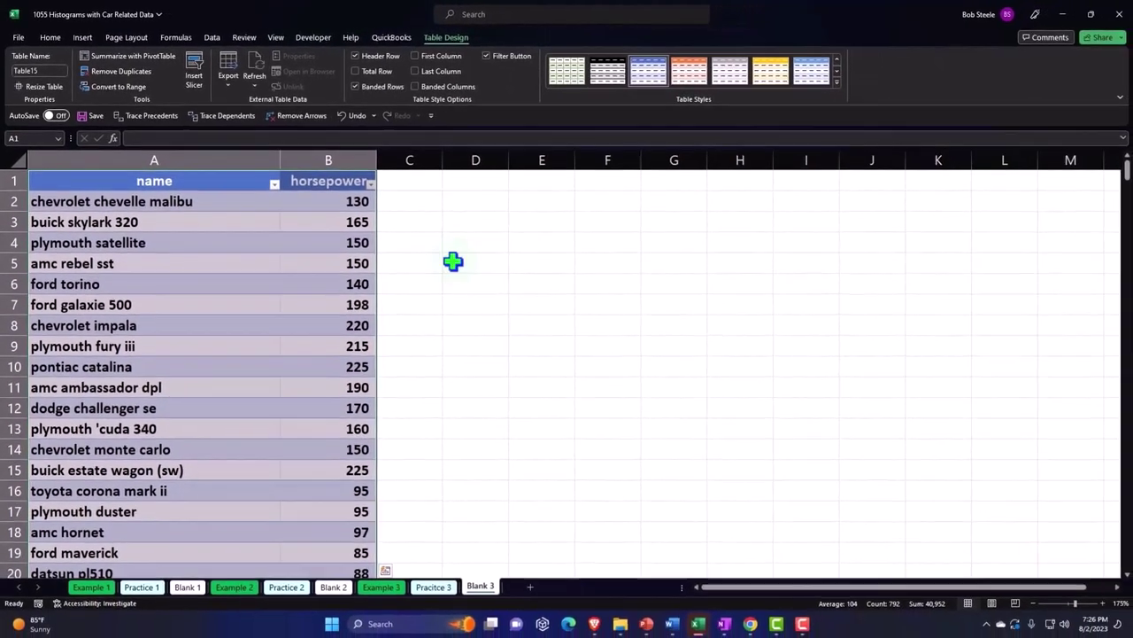
{"action": "left_click", "coordinate": [322, 268]}
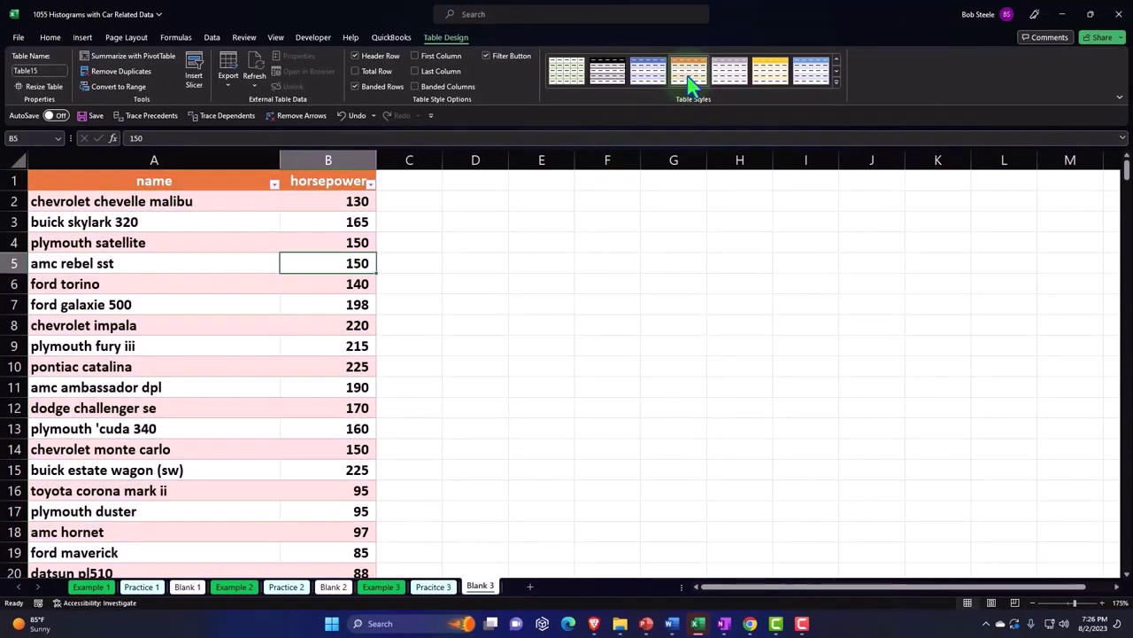
{"action": "left_click", "coordinate": [370, 183]}
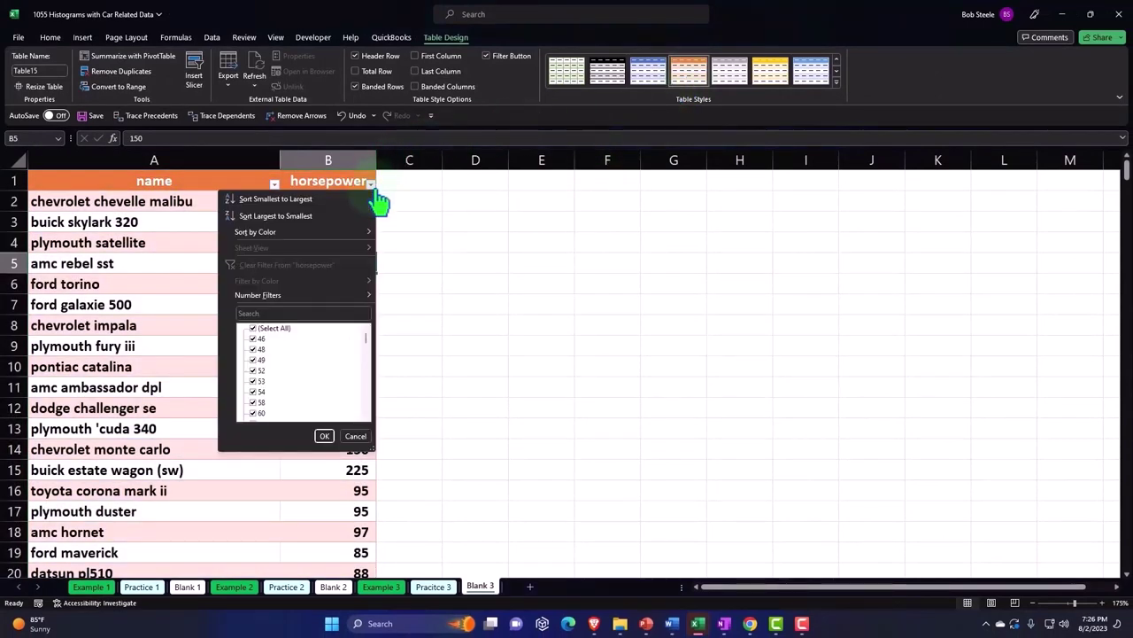
{"action": "left_click", "coordinate": [352, 199]}
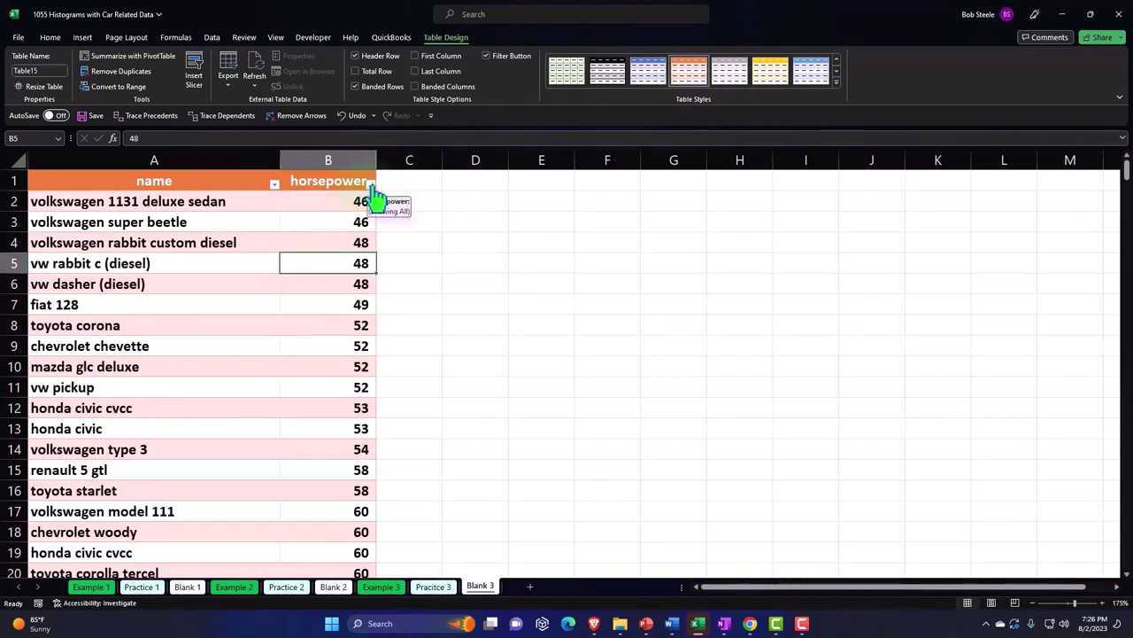
{"action": "left_click", "coordinate": [370, 183]}
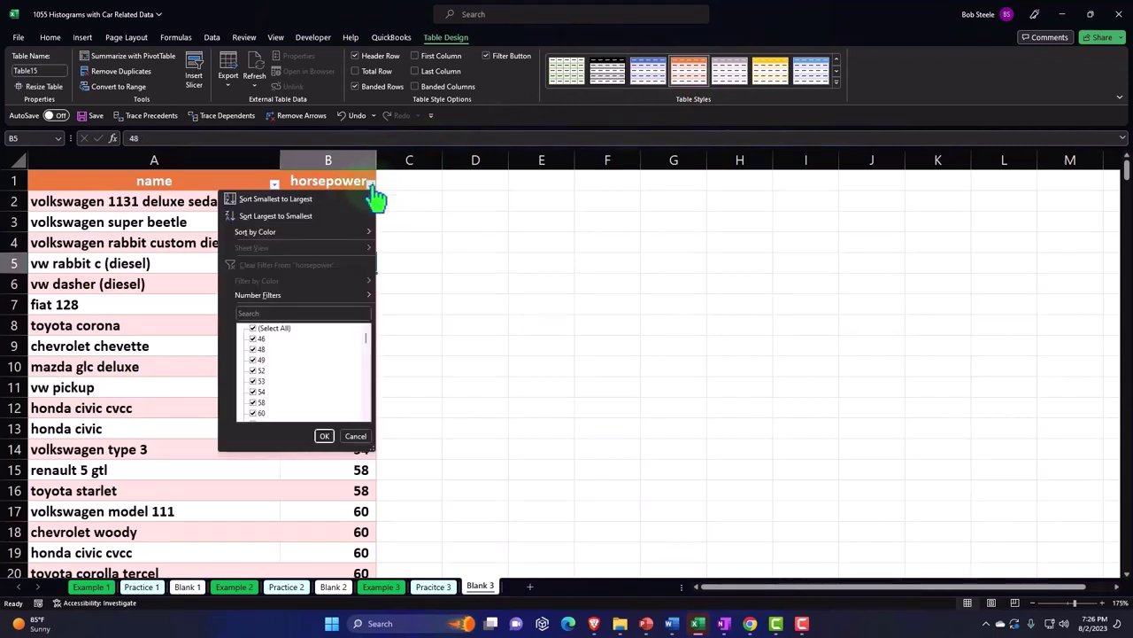
{"action": "left_click", "coordinate": [331, 216]}
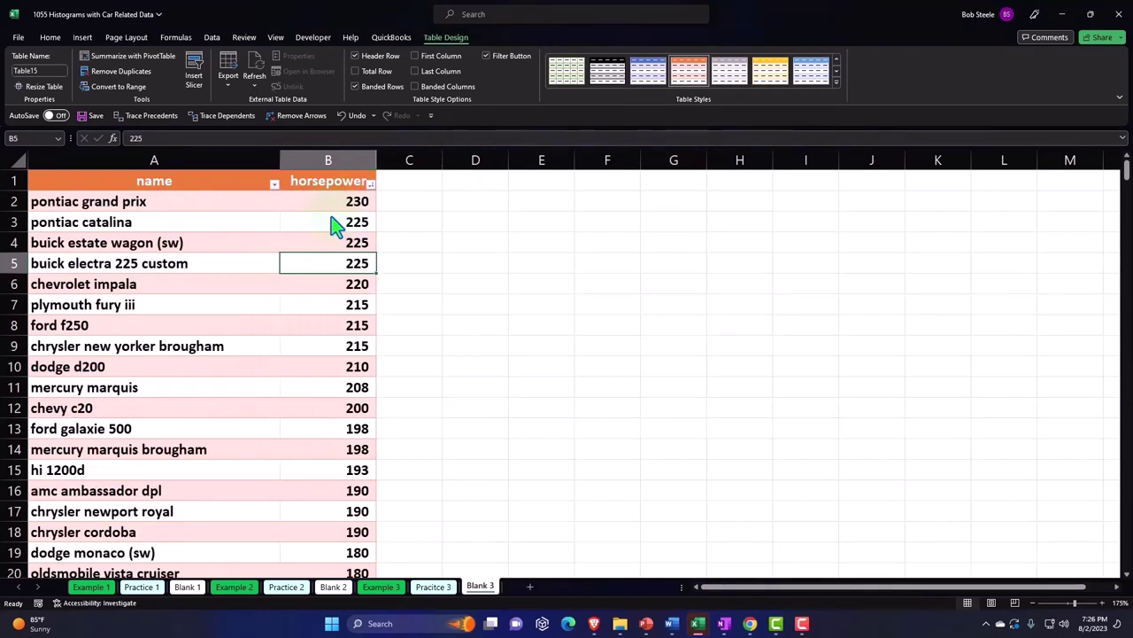
{"action": "left_click", "coordinate": [383, 246]}
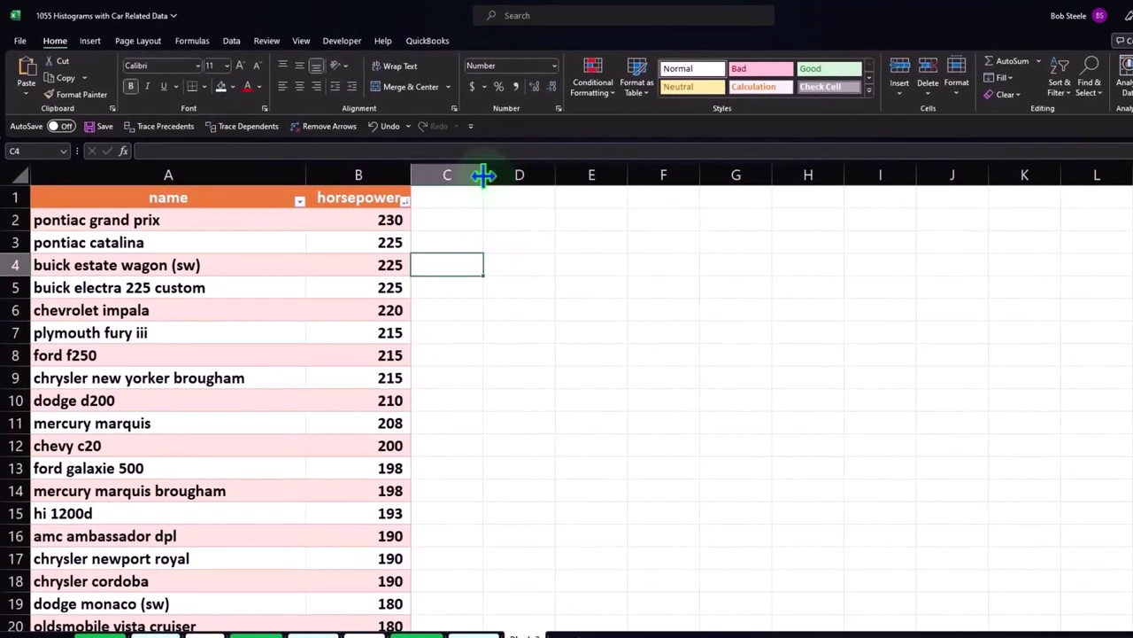
Step: Narrow column C and add an Average label with AVERAGE of horsepower in E2, giving 104
{"action": "left_click_drag", "start_coordinate": [483, 175], "coordinate": [424, 181]}
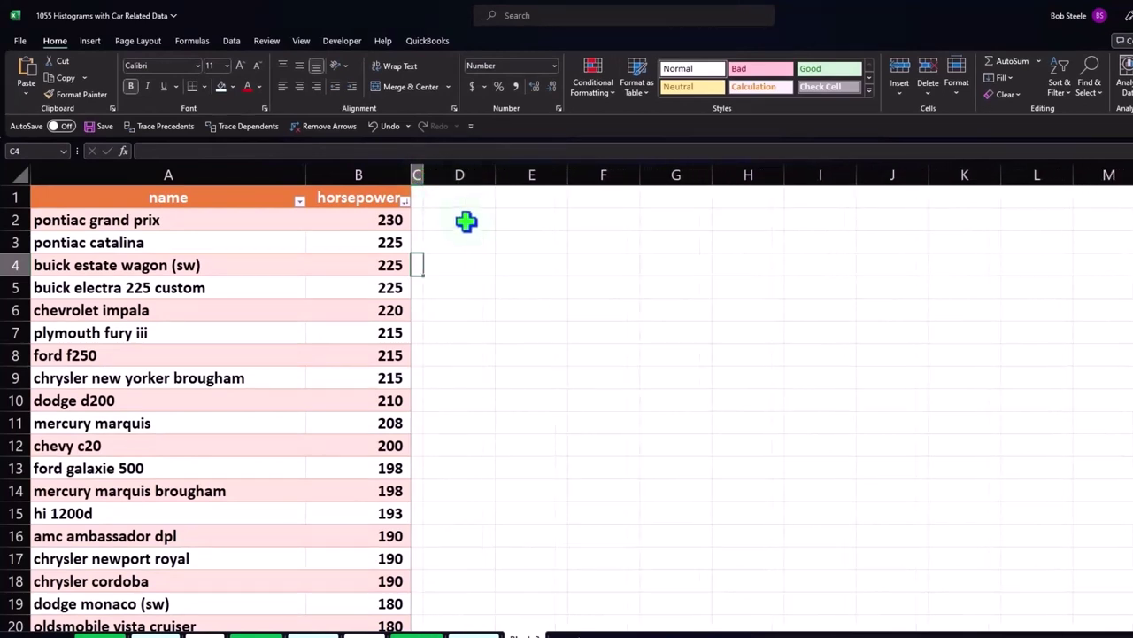
{"action": "left_click", "coordinate": [467, 221]}
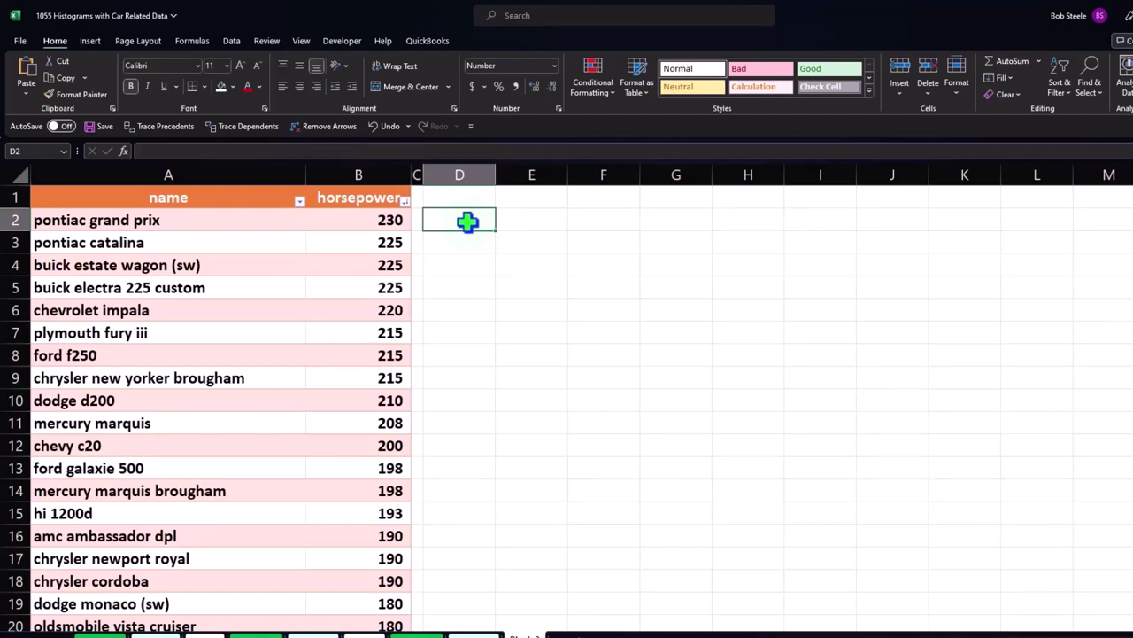
{"action": "type", "text": "Av"}
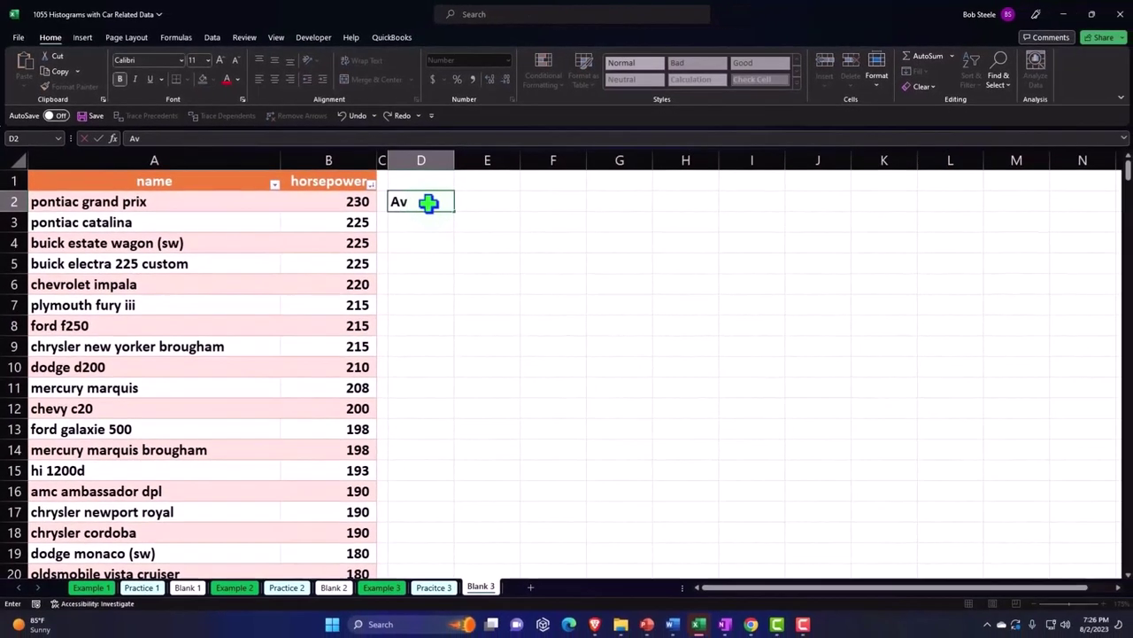
{"action": "type", "text": "erage"}
{"action": "key", "text": "Tab"}
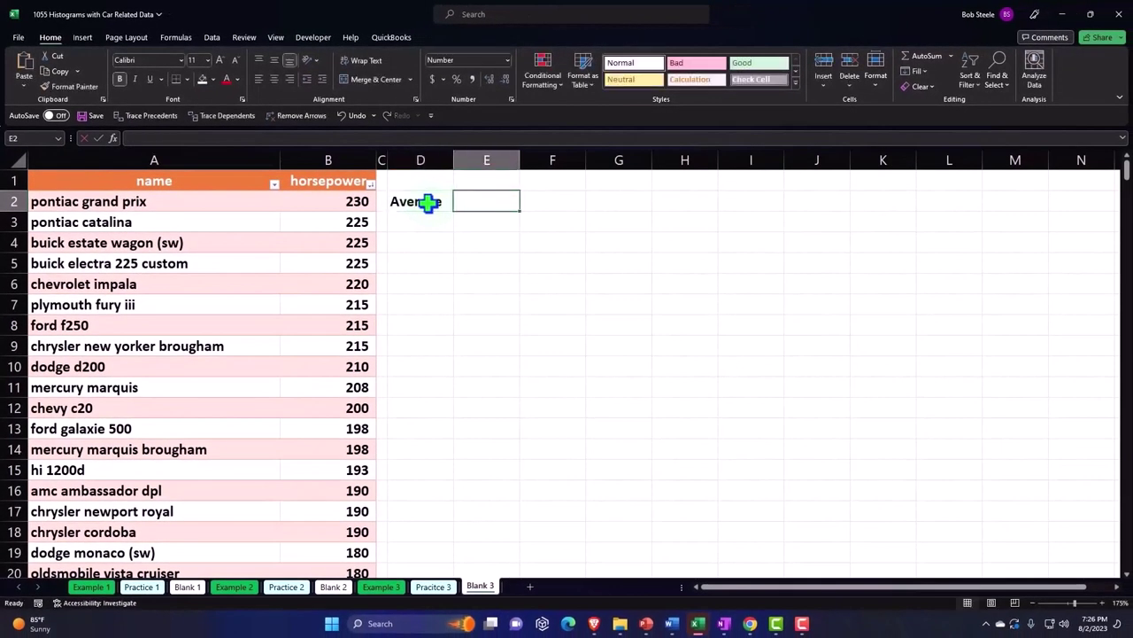
{"action": "type", "text": "=average"}
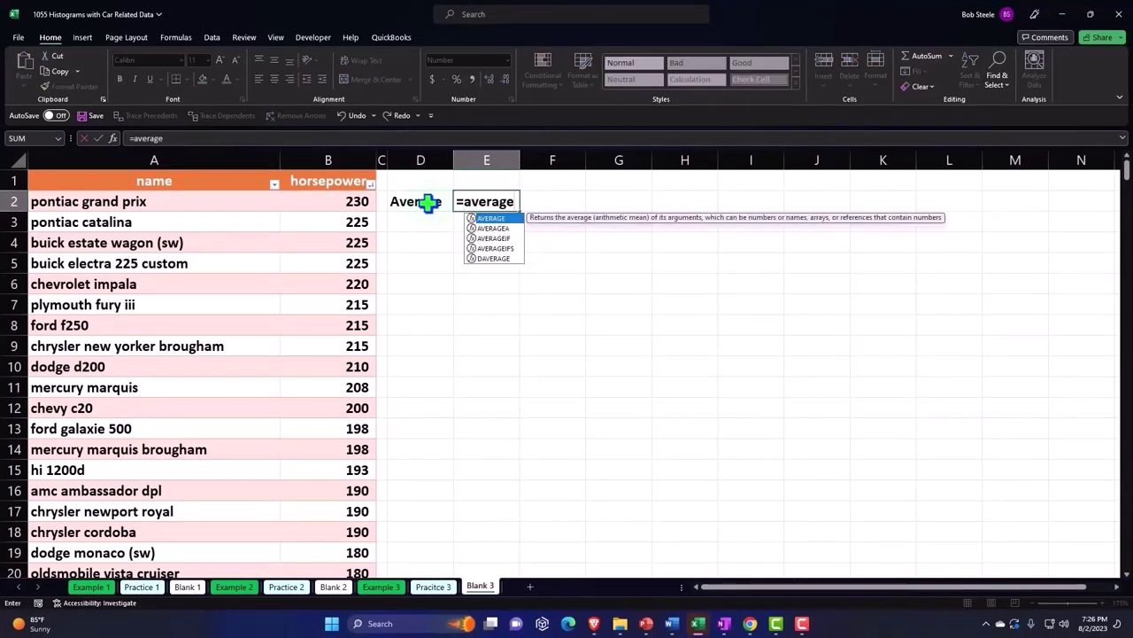
{"action": "double_click", "coordinate": [492, 219]}
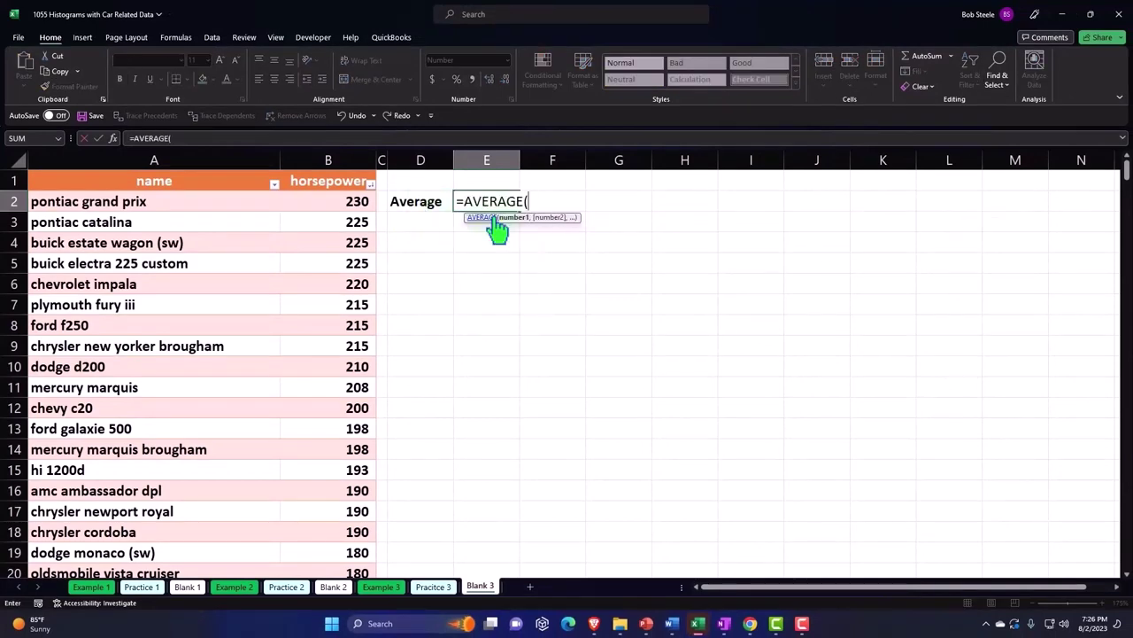
{"action": "left_click", "coordinate": [349, 167]}
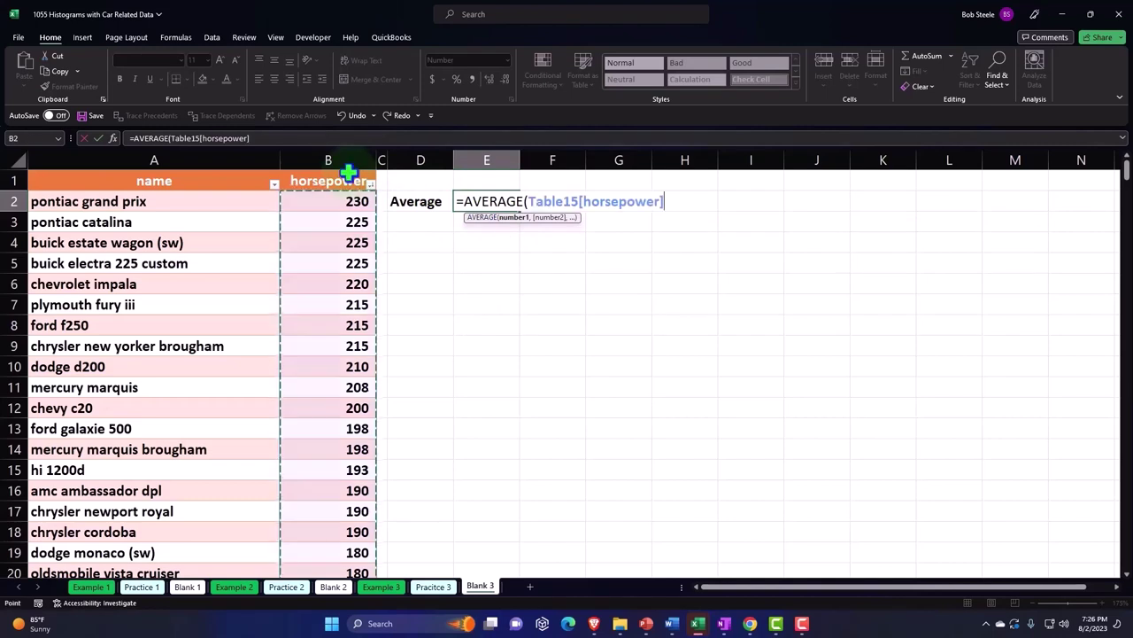
{"action": "key", "text": "Return"}
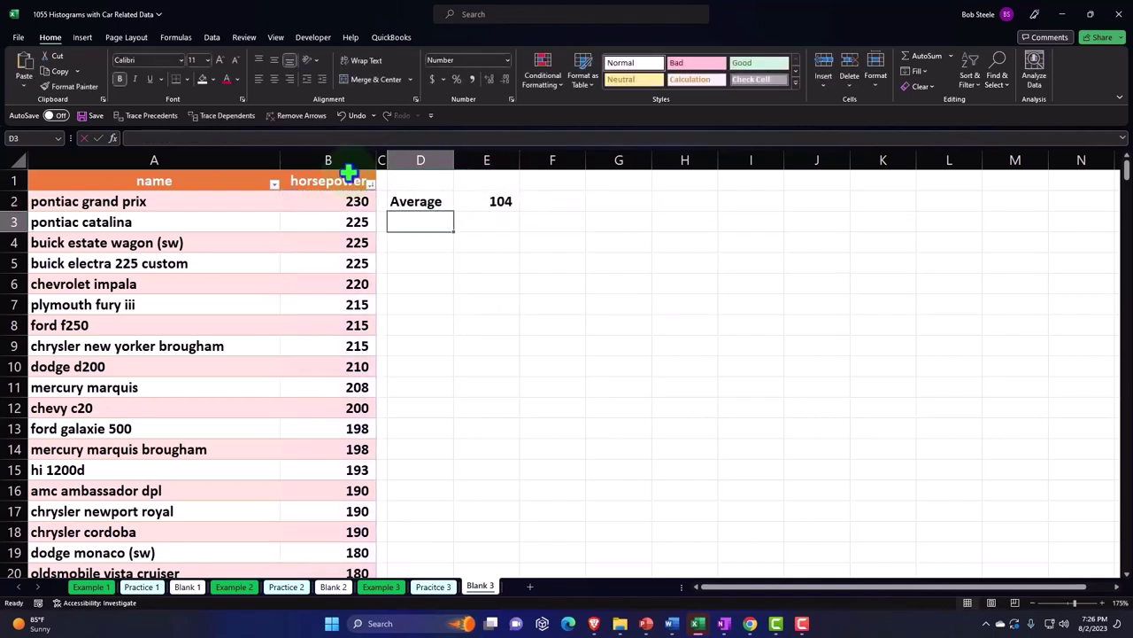
Step: Add Median and Max rows using MEDIAN and MAX of the horsepower column (94, 230)
{"action": "type", "text": "Median"}
{"action": "key", "text": "Tab"}
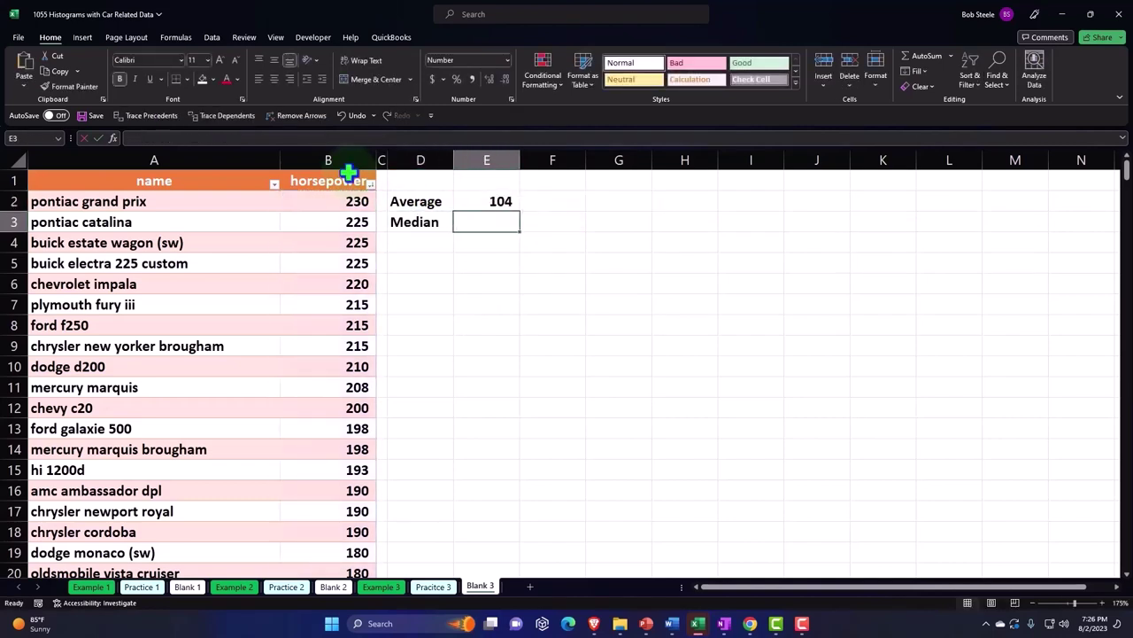
{"action": "type", "text": "=me"}
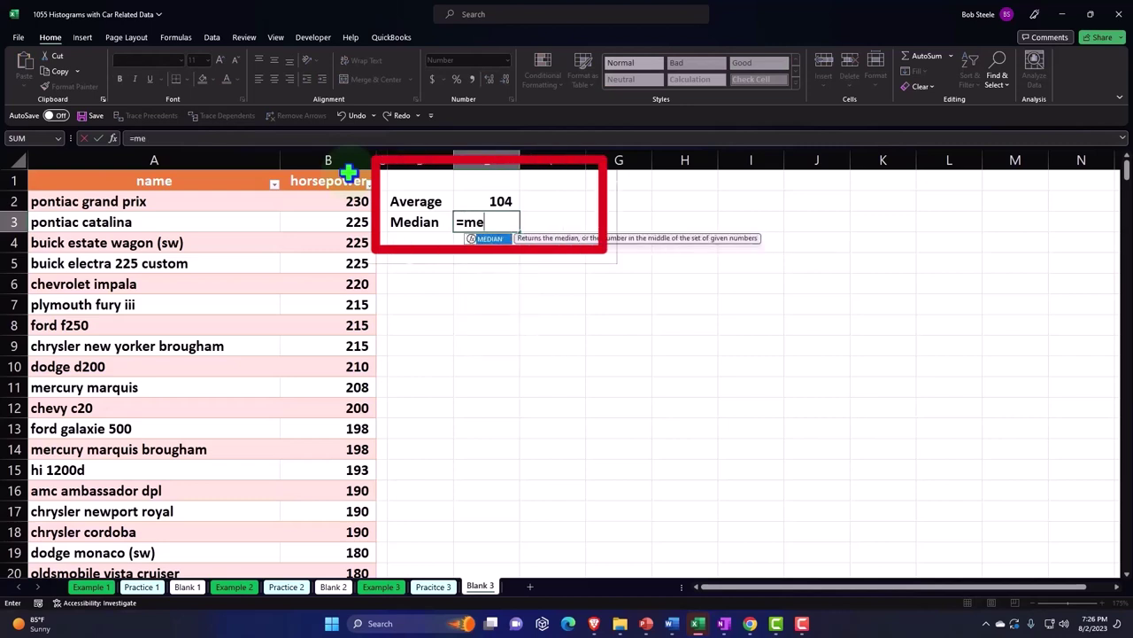
{"action": "key", "text": "Tab"}
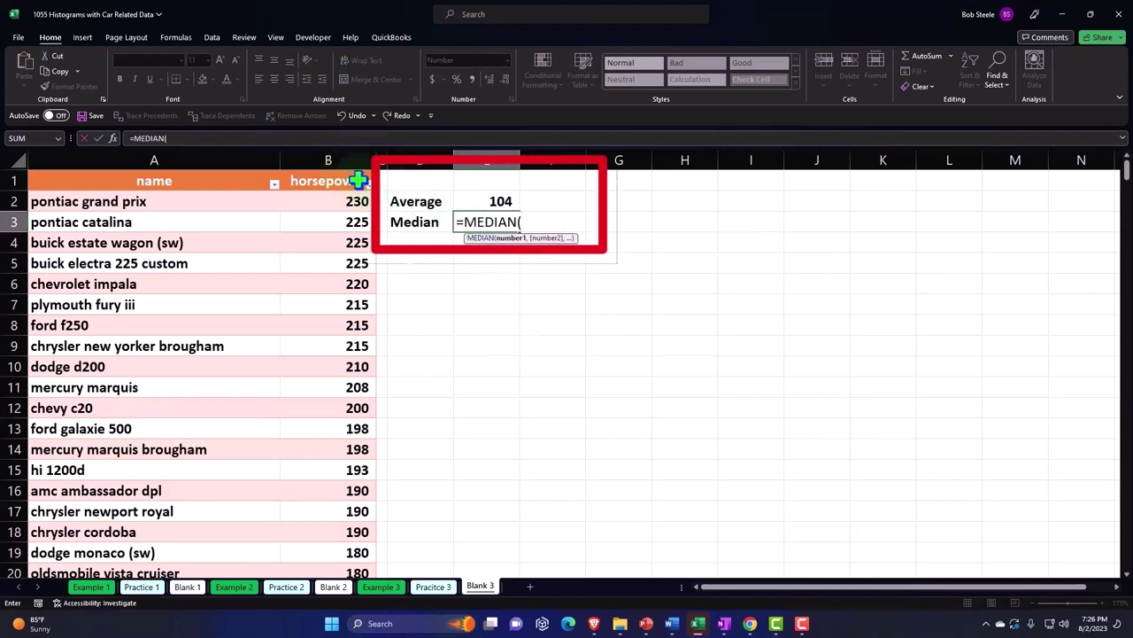
{"action": "left_click", "coordinate": [343, 164]}
{"action": "key", "text": "Return"}
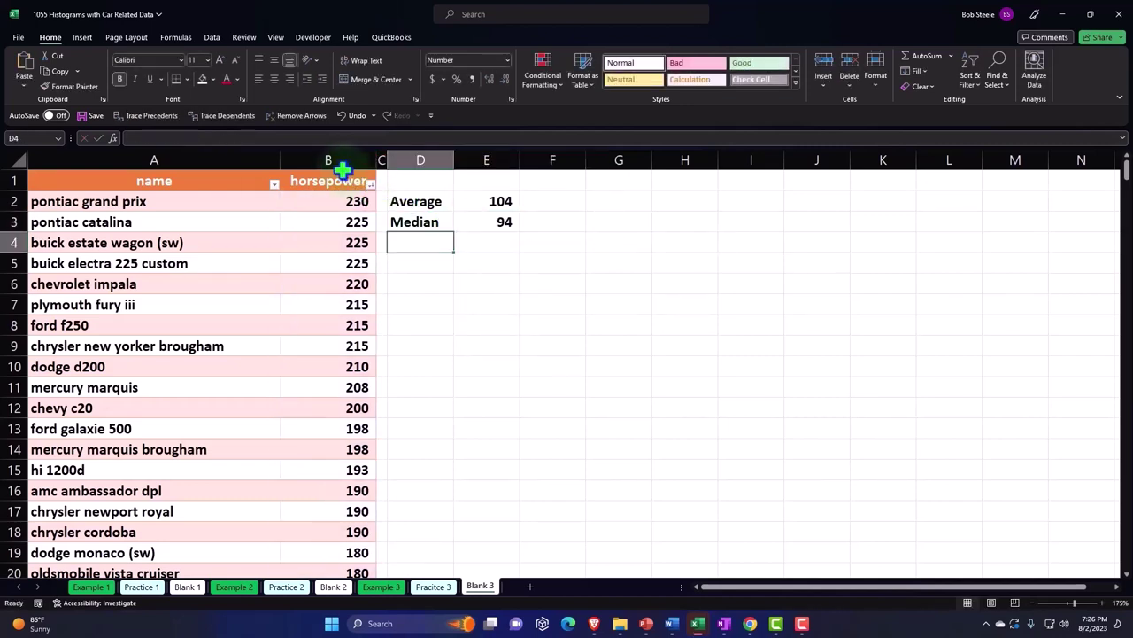
{"action": "type", "text": "Max"}
{"action": "key", "text": "Tab"}
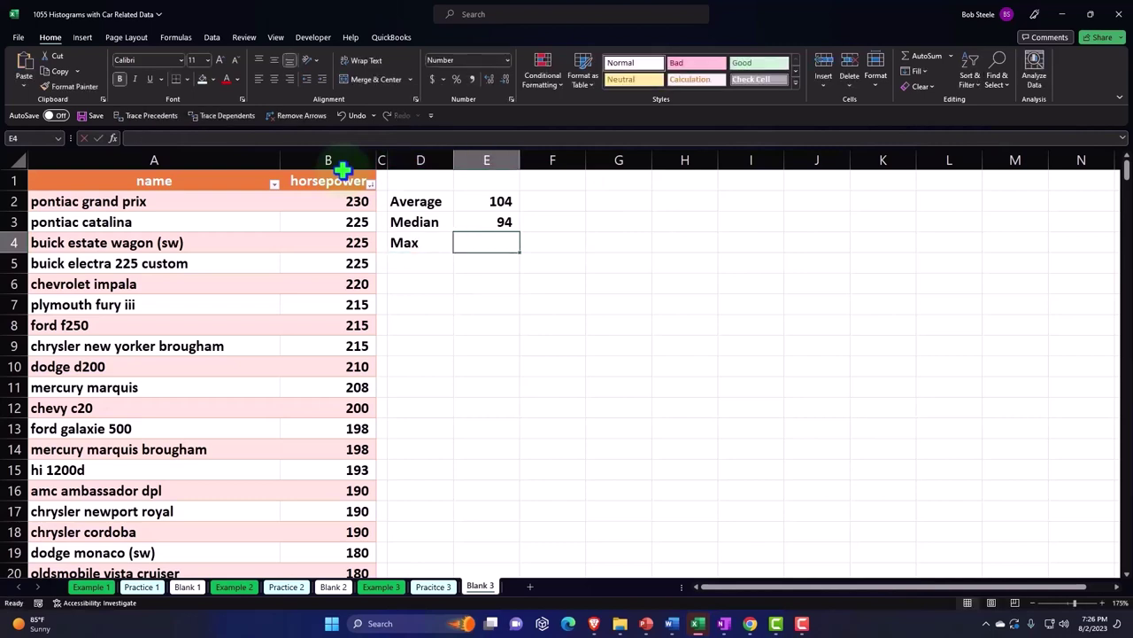
{"action": "type", "text": "=max"}
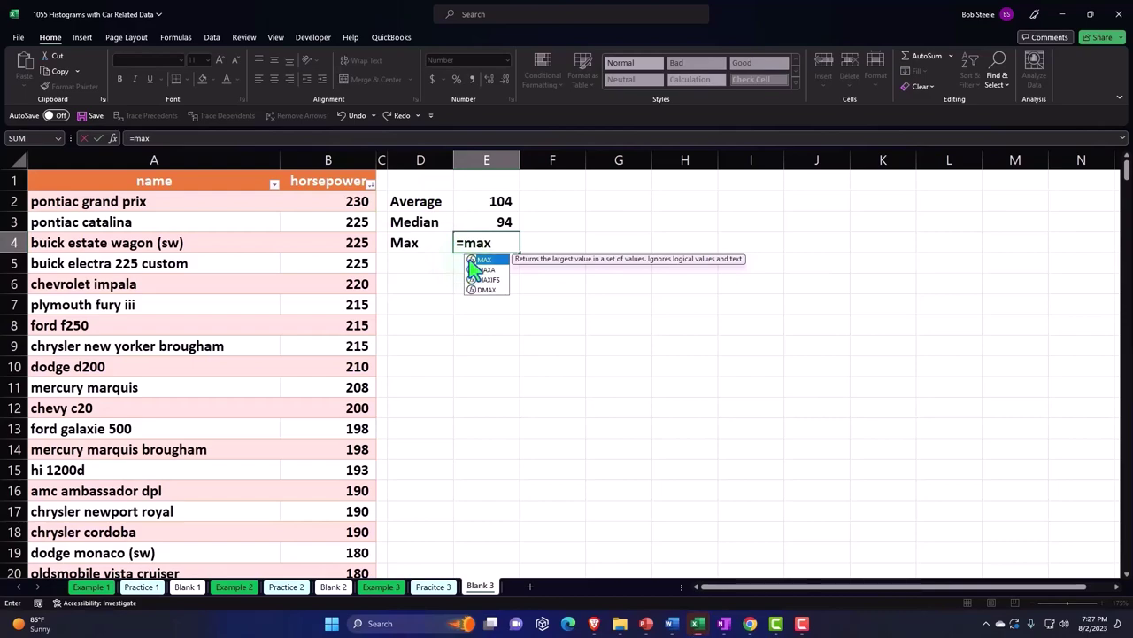
{"action": "double_click", "coordinate": [478, 259]}
{"action": "left_click", "coordinate": [345, 175]}
{"action": "key", "text": "Return"}
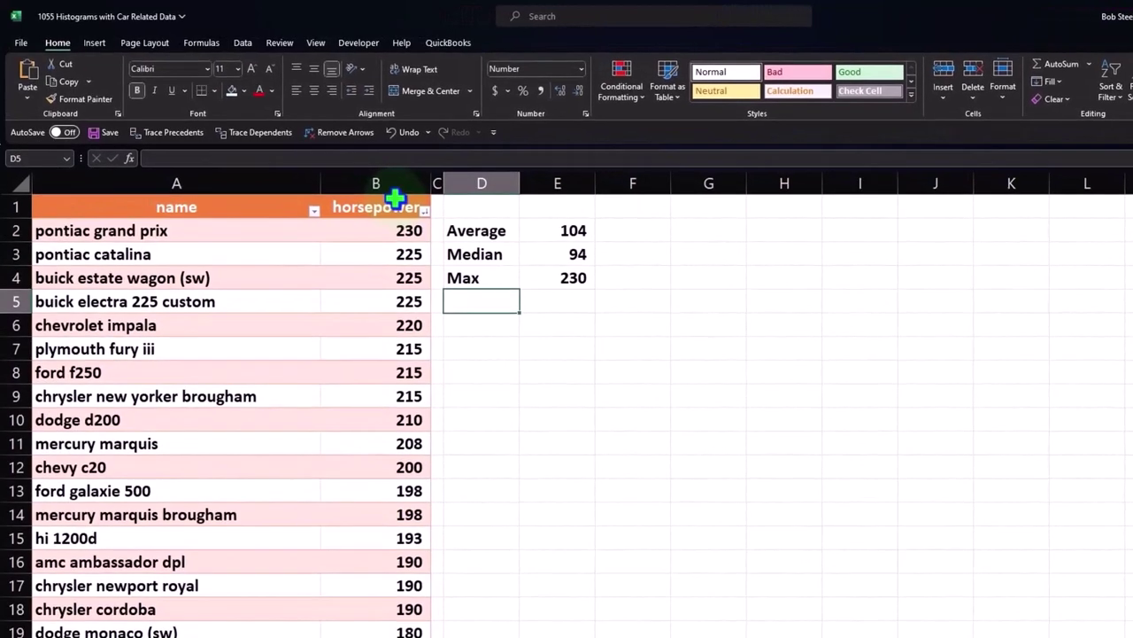
Step: Add a Min row using MIN of the horsepower column, giving 46
{"action": "type", "text": "Min"}
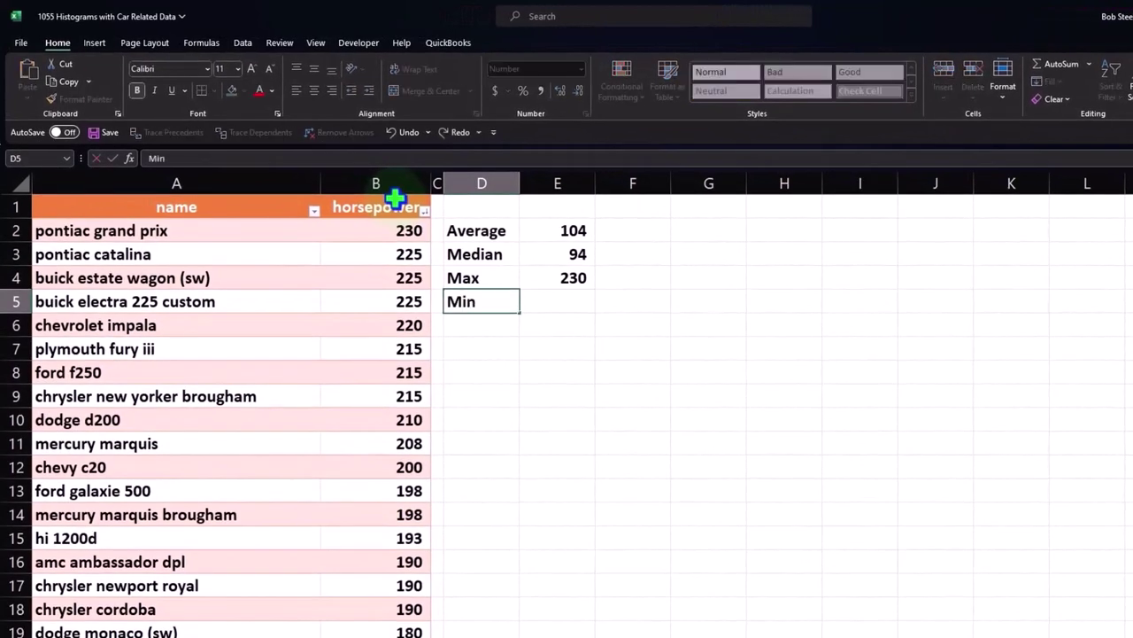
{"action": "key", "text": "Tab"}
{"action": "type", "text": "="}
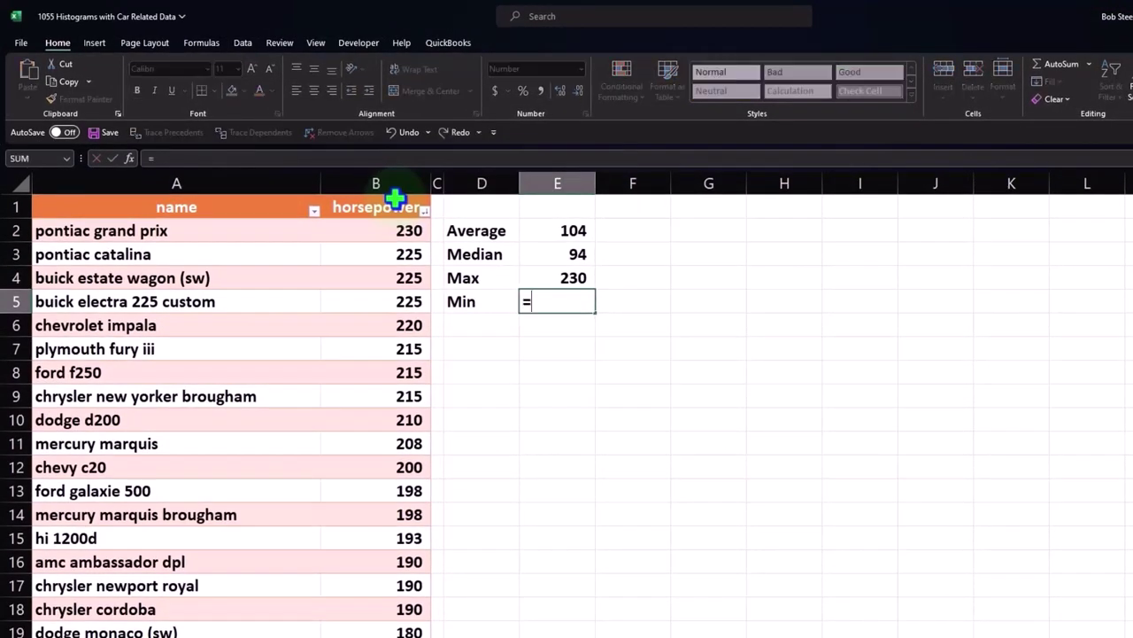
{"action": "type", "text": "min"}
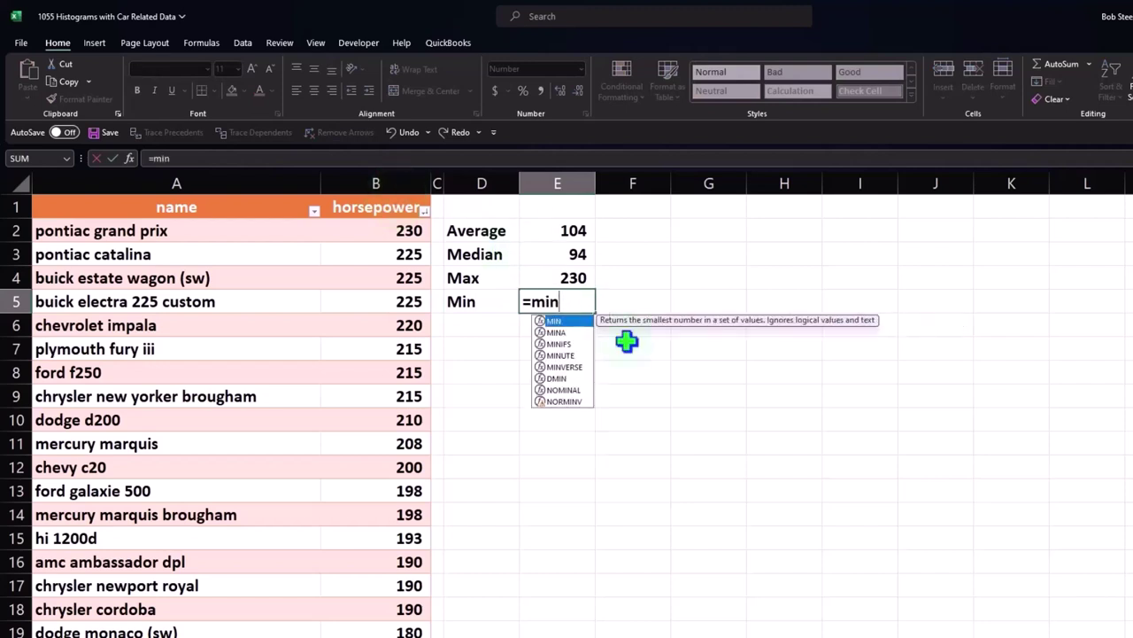
{"action": "double_click", "coordinate": [556, 320]}
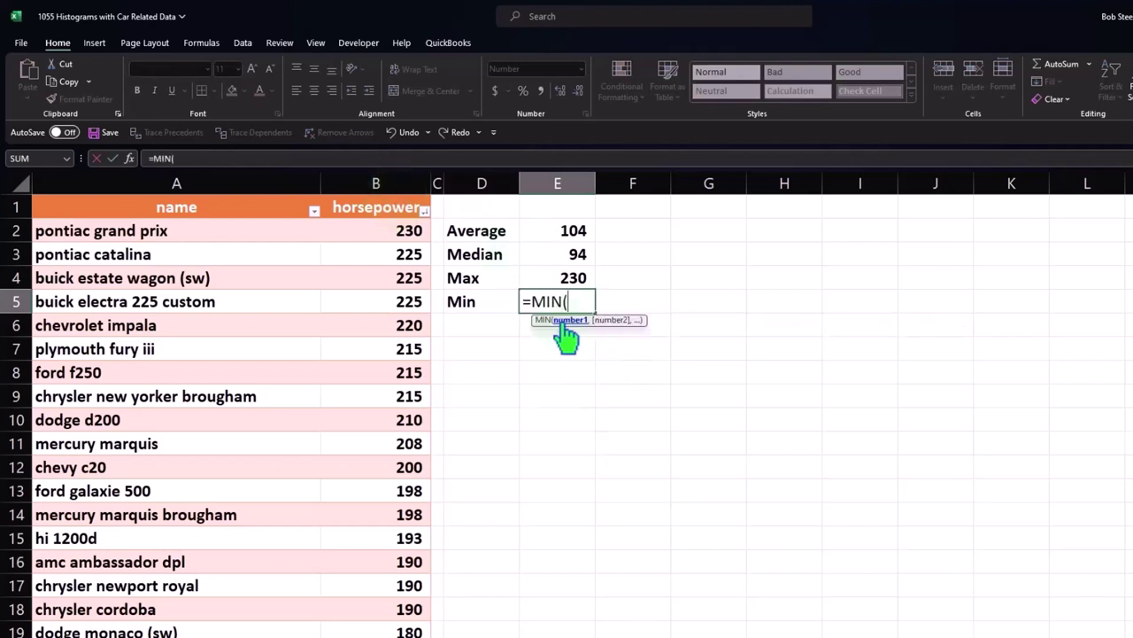
{"action": "left_click", "coordinate": [381, 197]}
{"action": "key", "text": "Return"}
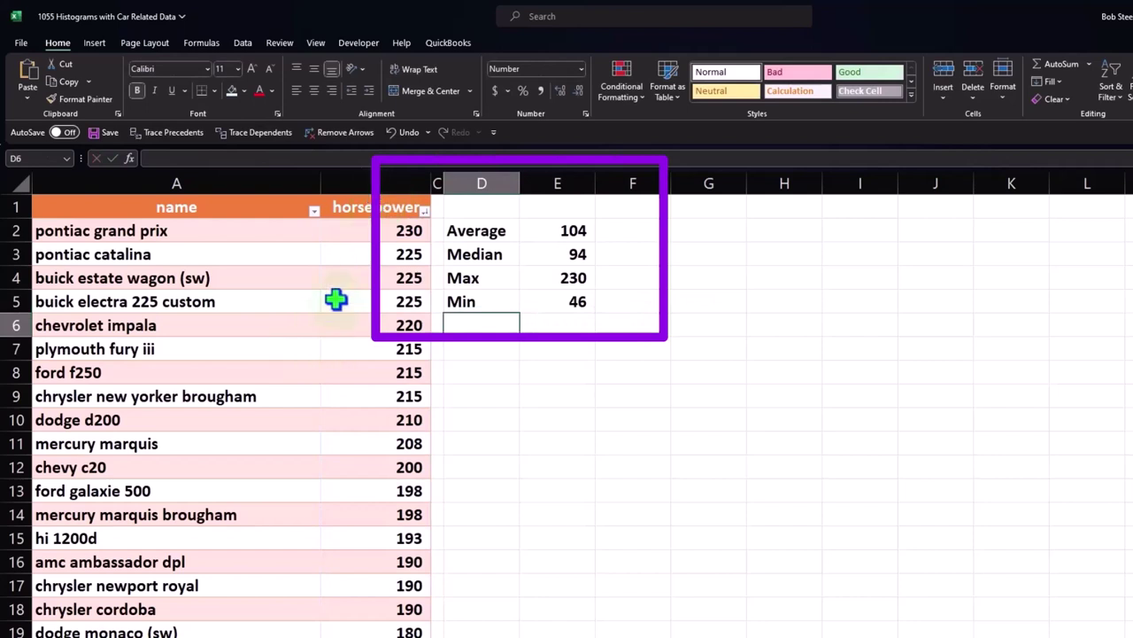
Step: Insert a Histogram chart of the horsepower column and move it below the statistics
{"action": "left_click", "coordinate": [369, 184]}
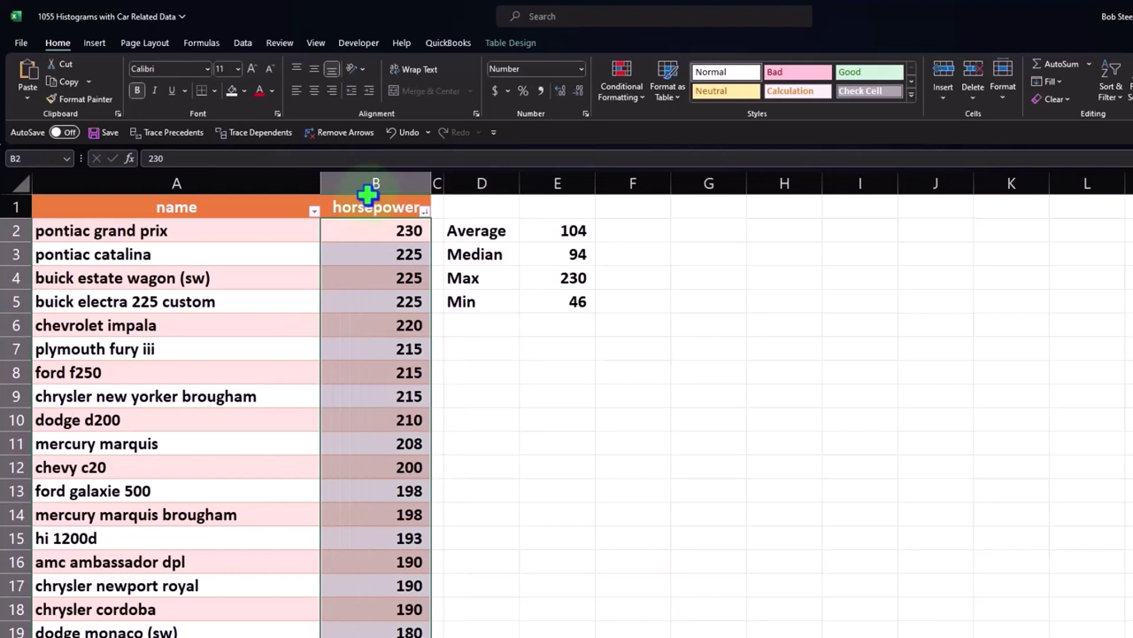
{"action": "left_click", "coordinate": [93, 44]}
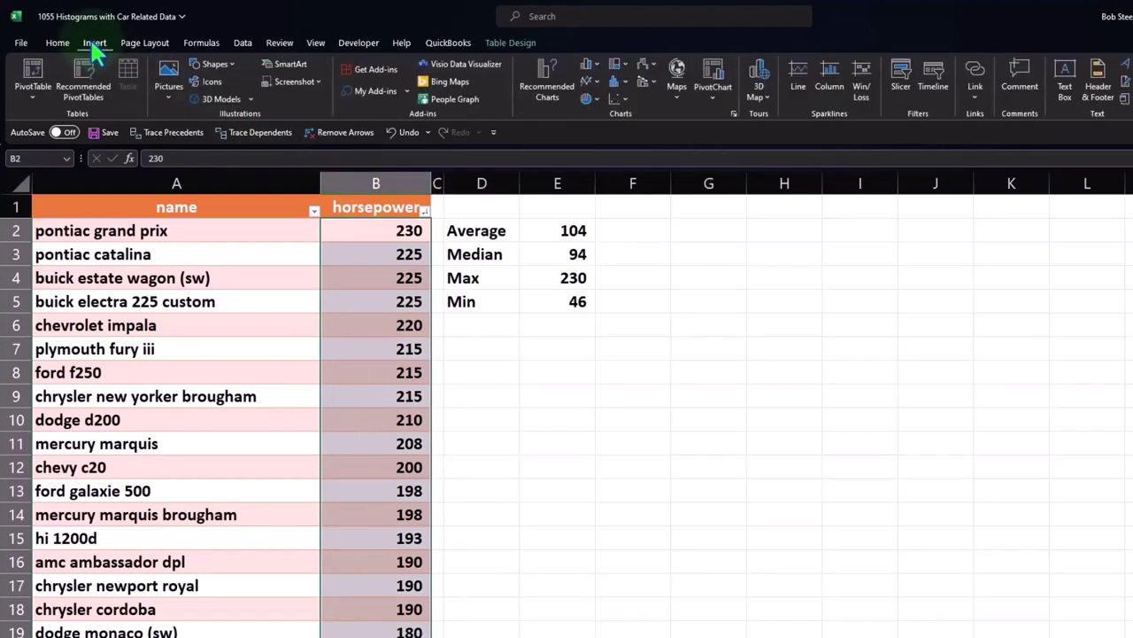
{"action": "left_click", "coordinate": [611, 82]}
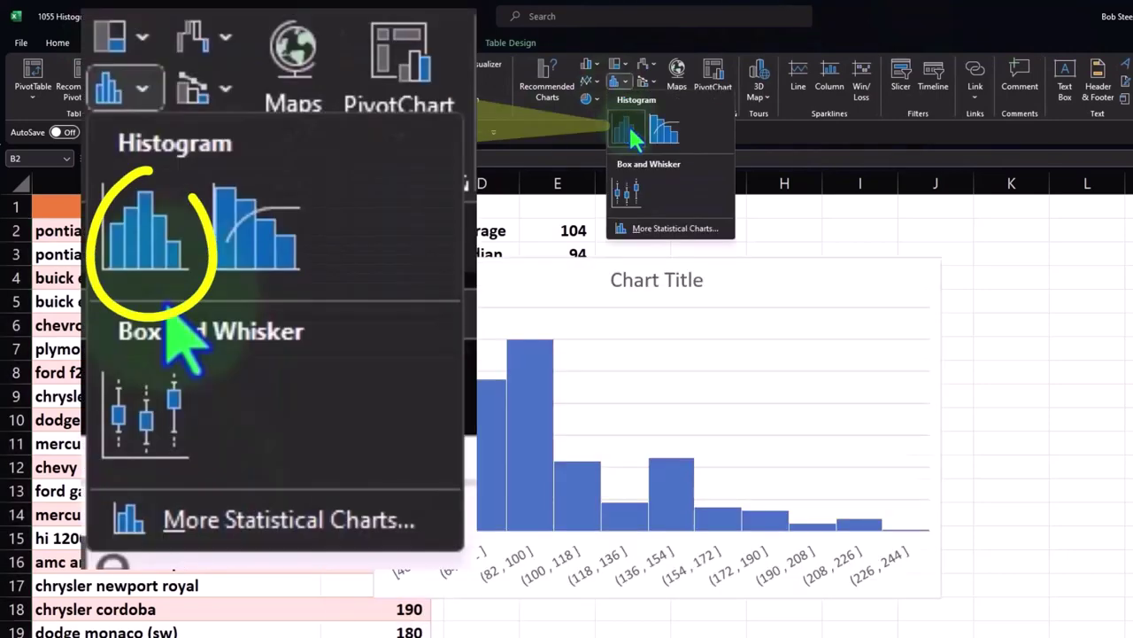
{"action": "left_click", "coordinate": [631, 137]}
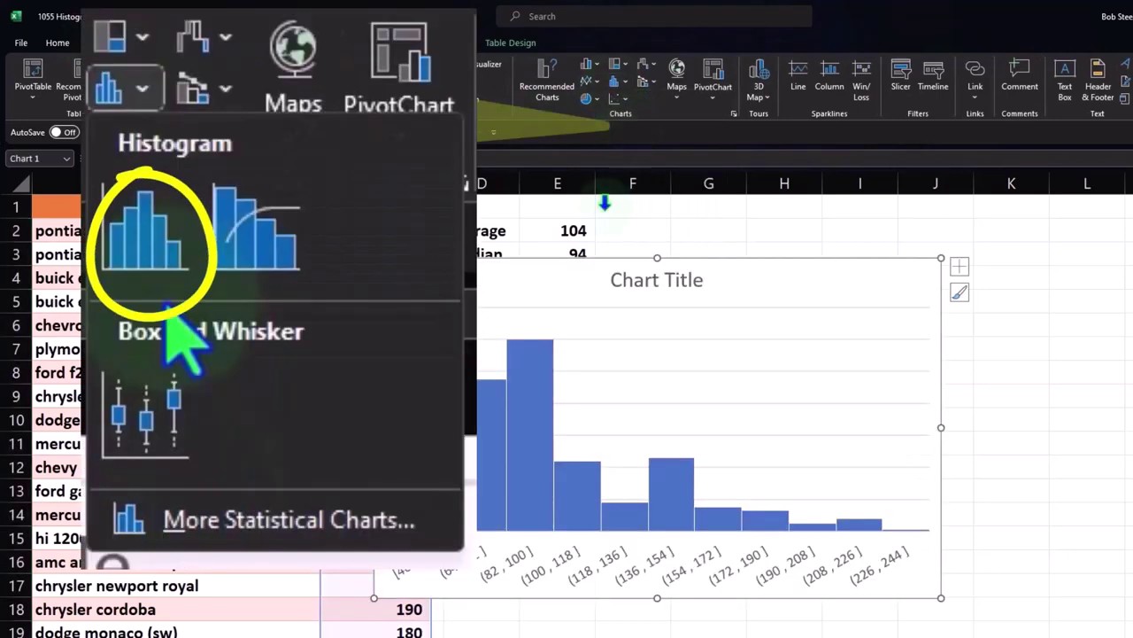
{"action": "left_click_drag", "start_coordinate": [531, 281], "coordinate": [631, 358]}
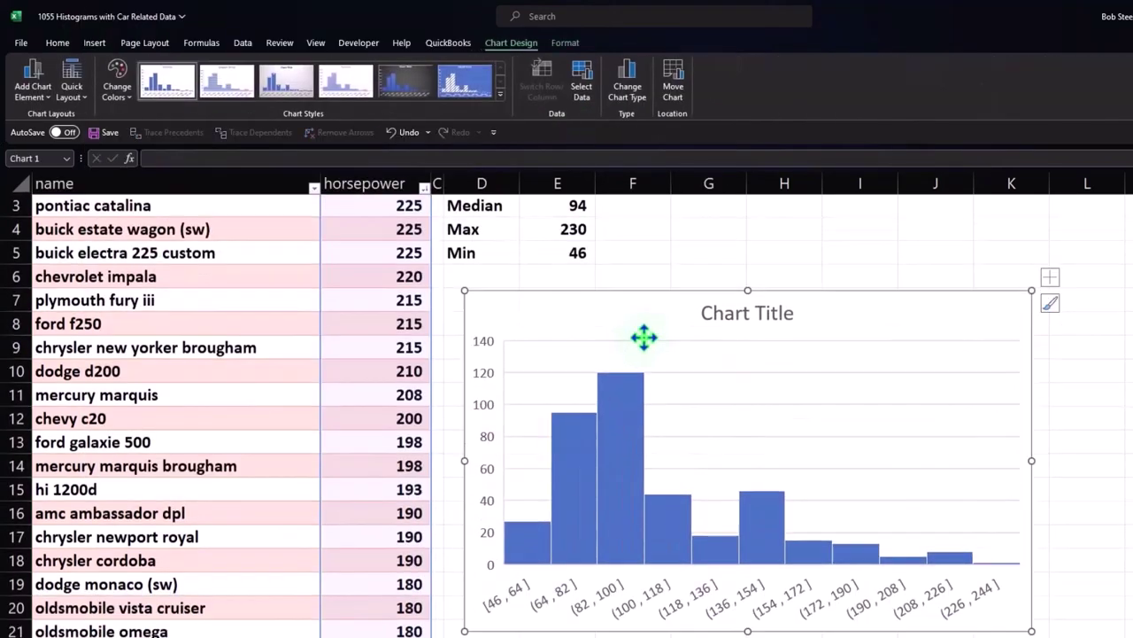
Step: Delete the histogram's title and enlarge the chart toward column M
{"action": "scroll", "coordinate": [646, 336], "scroll_direction": "down", "scroll_amount": 1}
{"action": "left_click", "coordinate": [712, 279]}
{"action": "key", "text": "Delete"}
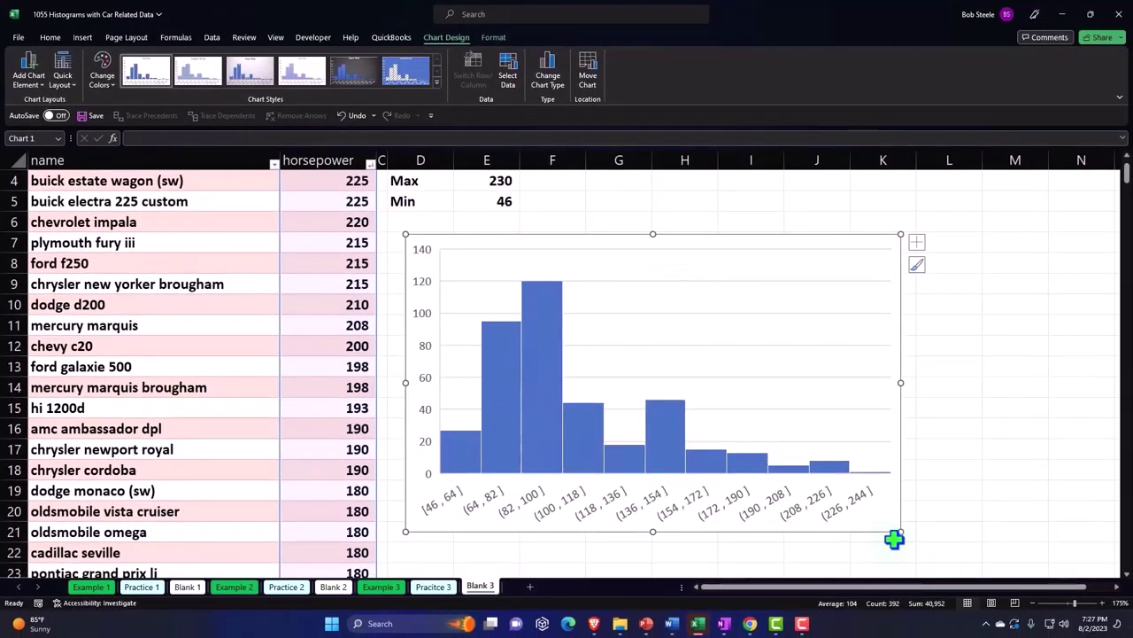
{"action": "mouse_move", "coordinate": [899, 532]}
{"action": "left_mouse_down"}
{"action": "mouse_move", "coordinate": [1003, 544]}
{"action": "mouse_move", "coordinate": [1037, 565]}
{"action": "left_mouse_up"}
{"action": "double_click", "coordinate": [824, 551]}
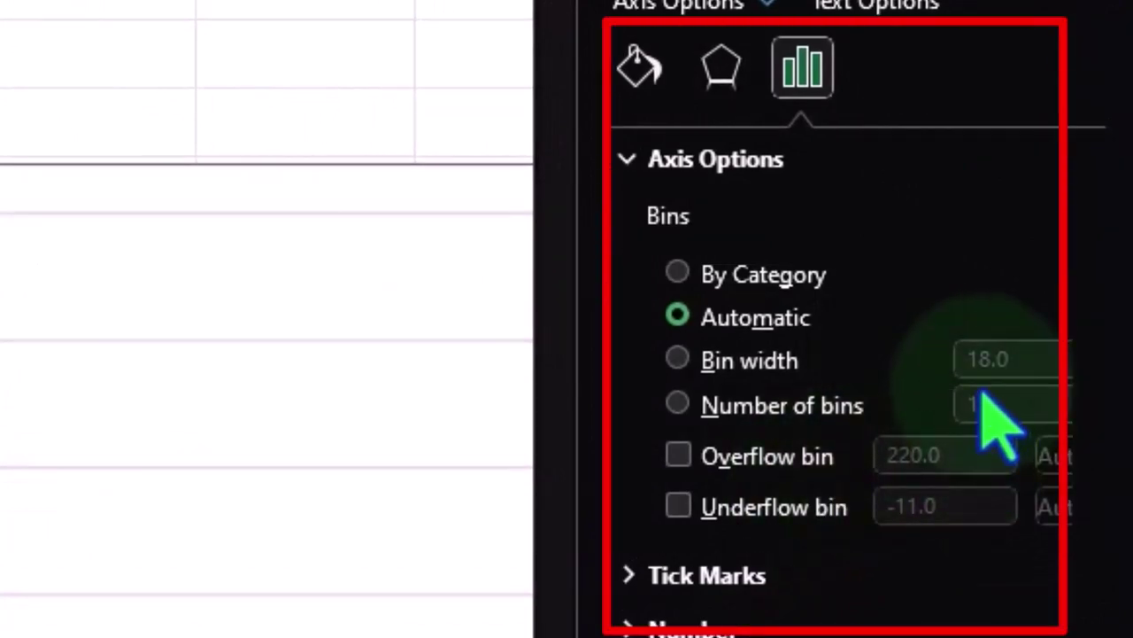
{"action": "left_click", "coordinate": [678, 404]}
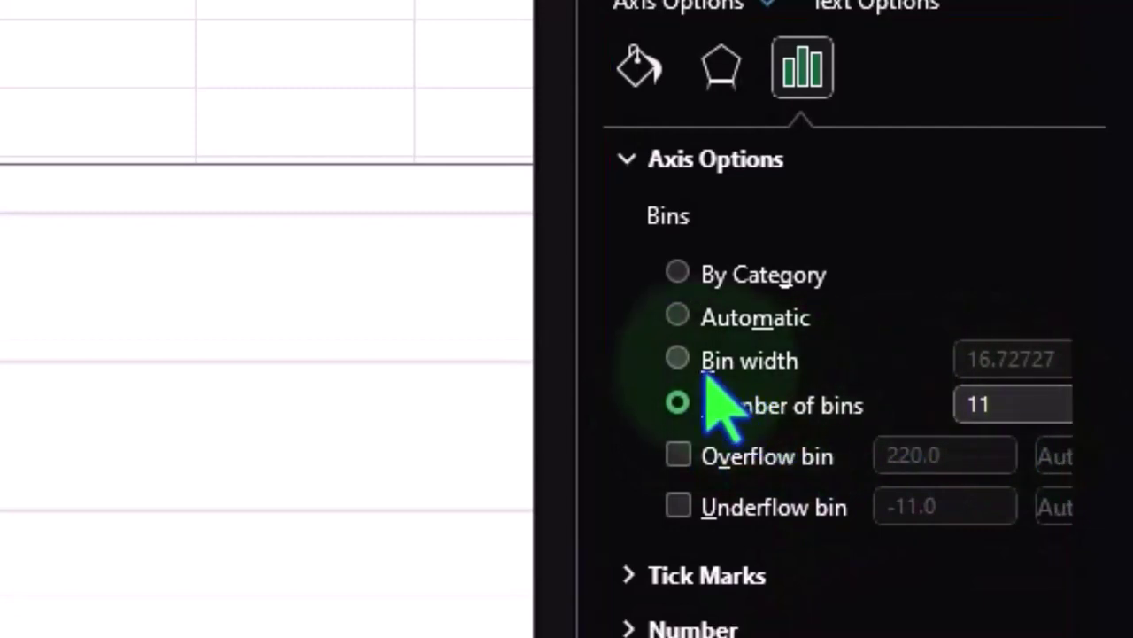
{"action": "left_click", "coordinate": [679, 359]}
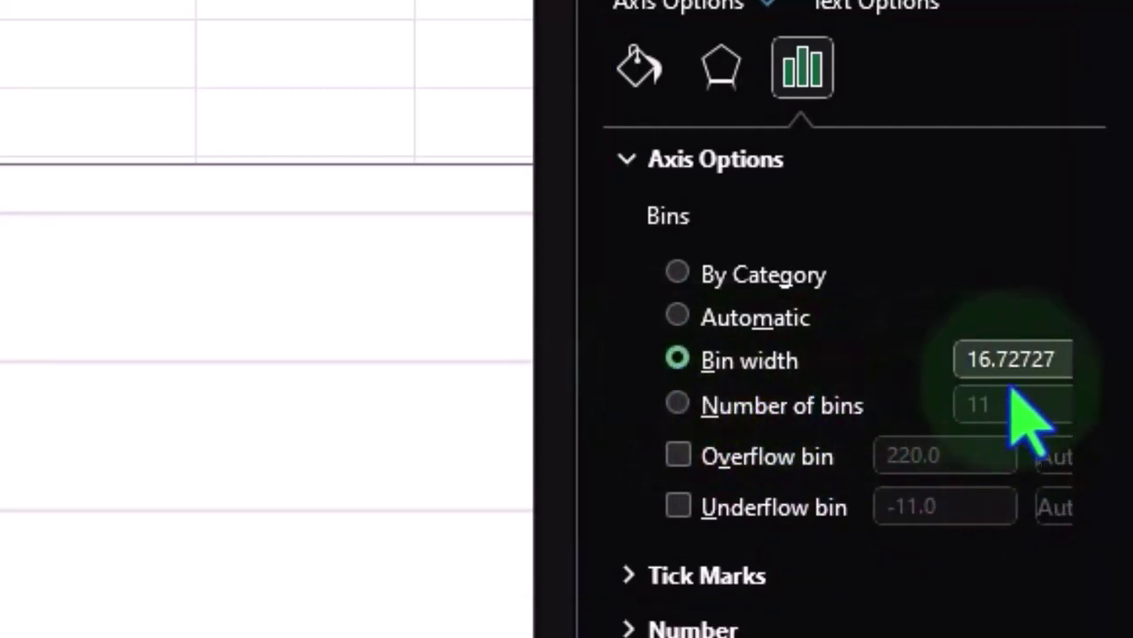
{"action": "double_click", "coordinate": [965, 365]}
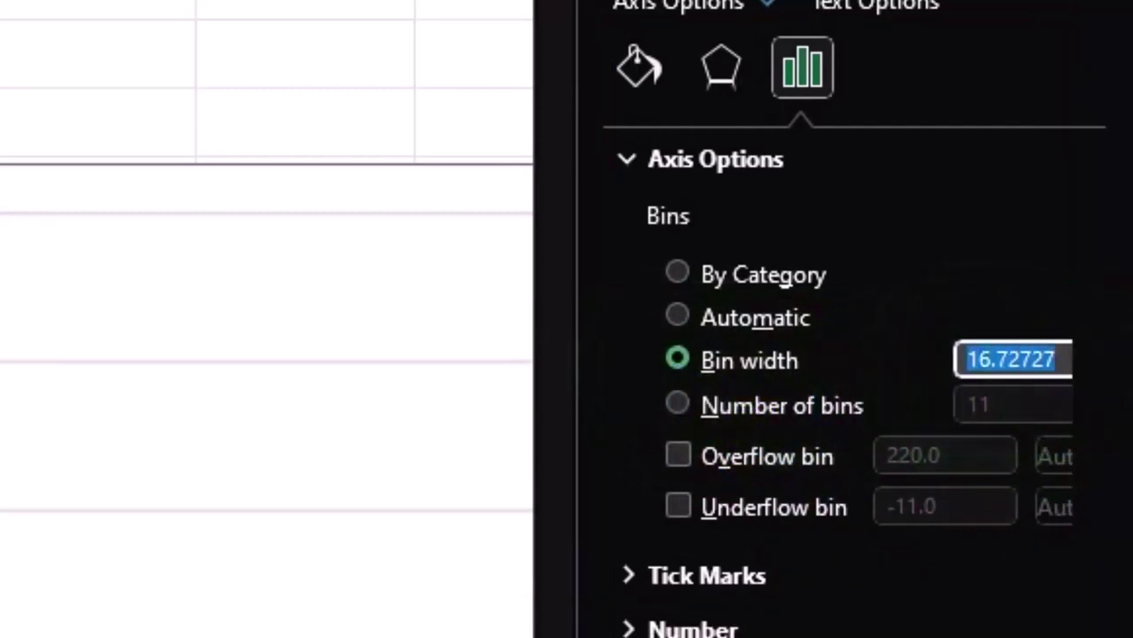
{"action": "type", "text": "5"}
{"action": "key", "text": "Tab"}
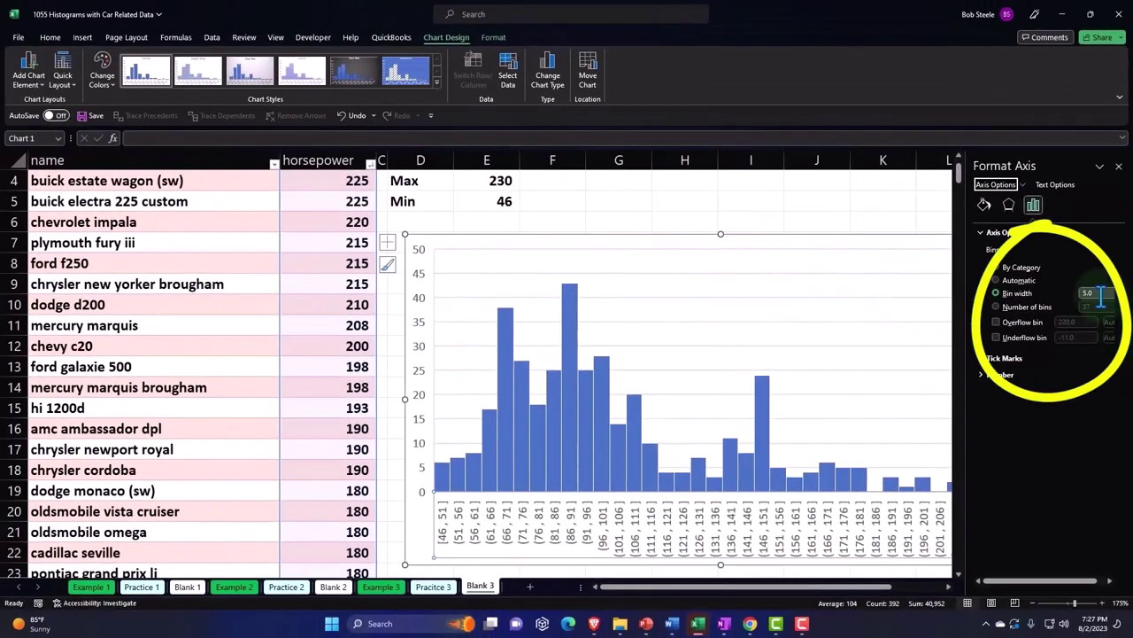
{"action": "double_click", "coordinate": [1098, 294]}
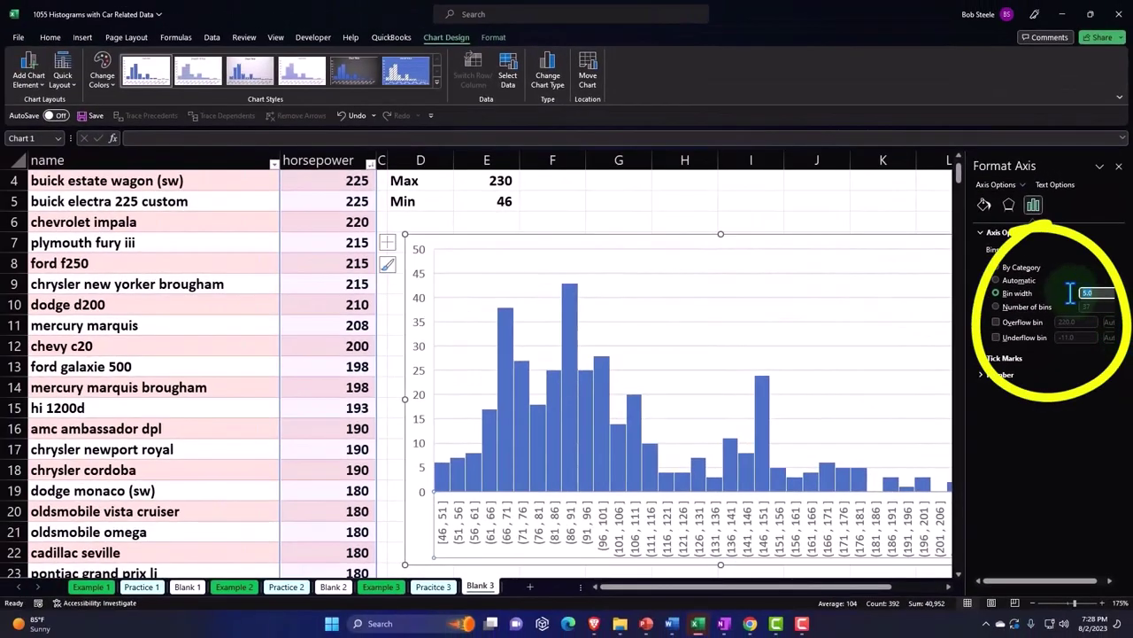
{"action": "type", "text": "10"}
{"action": "key", "text": "Return"}
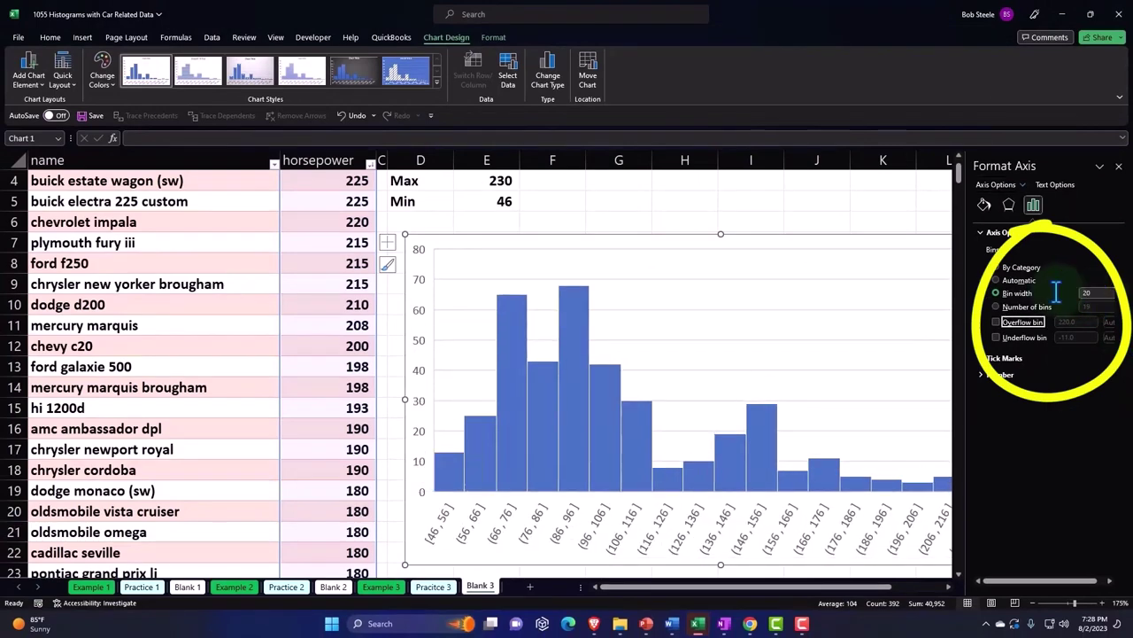
{"action": "key", "text": "Return"}
{"action": "double_click", "coordinate": [1101, 294]}
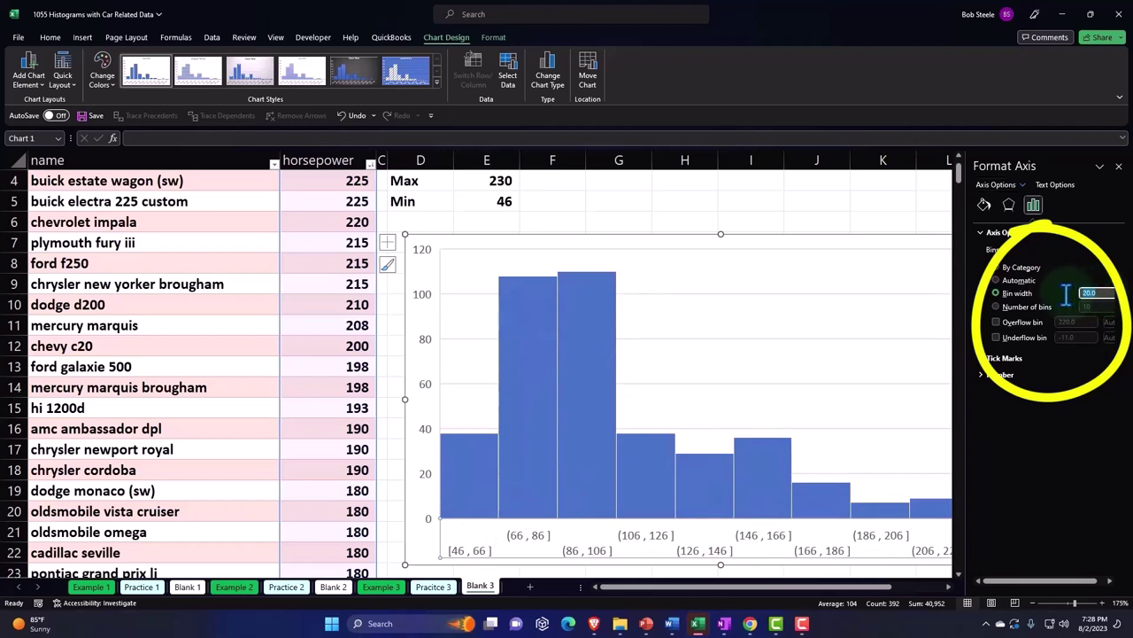
{"action": "type", "text": "0"}
{"action": "key", "text": "Return"}
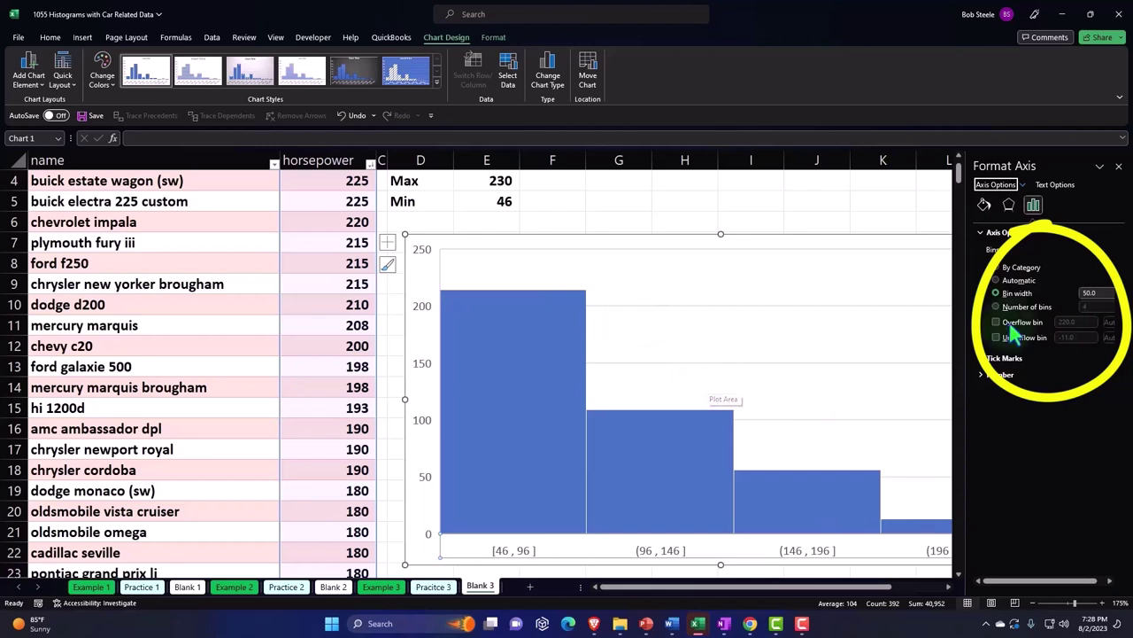
{"action": "double_click", "coordinate": [1096, 293]}
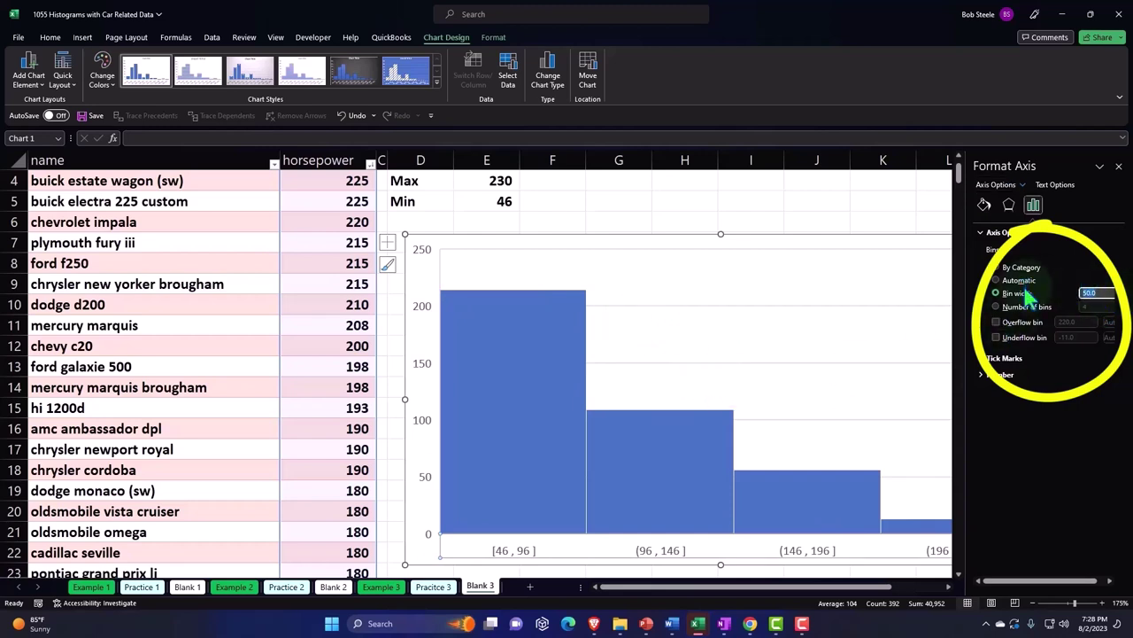
{"action": "left_click", "coordinate": [996, 281]}
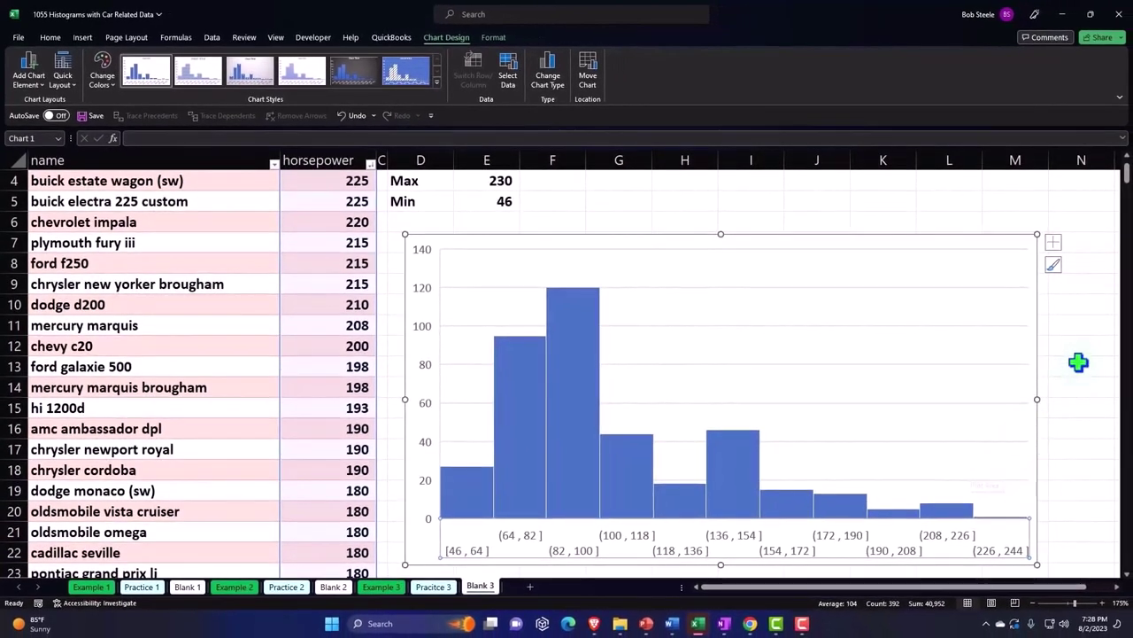
{"action": "left_click", "coordinate": [1078, 349]}
{"action": "scroll", "coordinate": [1081, 353], "scroll_direction": "down", "scroll_amount": 1}
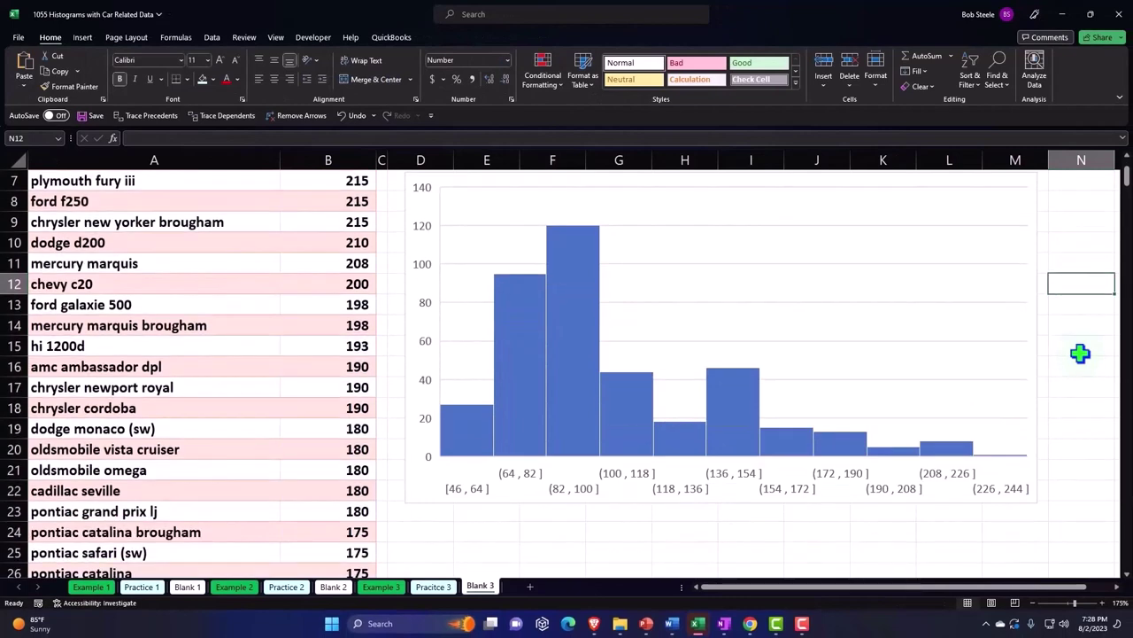
{"action": "scroll", "coordinate": [1080, 354], "scroll_direction": "up", "scroll_amount": 2}
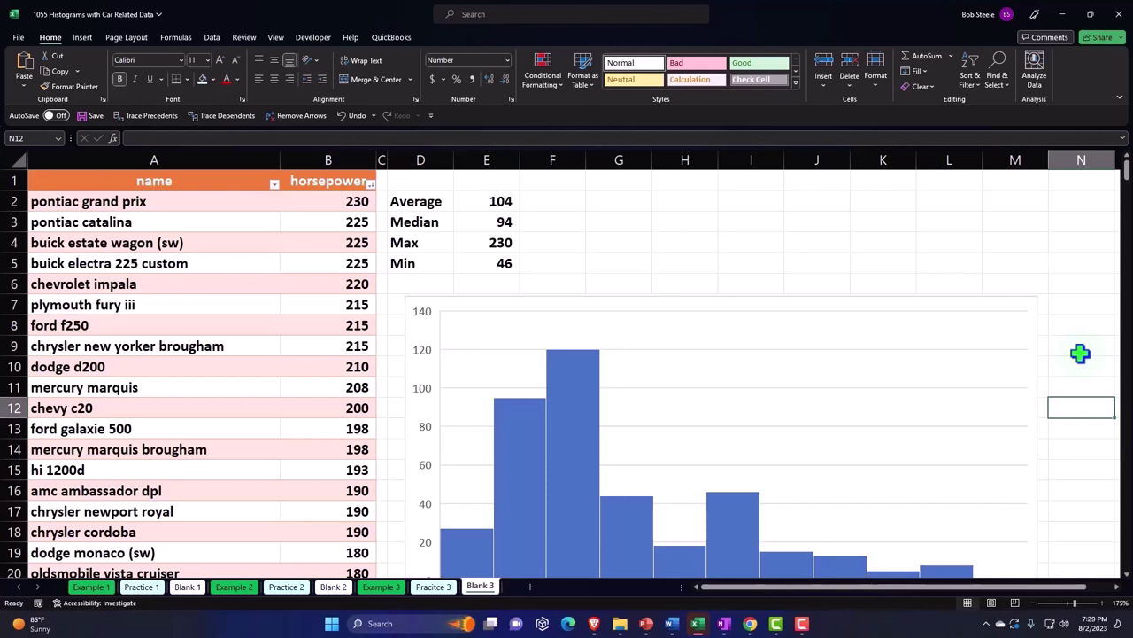
{"action": "left_click", "coordinate": [830, 263]}
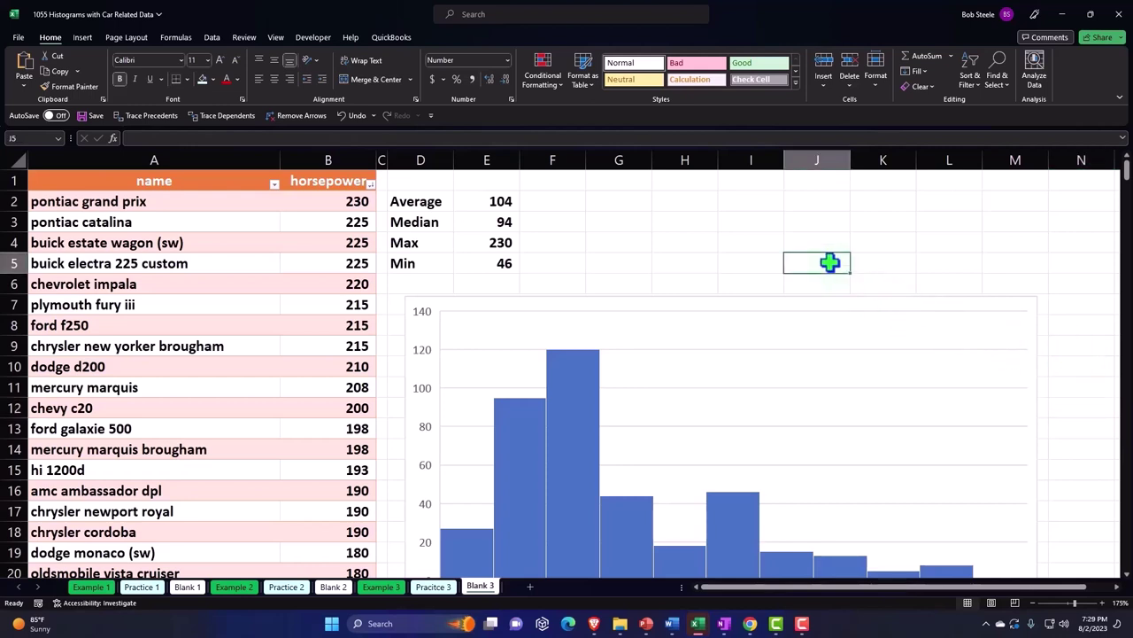